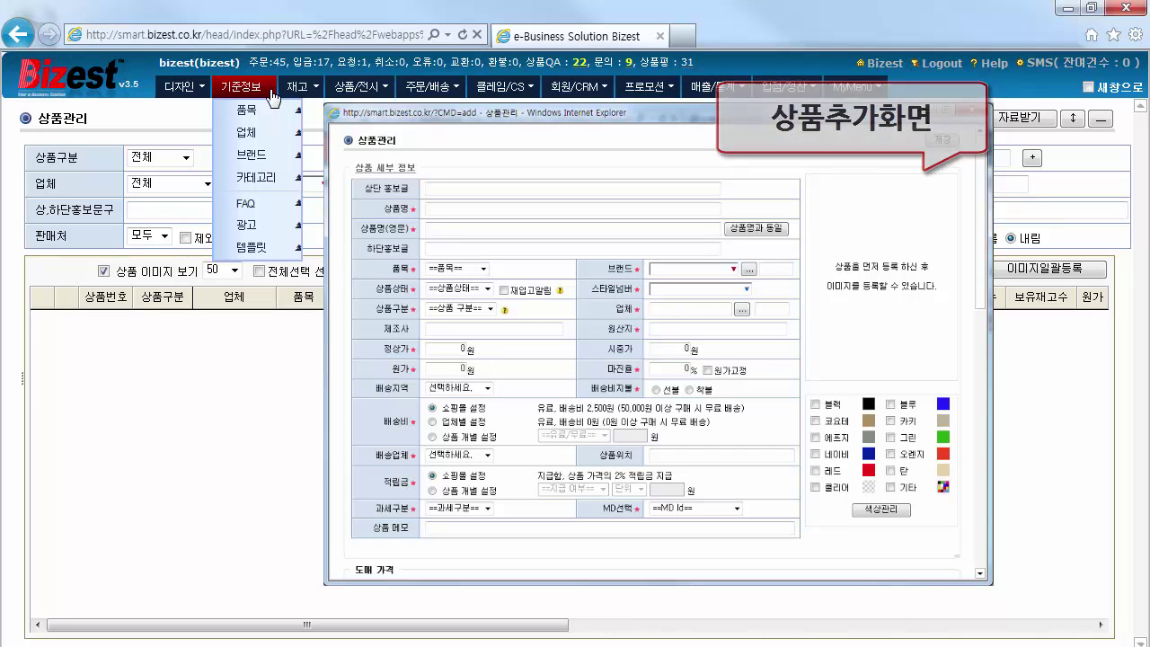
# Go to the 업체 vendor page and start a new vendor registration
pyautogui.click(286, 137)
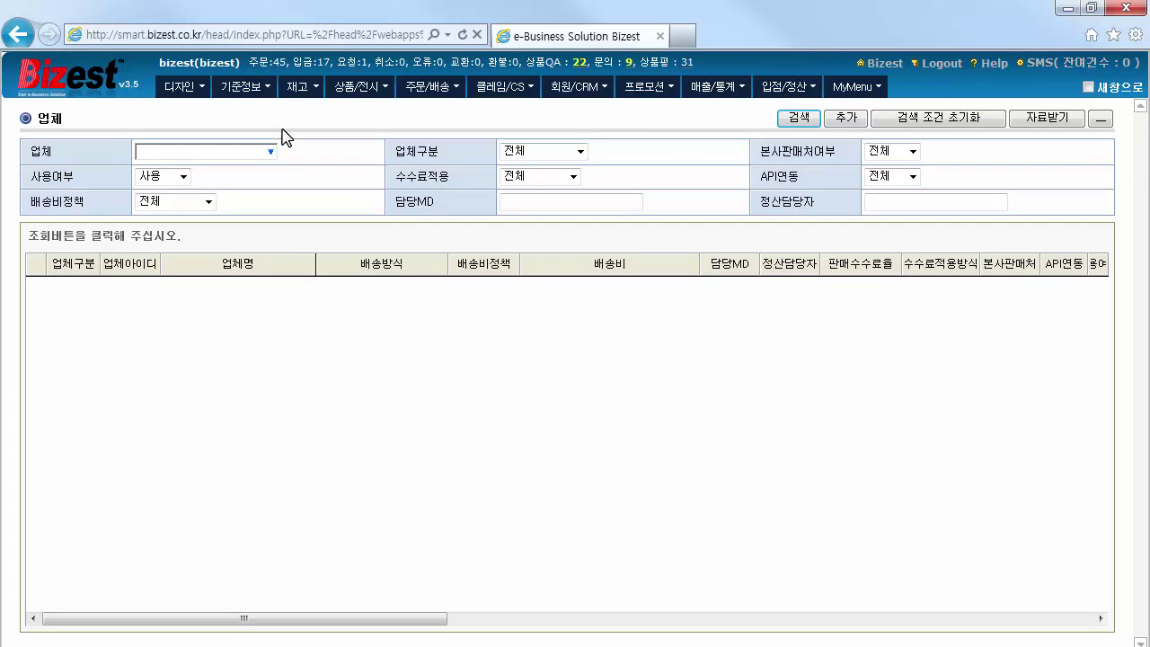
pyautogui.click(845, 120)
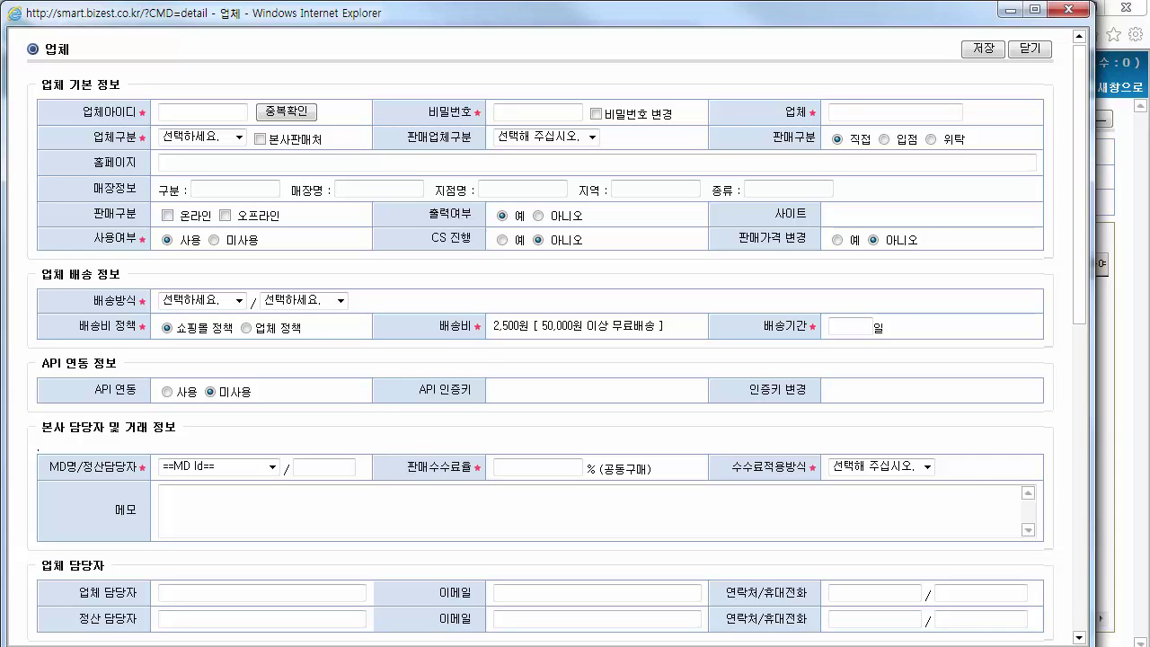
# Enter the vendor's login ID, account password and vendor name 콜롬비아
pyautogui.click(163, 112)
pyautogui.write('columbia')
pyautogui.click(563, 115)
pyautogui.write('1111')
pyautogui.click(902, 111)
pyautogui.write('콜롬비아')
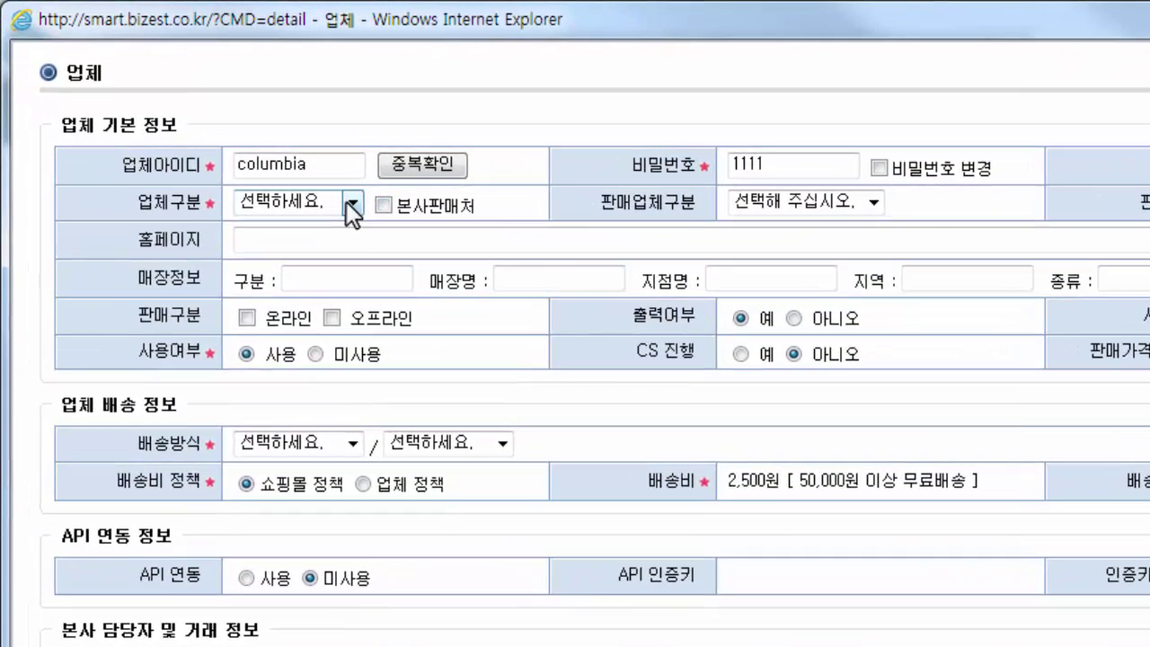
# Set the vendor type to 입점업체
pyautogui.click(239, 137)
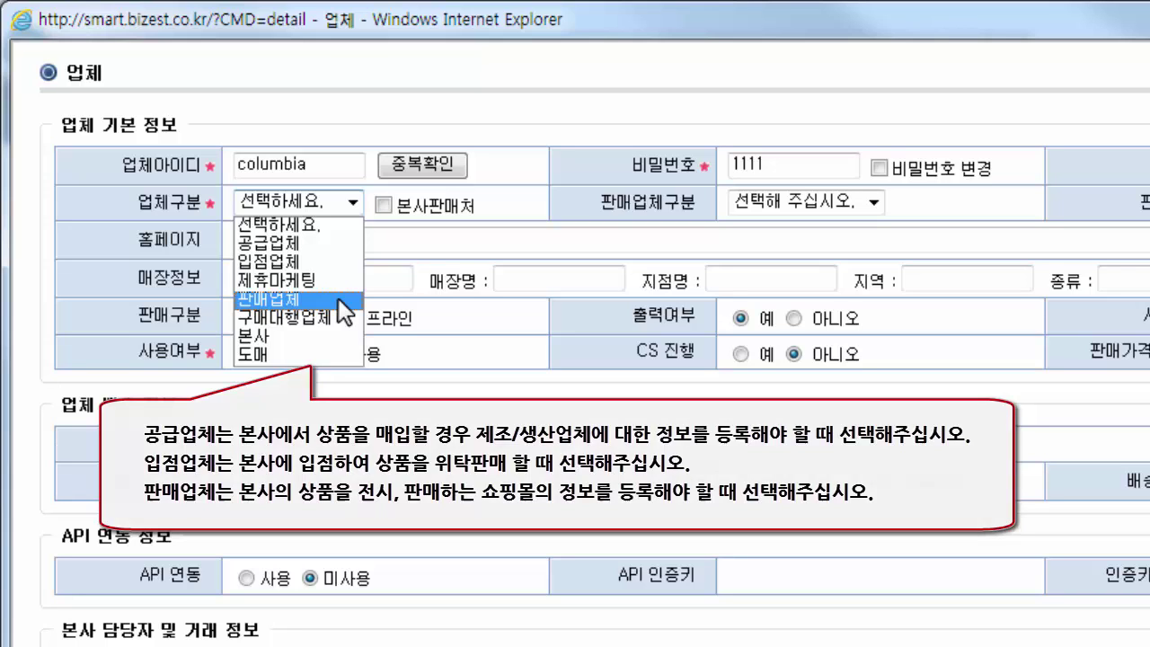
pyautogui.click(340, 269)
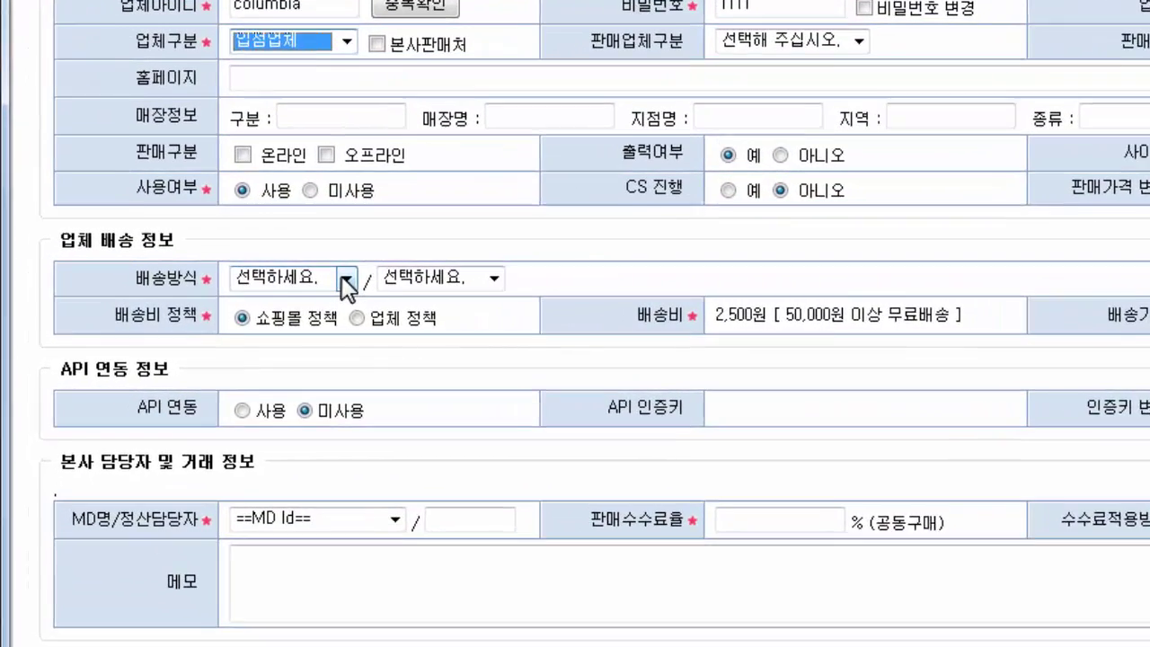
pyautogui.click(238, 302)
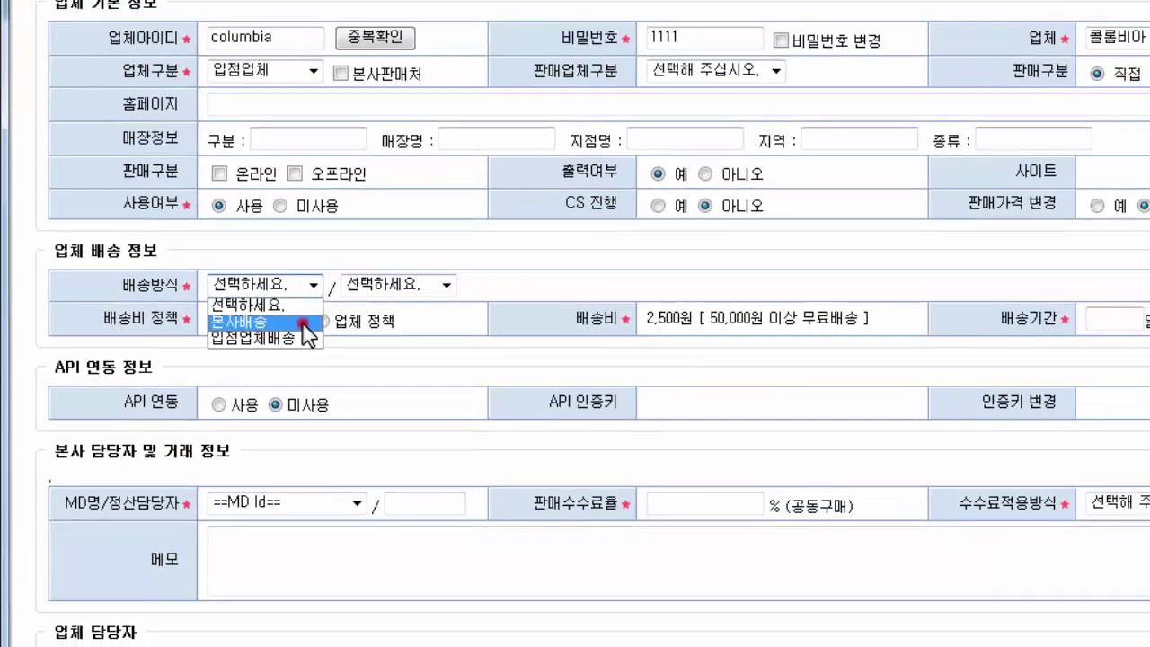
# Set the shipping method to 본사배송 with 국내배송 domestic shipping
pyautogui.click(267, 318)
pyautogui.click(498, 277)
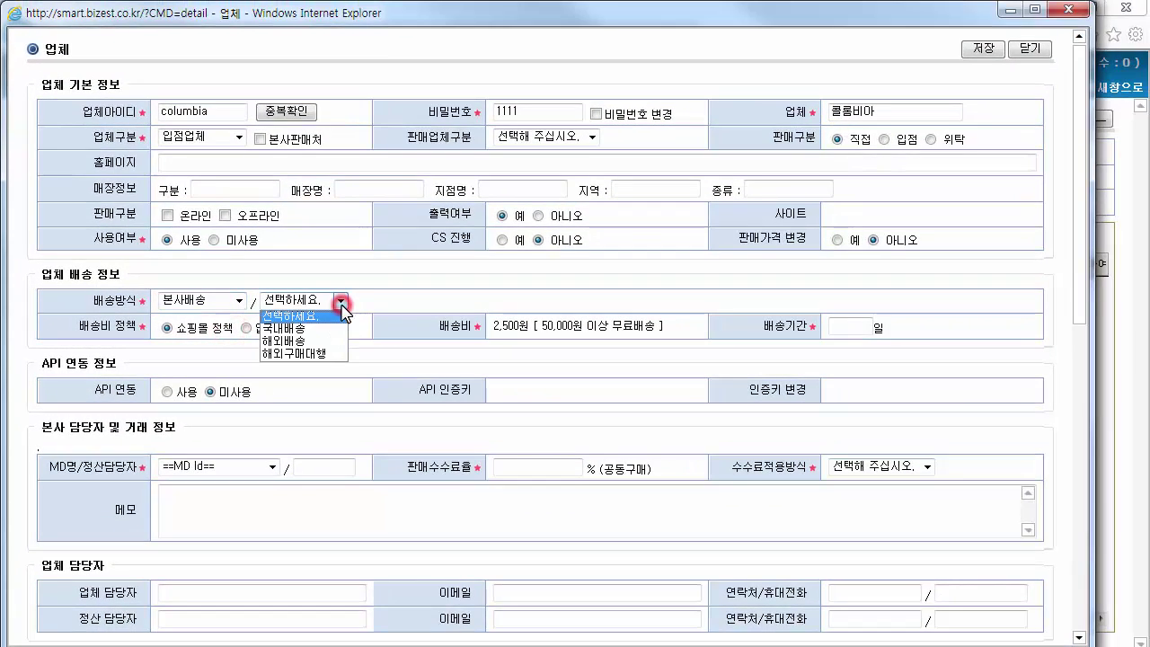
pyautogui.click(341, 327)
pyautogui.click(421, 288)
pyautogui.click(167, 327)
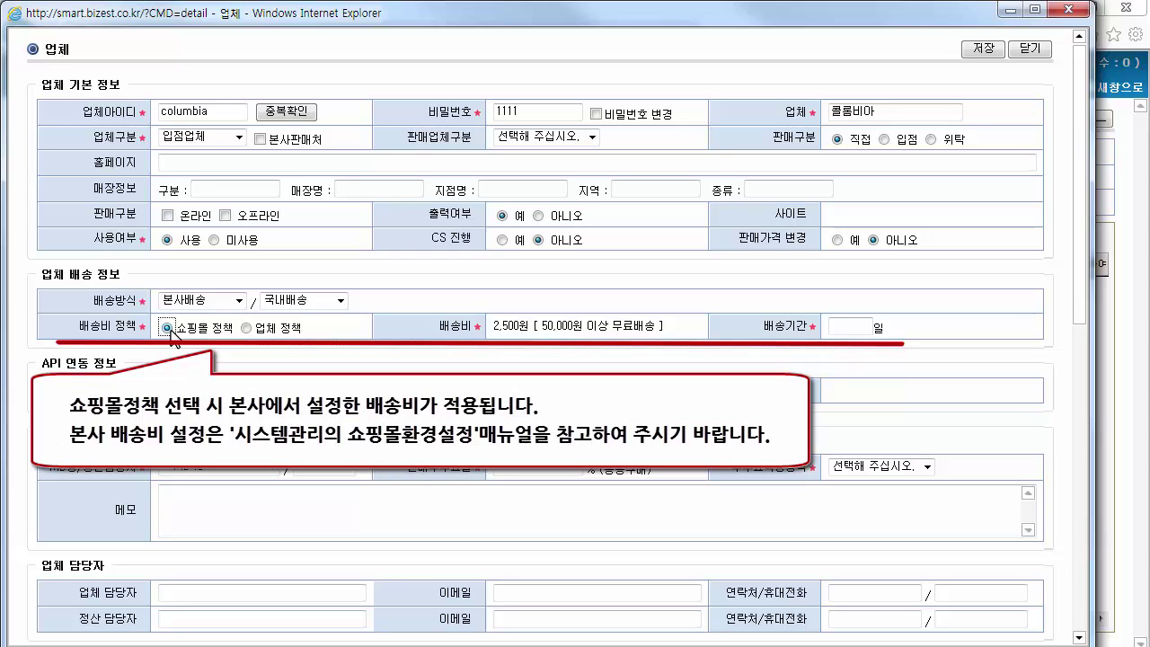
# Set 2-day delivery and the vendor's own policy: 3000 won fee, free over 30,000
pyautogui.click(849, 325)
pyautogui.write('2')
pyautogui.click(247, 329)
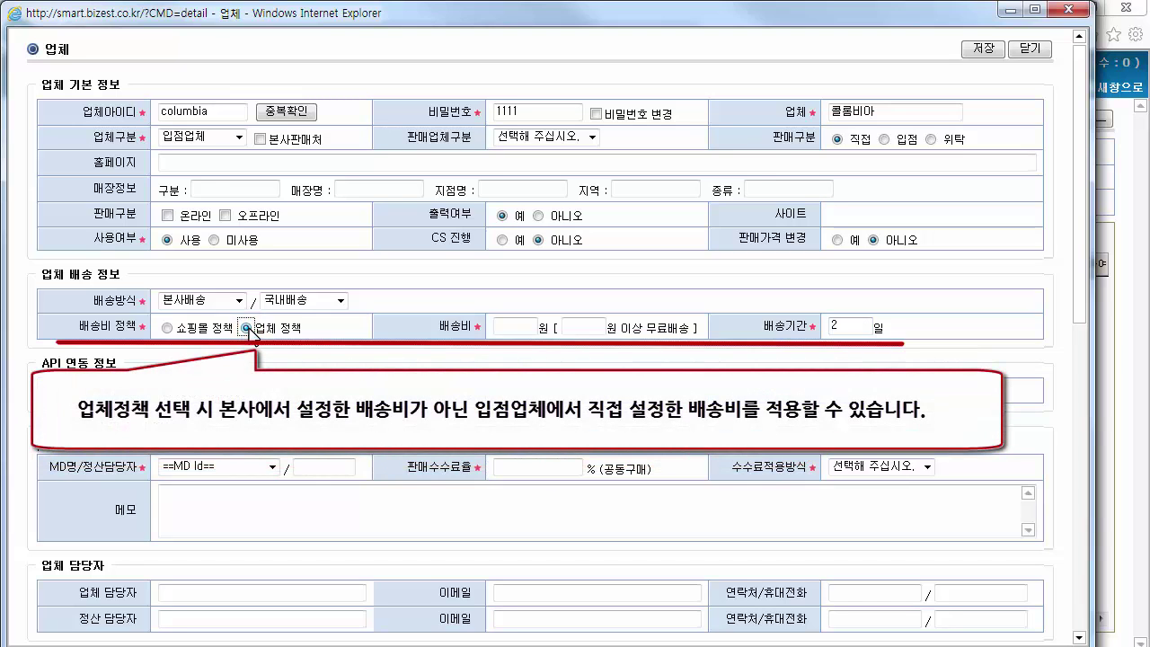
pyautogui.click(515, 325)
pyautogui.write('3000')
pyautogui.click(595, 325)
pyautogui.write('30,000')
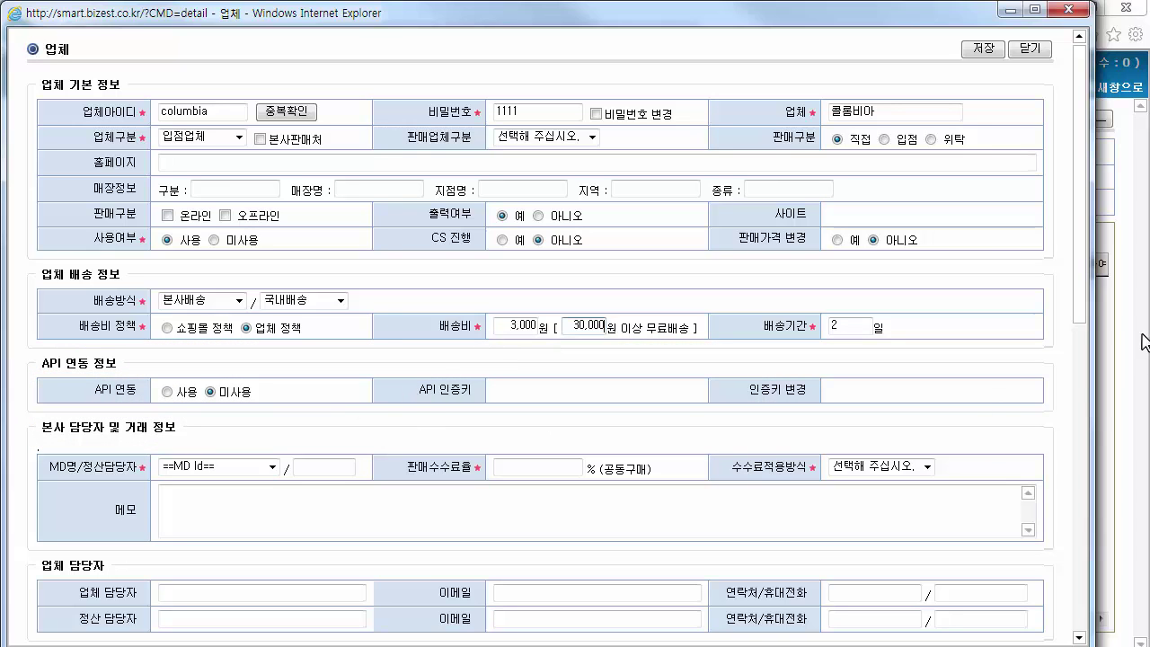
pyautogui.scroll(-1, 1085, 304)
# Set a 28% sales commission rate with commission method 수수료 지정
pyautogui.click(537, 466)
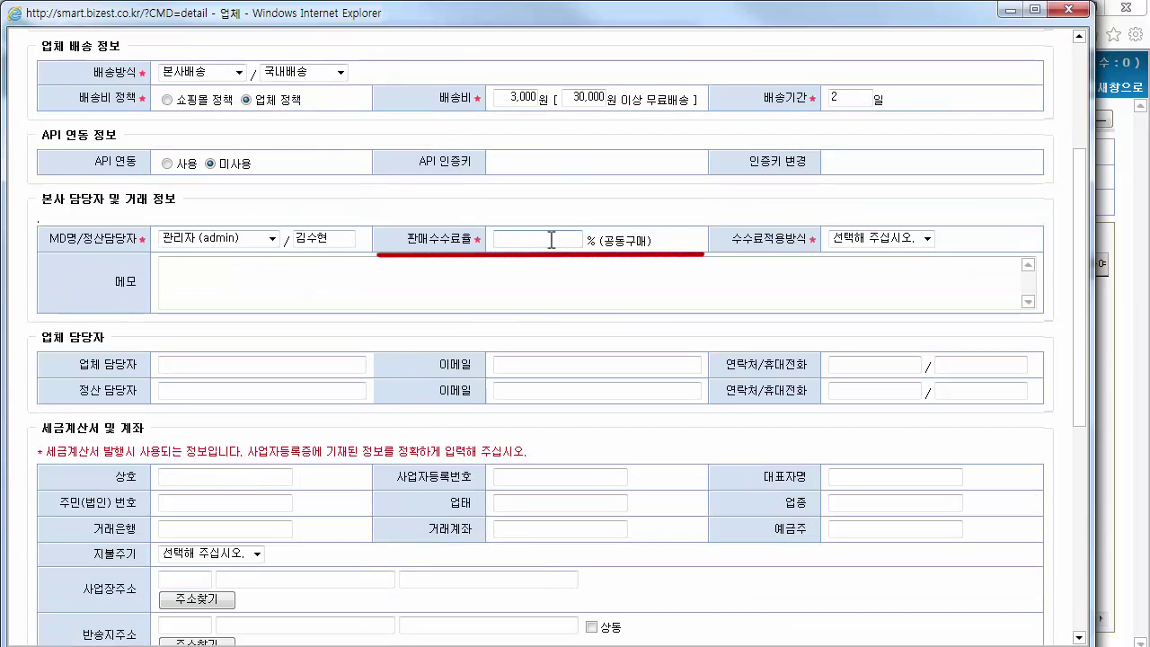
pyautogui.write('28')
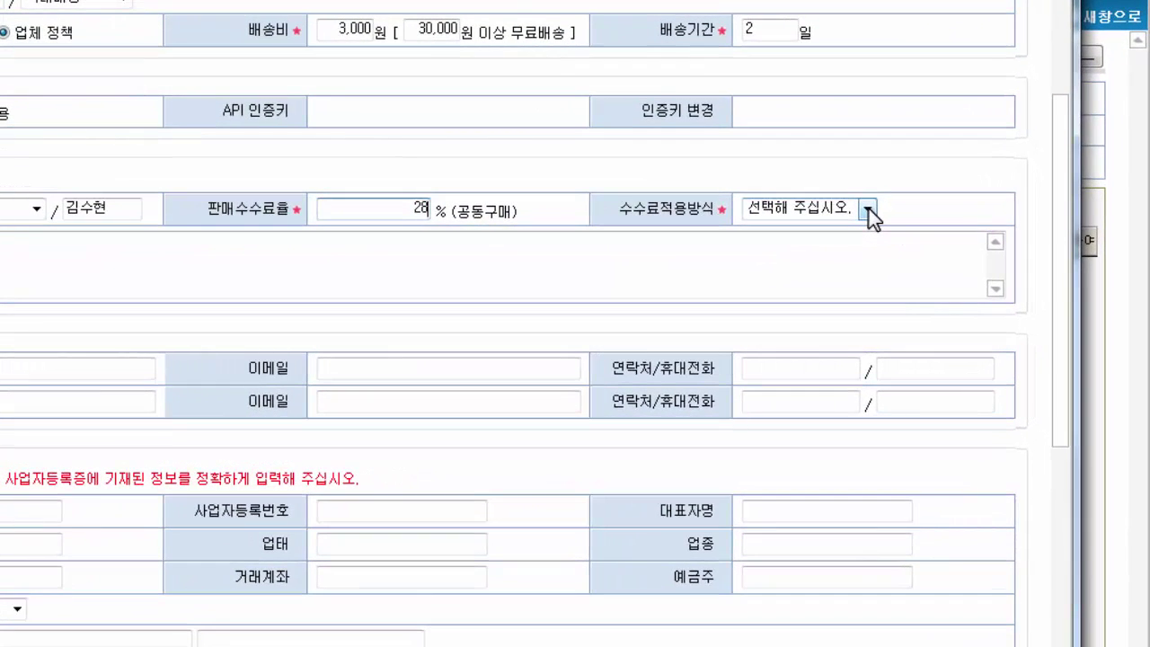
pyautogui.click(927, 239)
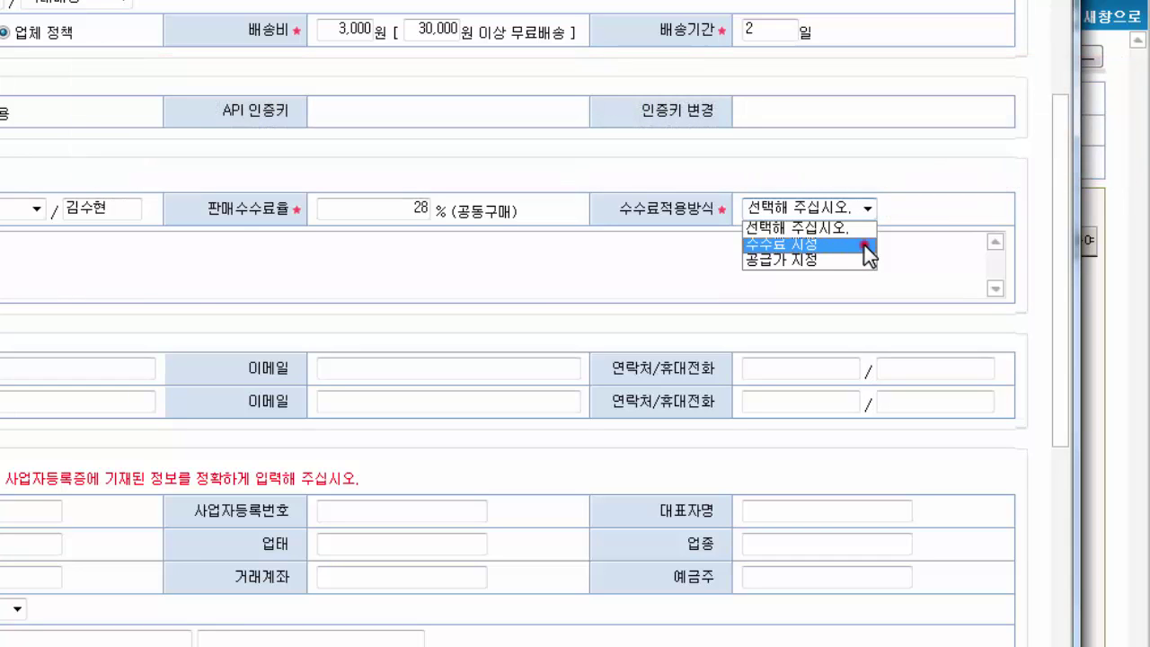
pyautogui.click(864, 244)
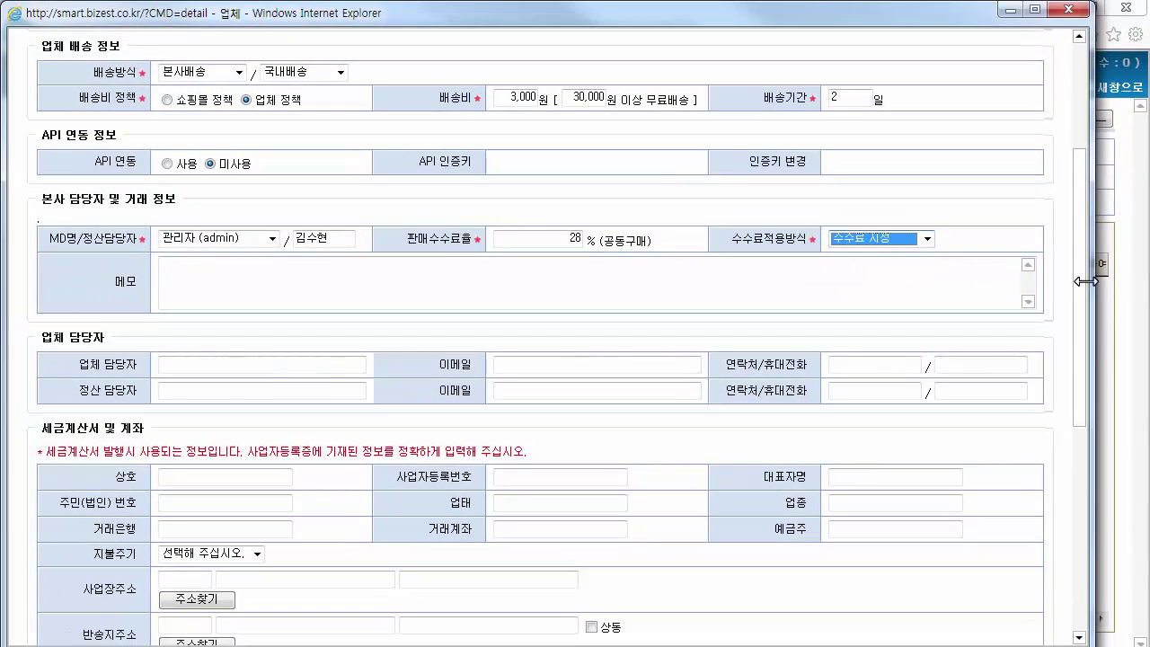
pyautogui.moveTo(1085, 283); pyautogui.dragTo(1103, 488)
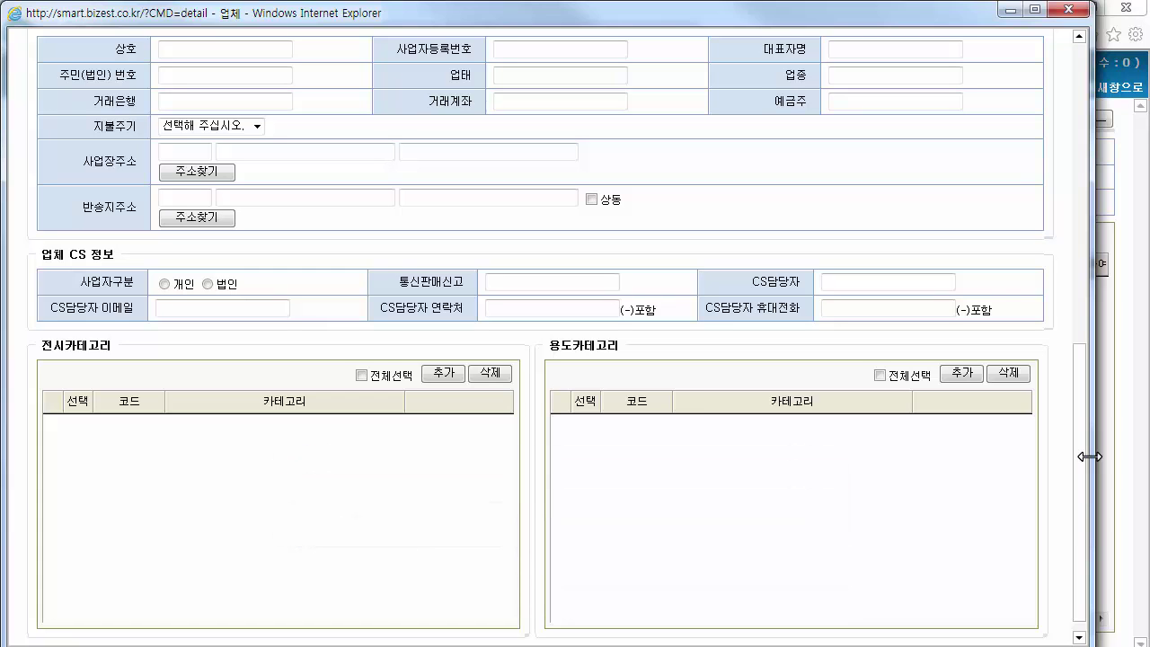
pyautogui.moveTo(1081, 460); pyautogui.dragTo(1083, 144)
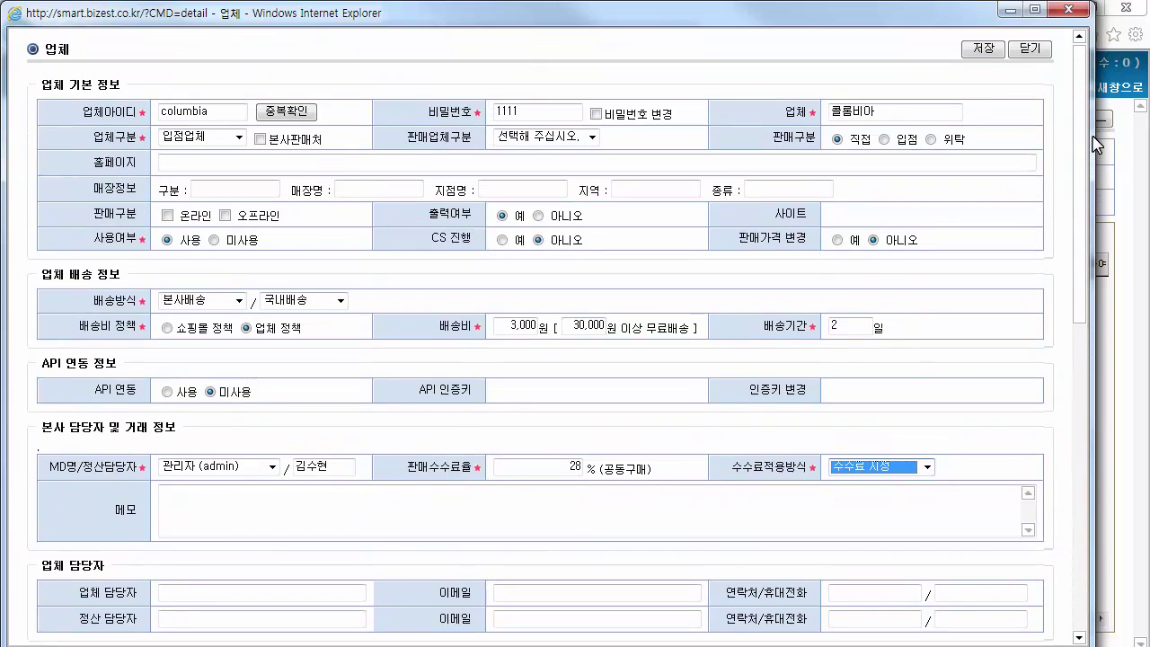
# Pass the vendor ID duplicate check and save vendor 콜롬비아
pyautogui.click(984, 51)
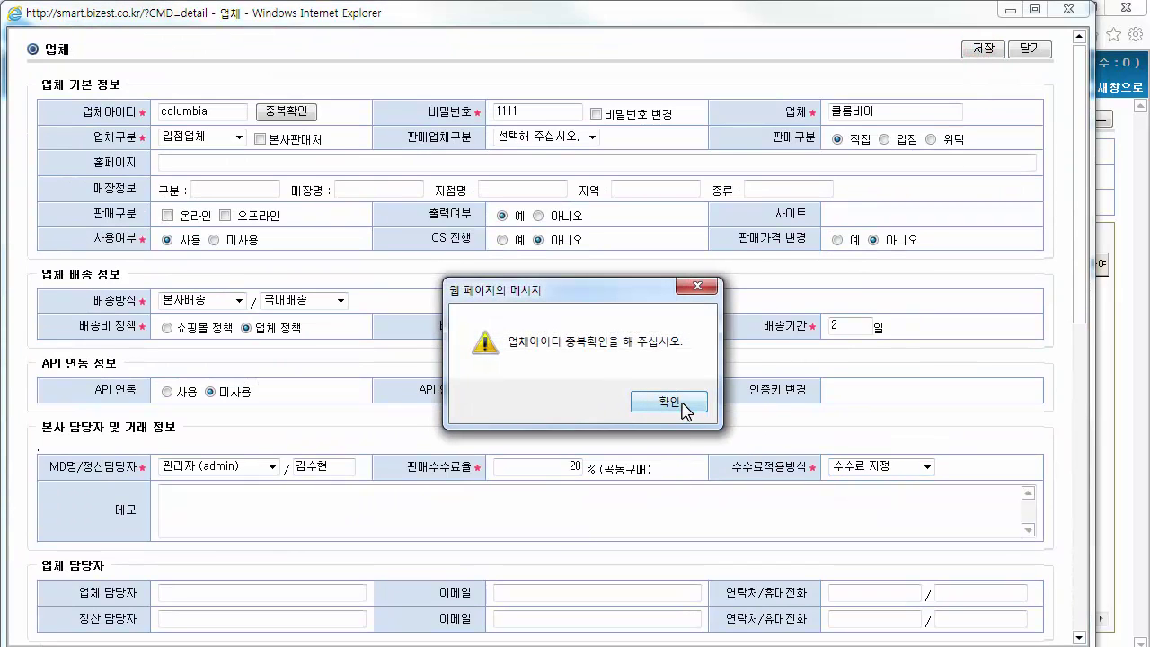
pyautogui.click(669, 401)
pyautogui.click(282, 114)
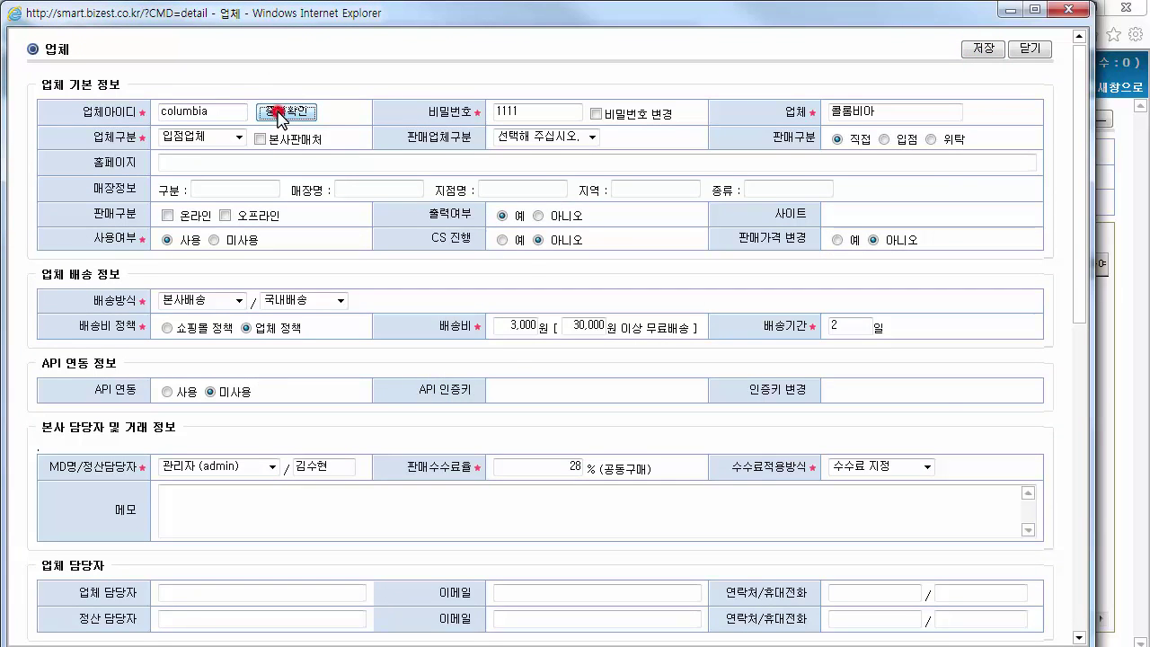
pyautogui.click(987, 51)
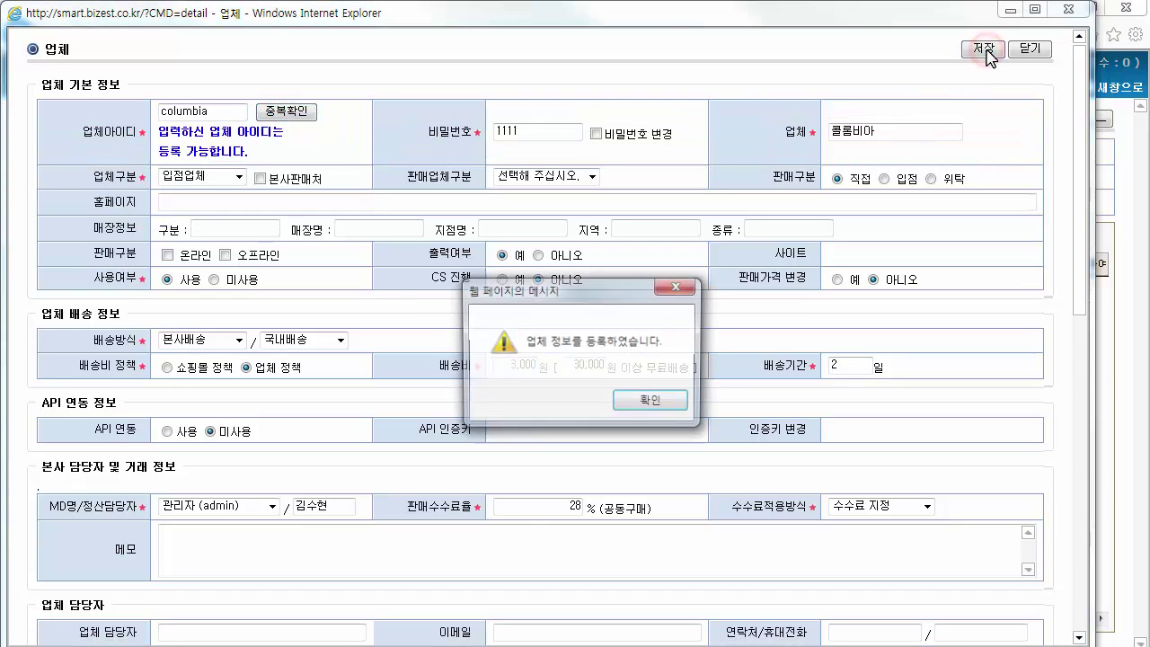
pyautogui.click(680, 404)
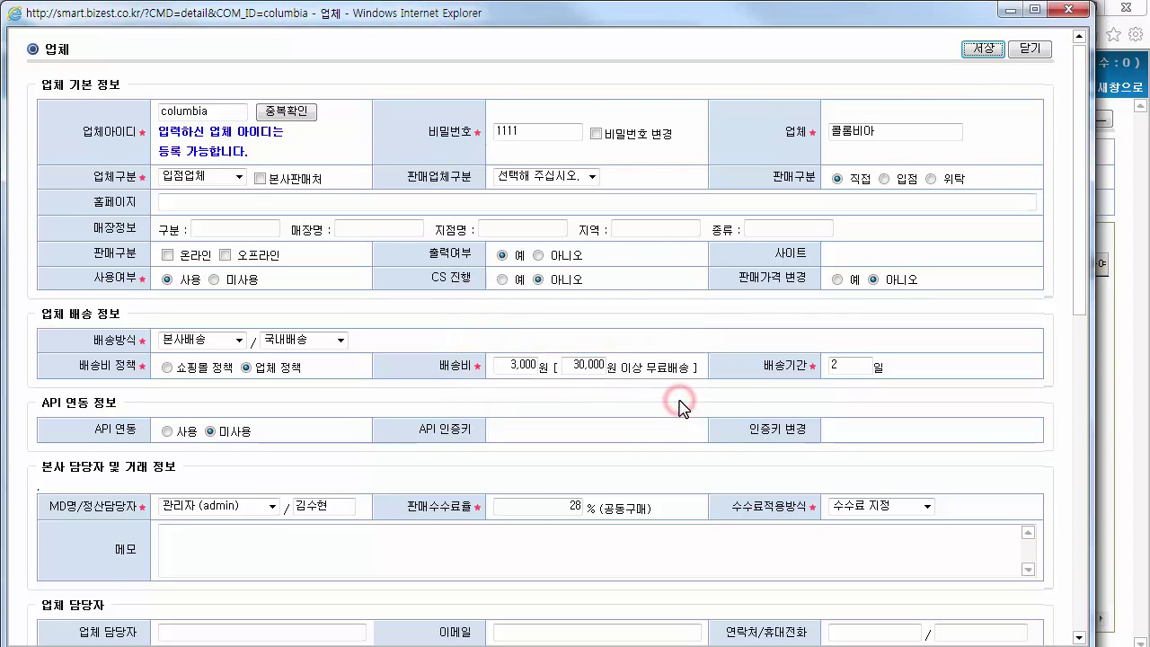
# Add WOMEN SHOES > 플랫슈즈 display categories, removing the first two rows
pyautogui.moveTo(1083, 245); pyautogui.dragTo(1084, 560)
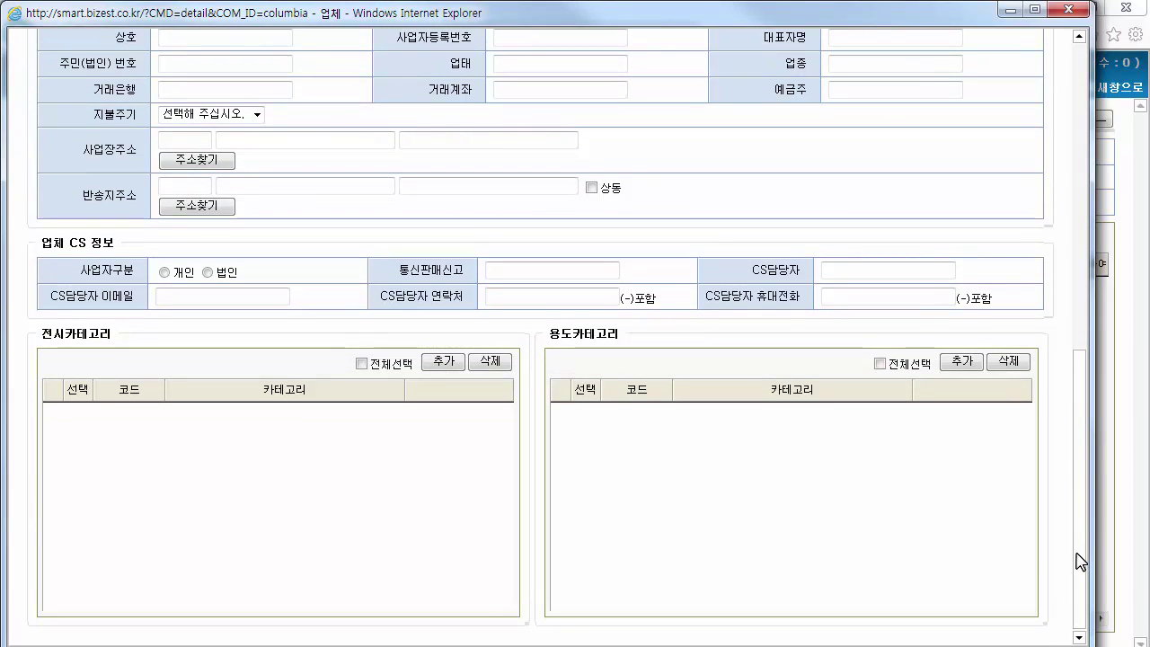
pyautogui.click(440, 362)
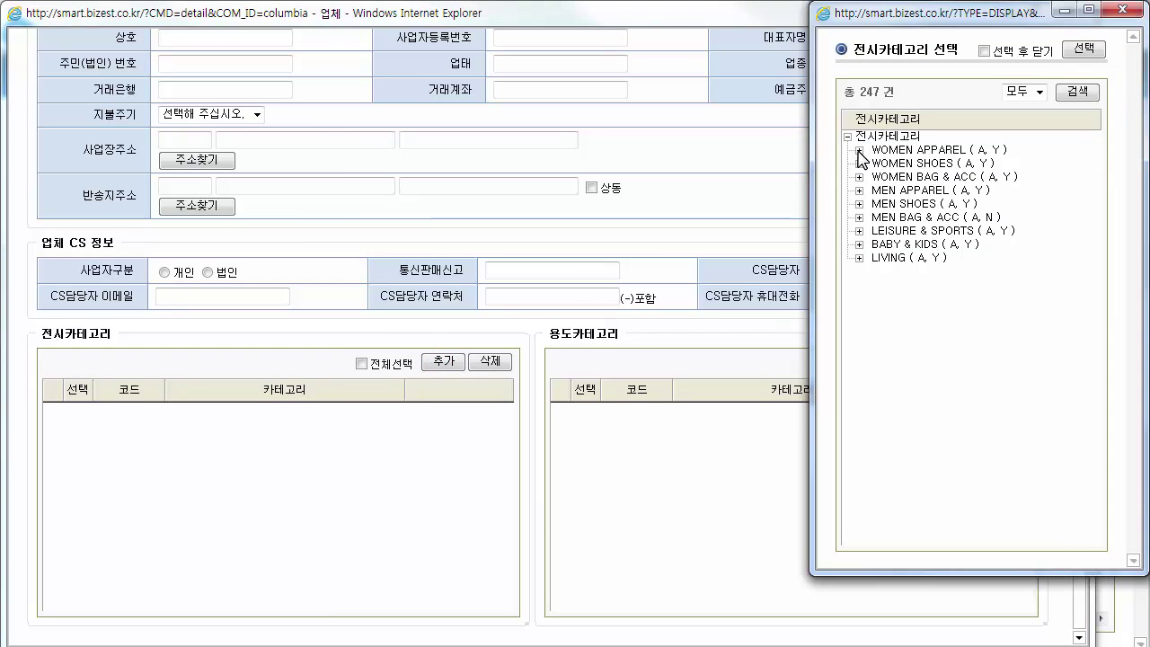
pyautogui.click(859, 164)
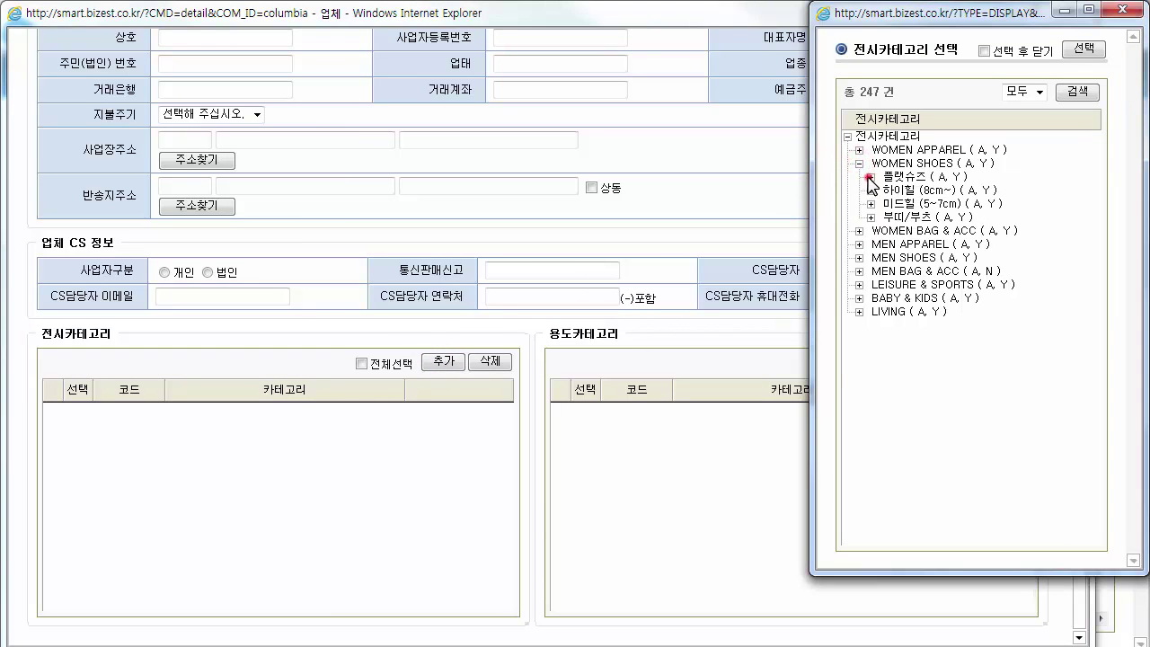
pyautogui.click(869, 177)
pyautogui.click(911, 177)
pyautogui.click(1092, 51)
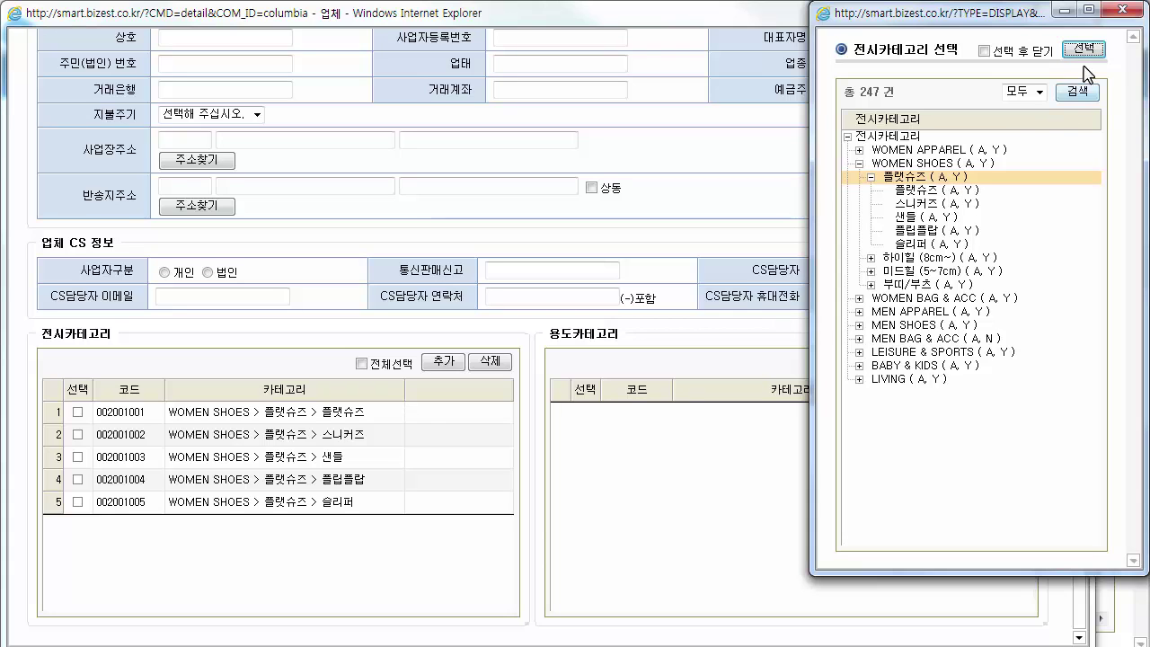
pyautogui.click(1118, 15)
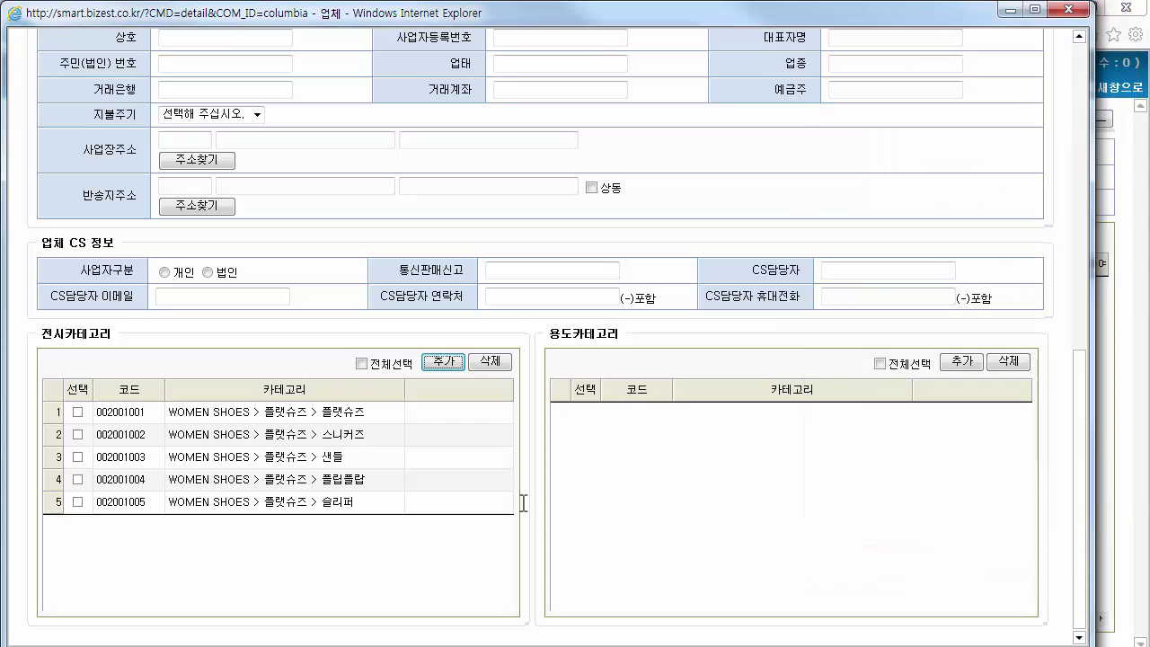
pyautogui.click(77, 412)
pyautogui.click(78, 434)
pyautogui.click(489, 362)
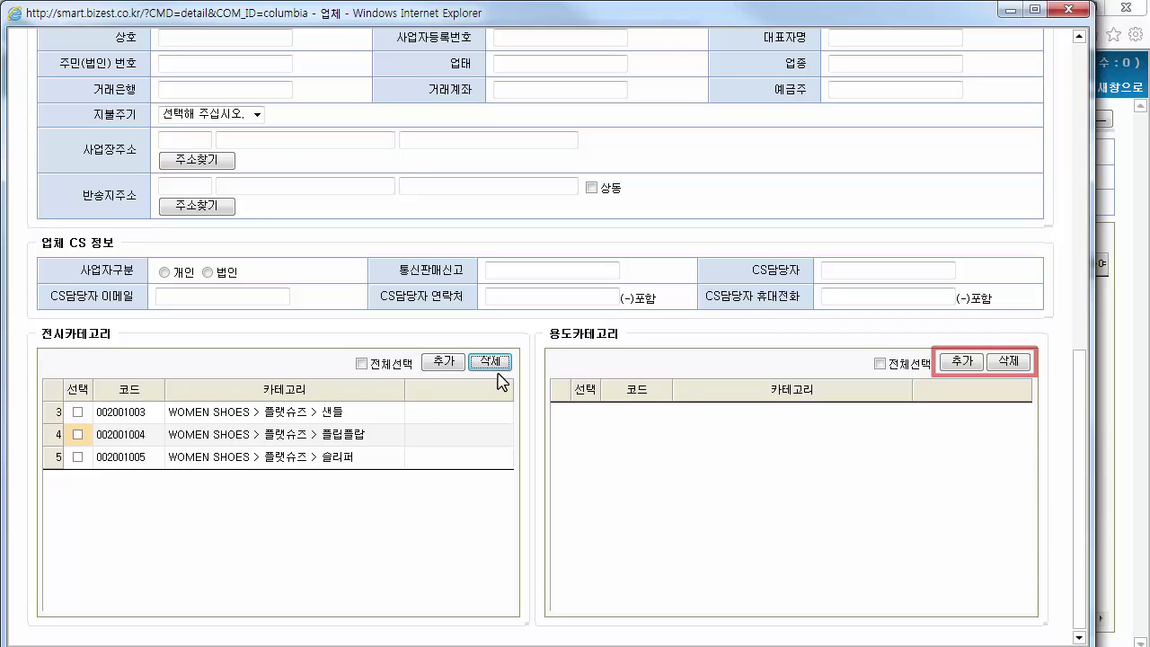
# Add four 로맨틱한 > 티셔츠 usage categories and save the vendor
pyautogui.click(961, 361)
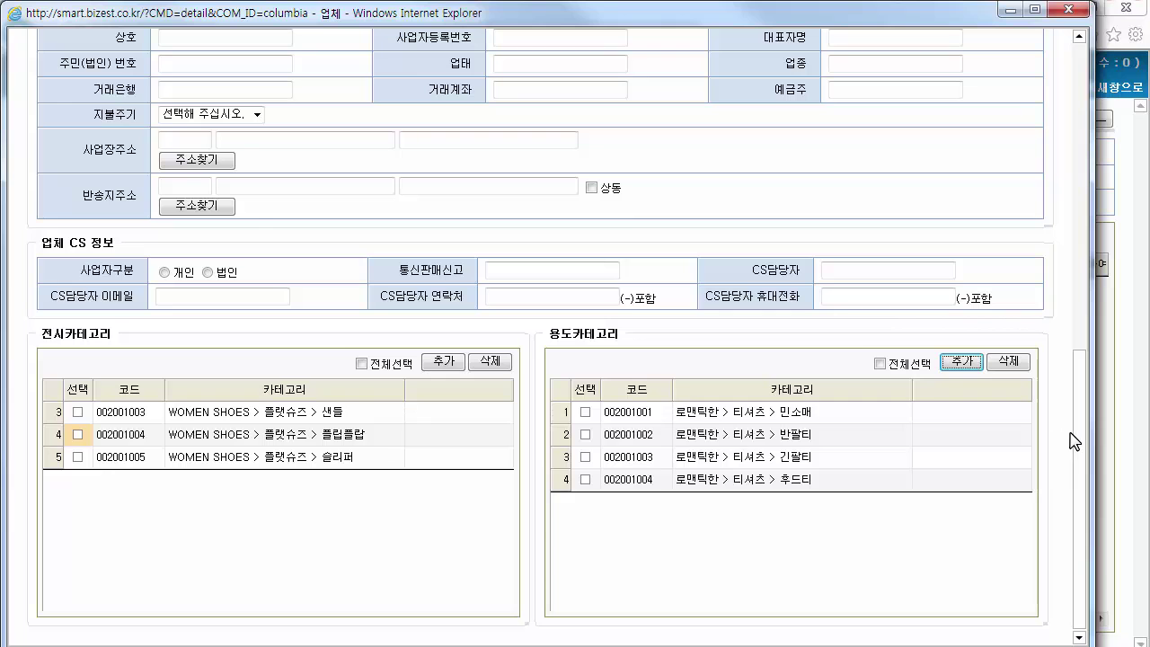
pyautogui.moveTo(1078, 441); pyautogui.dragTo(1076, 101)
pyautogui.click(983, 48)
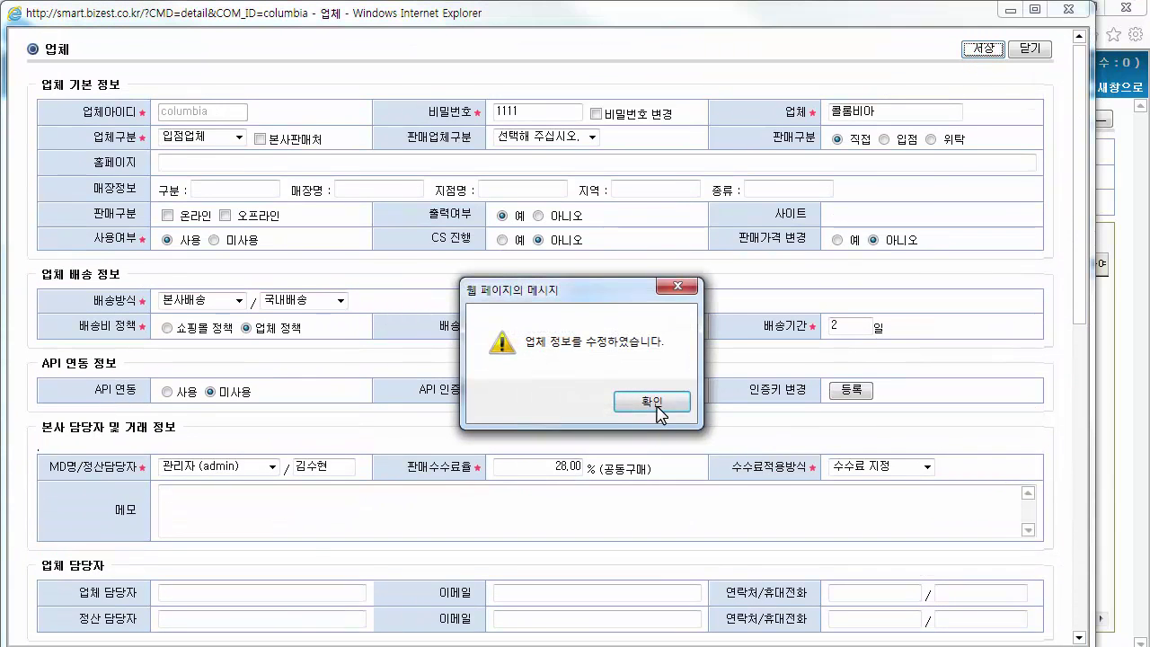
# Close the vendor window, review all 22 vendors including 콜롬비아, then open 기준정보
pyautogui.click(658, 406)
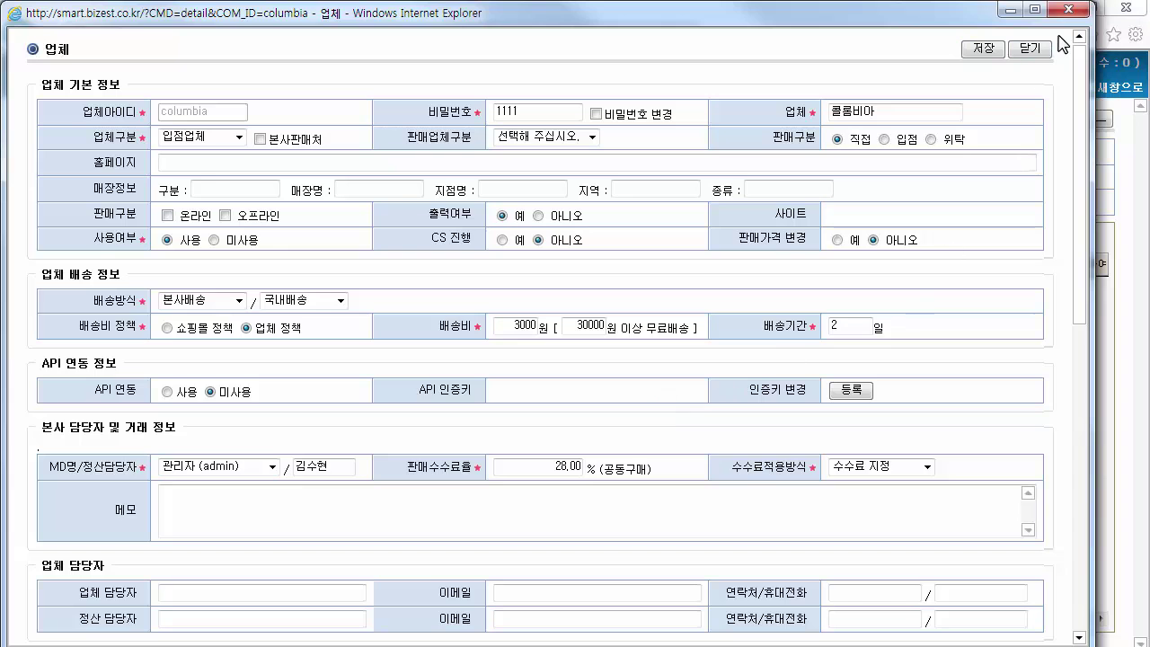
pyautogui.click(1030, 48)
pyautogui.click(788, 126)
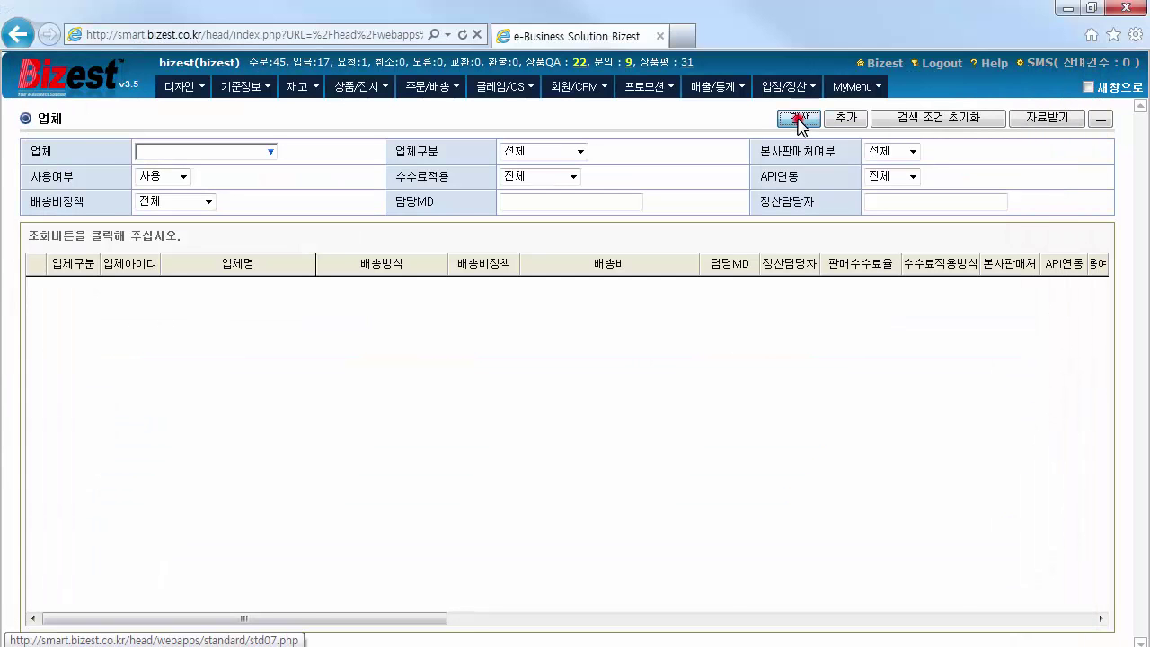
pyautogui.scroll(-3, 1107, 439)
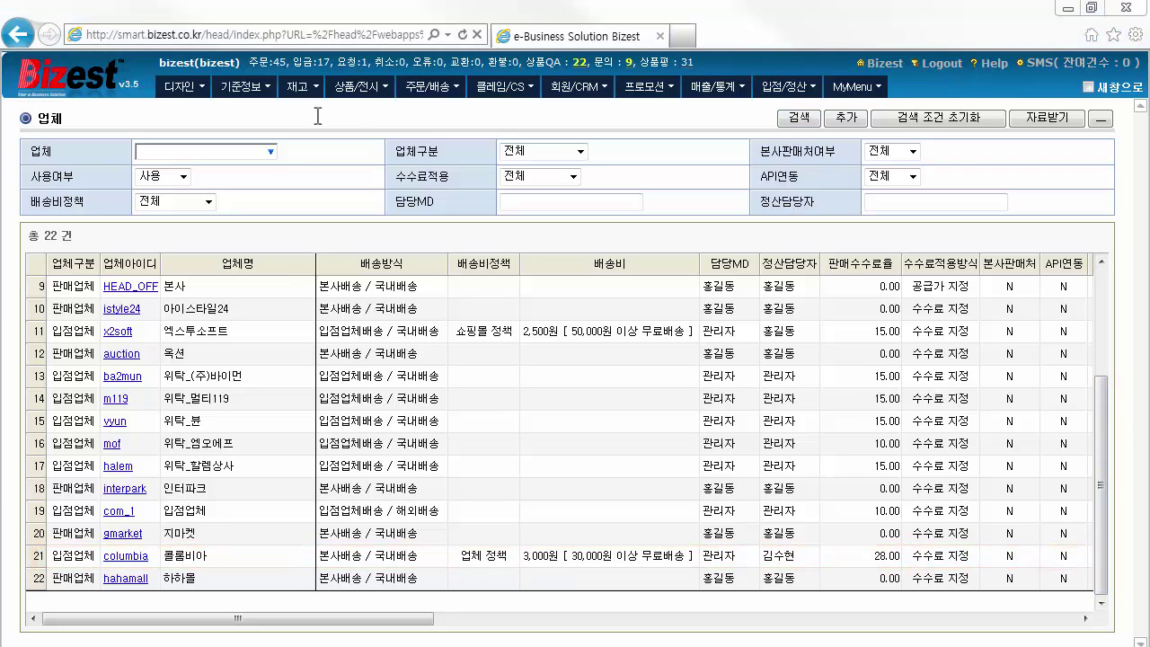
pyautogui.click(270, 101)
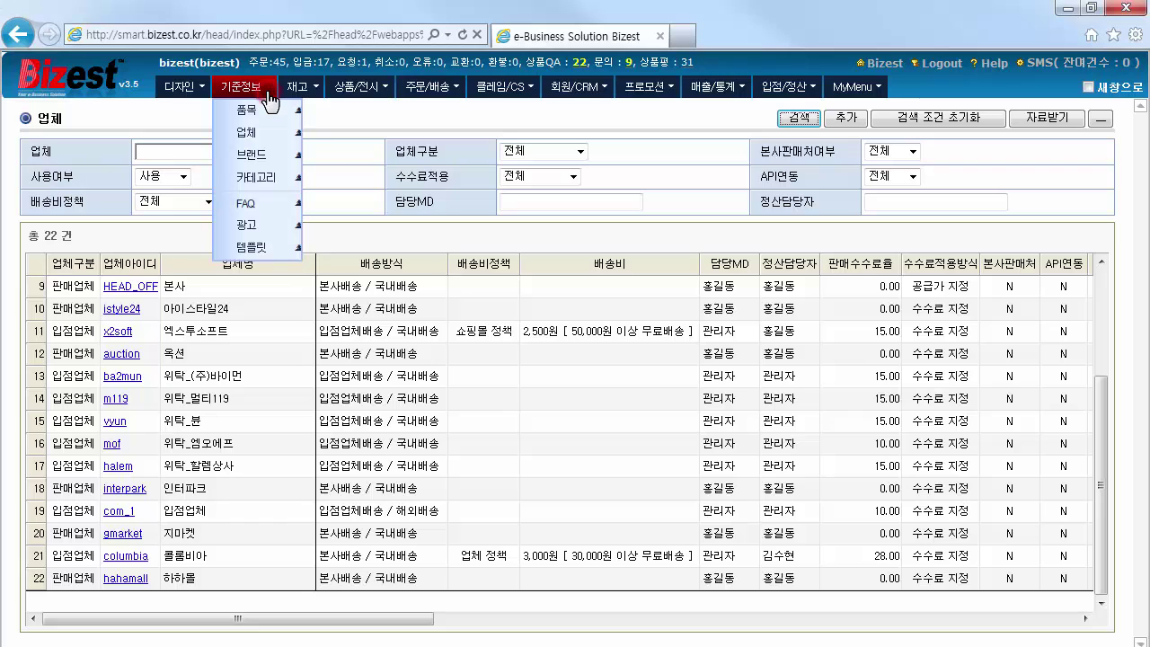
# Create brand sorel with Korean name 소렐 and save it
pyautogui.click(284, 154)
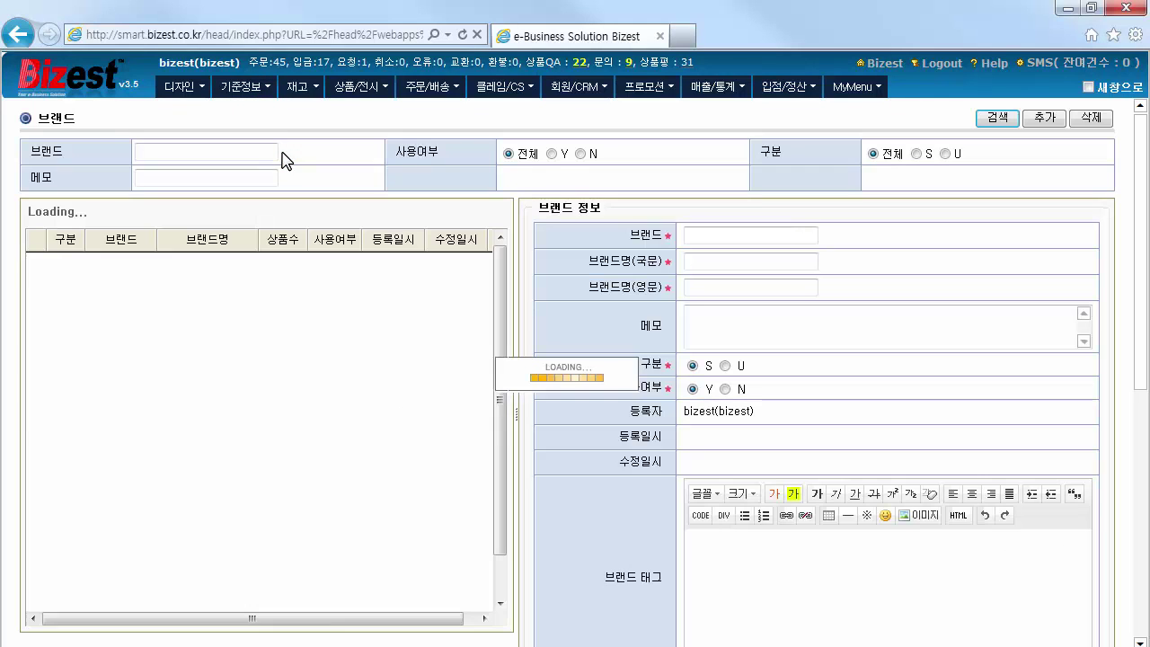
pyautogui.click(1045, 118)
pyautogui.click(788, 235)
pyautogui.write('sorel')
pyautogui.click(784, 261)
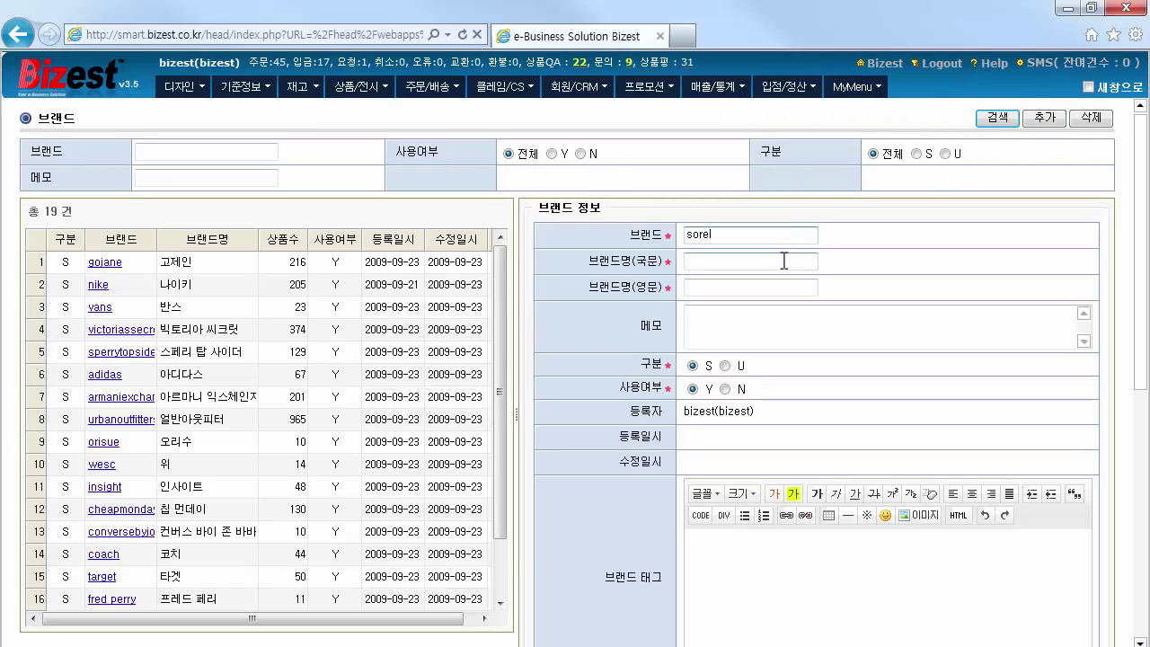
pyautogui.write('소렐')
pyautogui.click(777, 287)
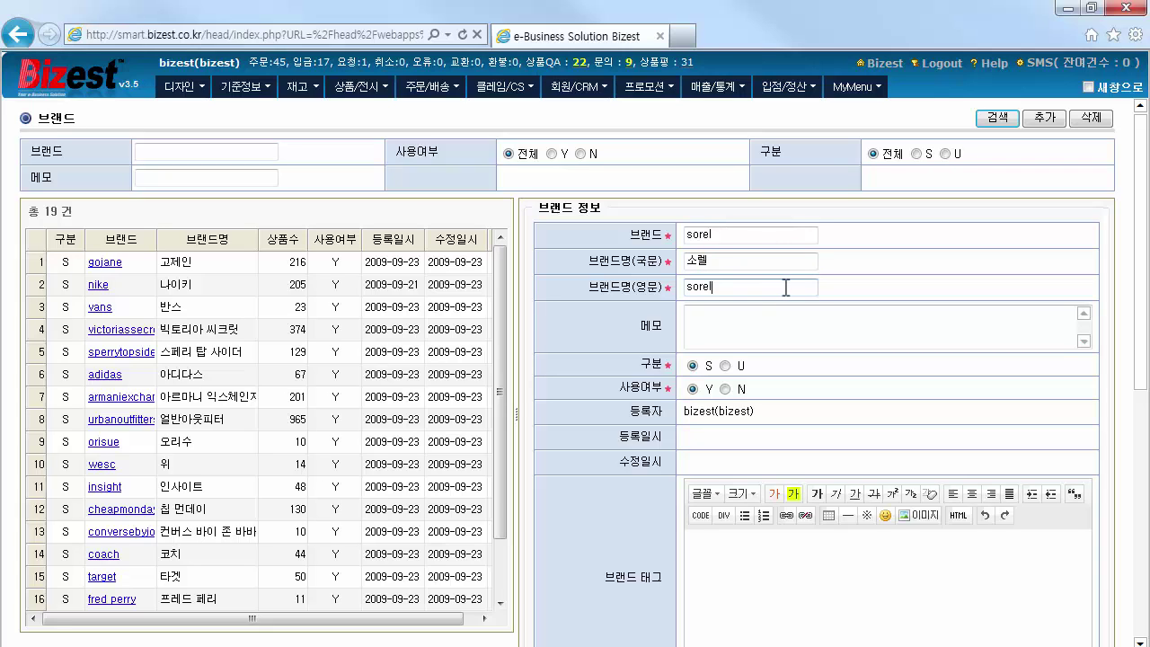
pyautogui.moveTo(1144, 310); pyautogui.dragTo(1144, 478)
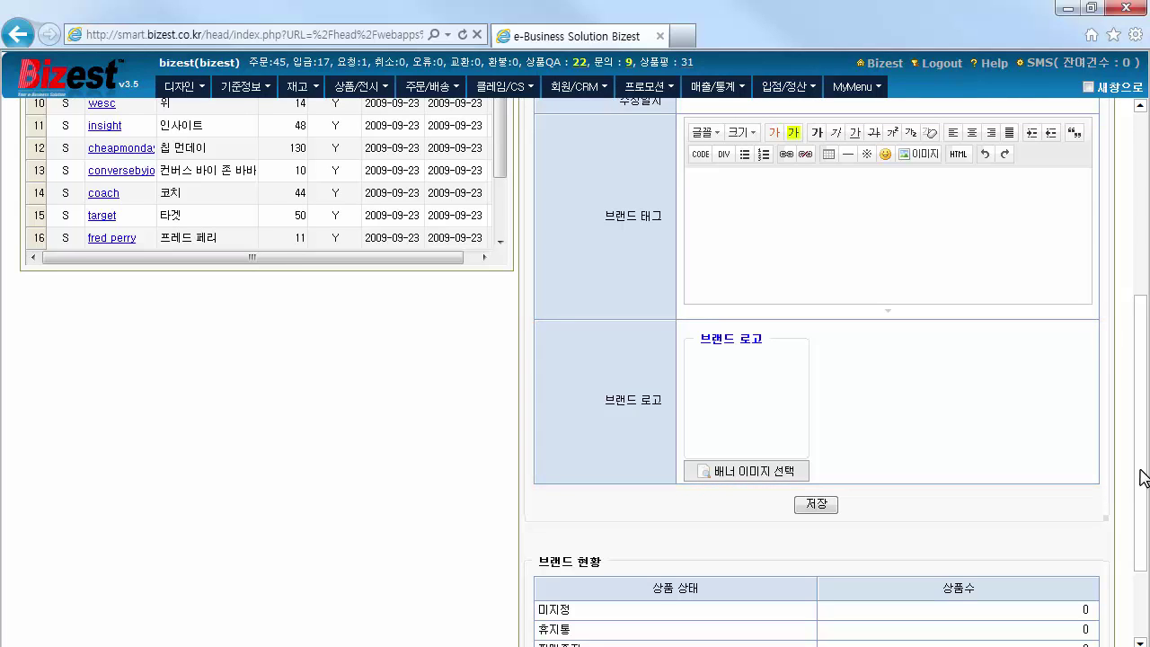
pyautogui.click(826, 505)
pyautogui.moveTo(1137, 385); pyautogui.dragTo(1136, 191)
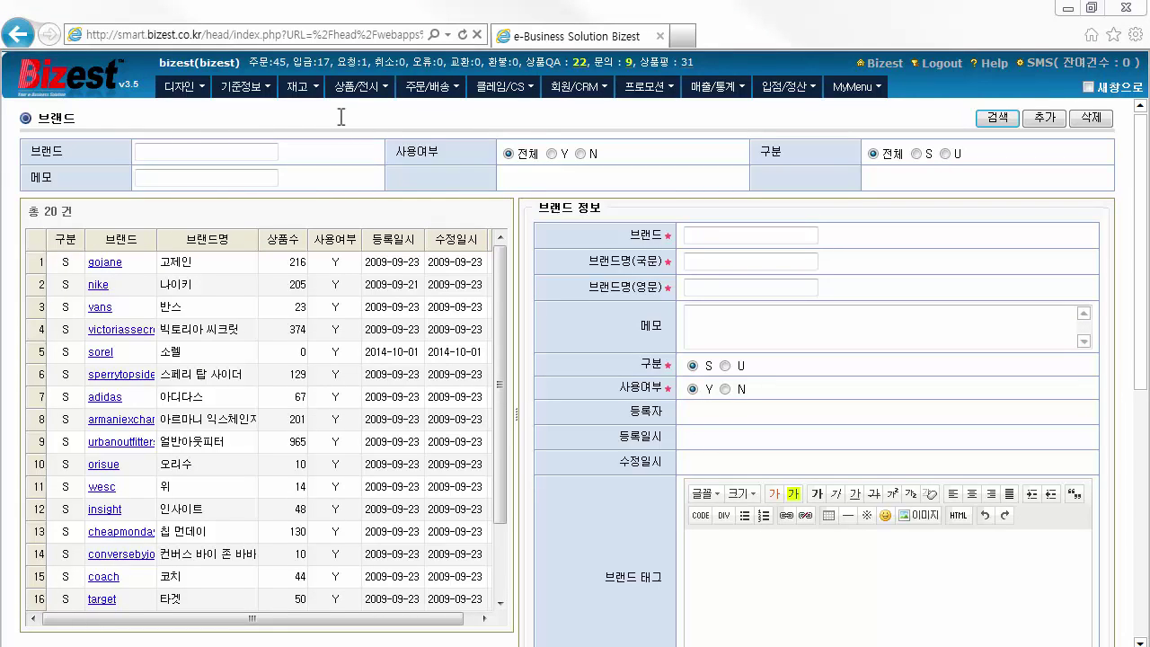
# Show the 전시카테고리 list and start a new top-level category with code 010
pyautogui.moveTo(267, 99)
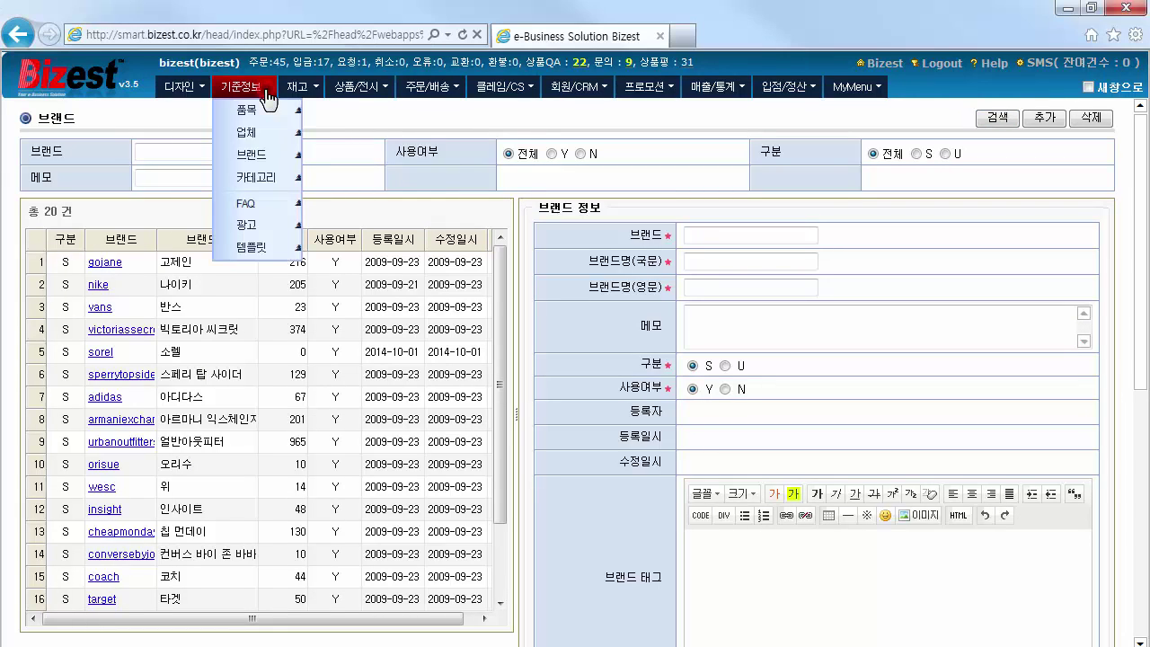
pyautogui.click(276, 177)
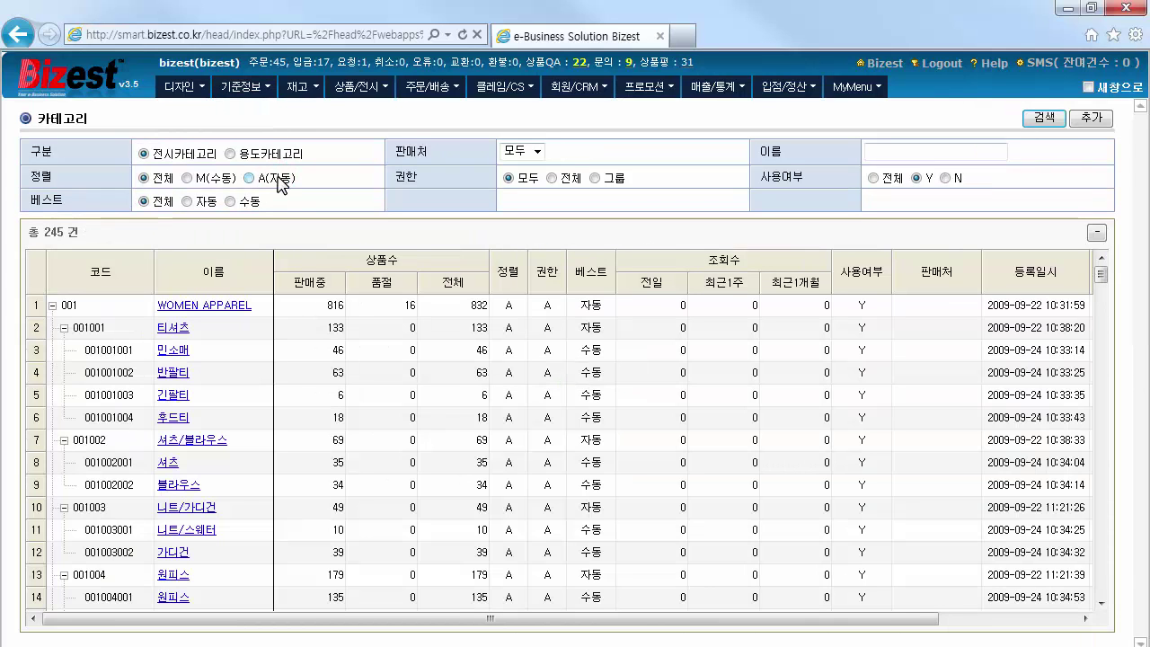
pyautogui.click(144, 155)
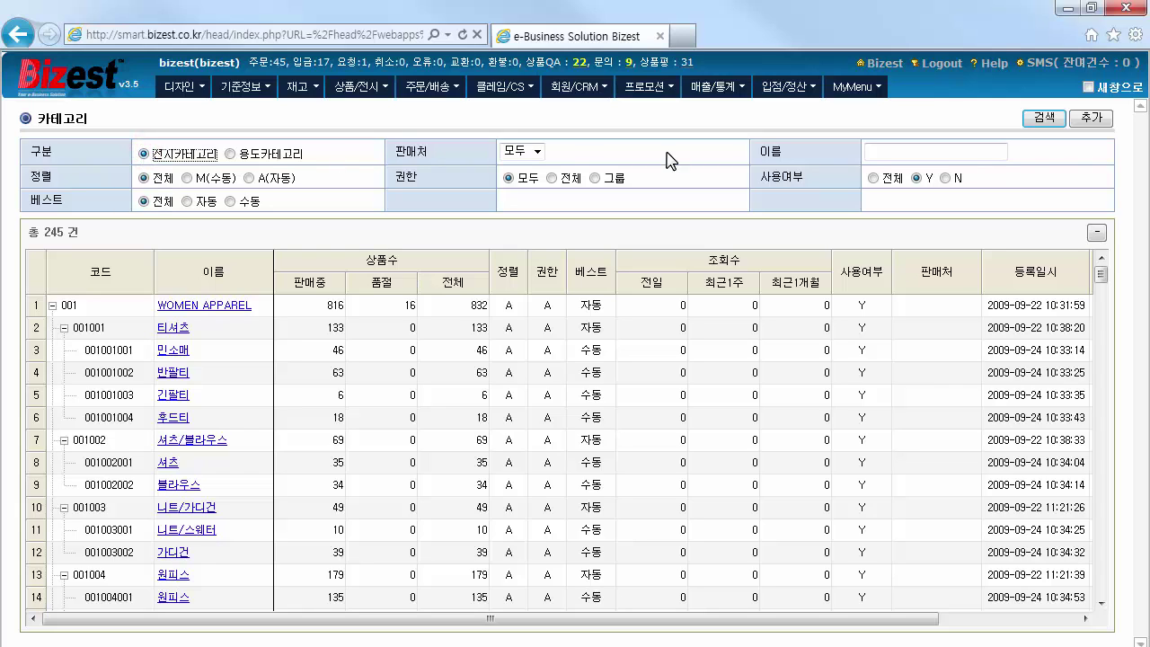
pyautogui.click(1090, 120)
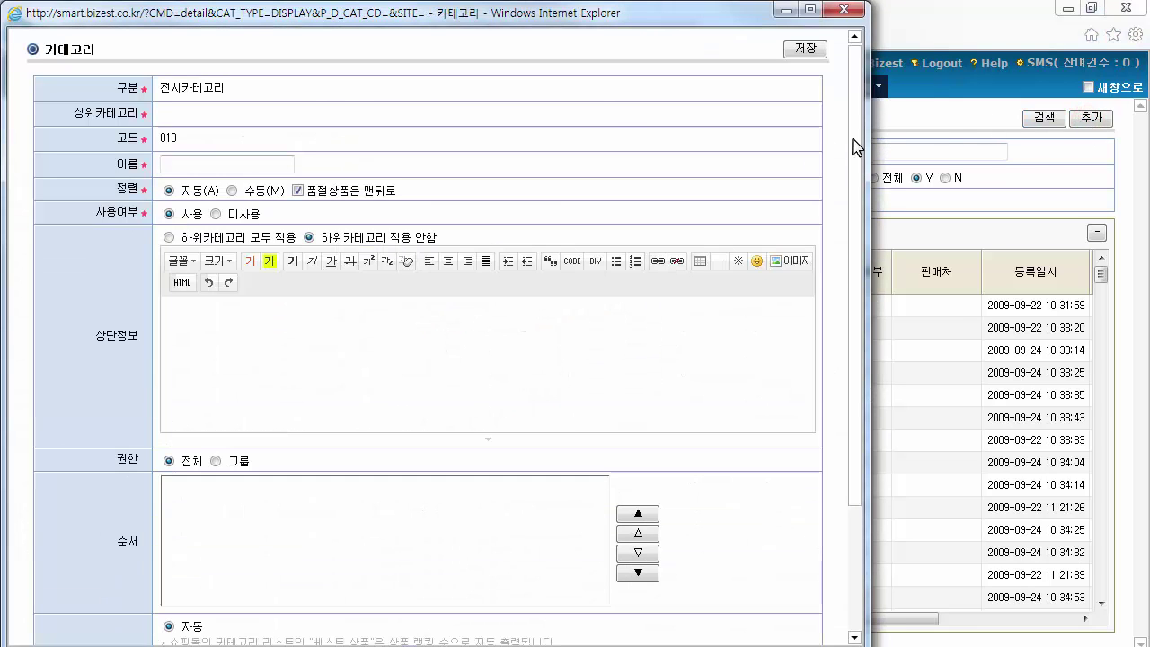
# Name the new category BOOTS
pyautogui.moveTo(855, 129); pyautogui.dragTo(854, 175)
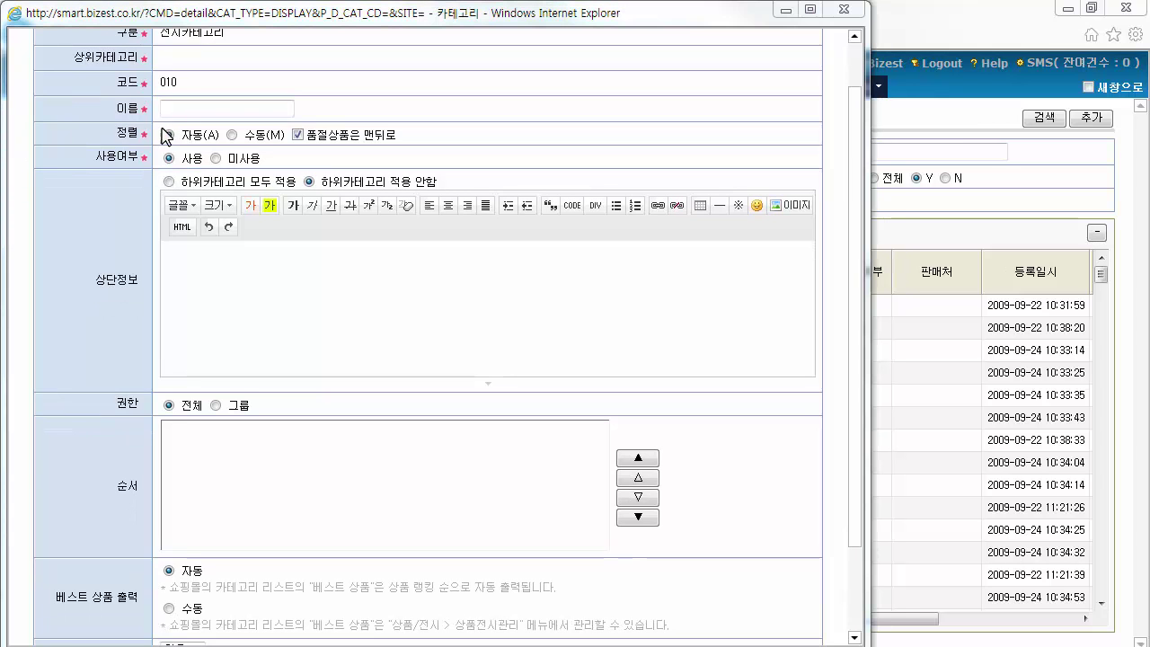
pyautogui.click(185, 105)
pyautogui.write('BOOTS')
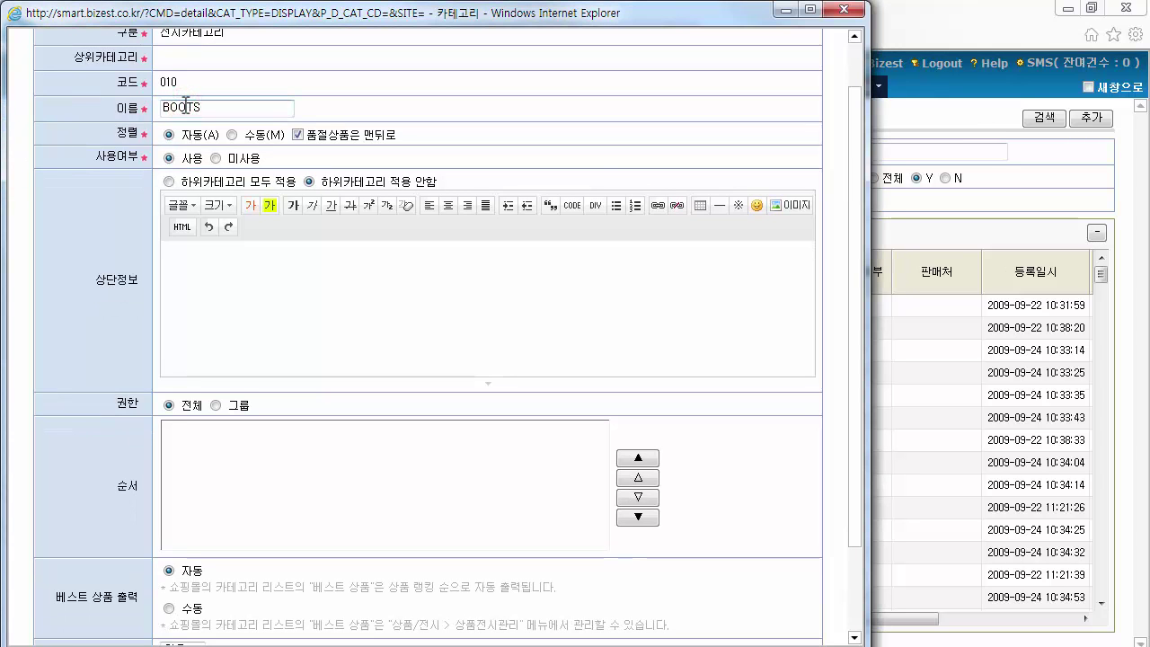
pyautogui.click(290, 282)
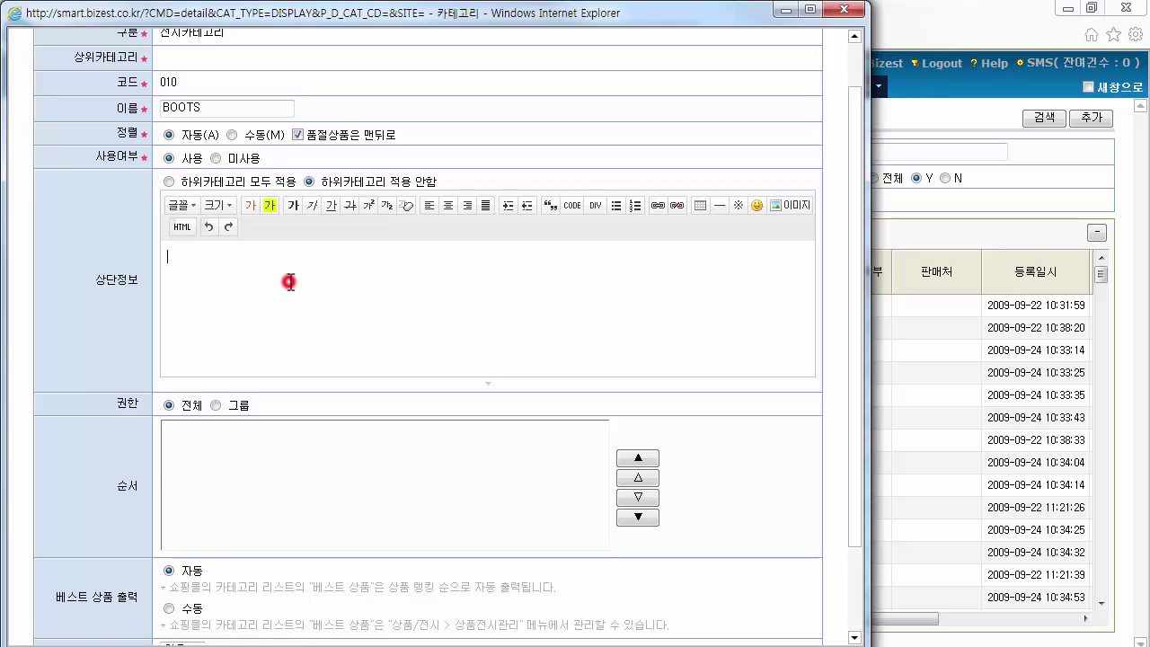
# Use manual sorting with sold-out items last, applying header info to all subcategories
pyautogui.click(170, 136)
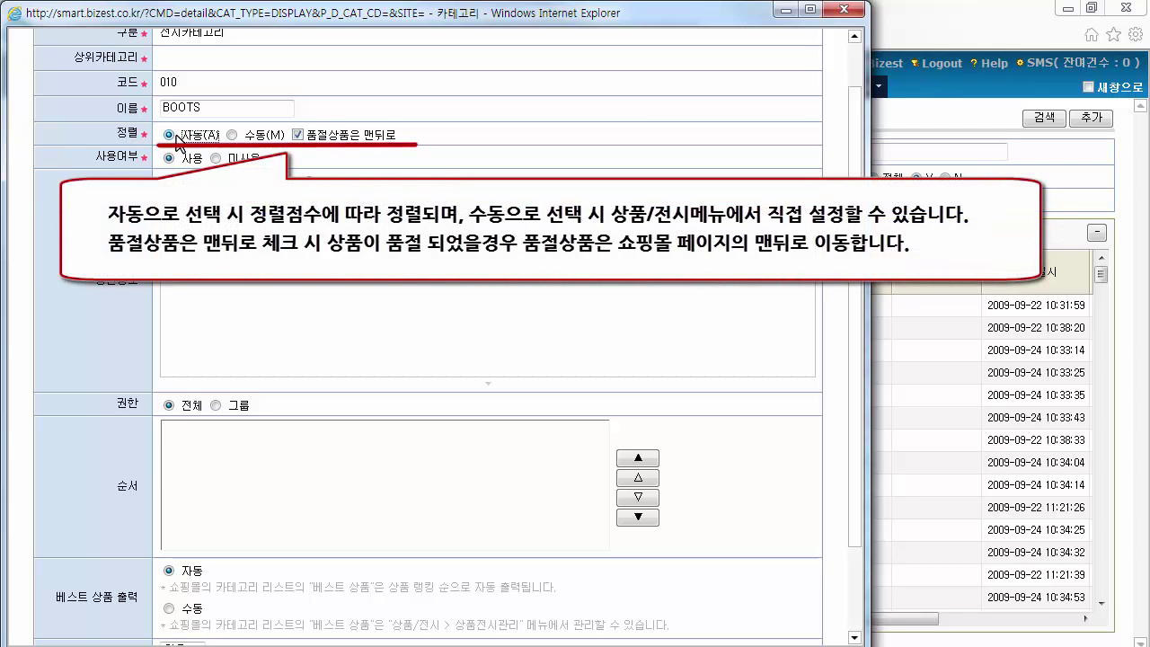
pyautogui.click(232, 135)
pyautogui.click(298, 135)
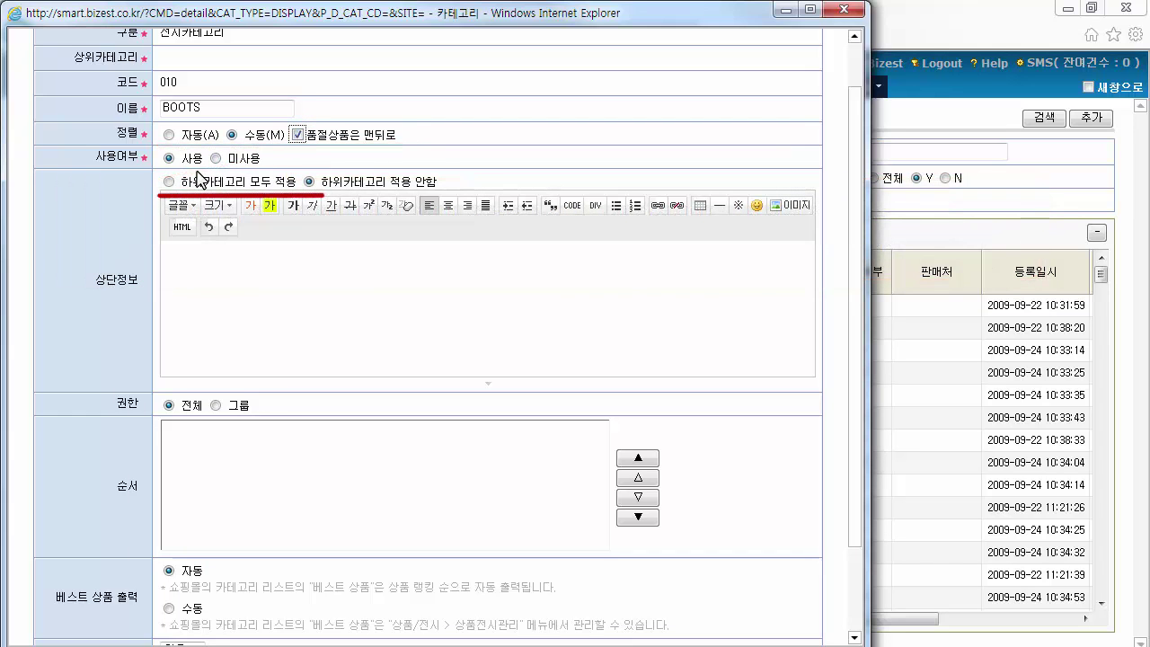
pyautogui.click(169, 182)
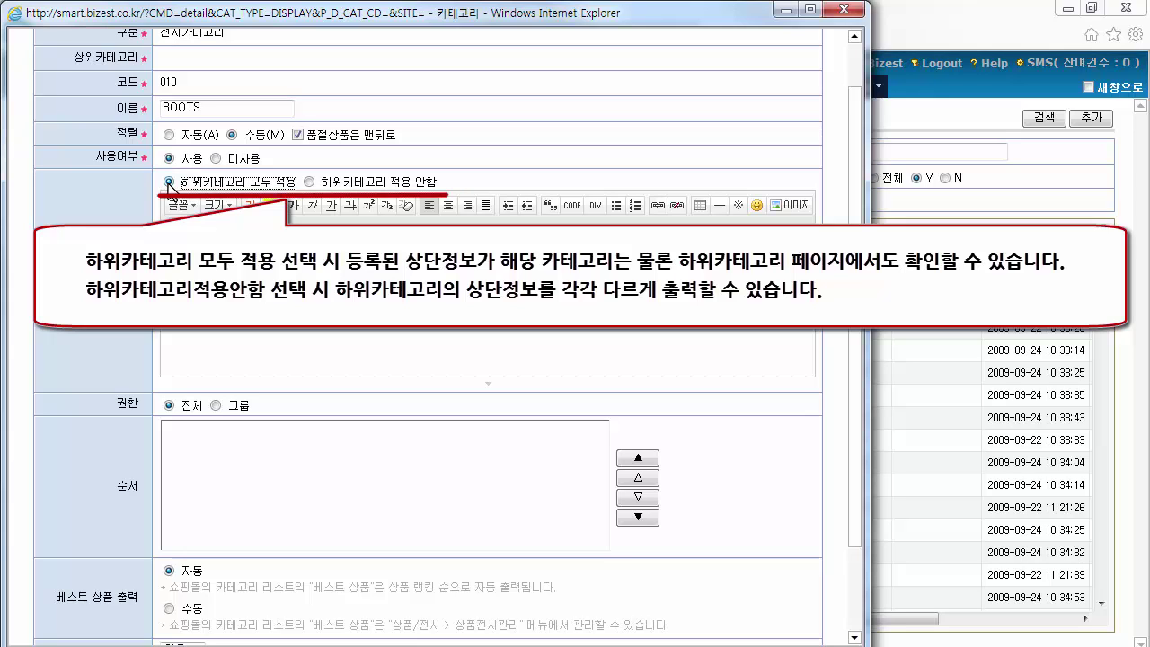
pyautogui.click(309, 182)
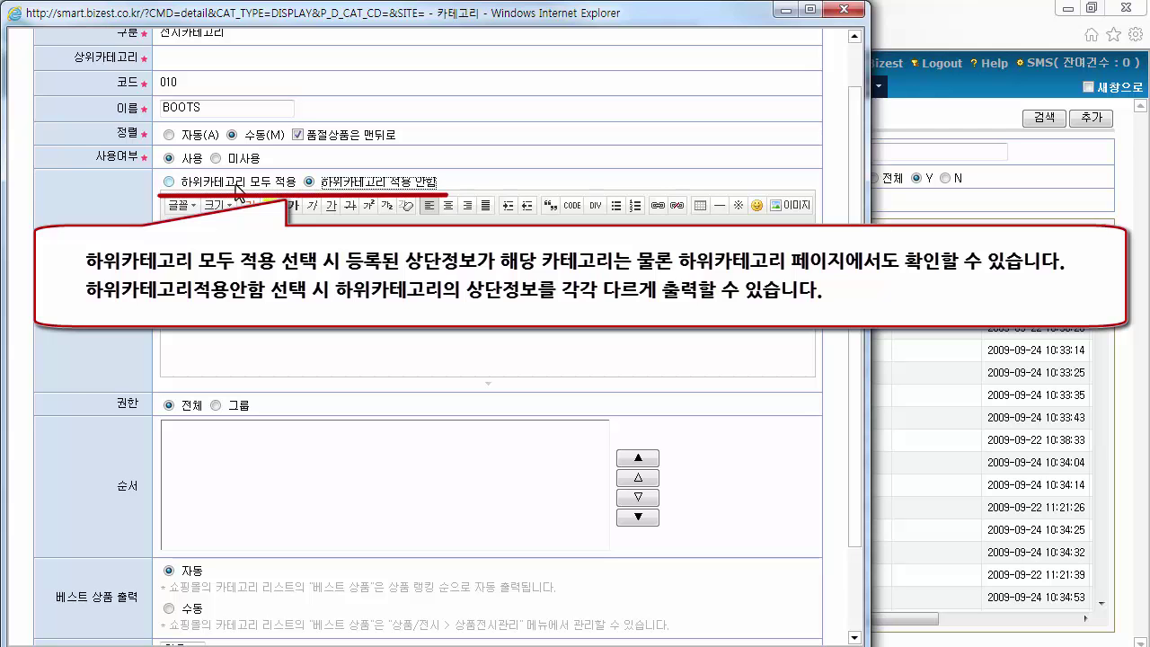
pyautogui.click(171, 183)
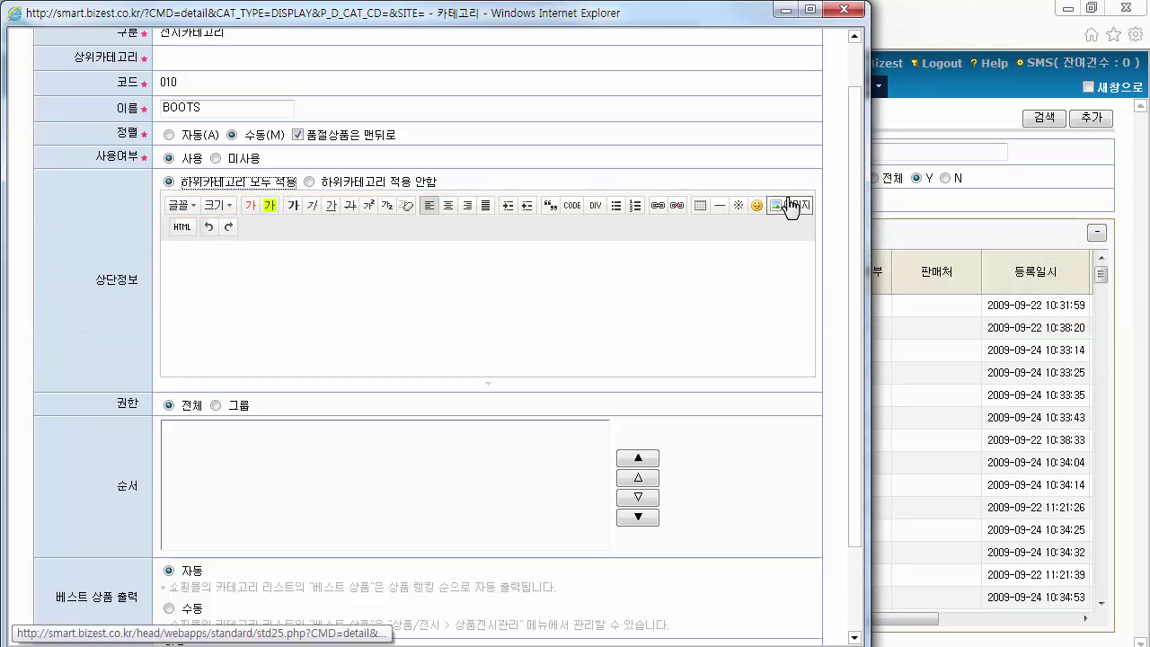
# Insert the sorel_980_180.jpg SOREL banner into the BOOTS category's header info
pyautogui.click(789, 205)
pyautogui.click(515, 298)
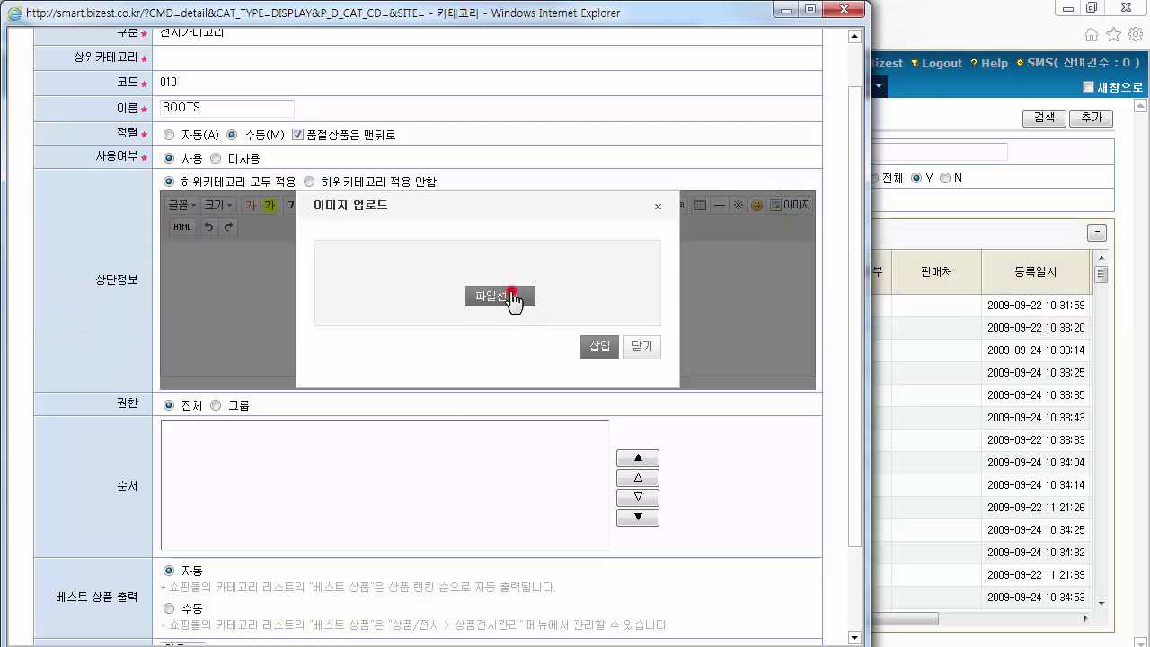
pyautogui.doubleClick(259, 318)
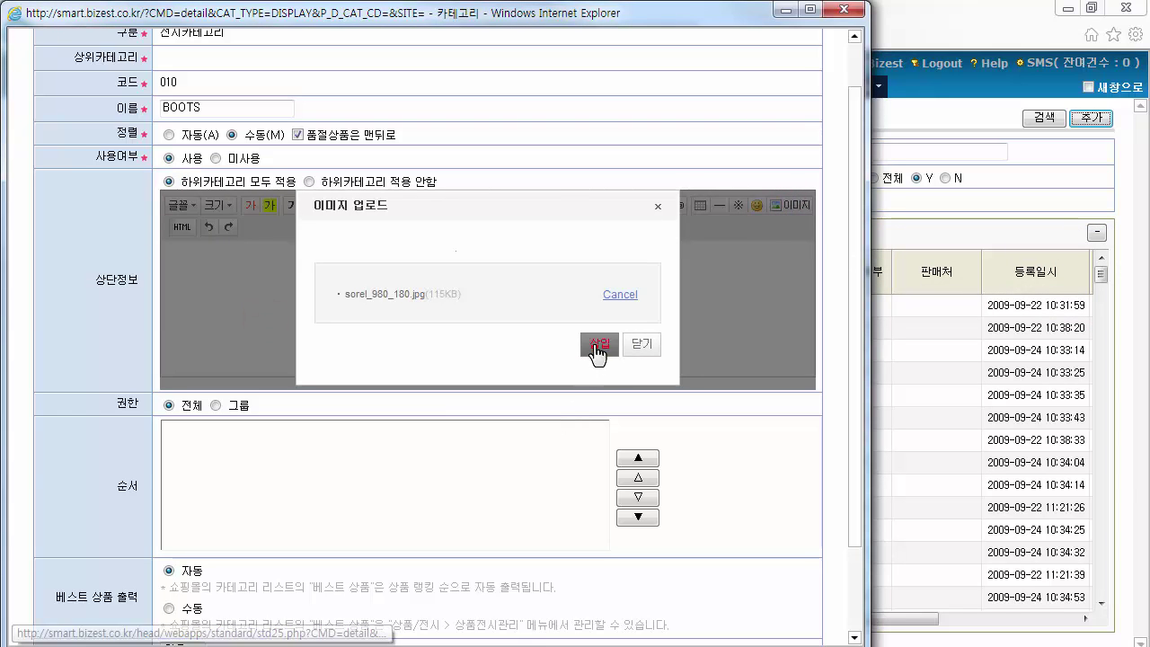
pyautogui.click(597, 349)
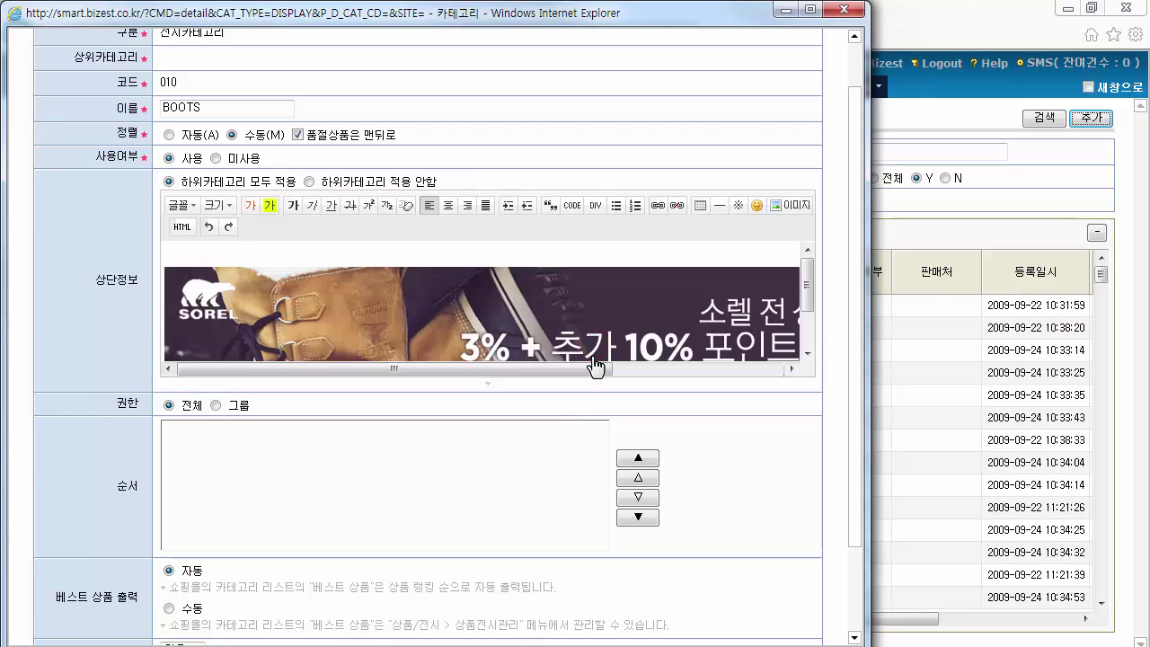
pyautogui.moveTo(853, 308); pyautogui.dragTo(858, 418)
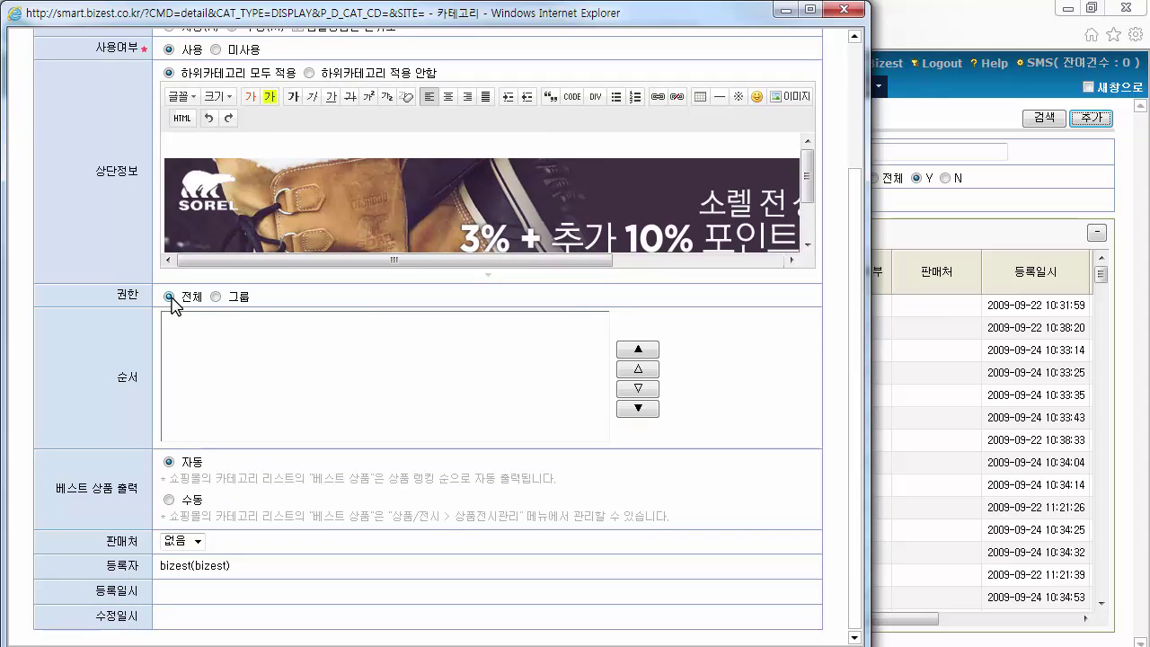
# Set access to 전체 and best-product output to 수동, then save the BOOTS category
pyautogui.click(215, 296)
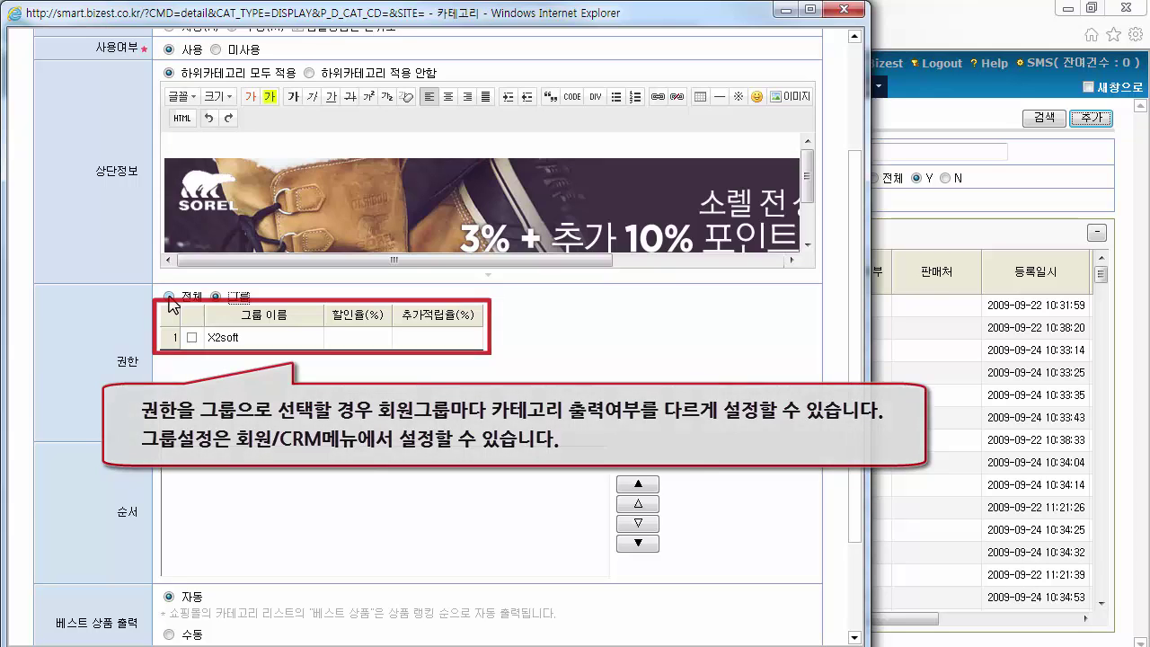
pyautogui.click(170, 297)
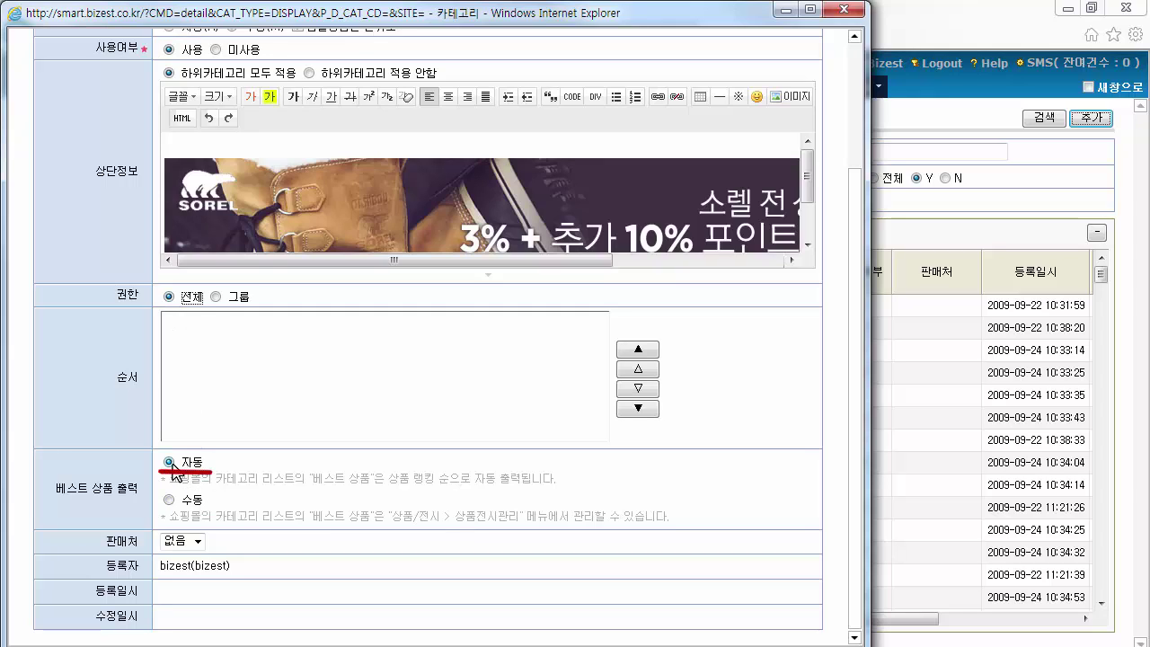
pyautogui.click(170, 463)
pyautogui.click(170, 500)
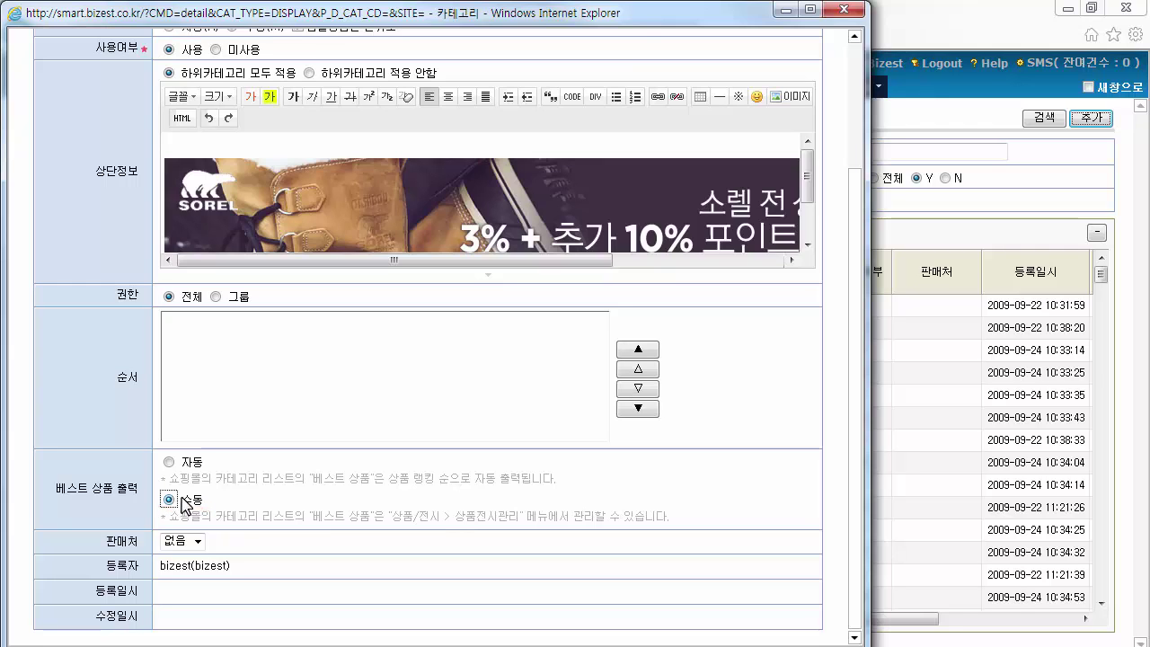
pyautogui.scroll(3, 854, 395)
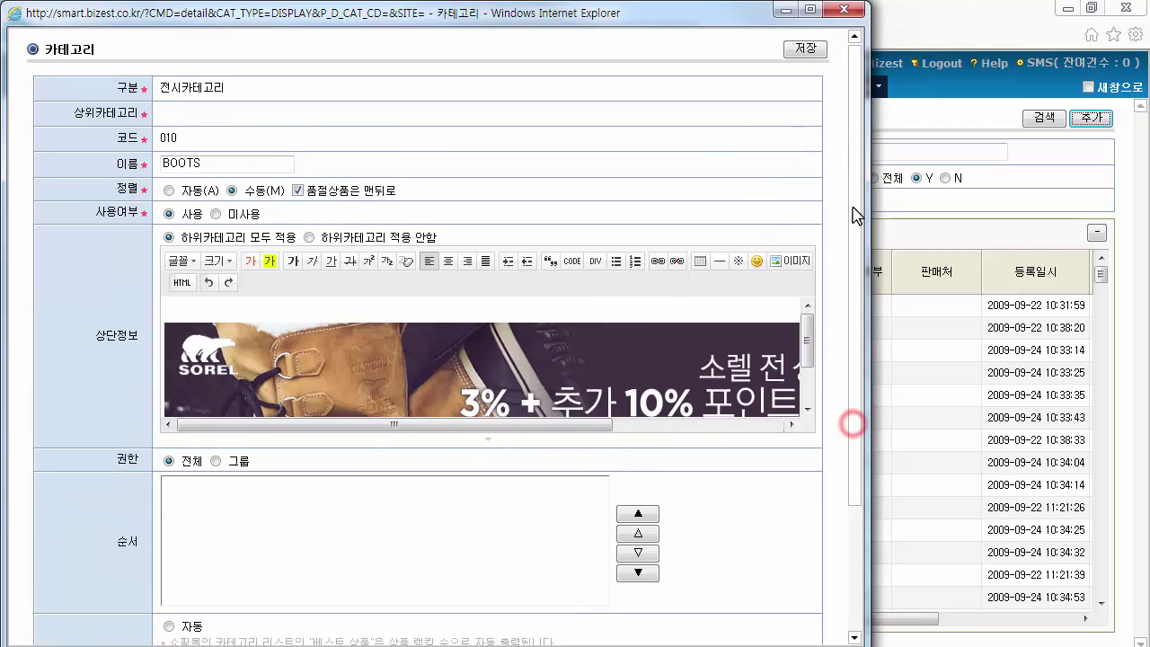
pyautogui.click(807, 51)
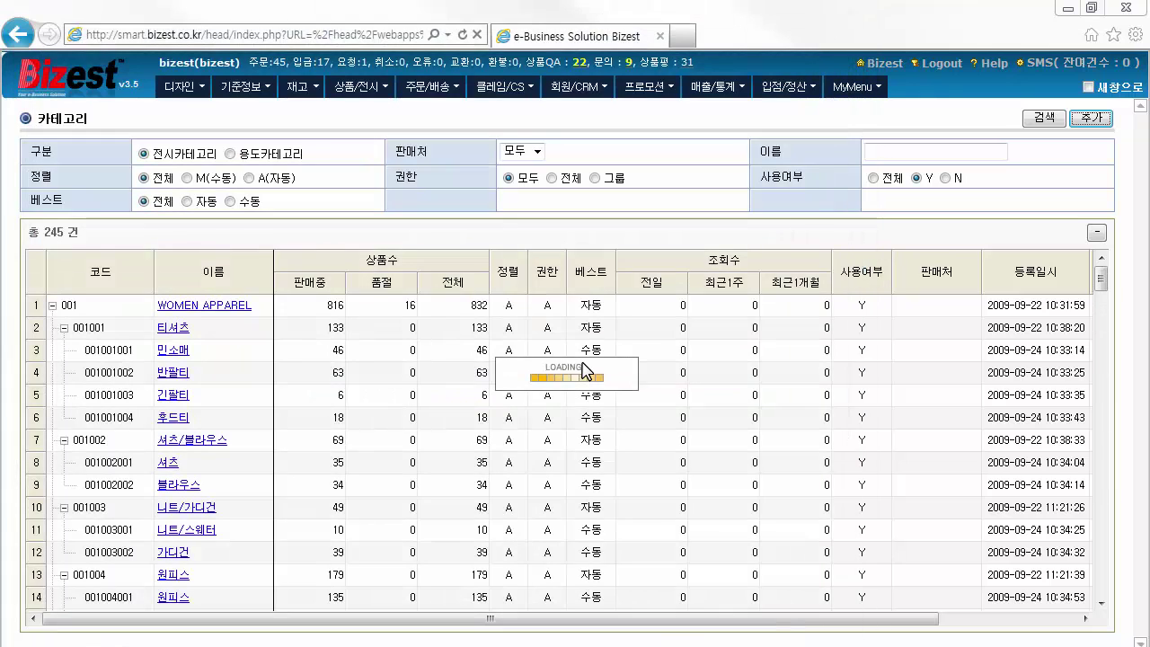
# Collapse the WOMEN APPAREL tree, select BOOTS as parent, and begin a new subcategory's name
pyautogui.click(52, 305)
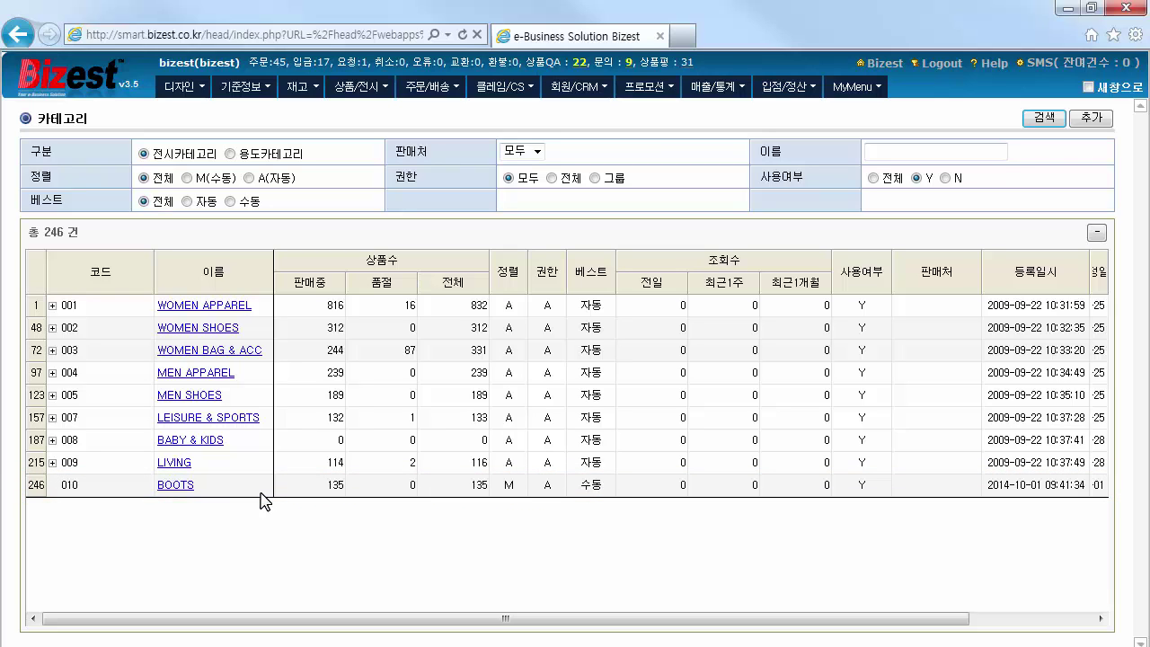
pyautogui.click(104, 486)
pyautogui.click(1092, 119)
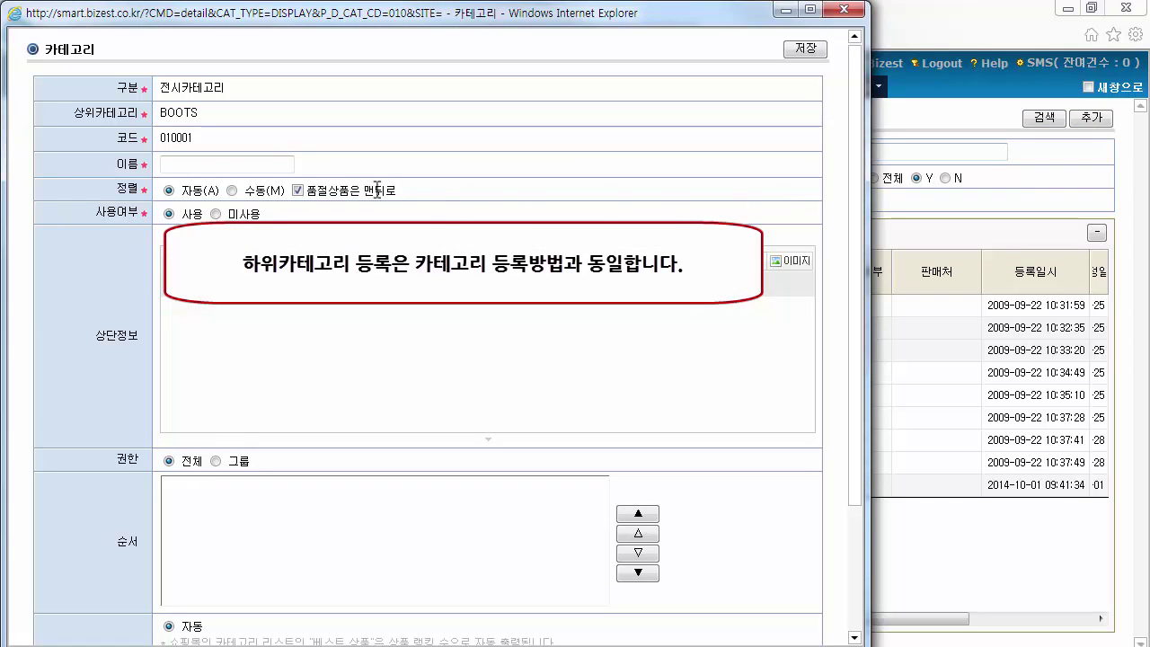
pyautogui.click(272, 166)
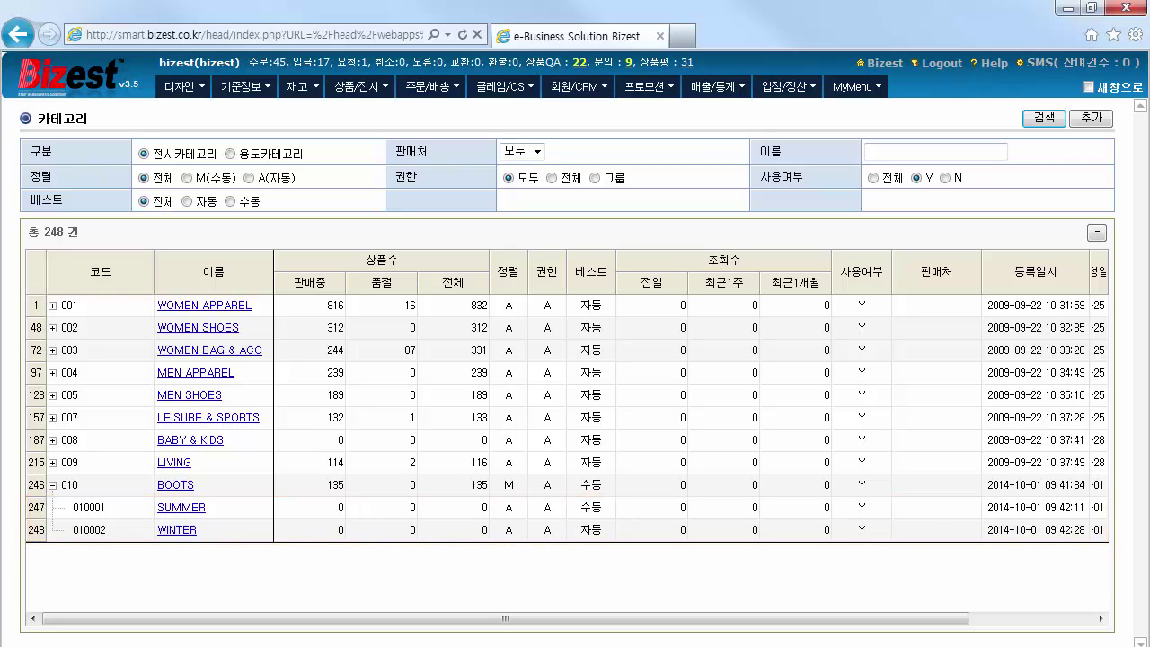
# Switch to 용도카테고리, list them, and open a blank new usage category form (code 006)
pyautogui.click(229, 154)
pyautogui.click(1052, 122)
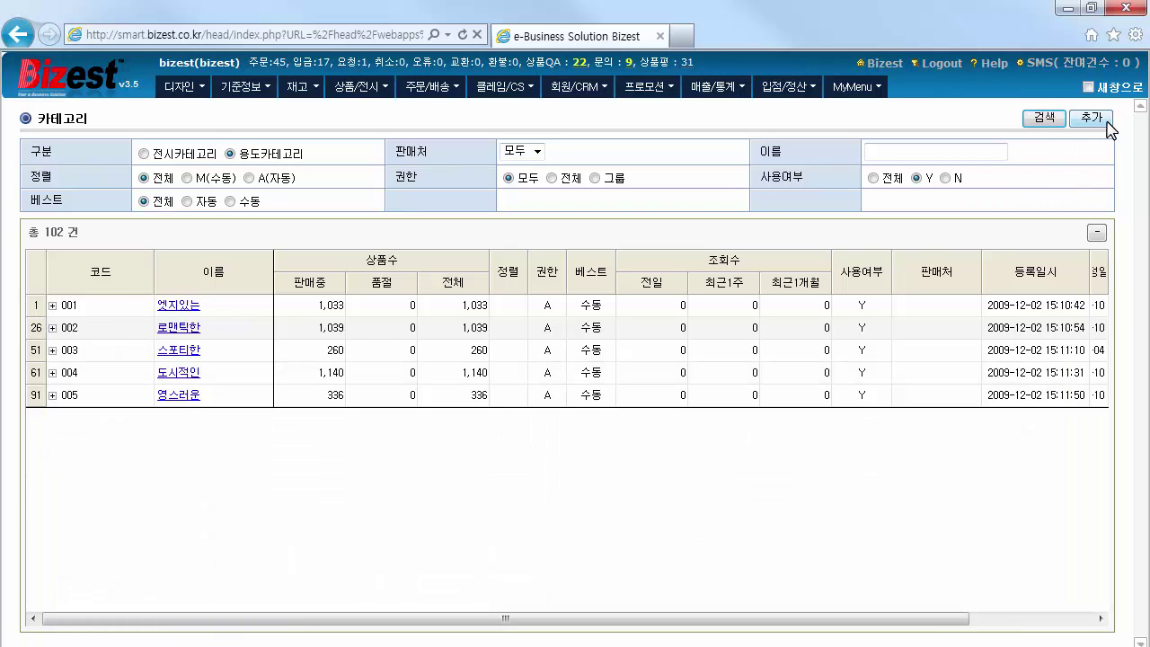
pyautogui.click(1091, 118)
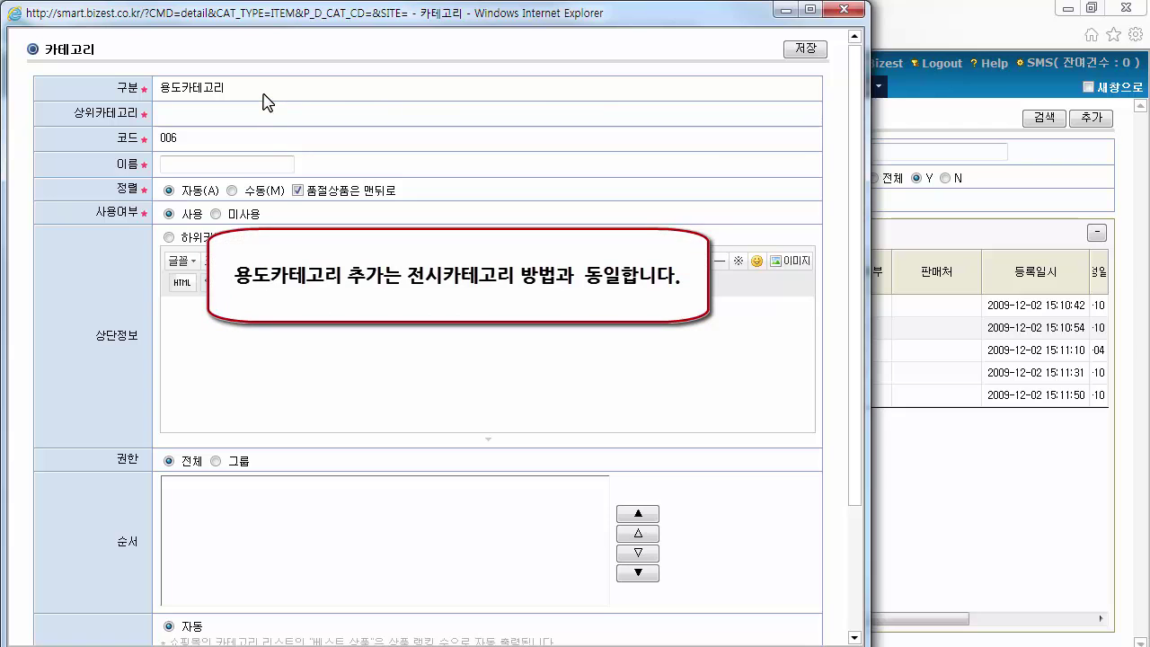
pyautogui.click(256, 158)
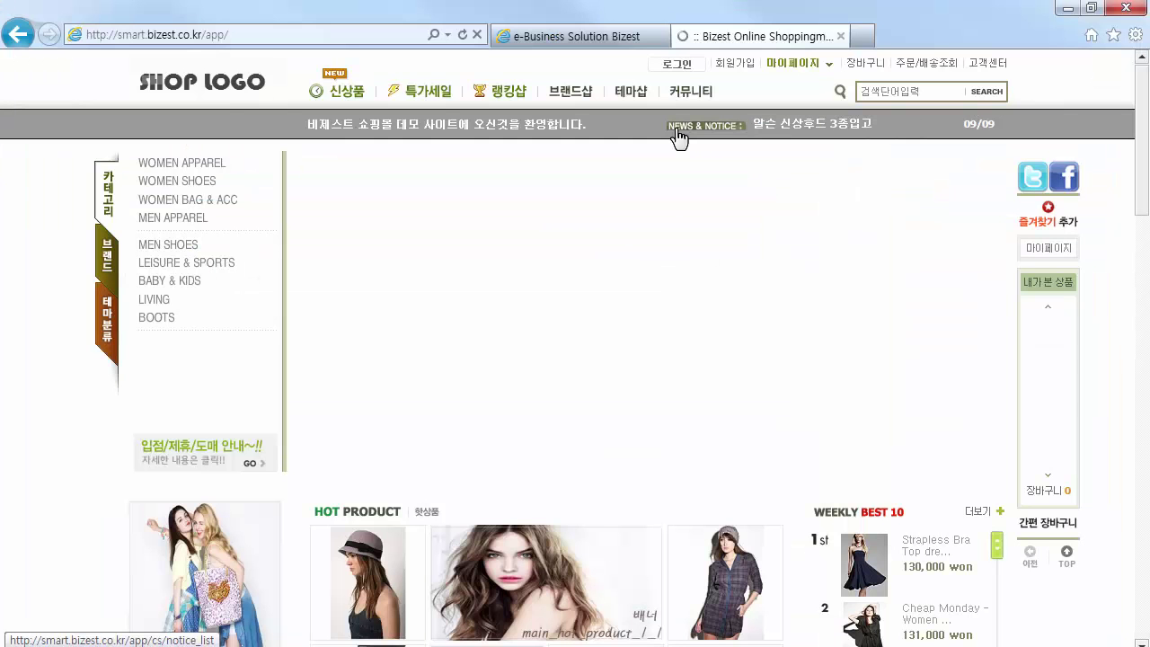
# View the SUMMER and WINTER subcategories under BOOTS in the storefront's category menu
pyautogui.moveTo(157, 321)
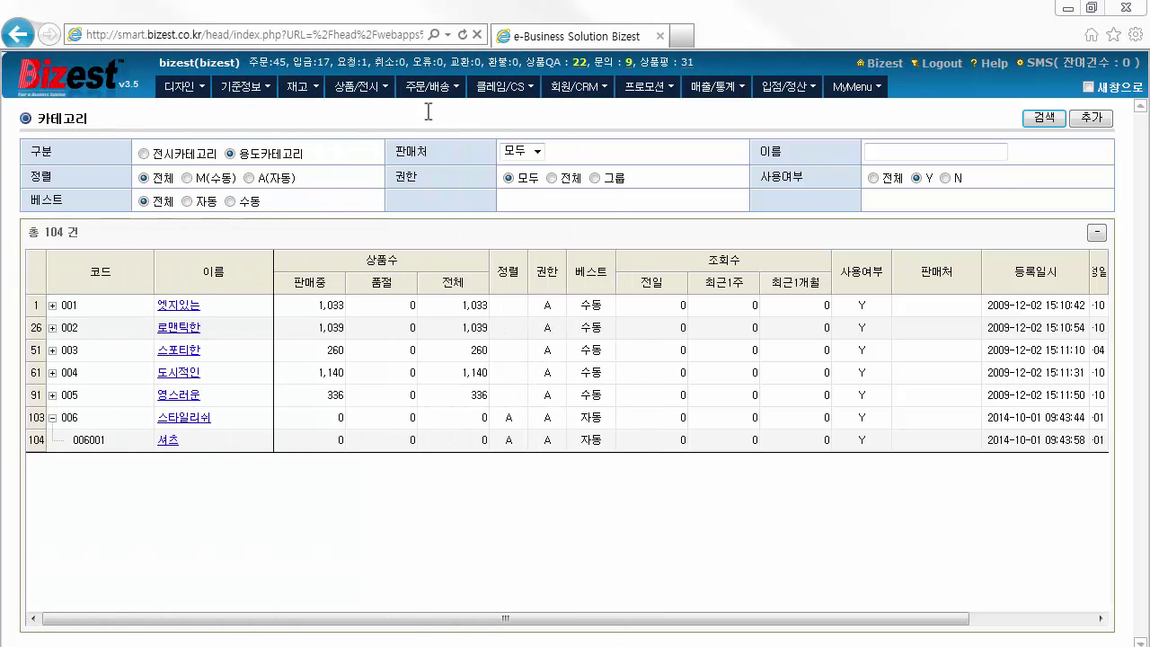
# Go to 상품/전시 > 상품관리 and open a blank product registration form
pyautogui.click(377, 90)
pyautogui.click(406, 111)
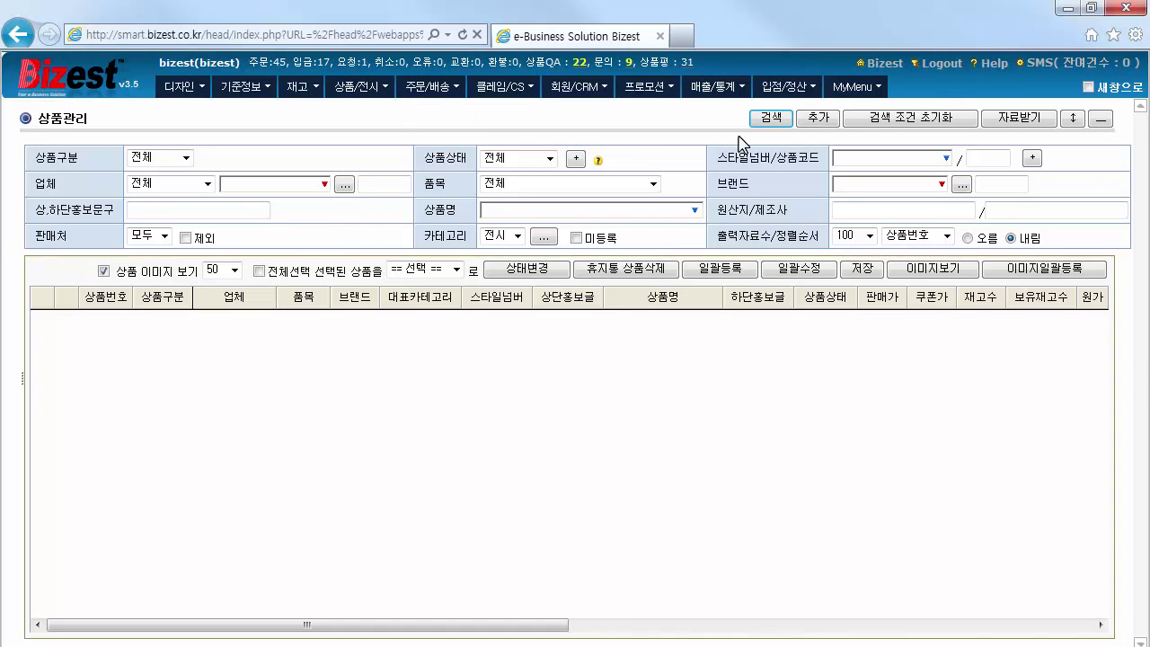
pyautogui.click(815, 117)
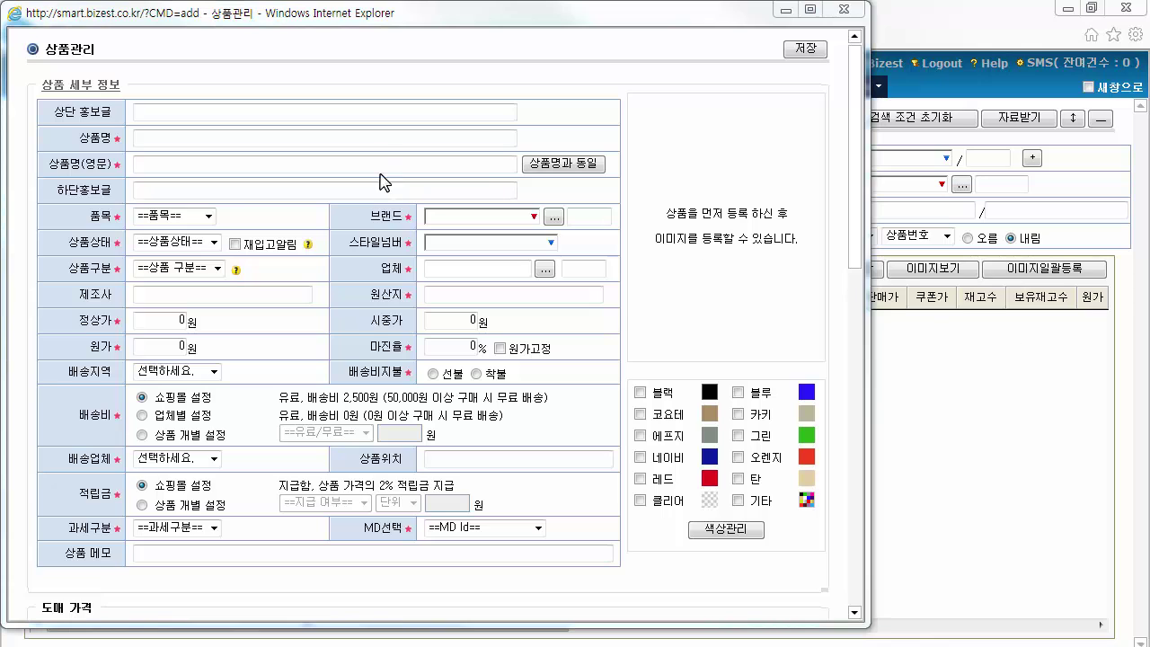
# Name the product TIVOLI2, copy it as the English name, and set item type 신발
pyautogui.click(390, 137)
pyautogui.write('TIVOLI2')
pyautogui.click(567, 163)
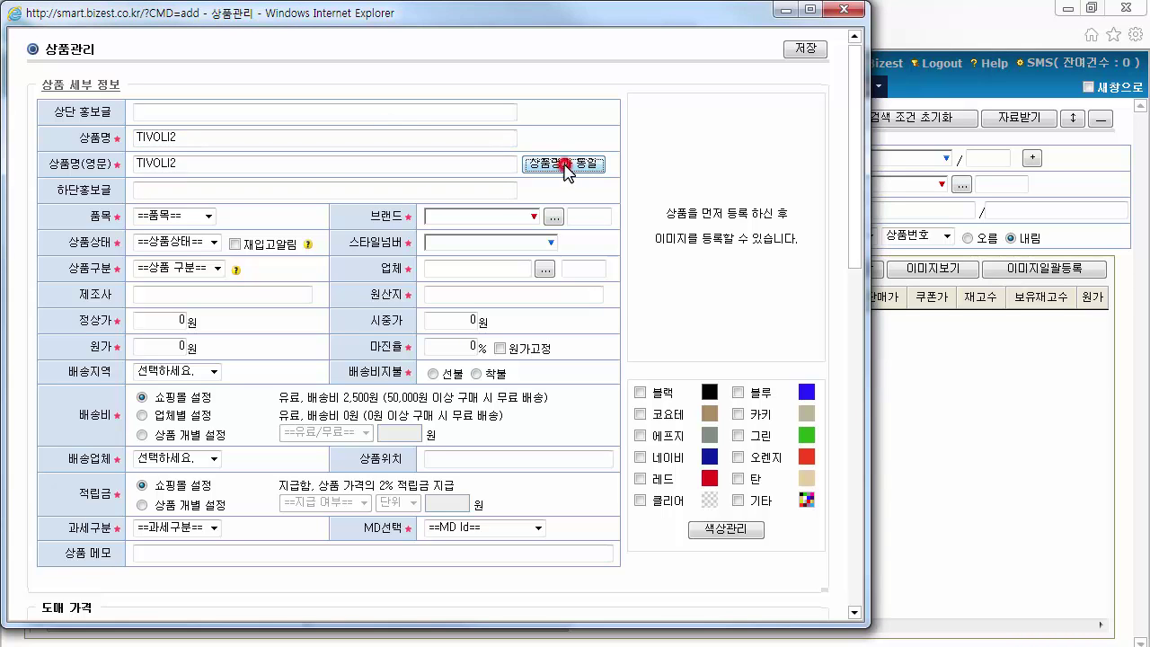
pyautogui.click(206, 217)
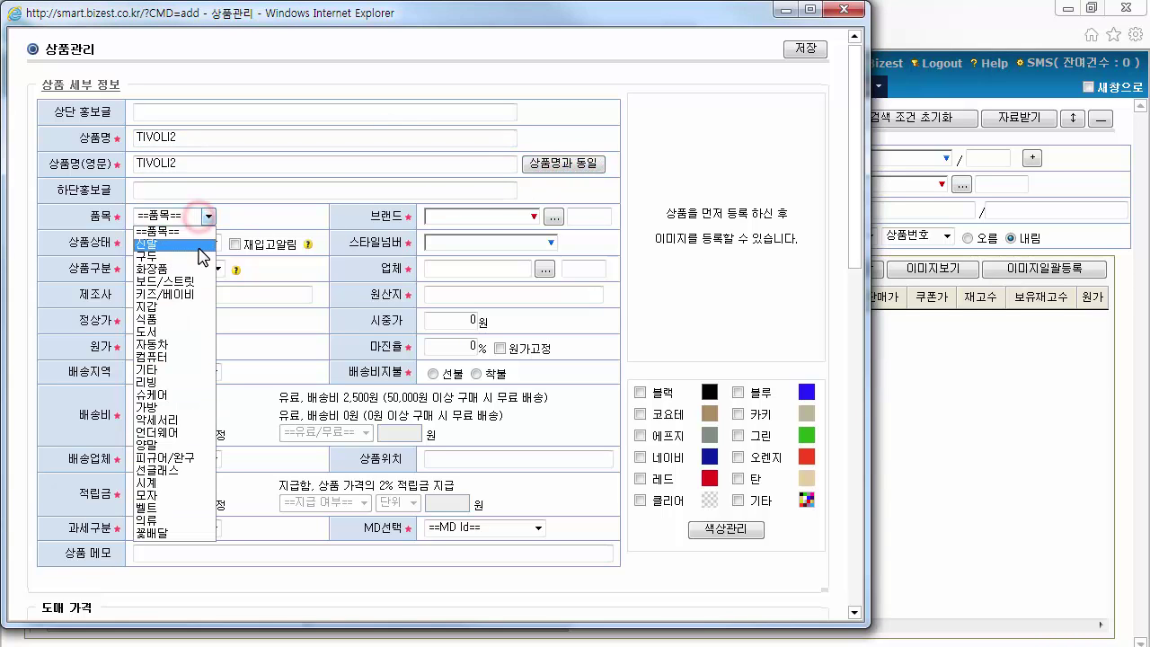
pyautogui.click(184, 243)
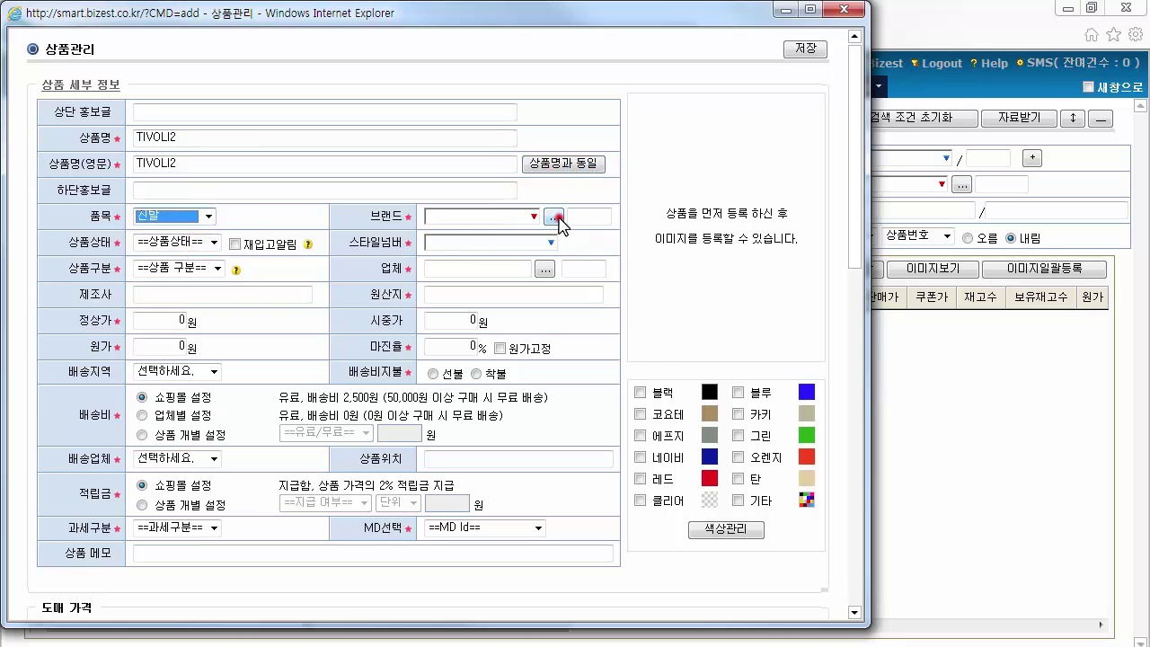
# Set brand sorel and status 등록대기중, and enable option usage (사용함)
pyautogui.click(554, 217)
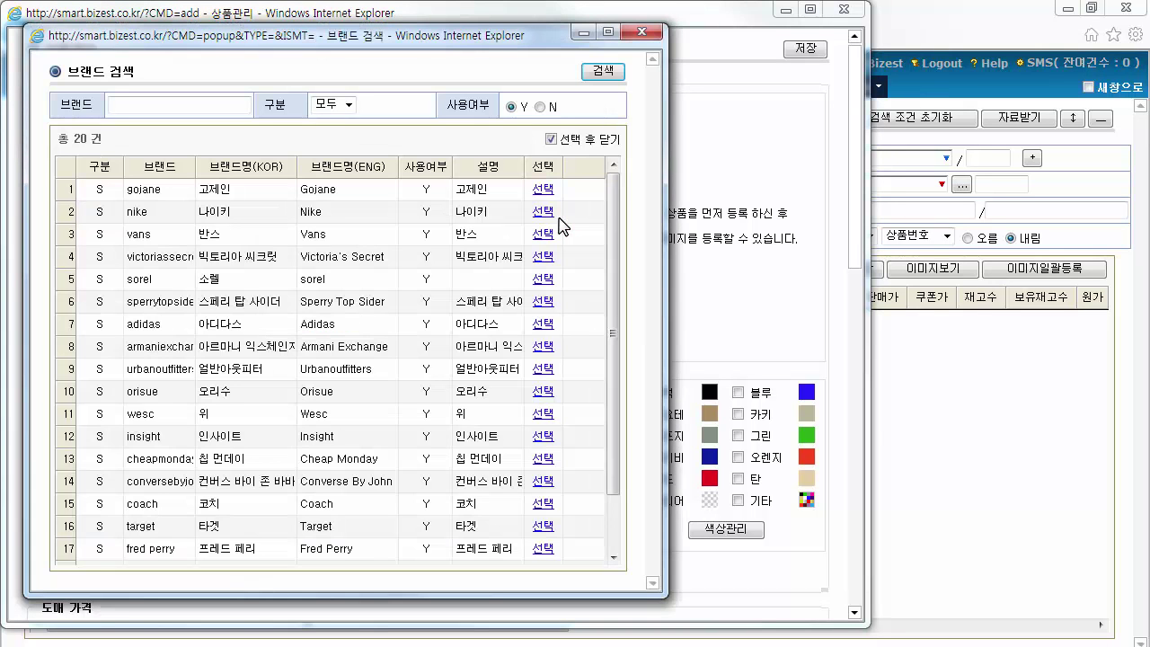
pyautogui.click(545, 280)
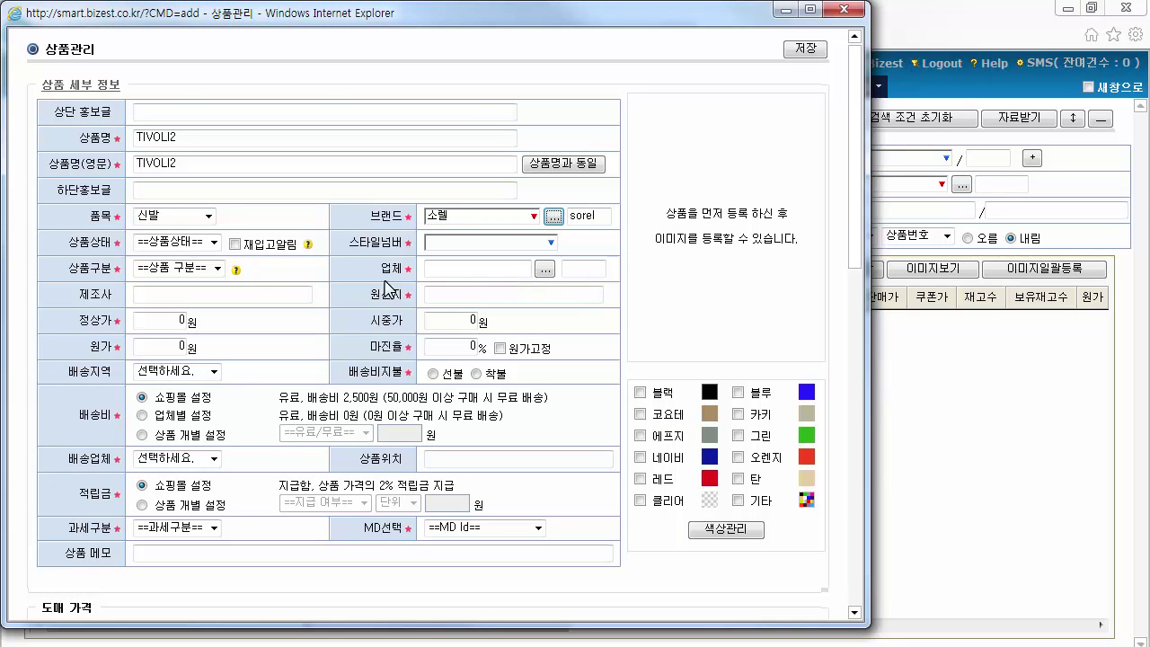
pyautogui.click(215, 242)
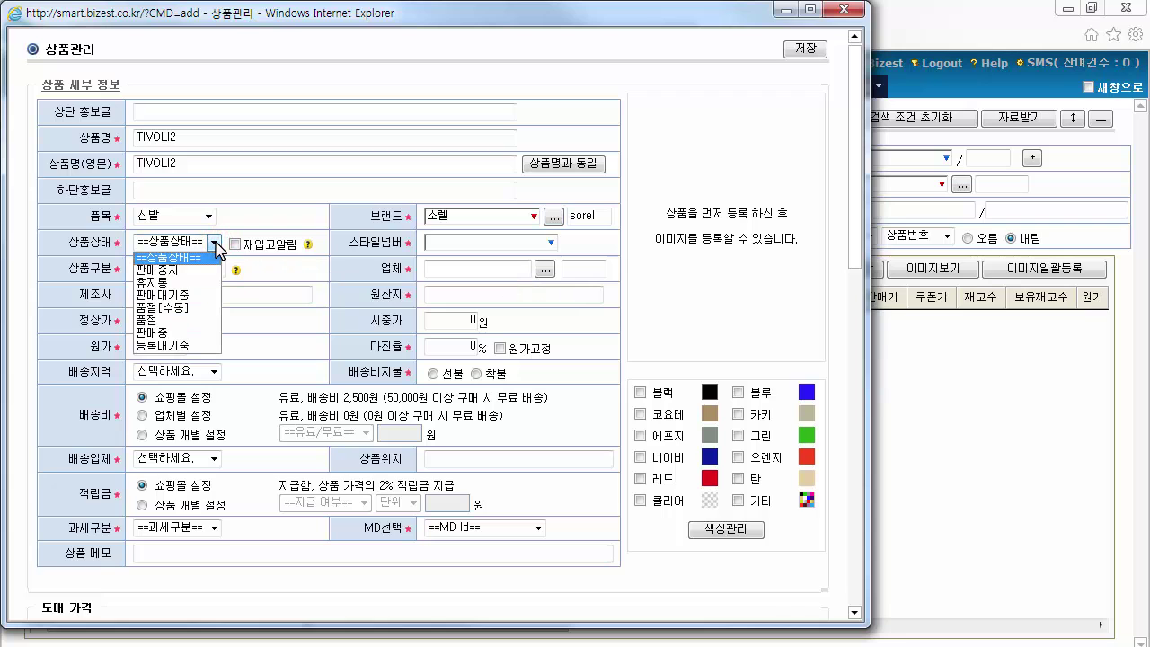
pyautogui.click(208, 347)
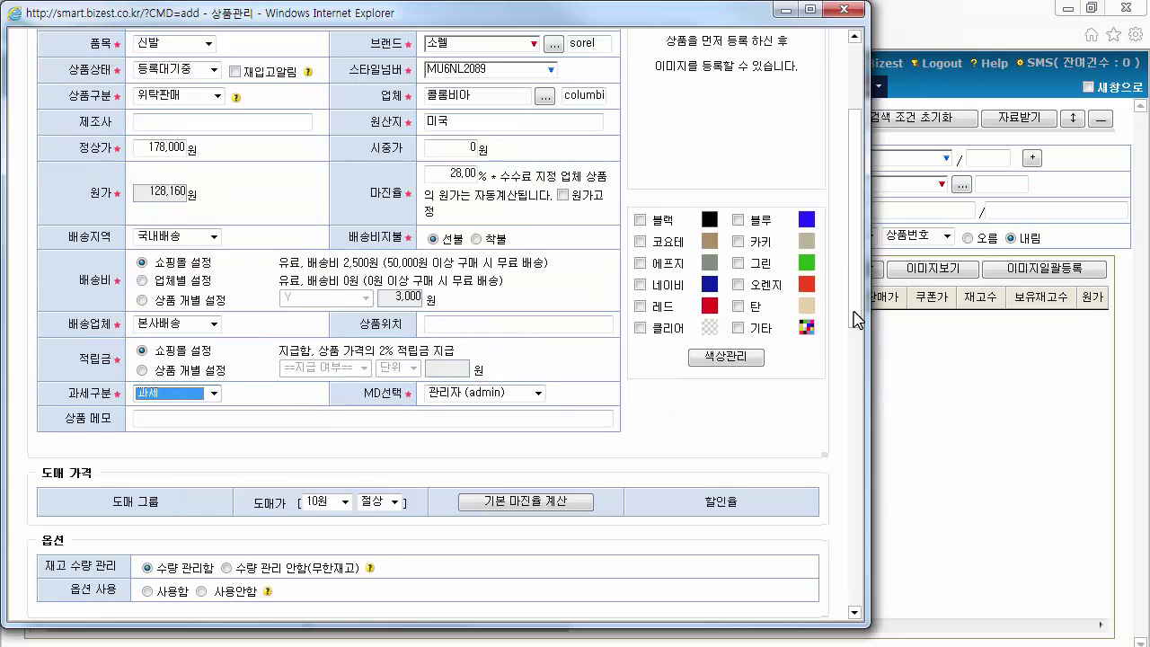
pyautogui.moveTo(854, 324); pyautogui.dragTo(858, 461)
pyautogui.click(148, 216)
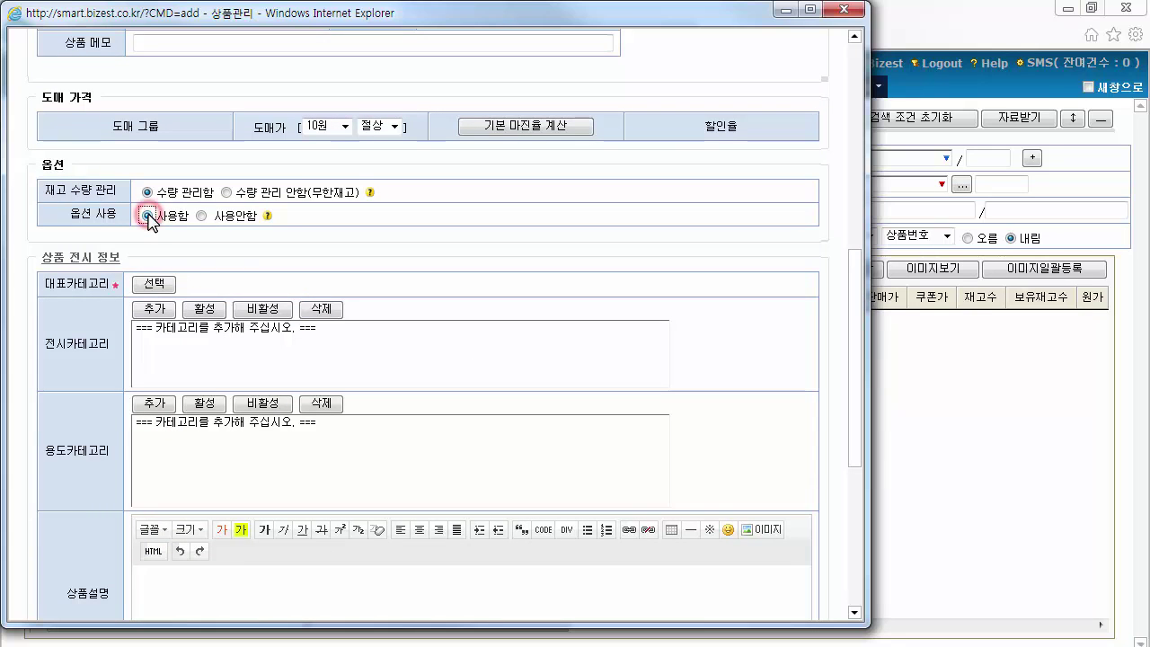
# Assign BOOTS > WINTER as TIVOLI2's main display category and save the product
pyautogui.click(166, 285)
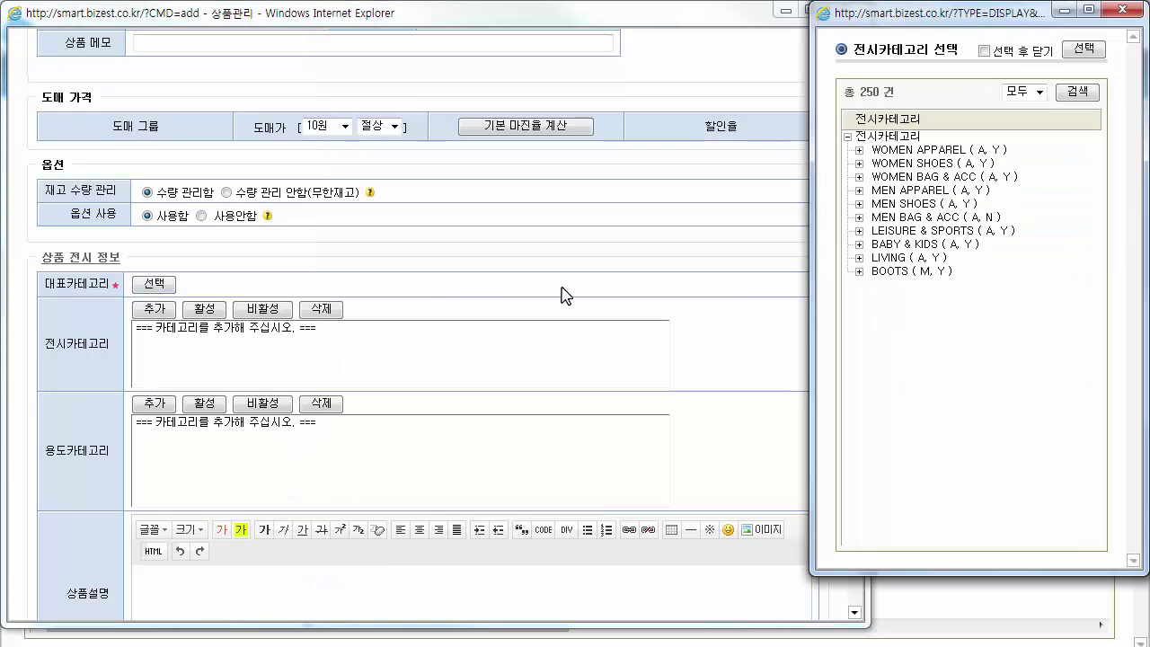
pyautogui.click(858, 271)
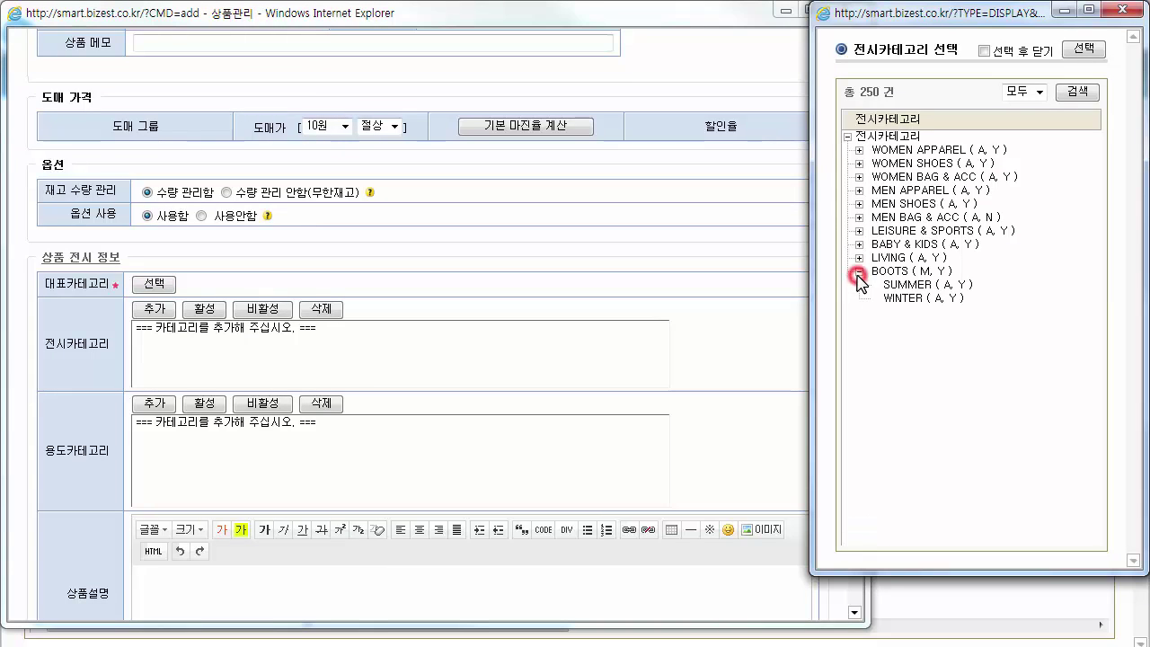
pyautogui.click(922, 299)
pyautogui.click(1083, 49)
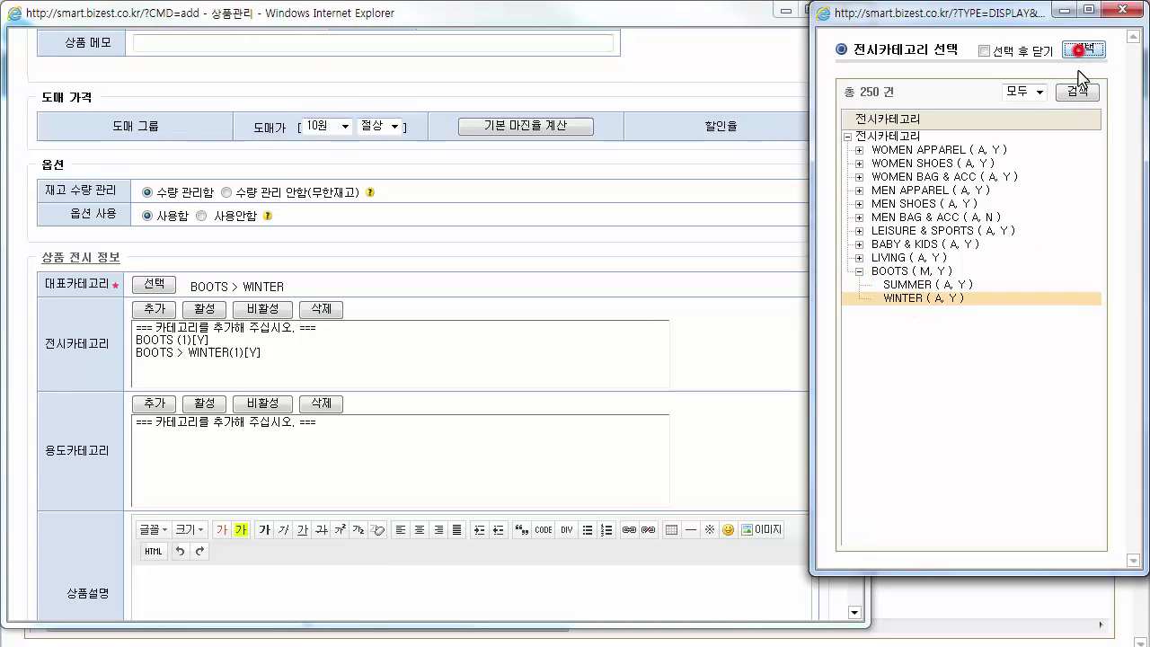
pyautogui.click(1120, 9)
pyautogui.scroll(6, 818, 54)
pyautogui.click(813, 52)
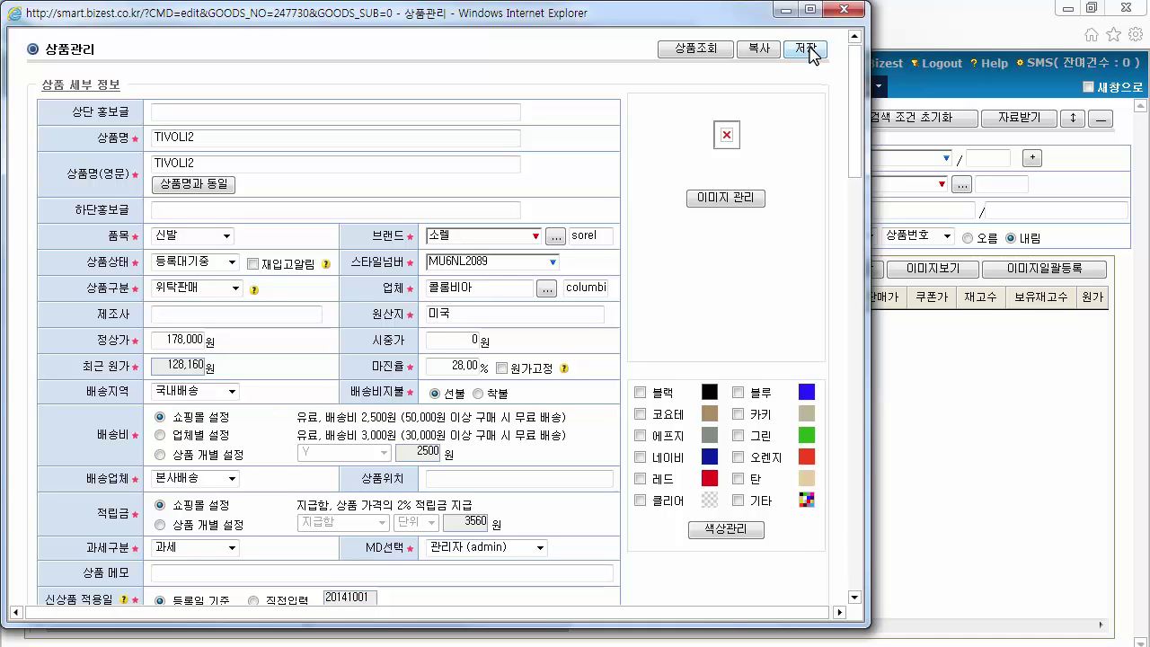
# Close the editor, refresh the product list, and reopen TIVOLI2 (247730) for editing
pyautogui.click(850, 8)
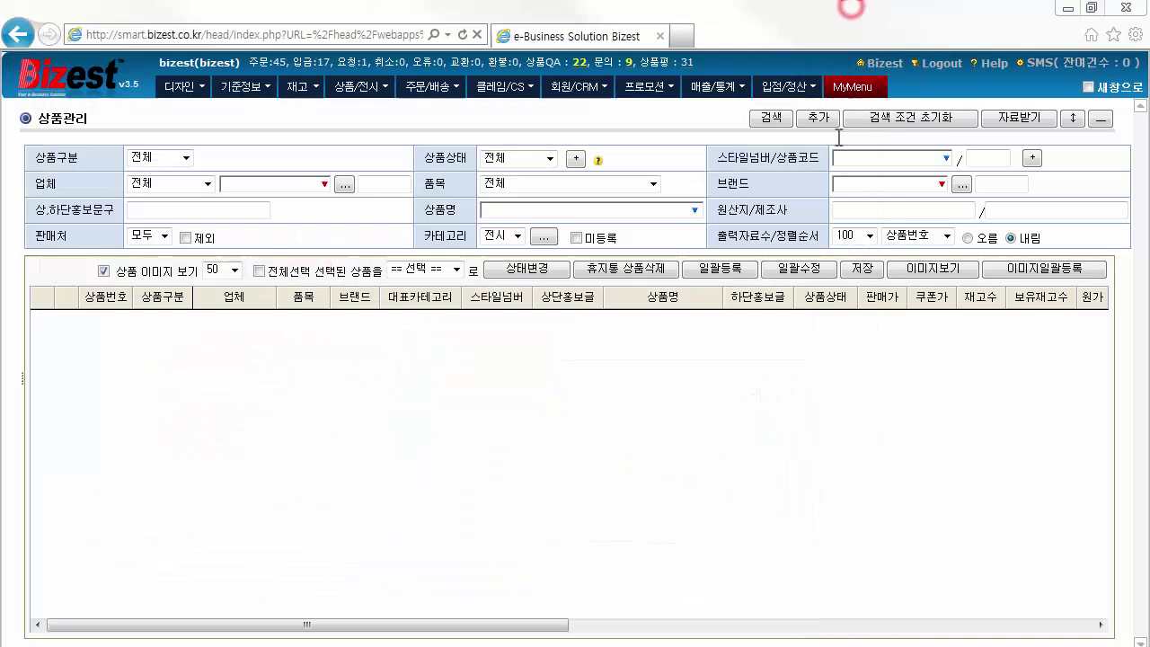
pyautogui.click(770, 124)
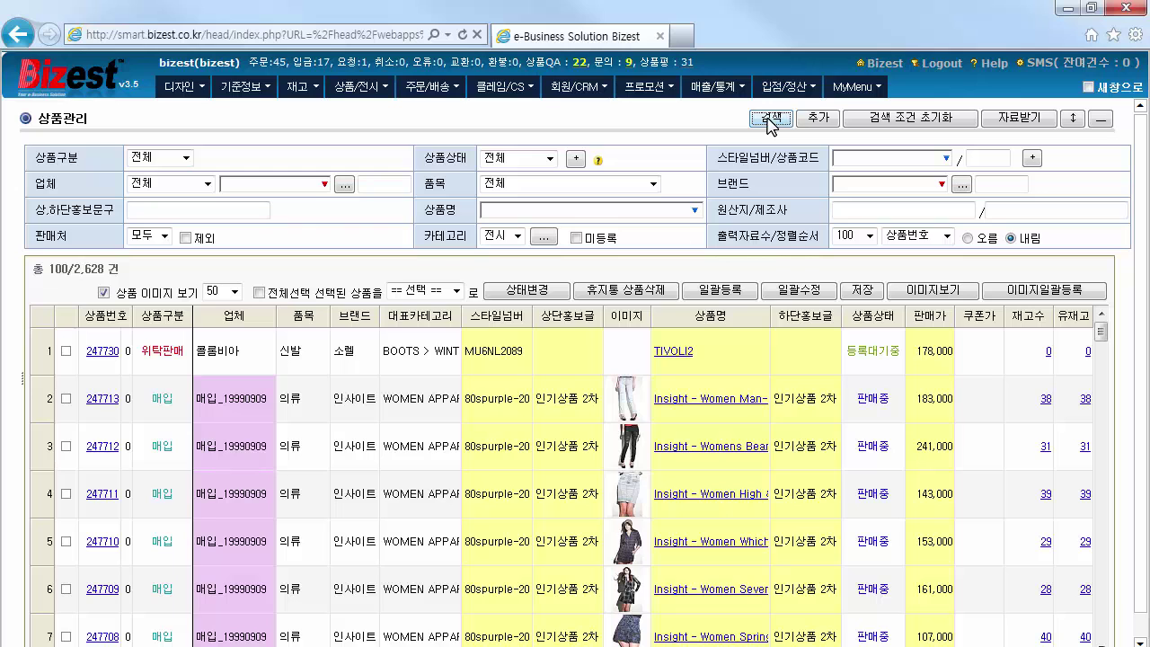
pyautogui.click(680, 352)
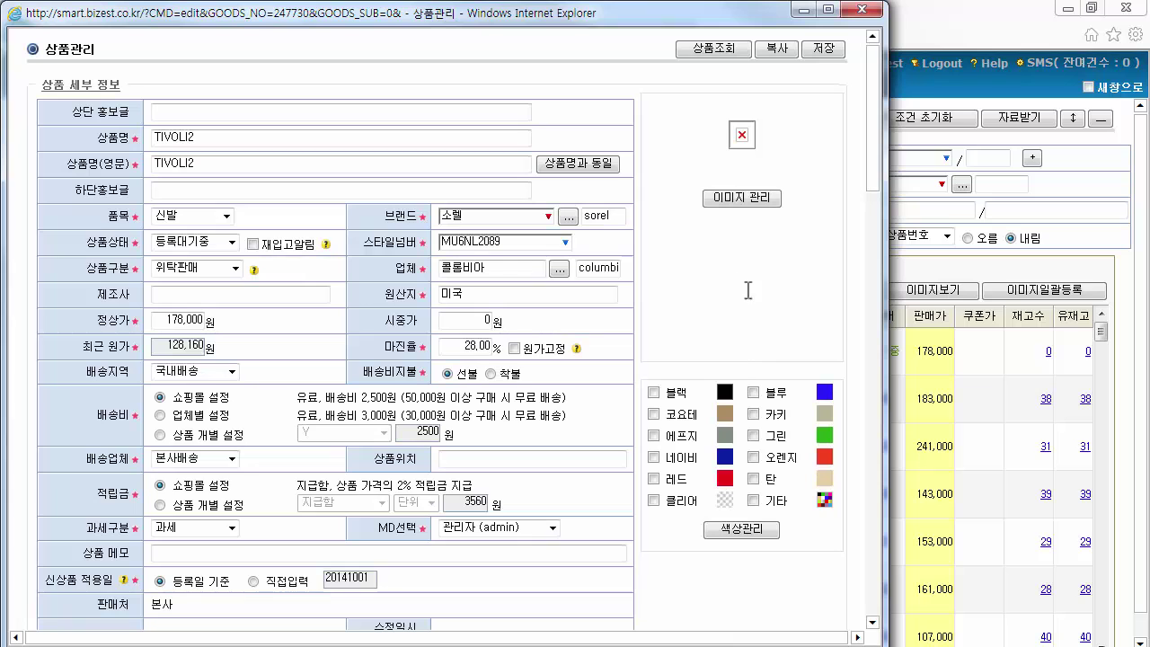
# Upload the tan boot photo as TIVOLI2's main image, replacing the existing one
pyautogui.click(741, 199)
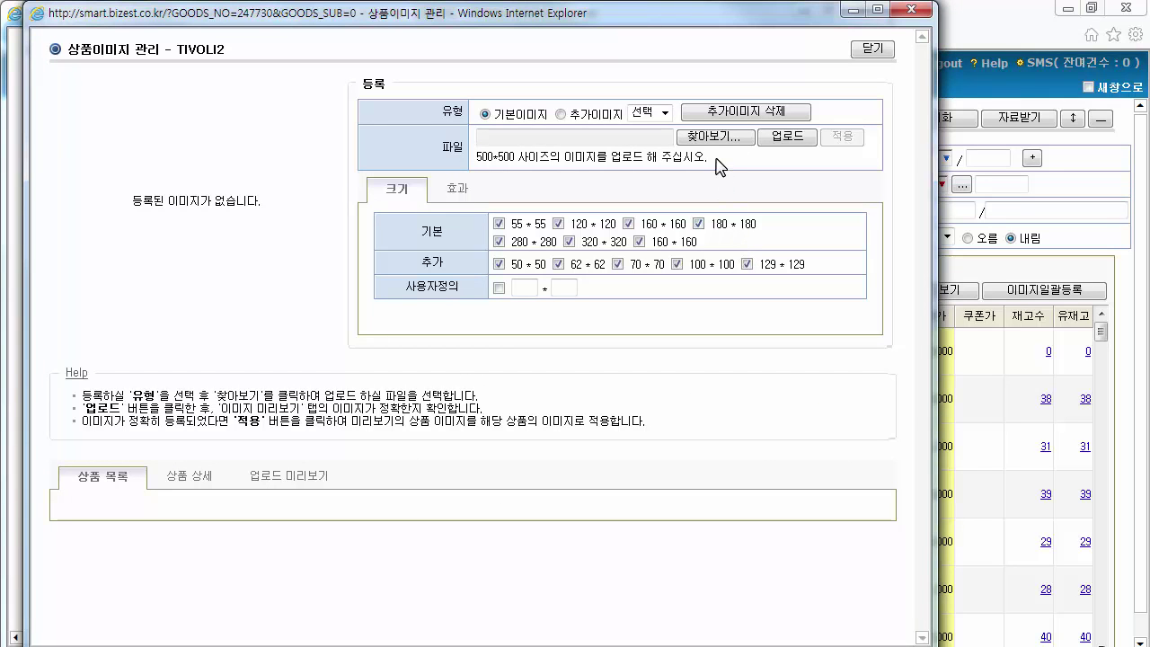
pyautogui.click(485, 115)
pyautogui.click(704, 137)
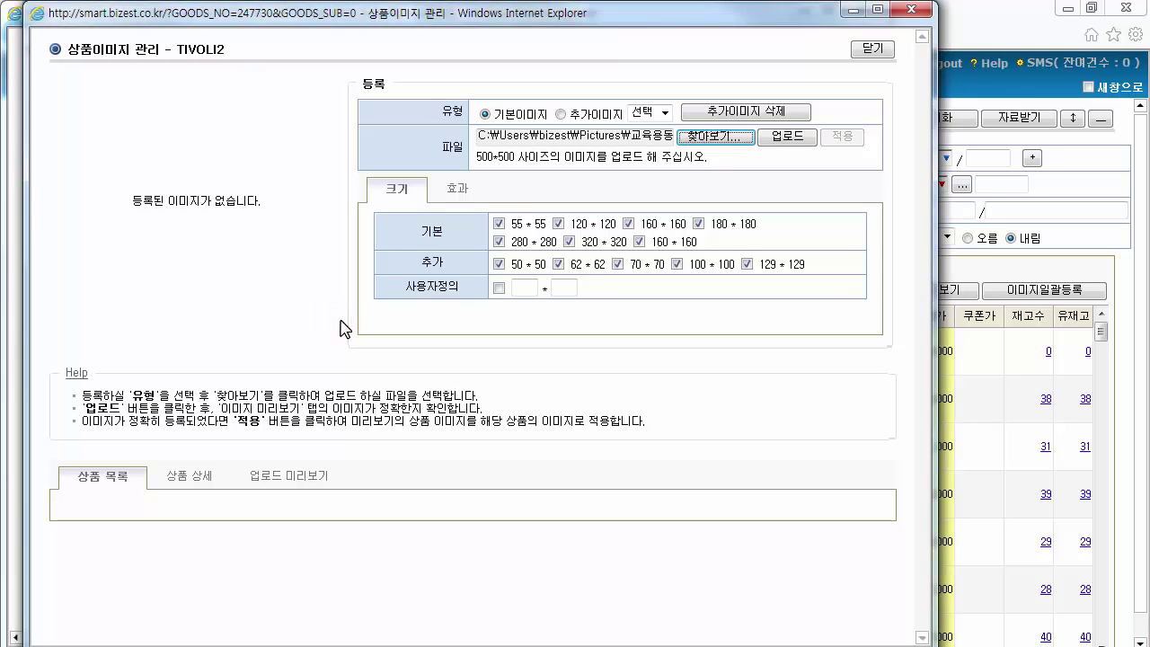
pyautogui.click(796, 139)
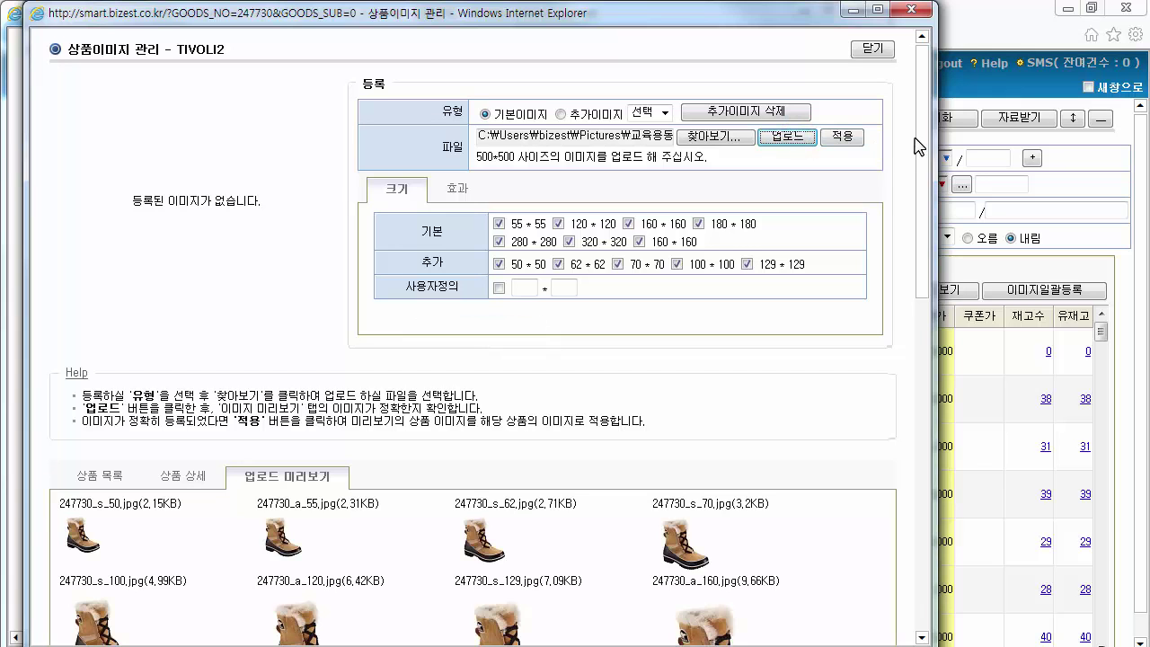
pyautogui.moveTo(925, 139); pyautogui.dragTo(931, 513)
pyautogui.moveTo(931, 444); pyautogui.dragTo(932, 129)
pyautogui.click(841, 137)
pyautogui.click(594, 403)
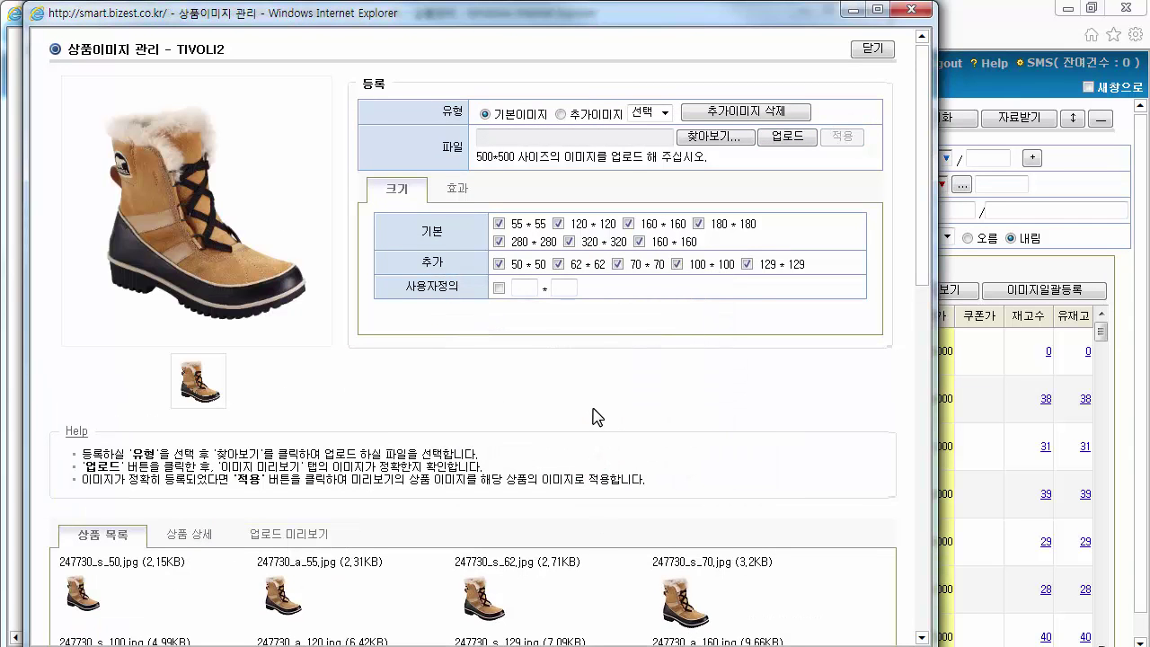
pyautogui.click(885, 55)
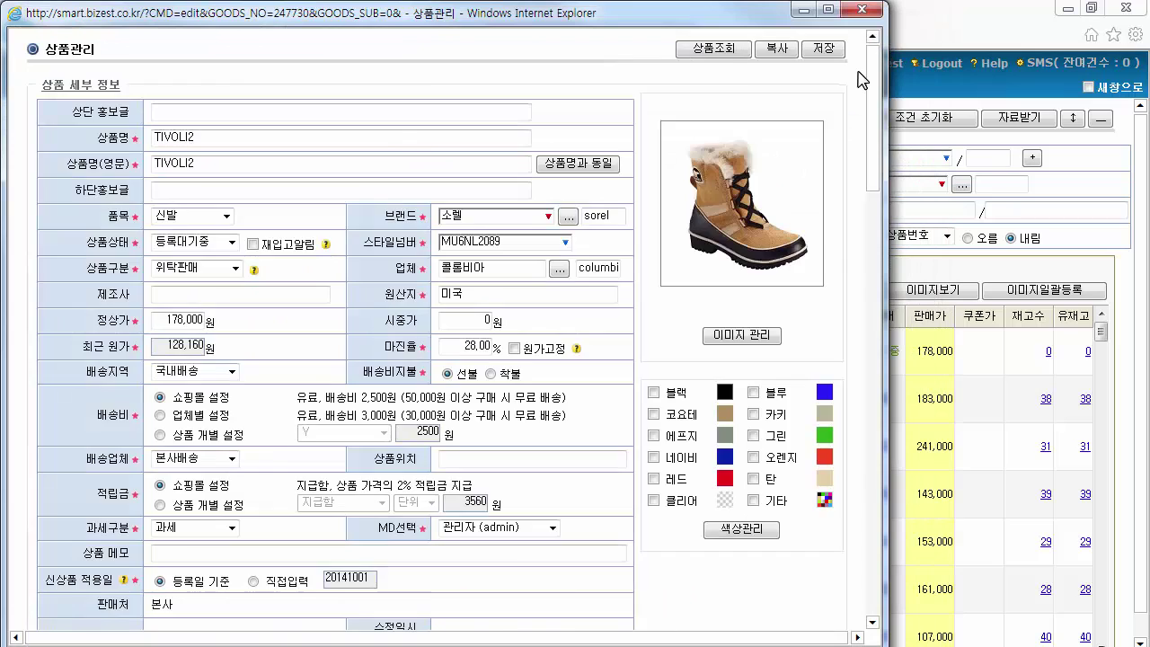
# Insert detail.jpg into TIVOLI2's 상품설명 and save the product
pyautogui.scroll(-10, 861, 79)
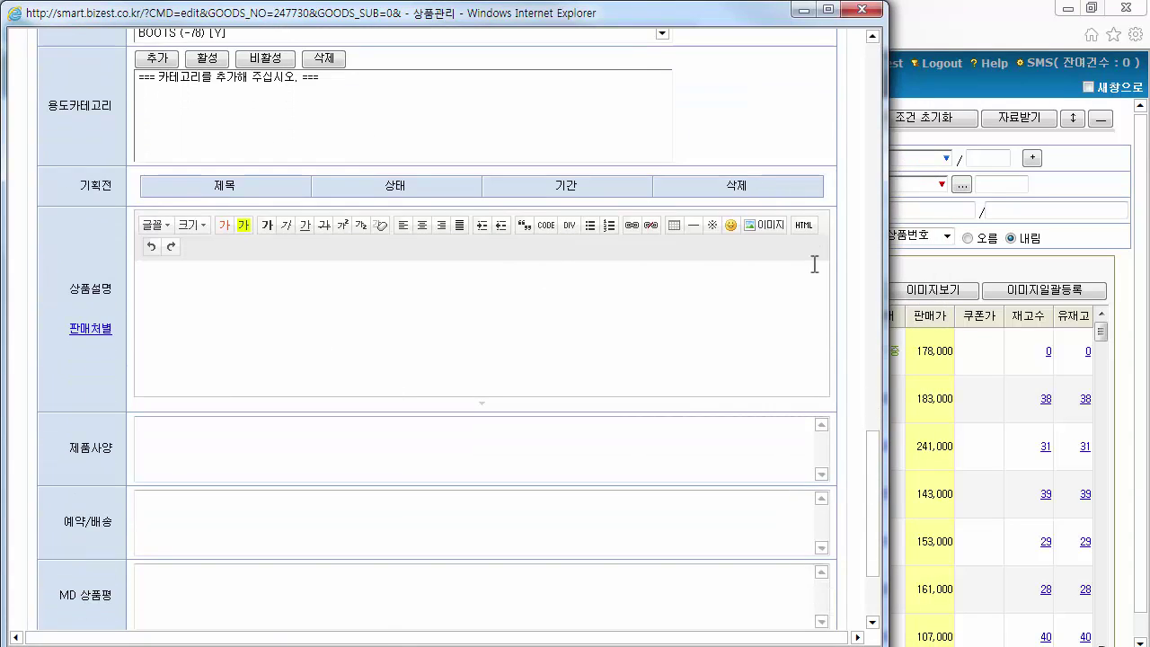
pyautogui.click(765, 225)
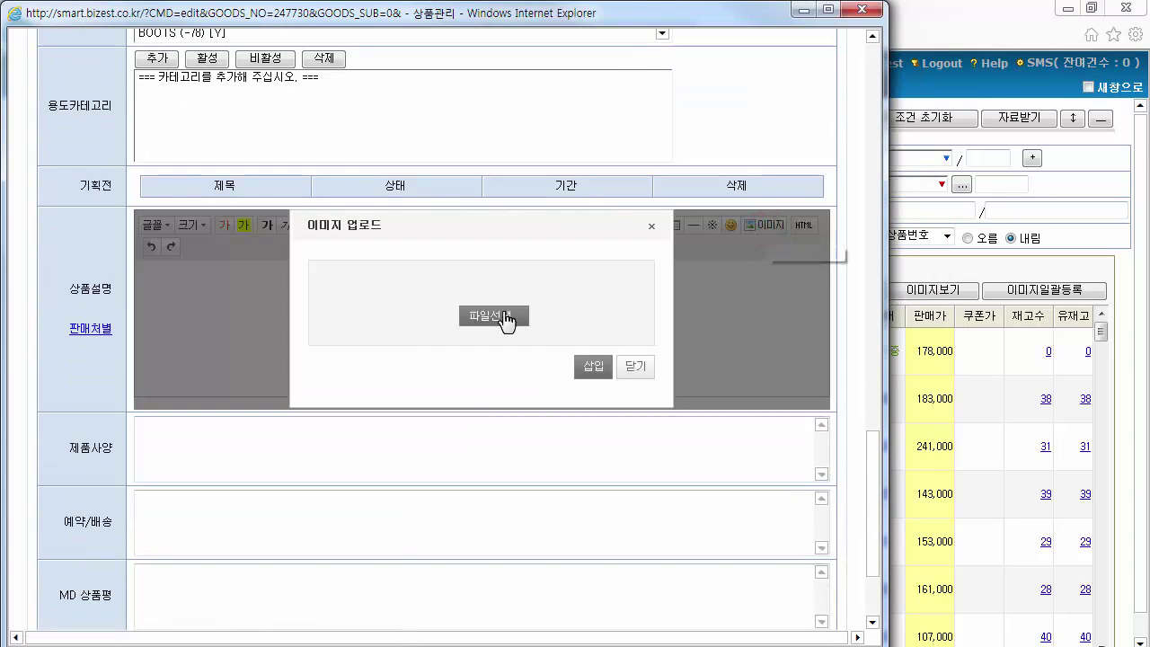
pyautogui.click(514, 316)
pyautogui.click(592, 366)
pyautogui.moveTo(821, 370); pyautogui.dragTo(822, 292)
pyautogui.moveTo(874, 469); pyautogui.dragTo(872, 79)
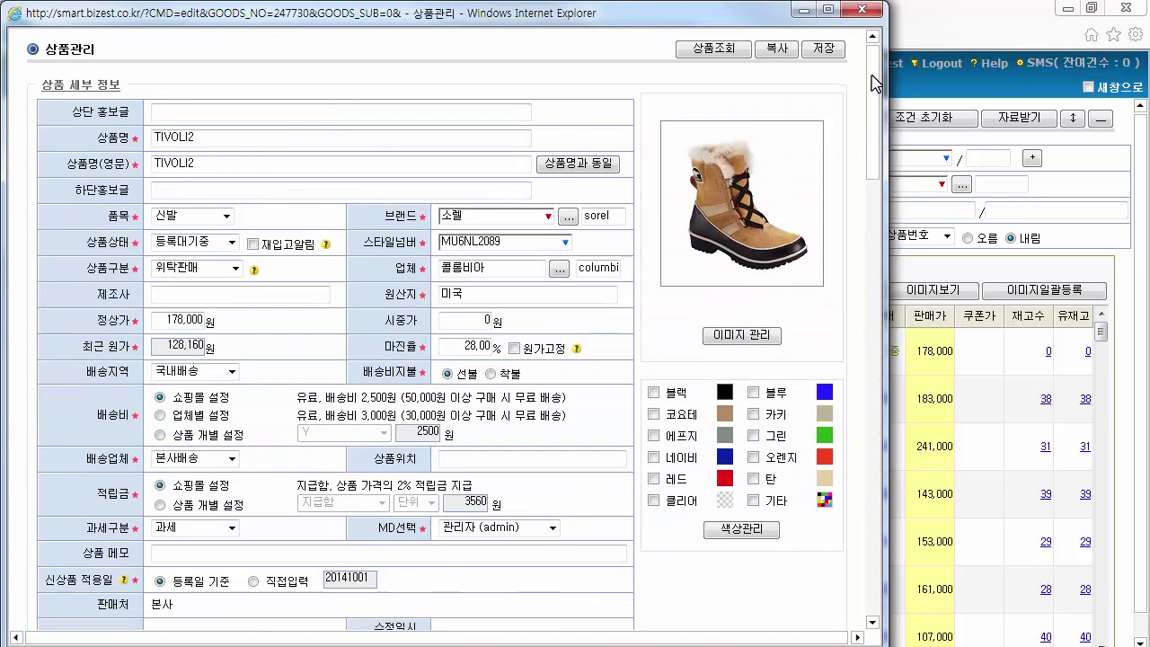
pyautogui.click(824, 50)
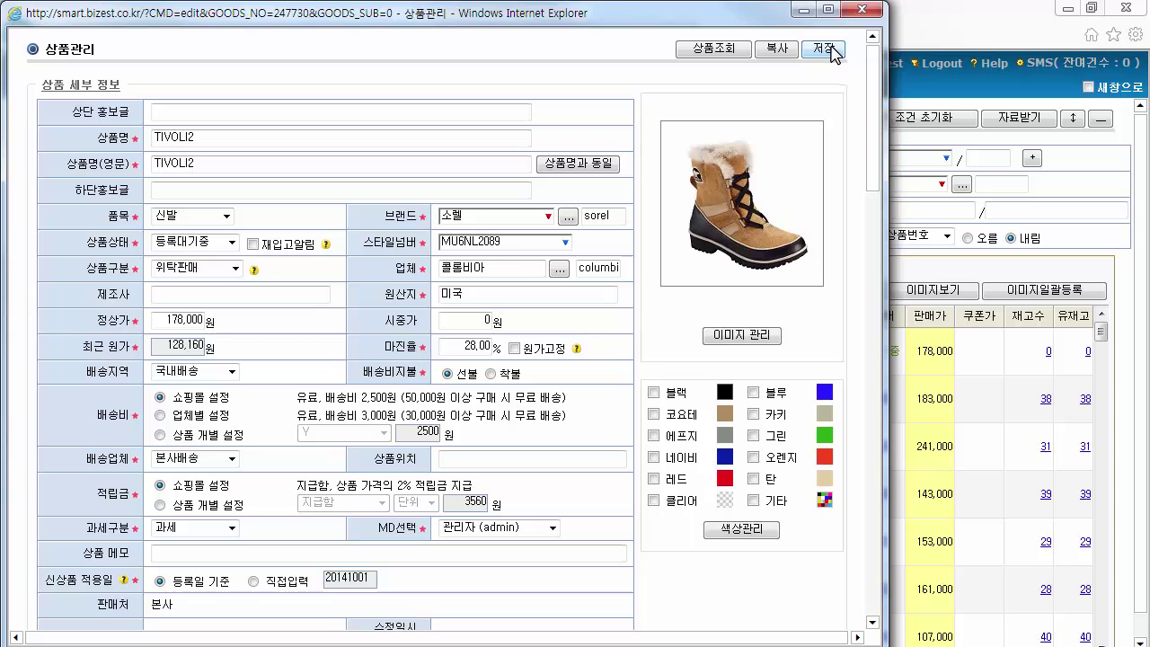
# Close the edit window, refresh the product list, and reopen TIVOLI2's edit form
pyautogui.click(870, 11)
pyautogui.click(769, 118)
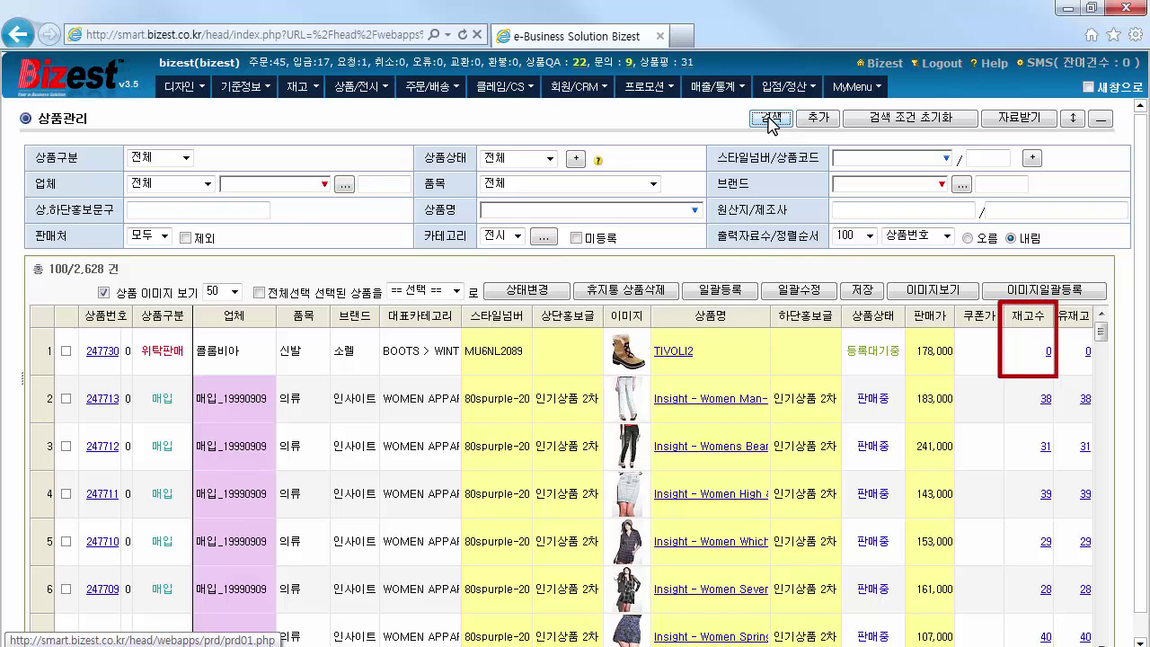
pyautogui.click(770, 120)
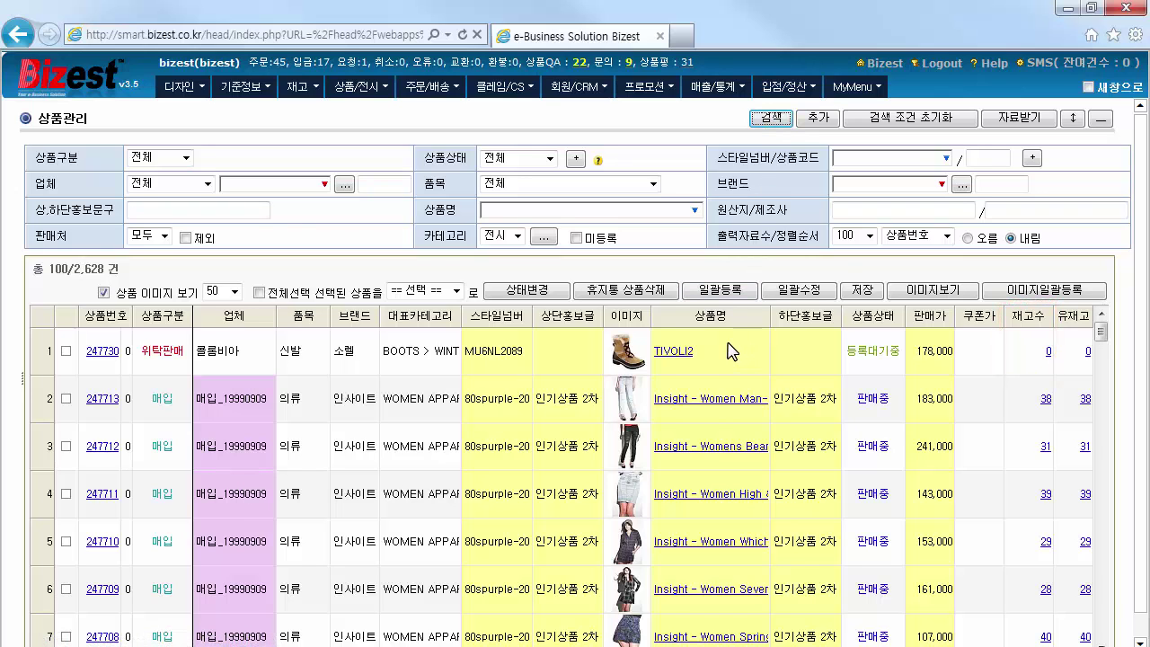
pyautogui.click(692, 350)
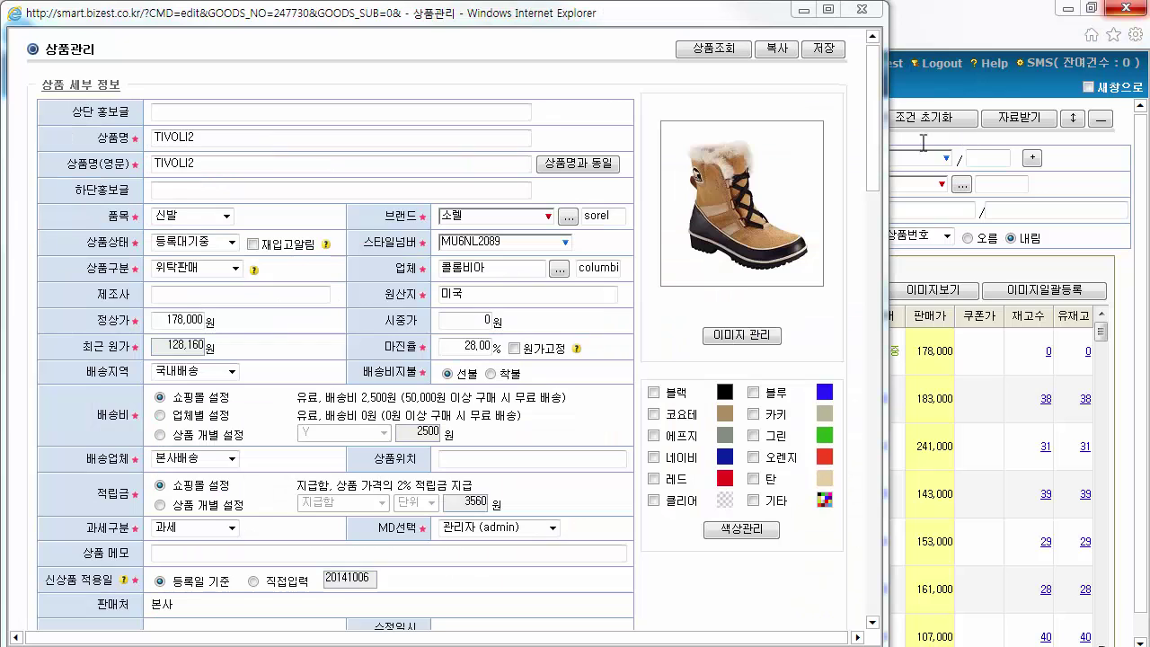
# Keep stock quantity tracking on (수량 관리함) and turn product options off
pyautogui.moveTo(873, 151); pyautogui.dragTo(871, 304)
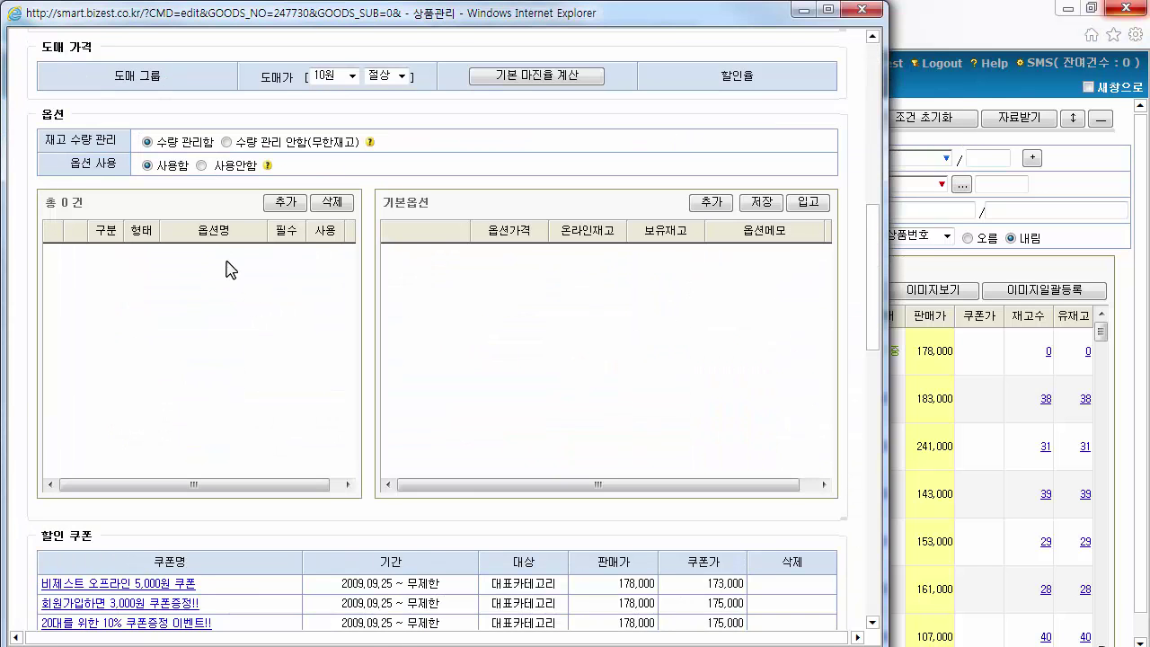
pyautogui.click(227, 143)
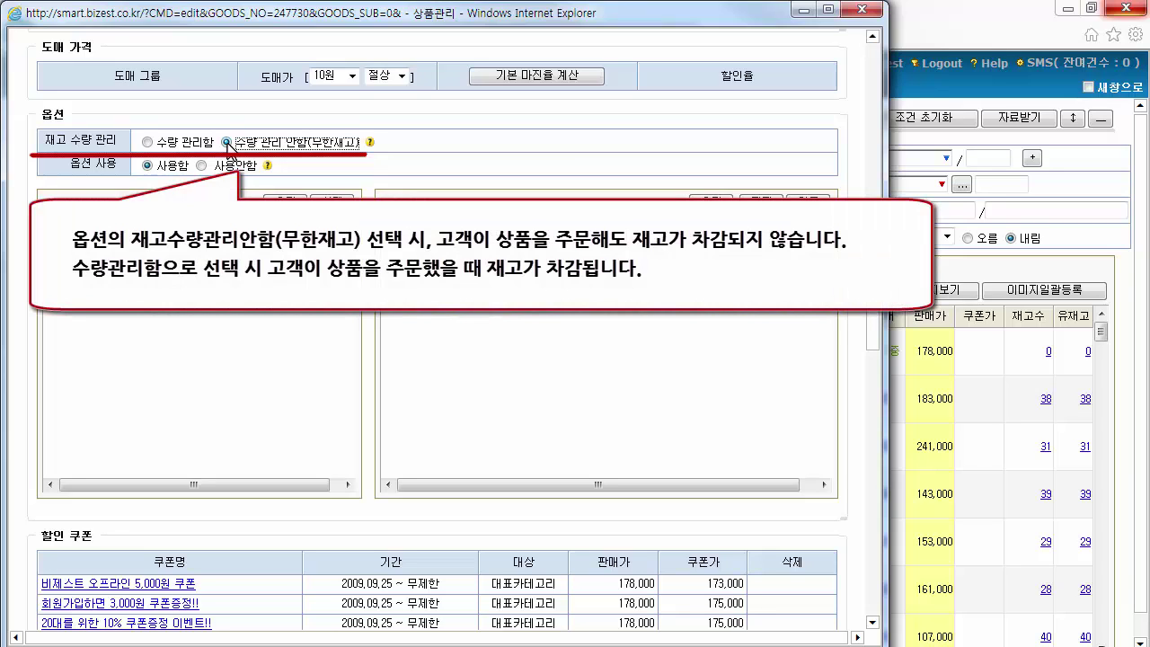
pyautogui.click(146, 142)
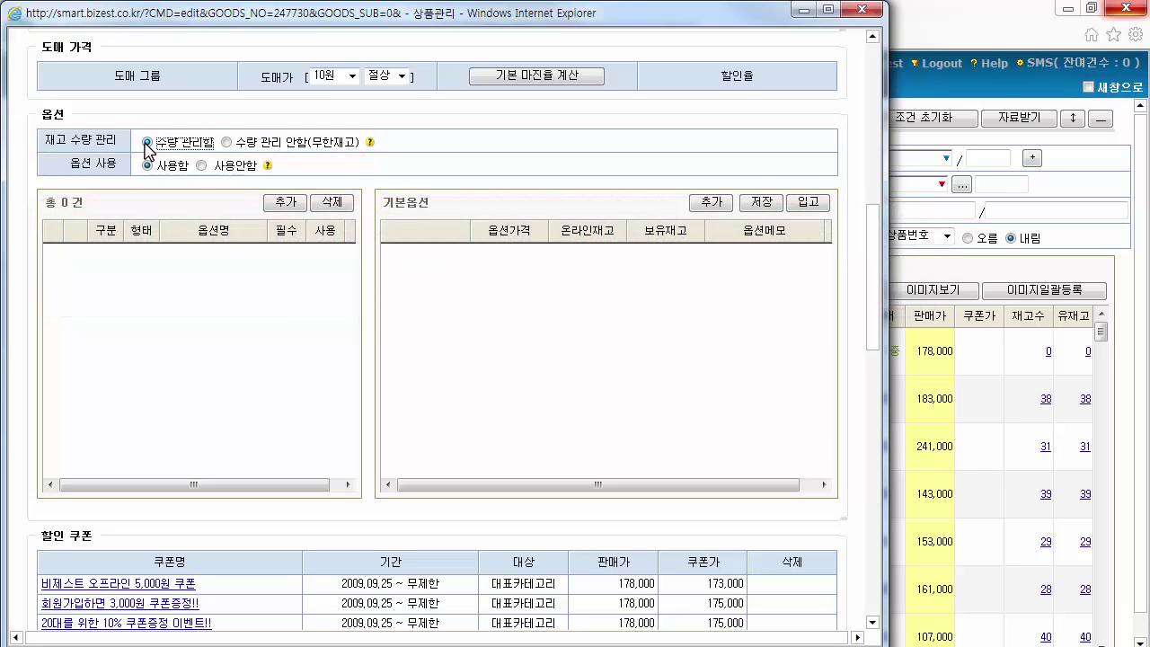
pyautogui.click(202, 166)
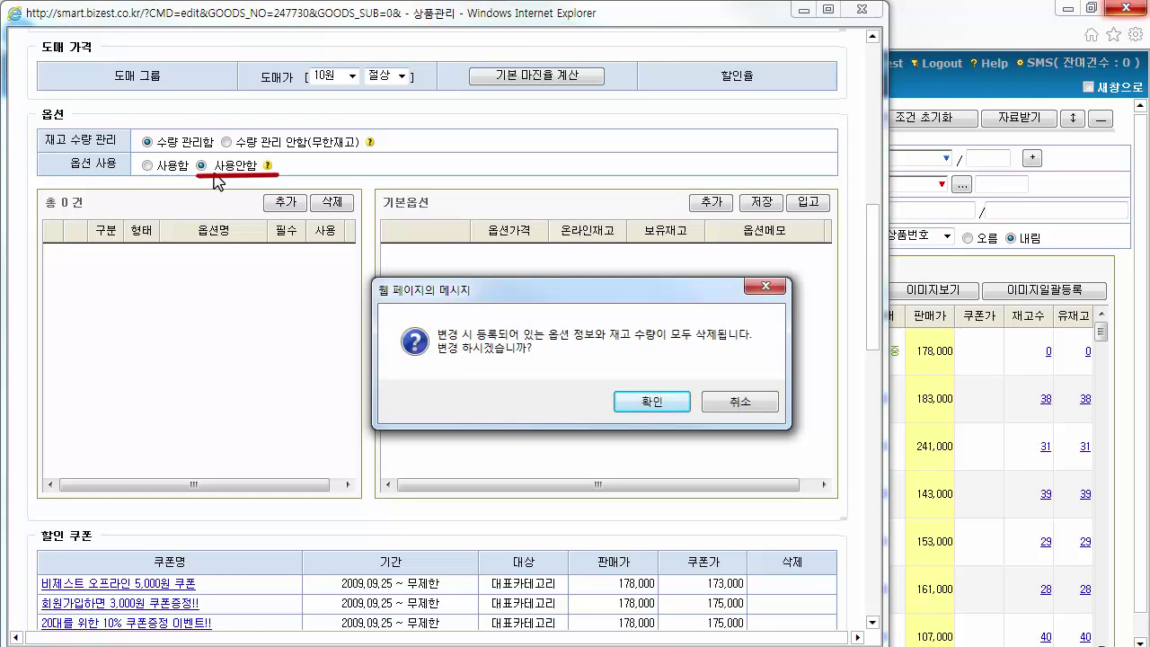
pyautogui.click(669, 400)
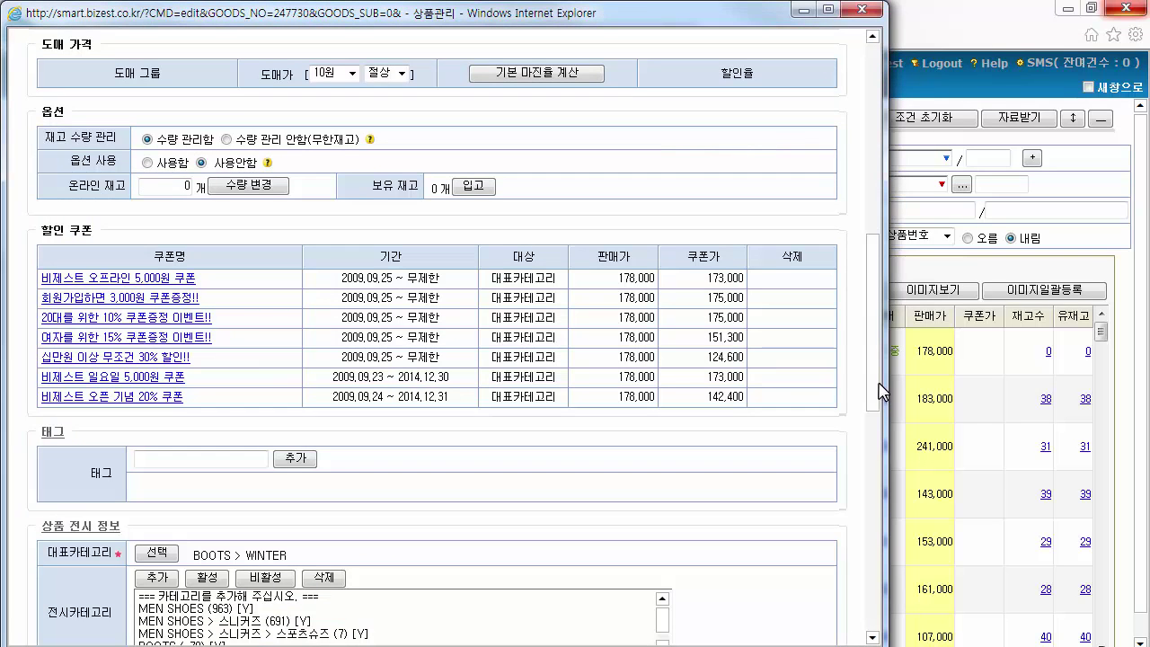
# Set TIVOLI2's online stock to 10 and re-enable product options
pyautogui.doubleClick(177, 187)
pyautogui.write('10')
pyautogui.click(149, 163)
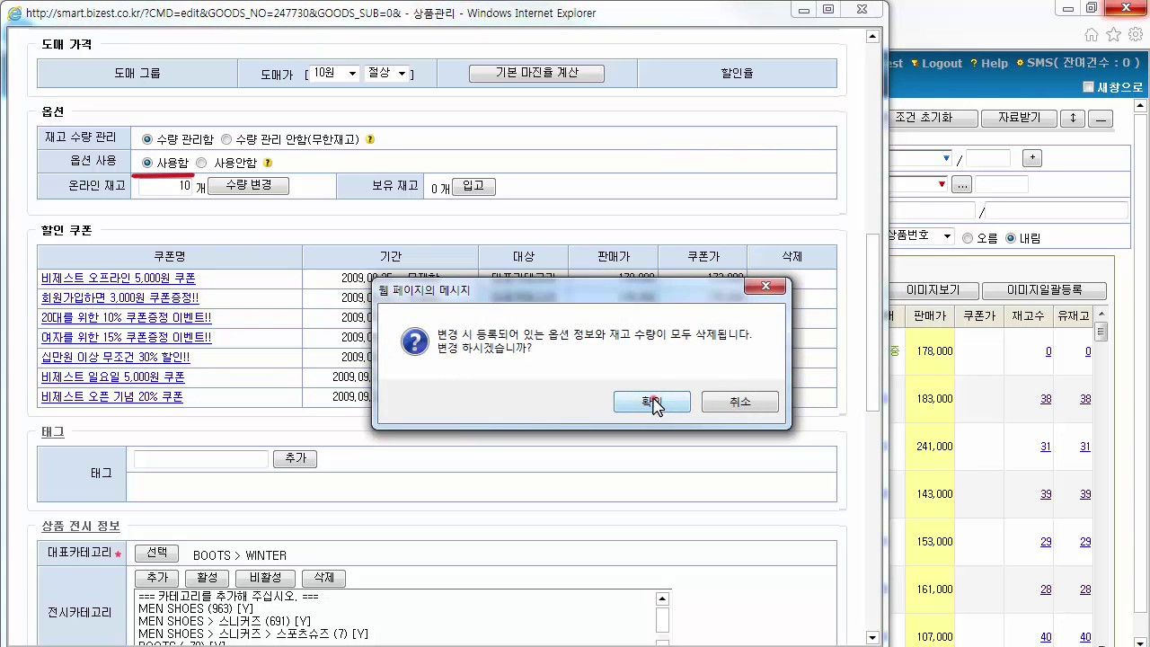
pyautogui.click(651, 401)
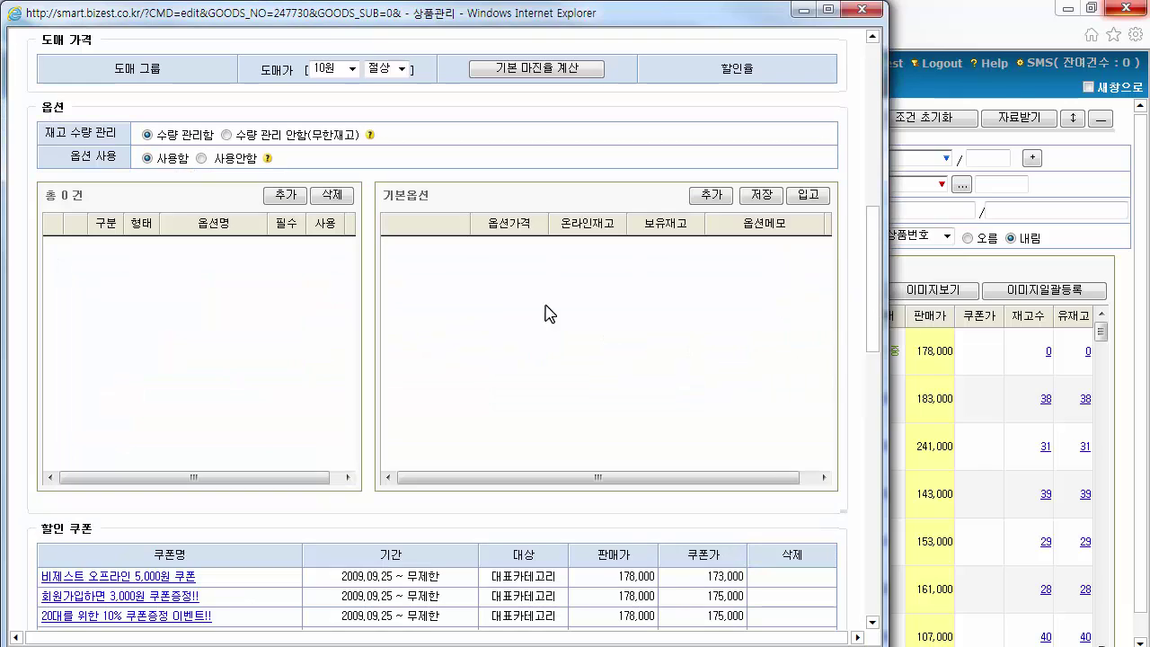
# Add a required, in-use 기본 combo-box option named 사이즈 and save it
pyautogui.click(292, 195)
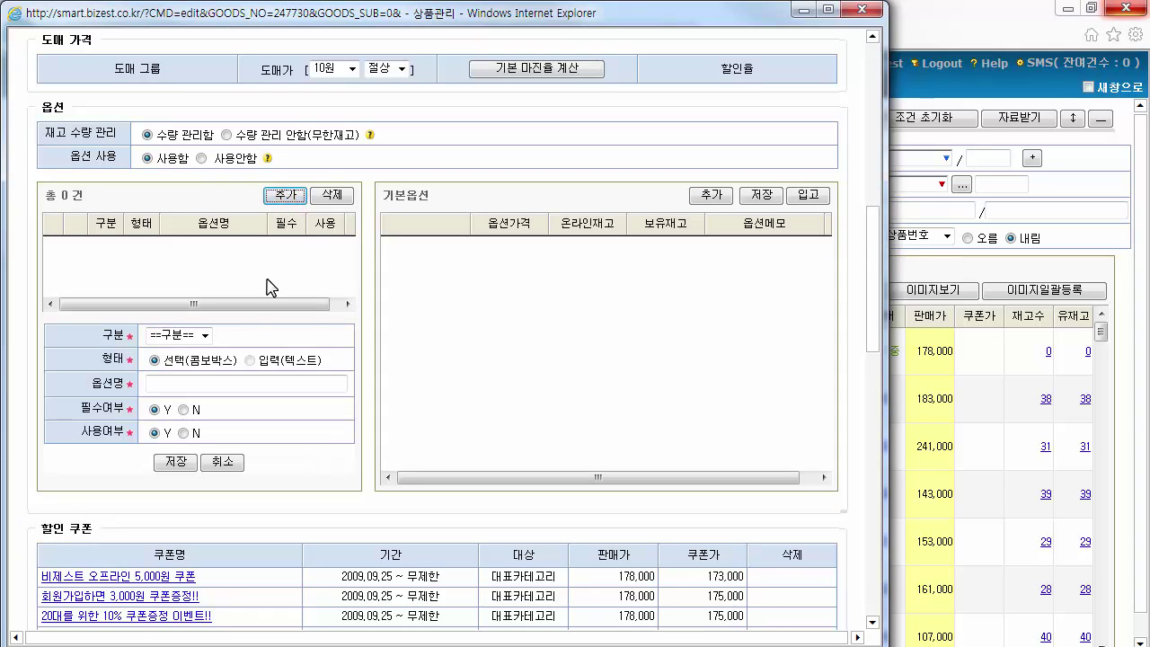
pyautogui.click(205, 335)
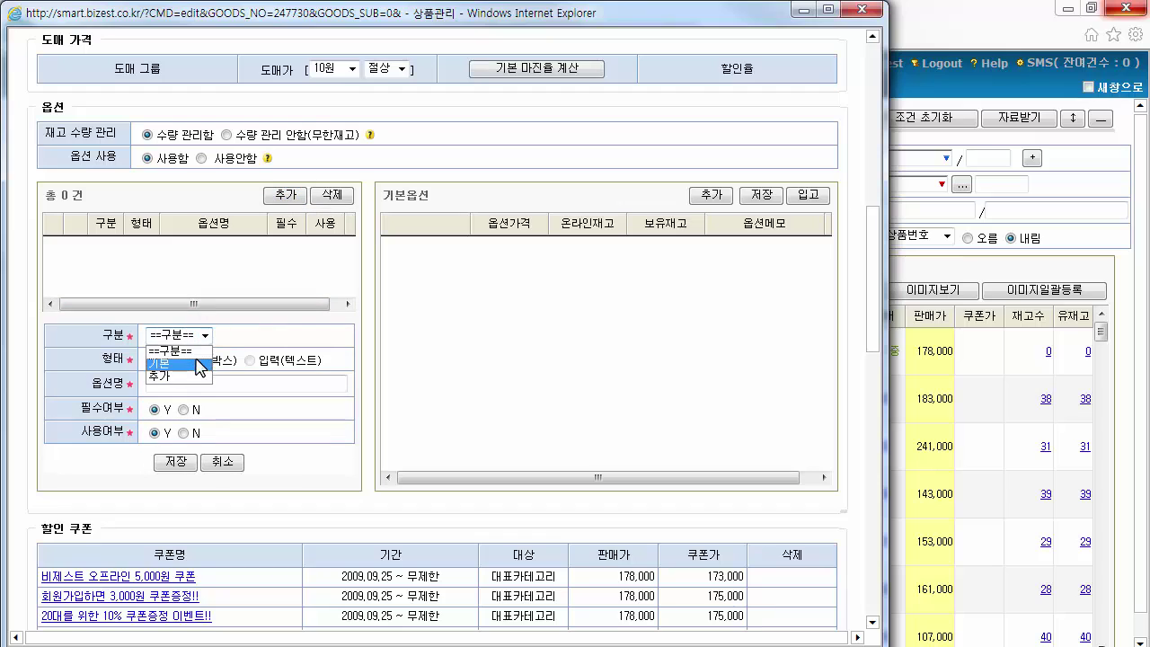
pyautogui.click(199, 364)
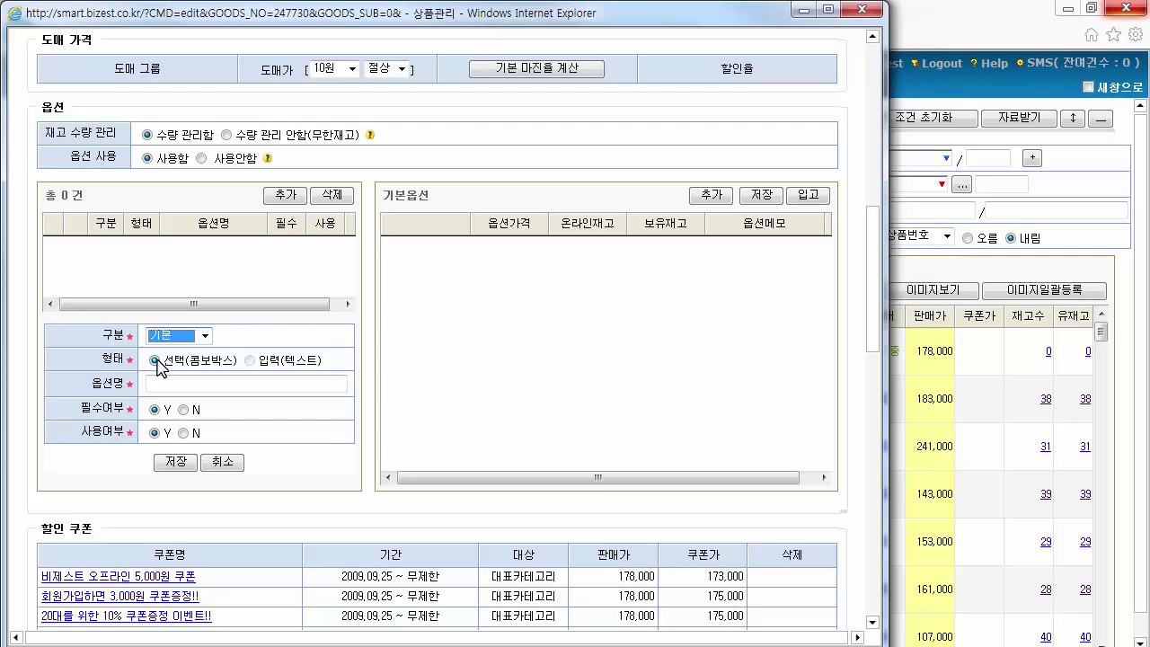
pyautogui.click(156, 361)
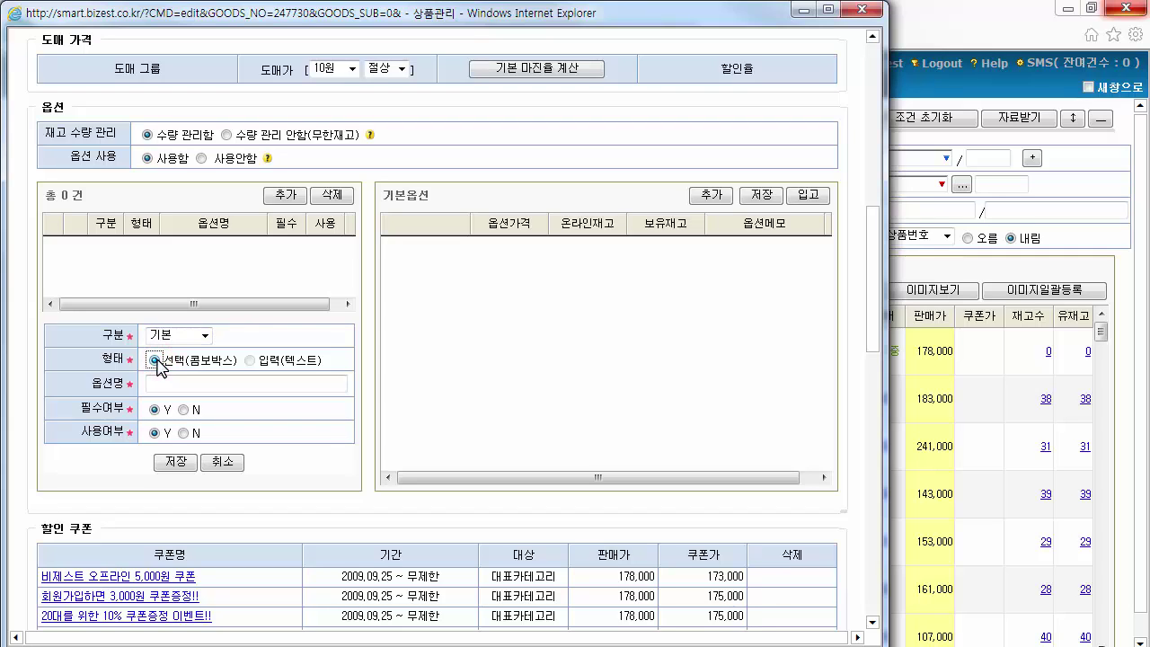
pyautogui.click(165, 382)
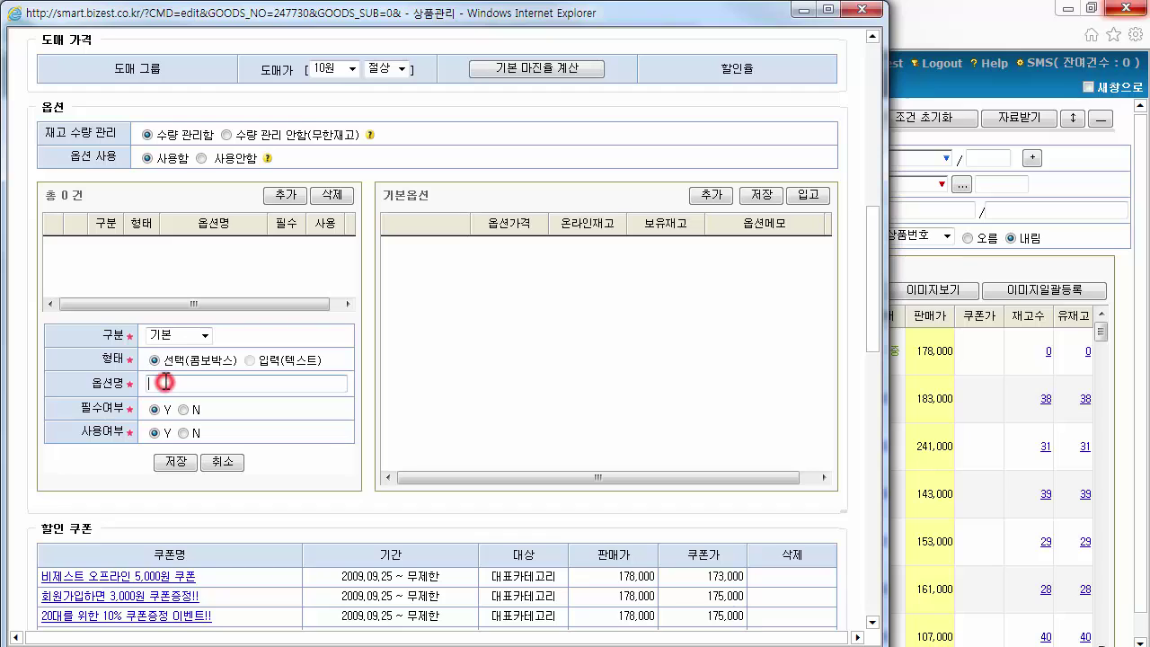
pyautogui.write('사이즈')
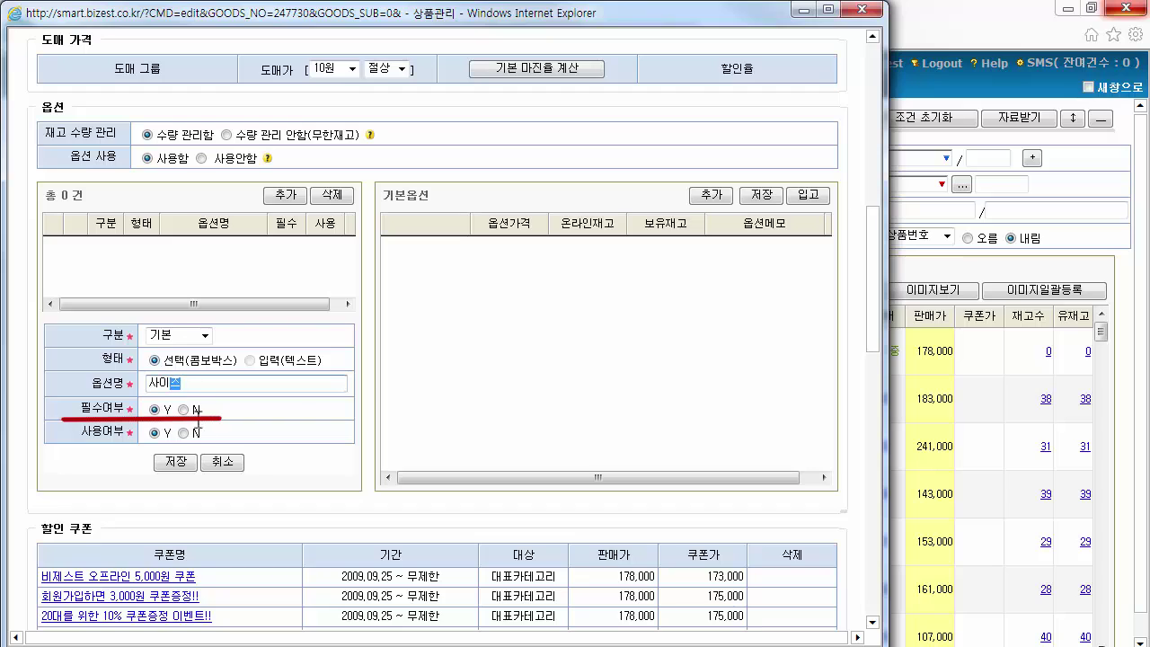
pyautogui.click(184, 410)
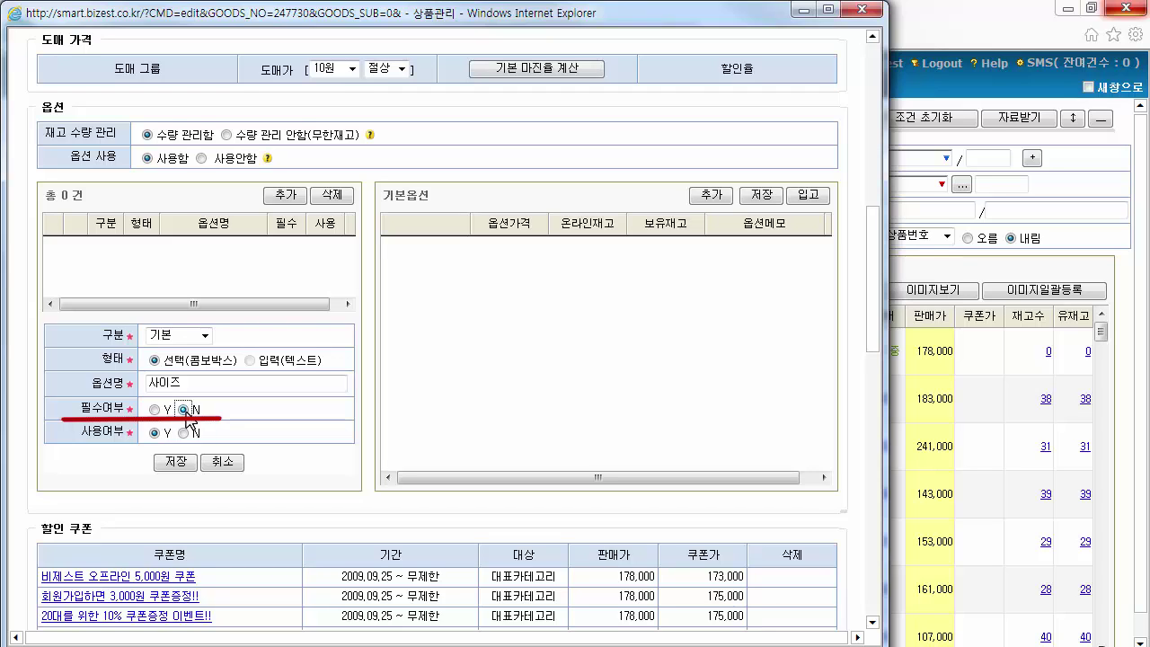
pyautogui.click(155, 409)
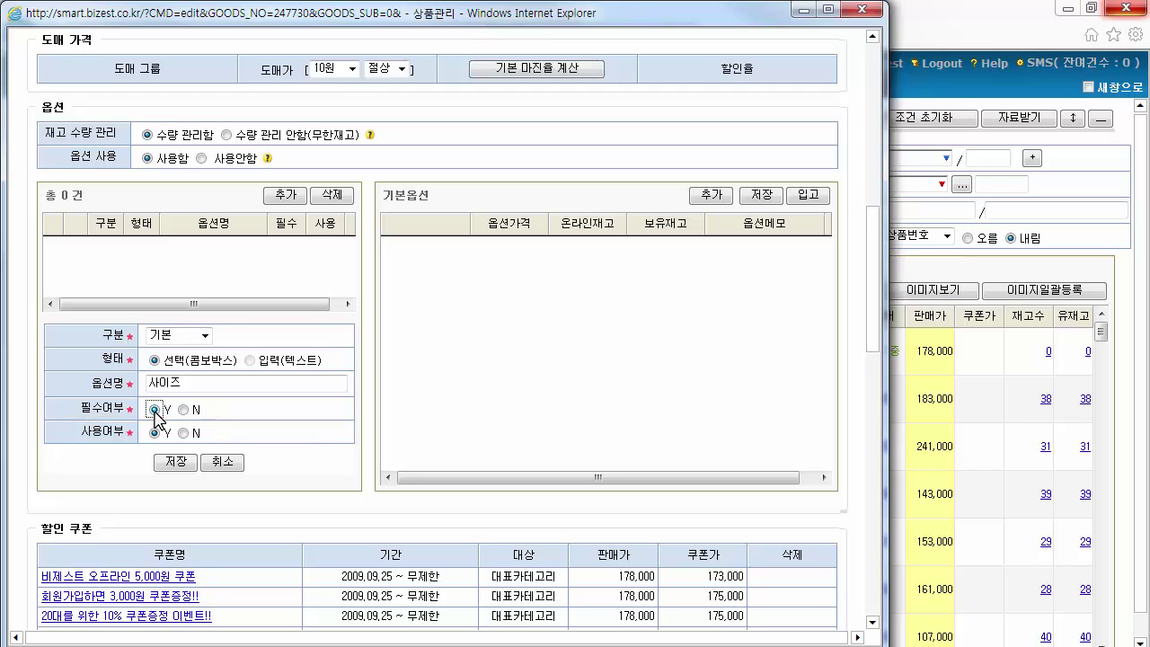
pyautogui.click(155, 433)
pyautogui.click(162, 467)
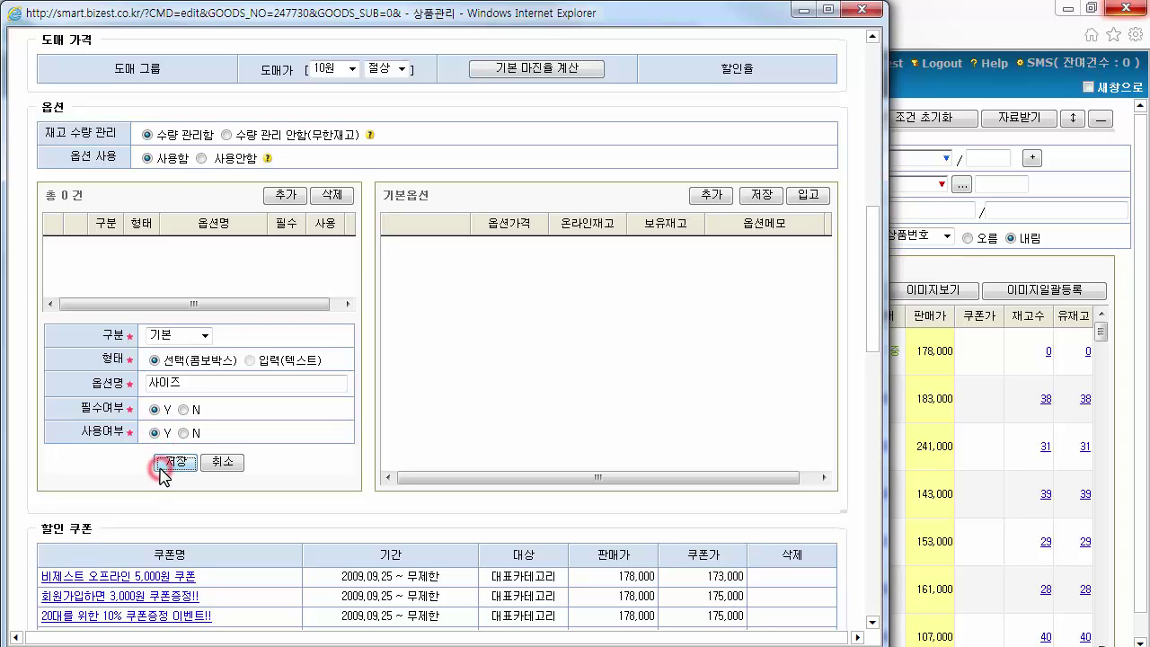
pyautogui.click(683, 403)
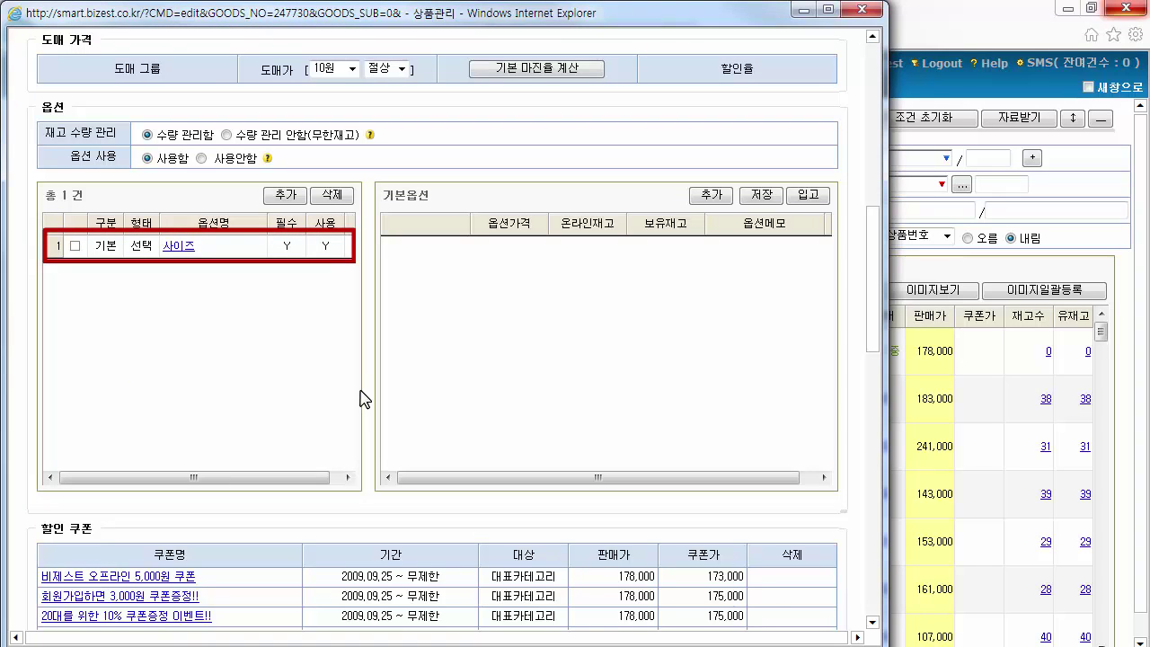
# Add an optional, in-use 추가 free-text option named 이니셜 and save it
pyautogui.click(293, 201)
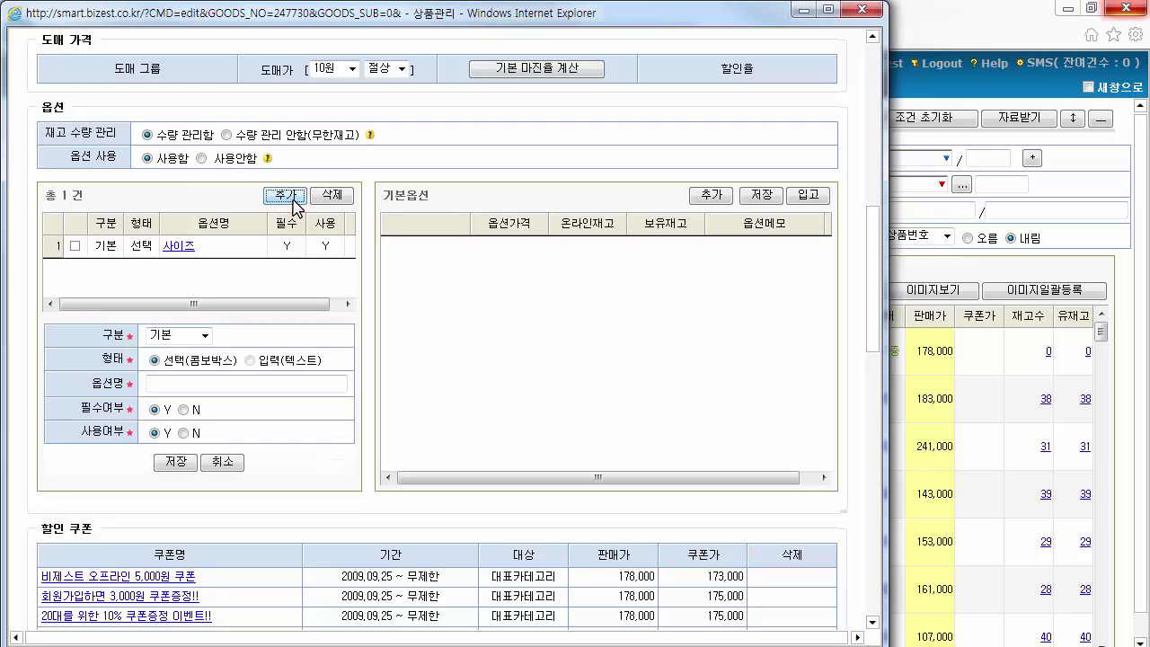
pyautogui.click(205, 335)
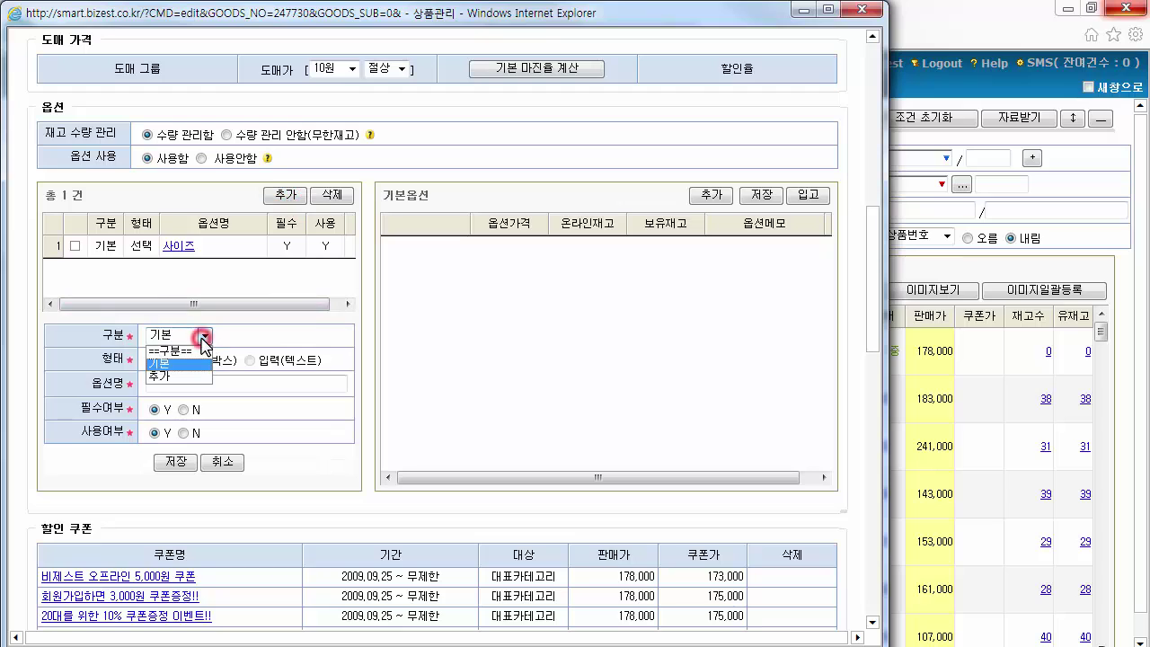
pyautogui.click(202, 378)
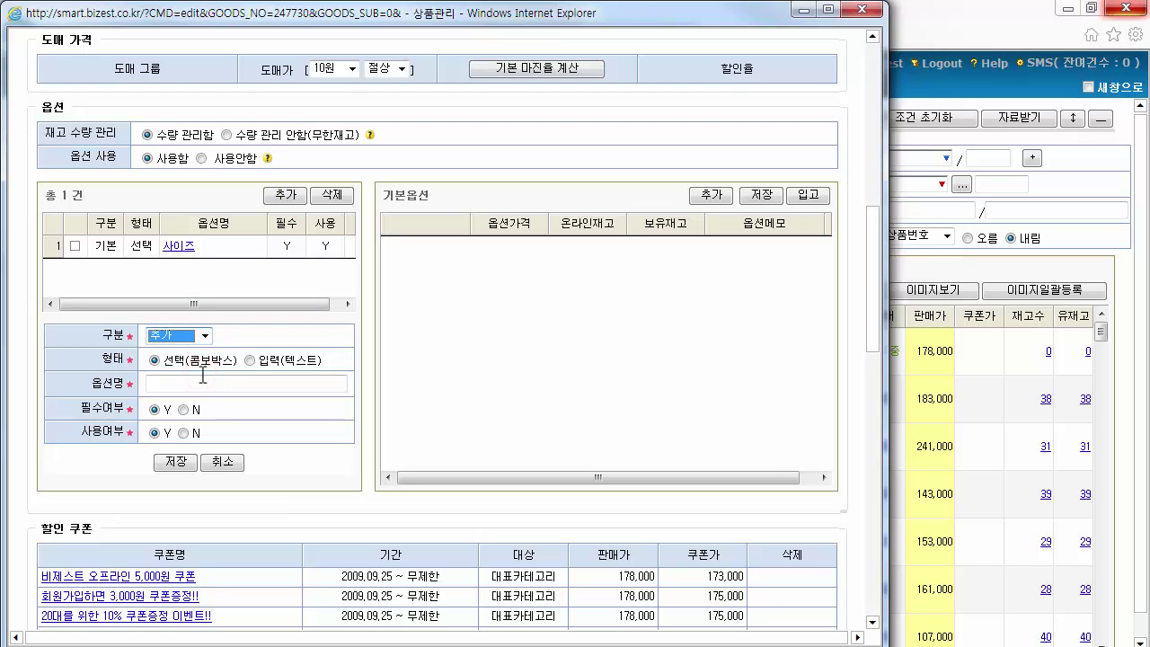
pyautogui.click(252, 360)
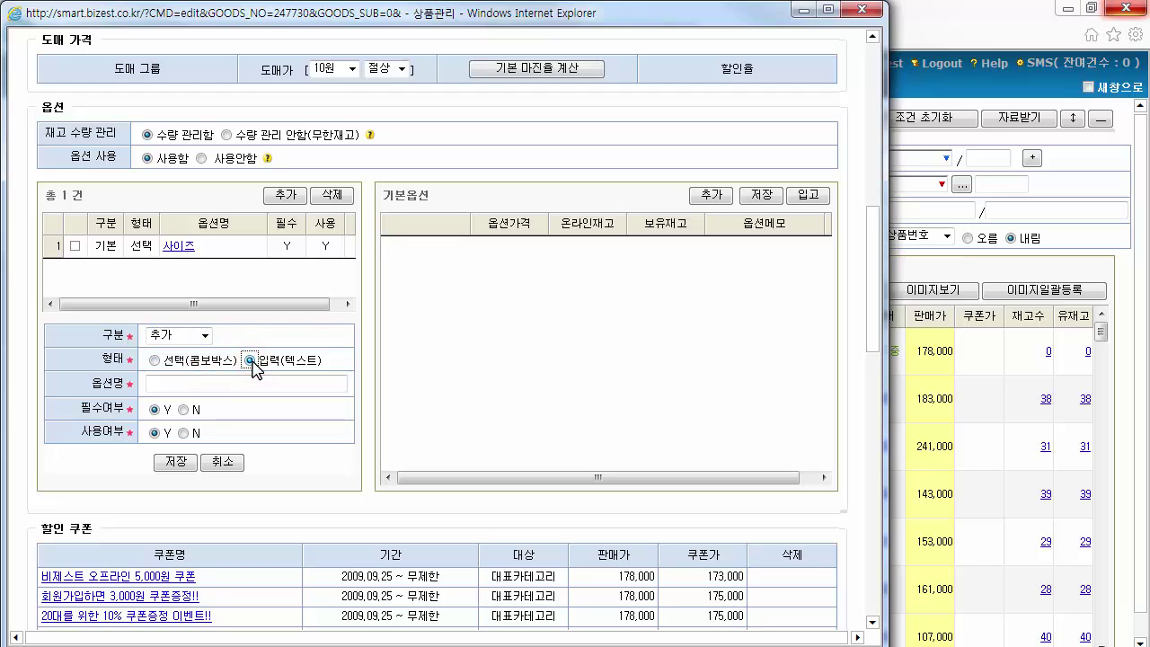
pyautogui.click(252, 384)
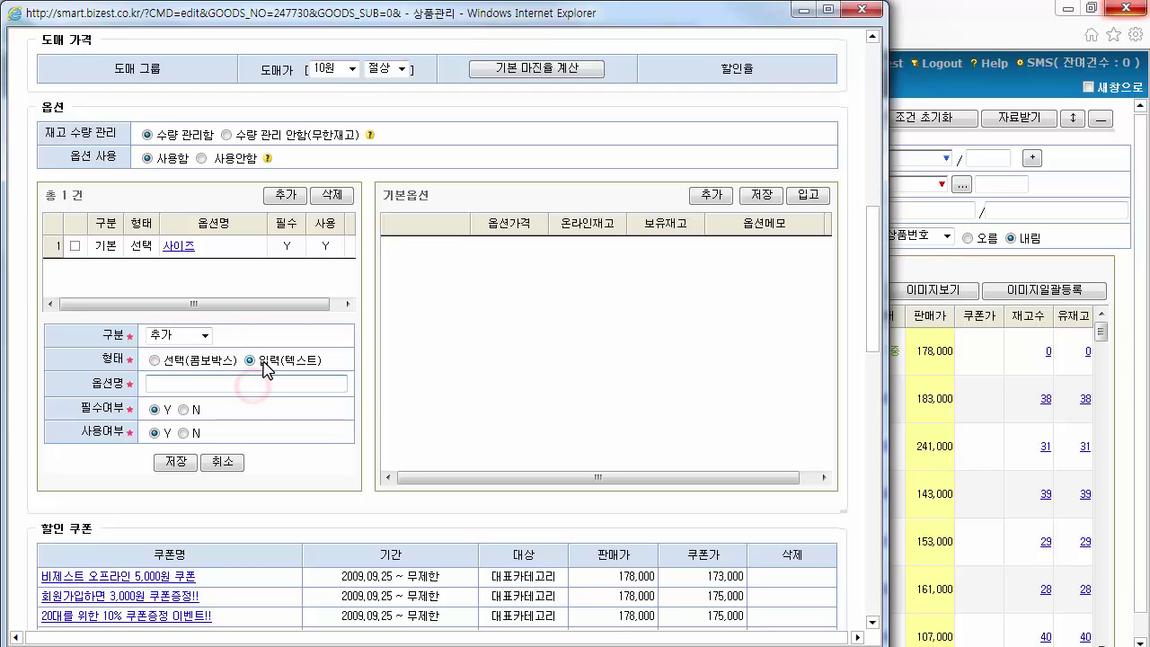
pyautogui.write('ㅇ니셔')
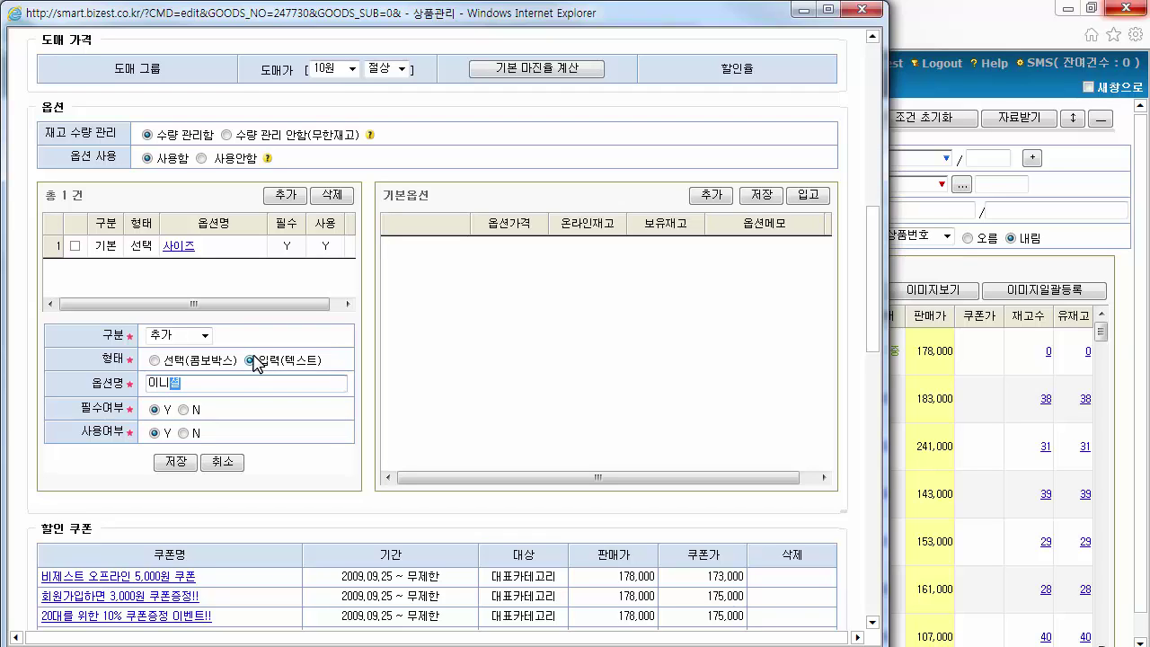
pyautogui.click(183, 410)
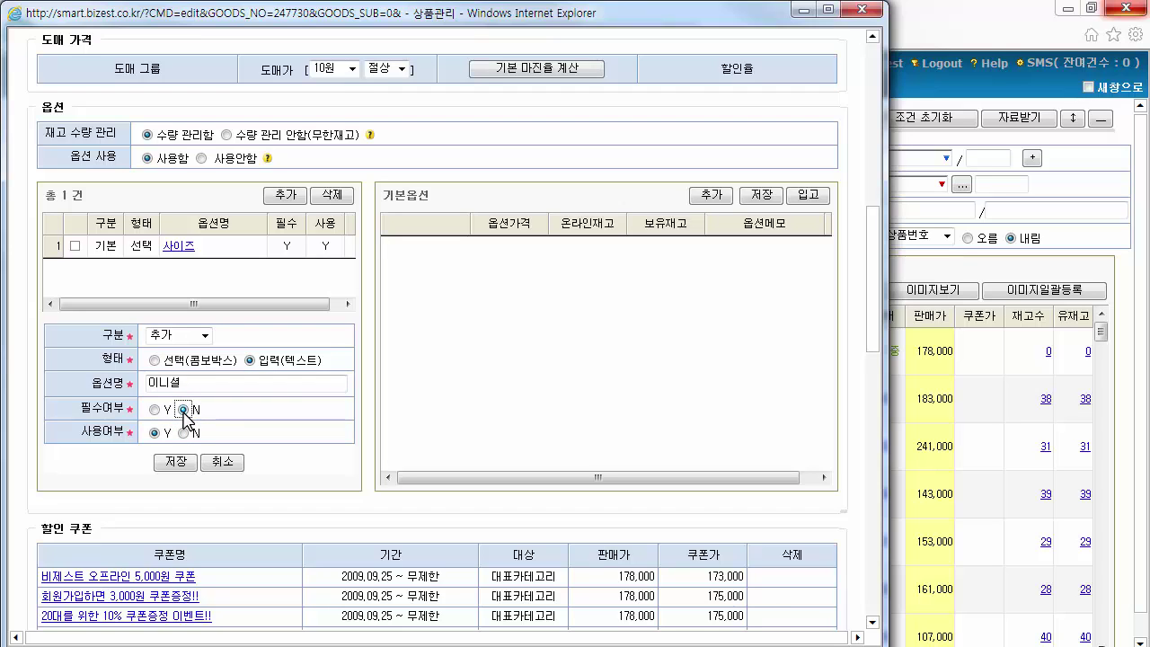
pyautogui.click(155, 409)
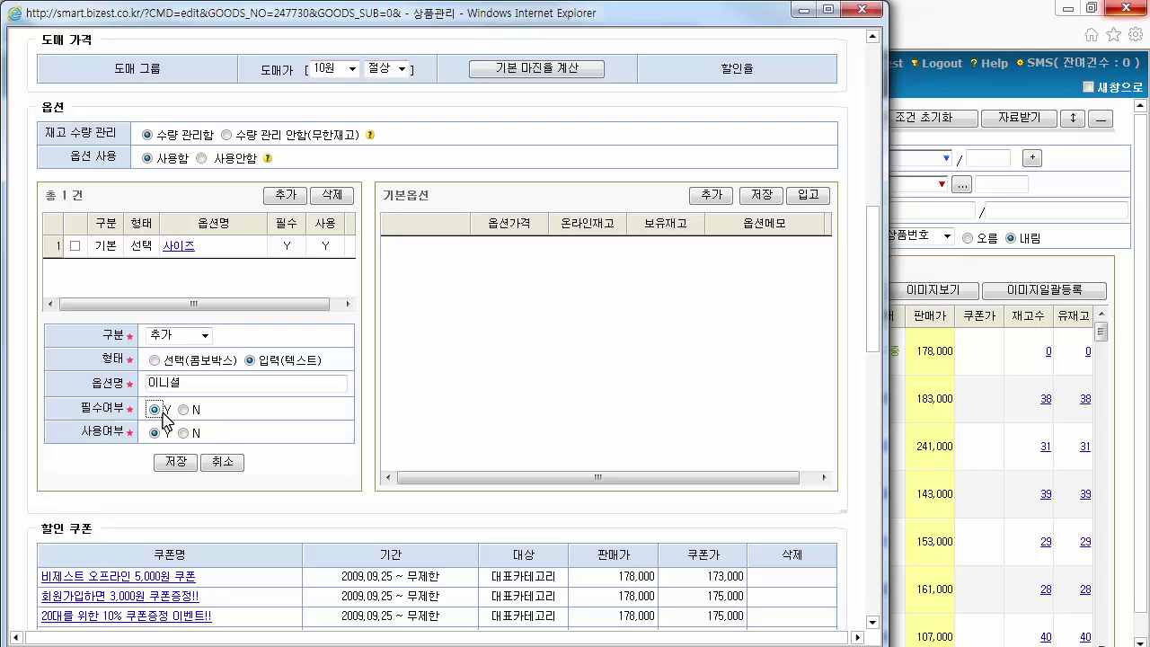
pyautogui.click(183, 410)
pyautogui.click(155, 433)
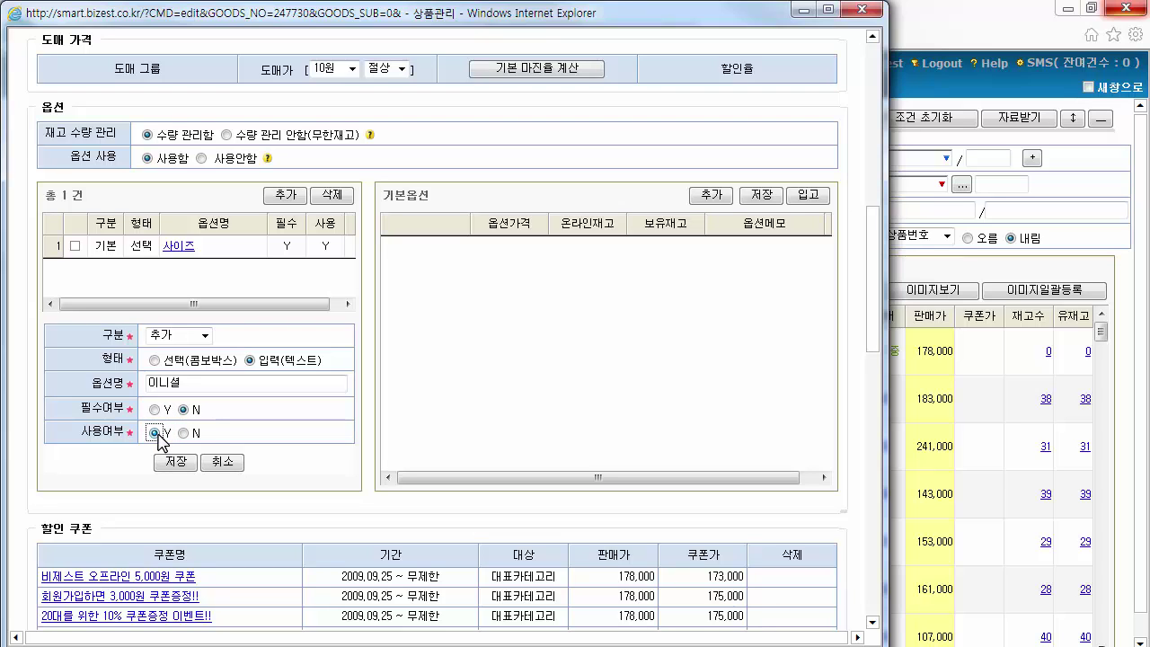
pyautogui.click(176, 461)
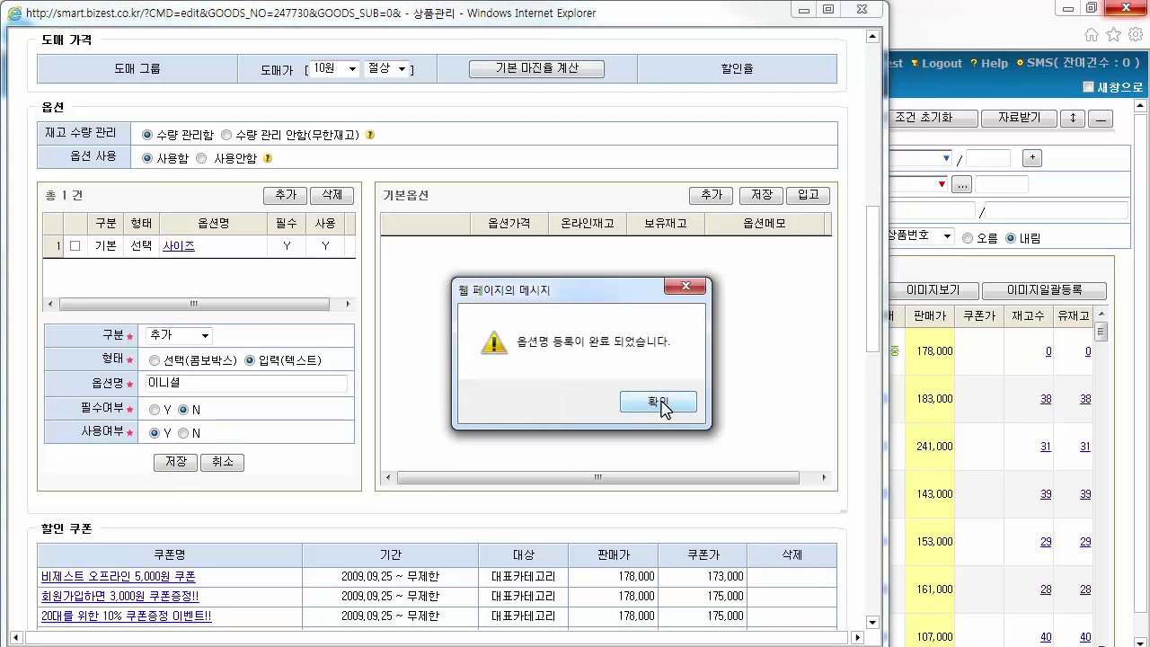
pyautogui.click(660, 404)
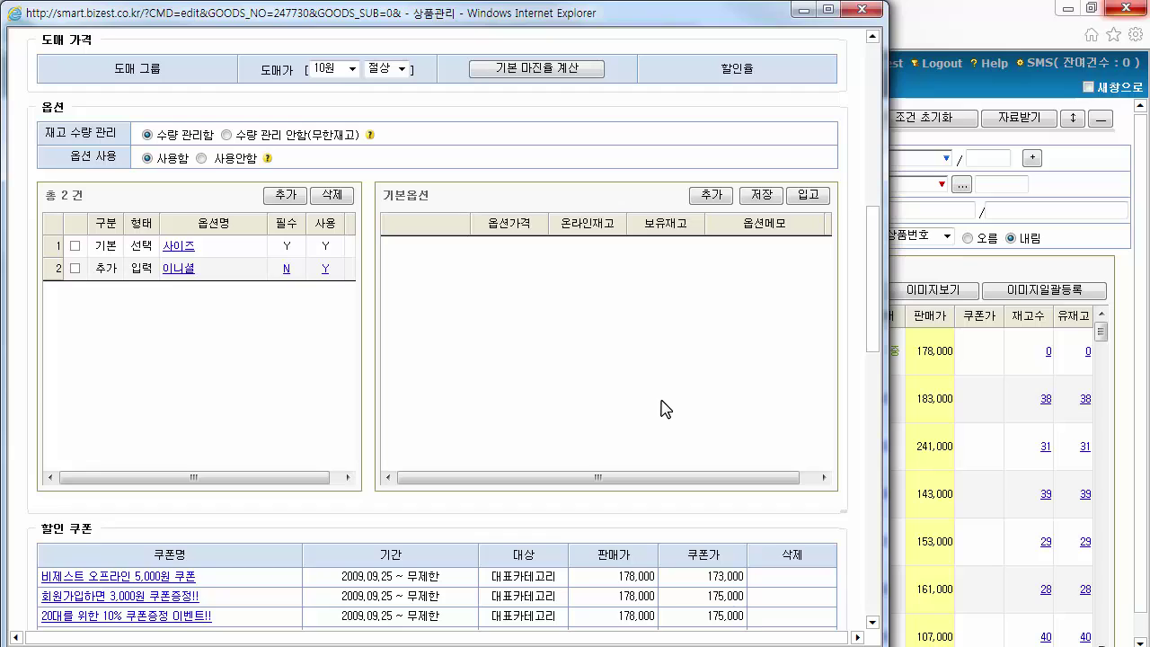
# Add size values 220 through 270 to the 사이즈 option
pyautogui.click(235, 252)
pyautogui.click(711, 195)
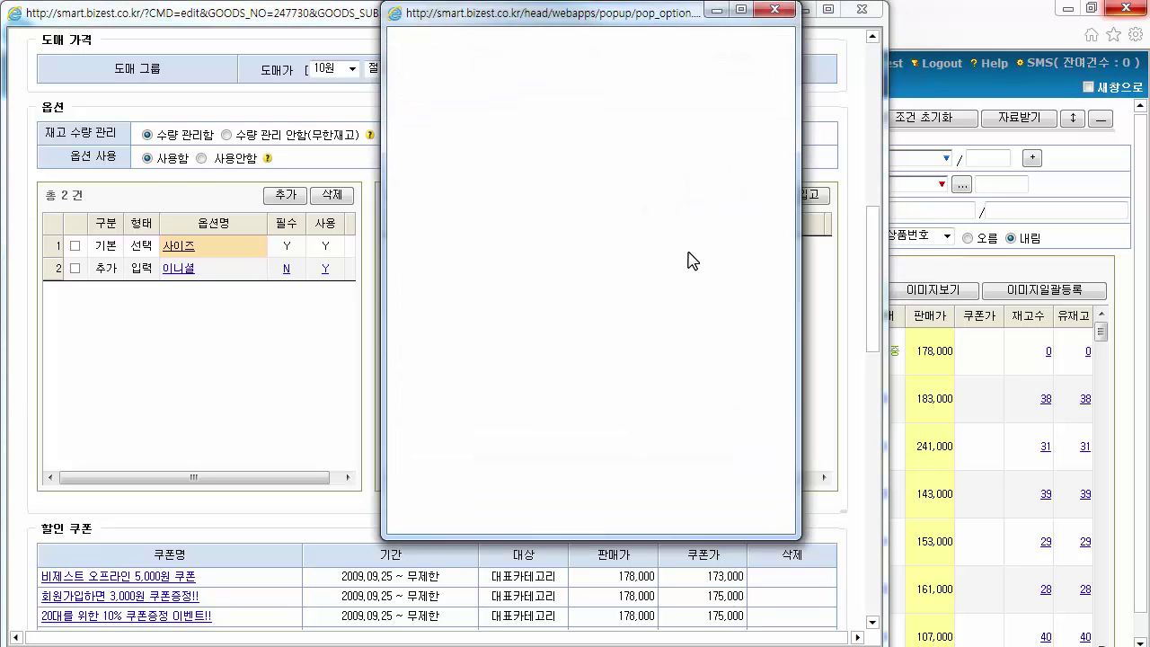
pyautogui.click(538, 118)
pyautogui.click(531, 146)
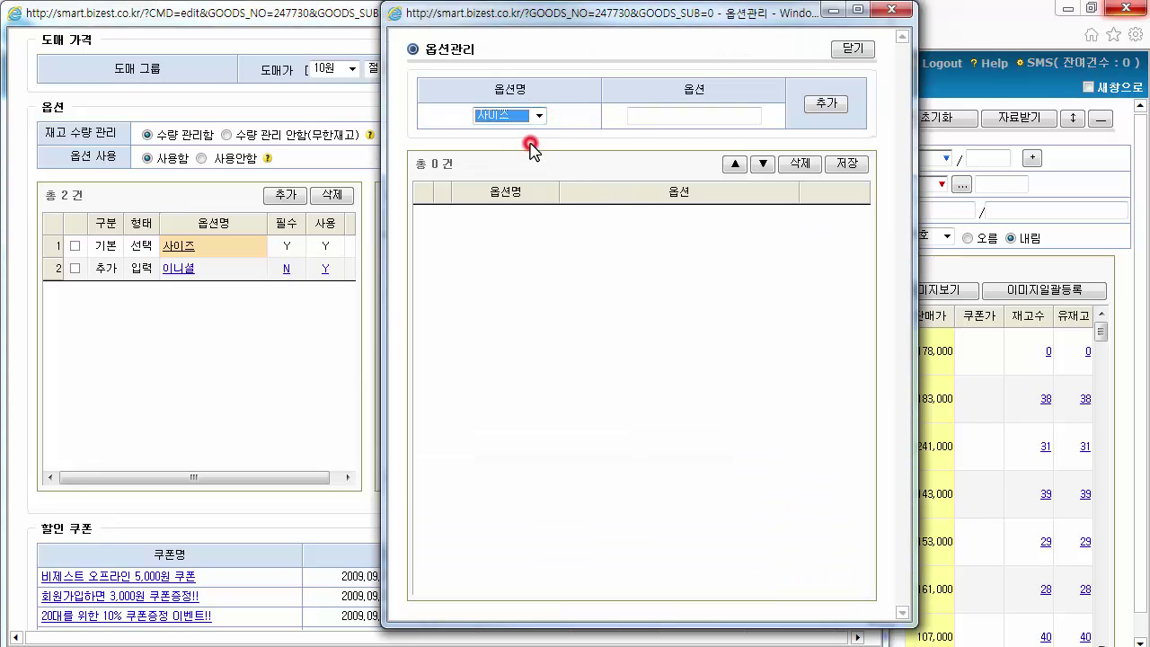
pyautogui.click(661, 121)
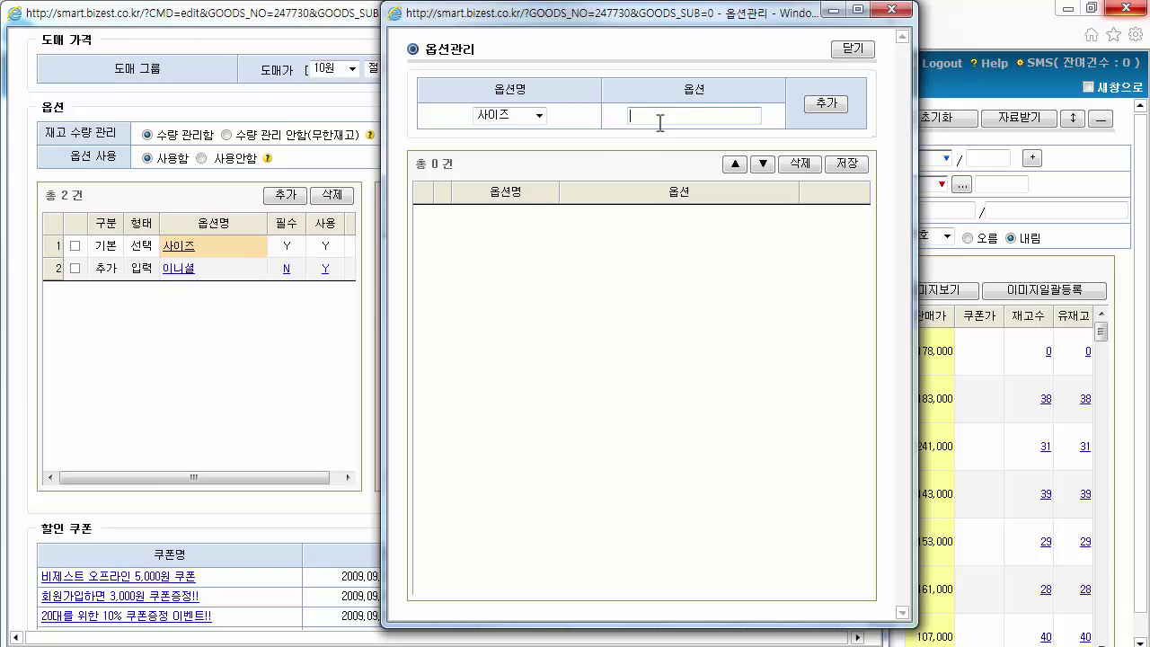
pyautogui.write('220')
pyautogui.click(824, 105)
pyautogui.click(709, 117)
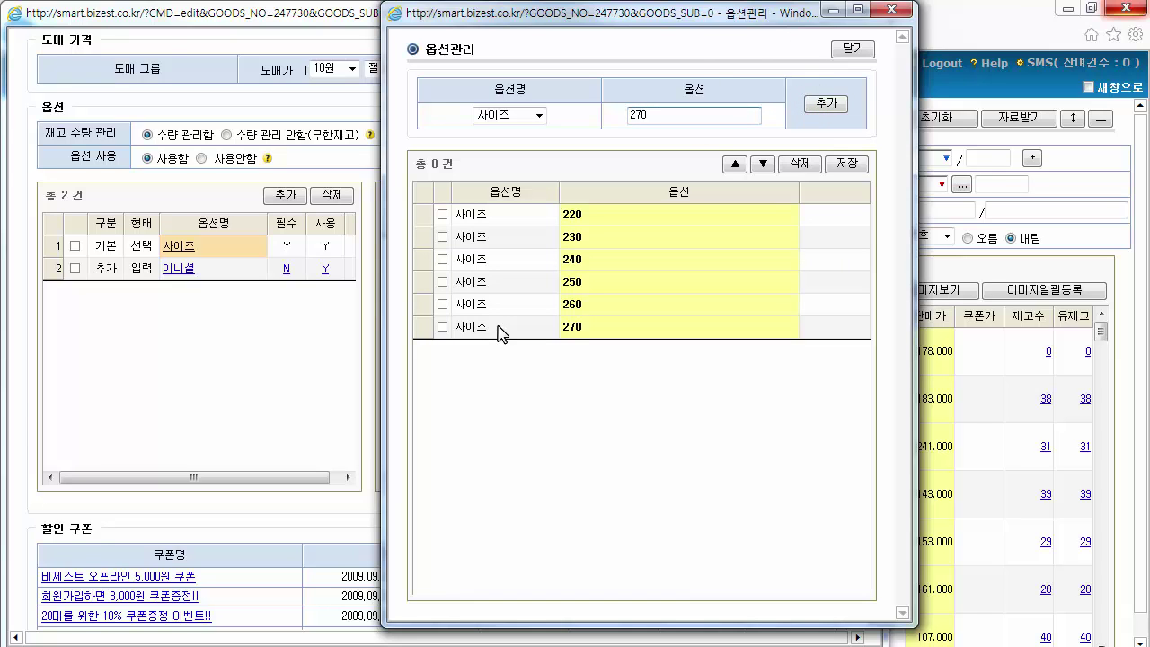
# Reorder 270 to stay last, save the six size values, and close the window
pyautogui.click(499, 329)
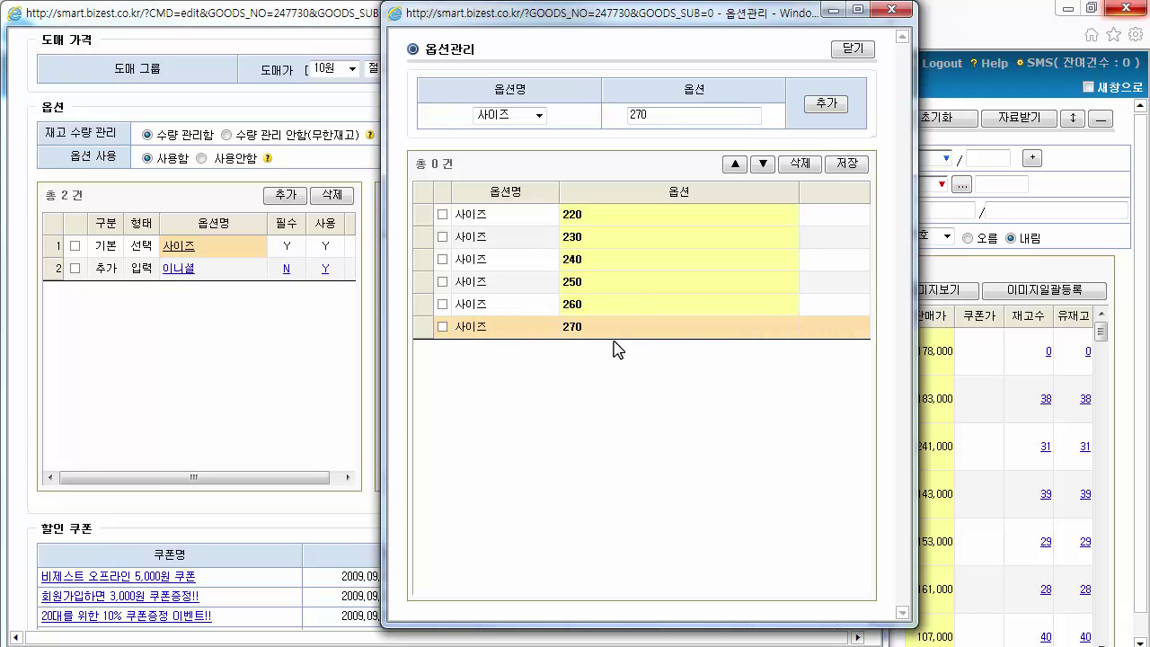
pyautogui.click(735, 164)
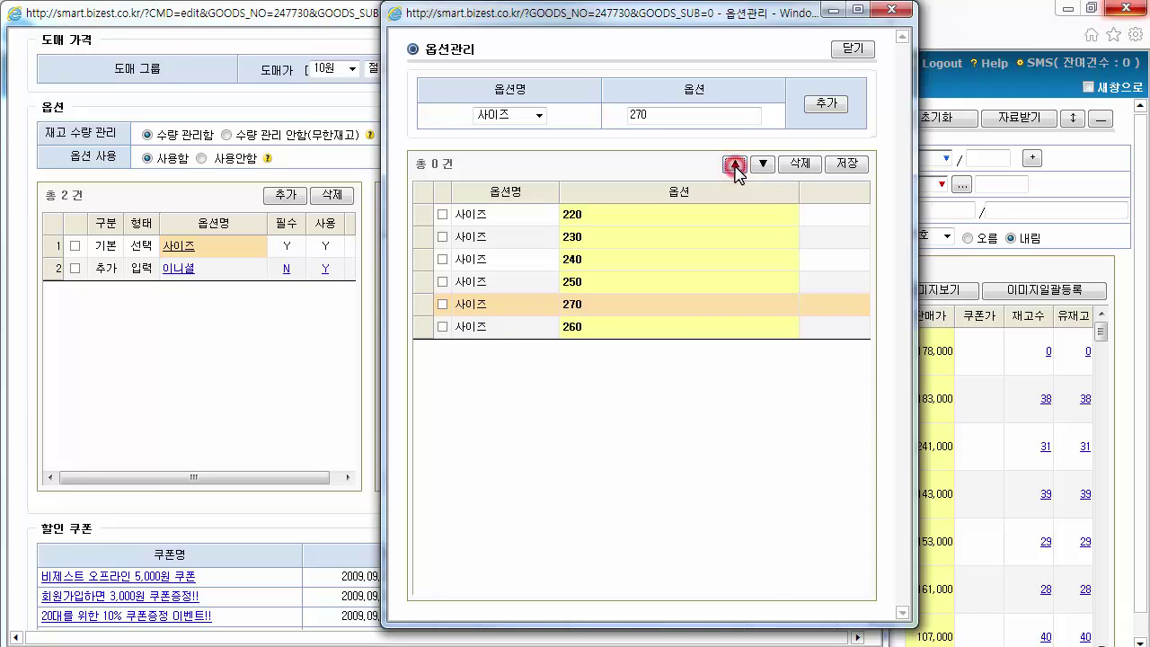
pyautogui.click(735, 165)
pyautogui.click(735, 165)
pyautogui.click(763, 165)
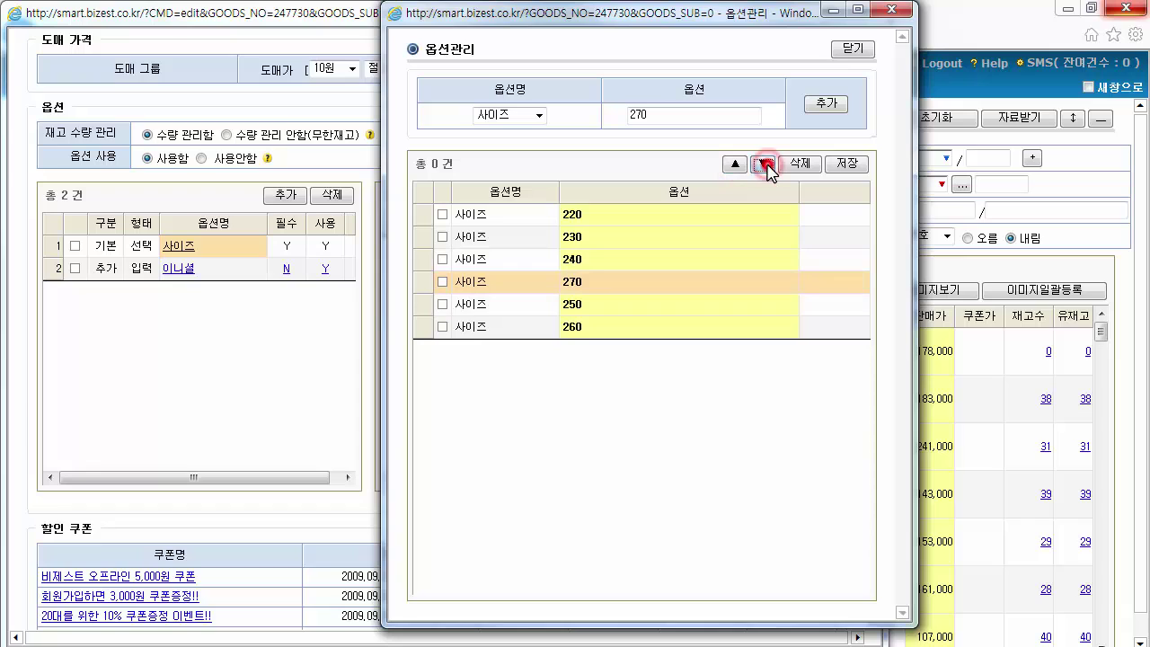
pyautogui.click(763, 165)
pyautogui.click(764, 165)
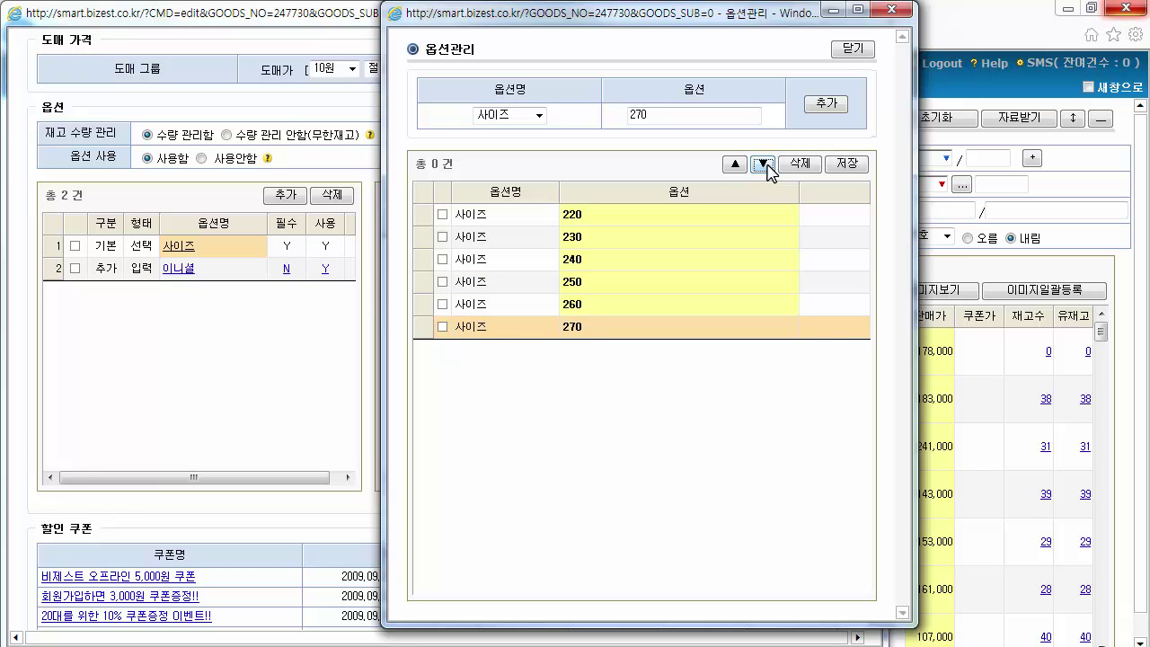
pyautogui.click(848, 167)
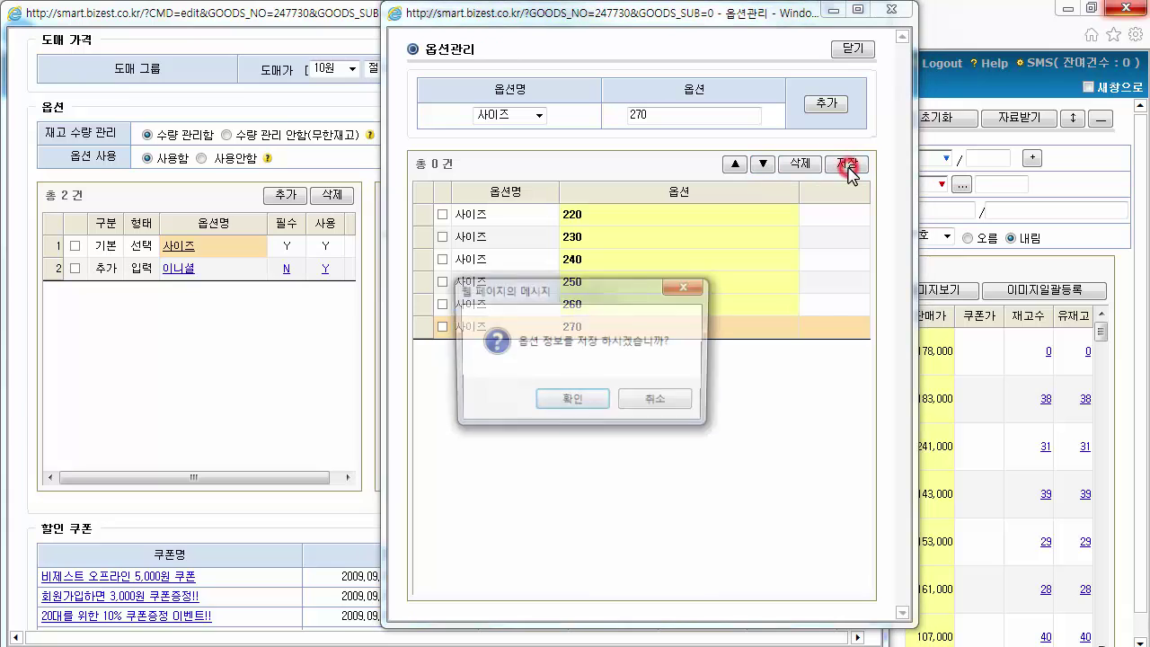
pyautogui.click(580, 401)
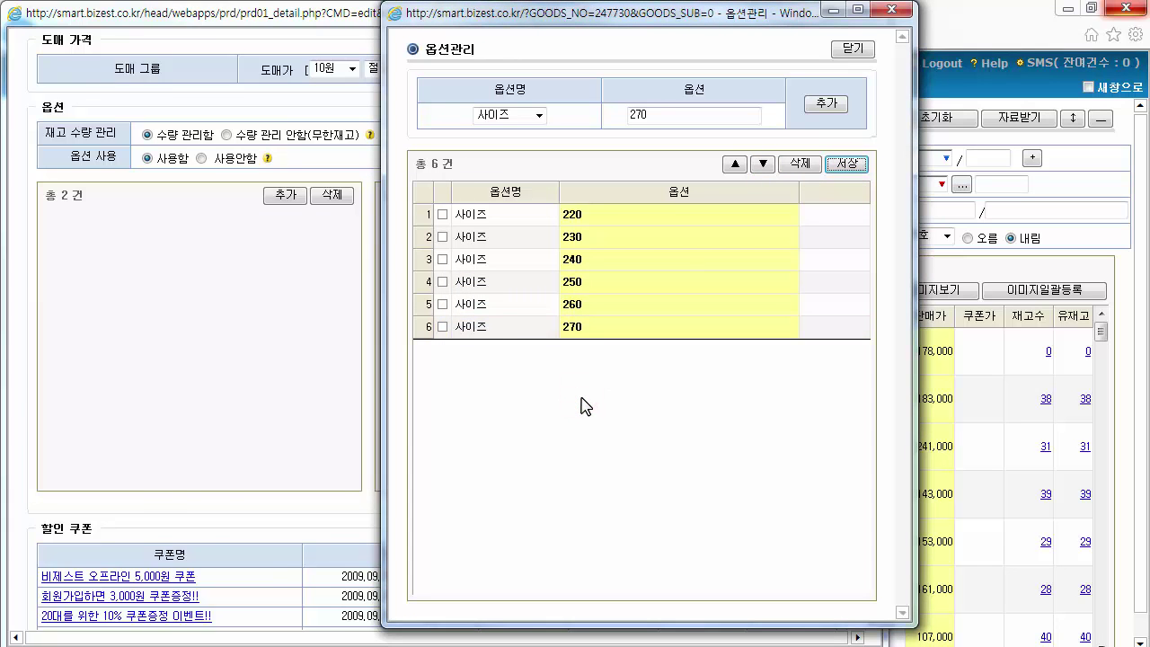
pyautogui.click(855, 49)
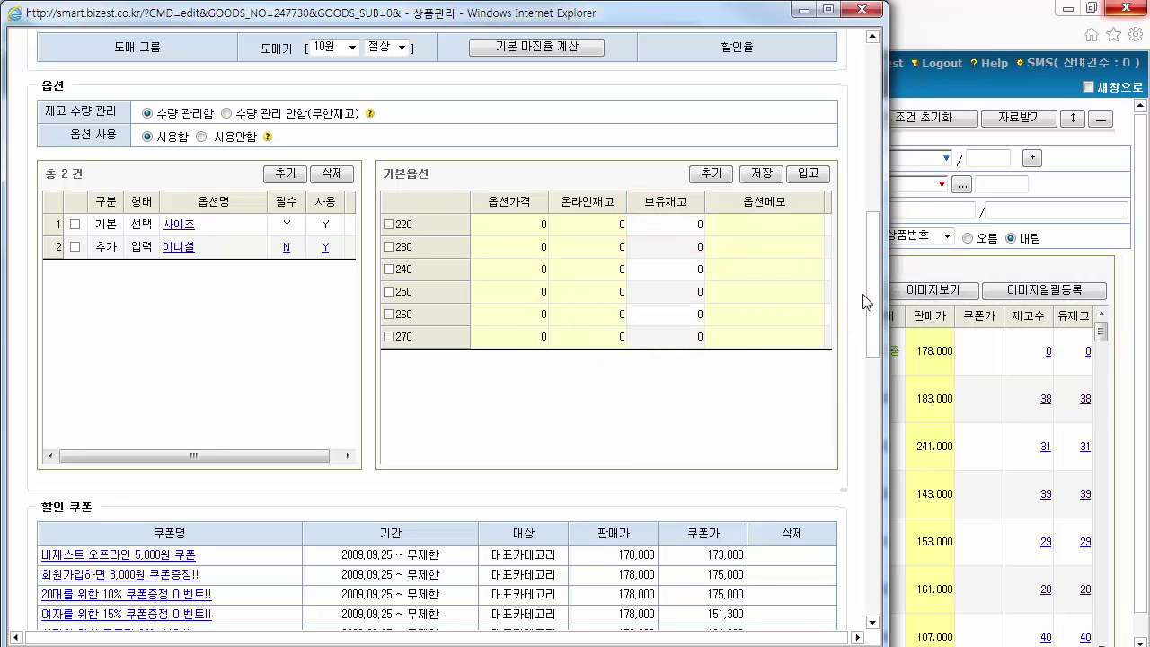
# Receive 10 units of stock for each size from 220 to 270
pyautogui.click(812, 175)
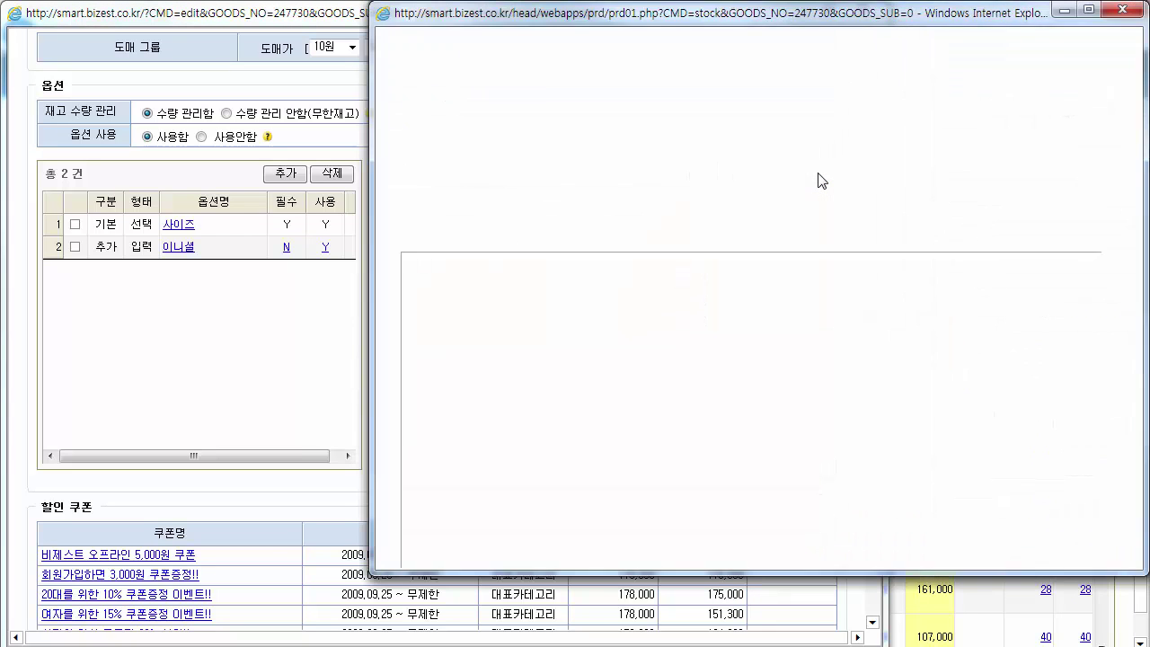
pyautogui.click(582, 287)
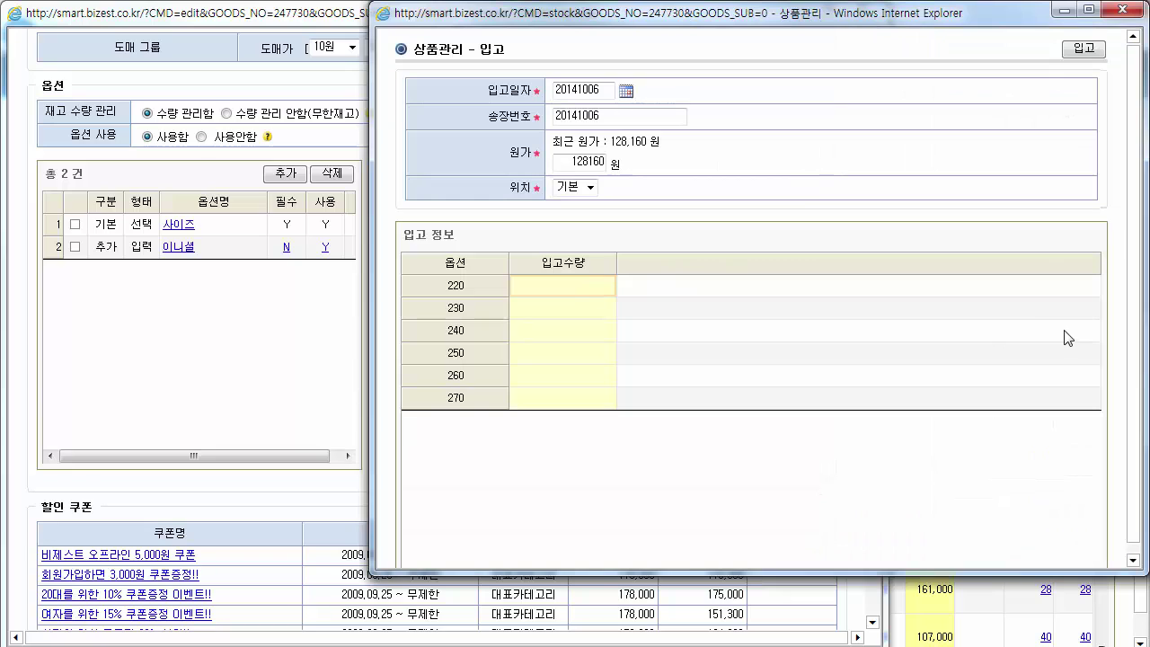
pyautogui.write('10')
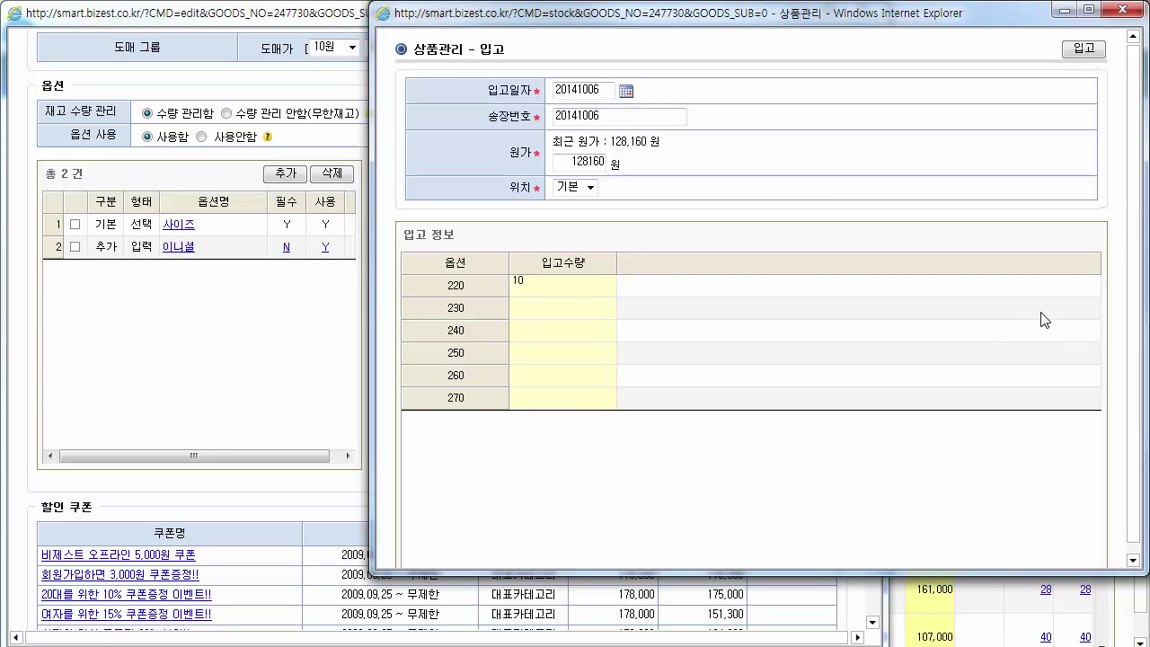
pyautogui.press('Return')
pyautogui.press('Down')
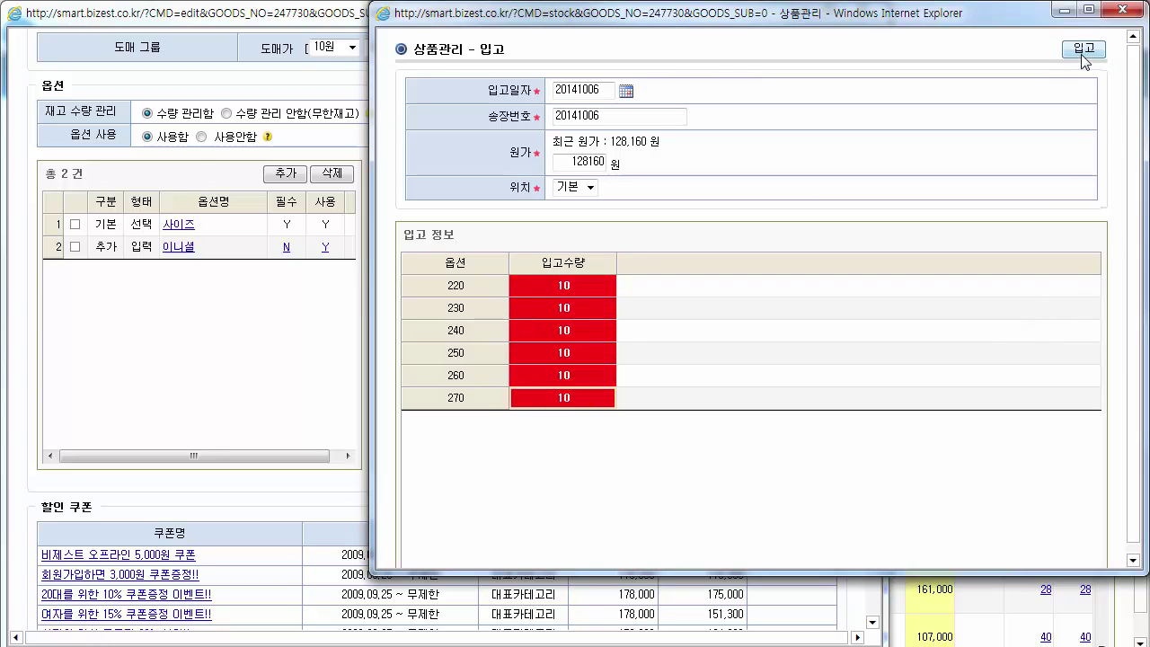
pyautogui.click(1083, 54)
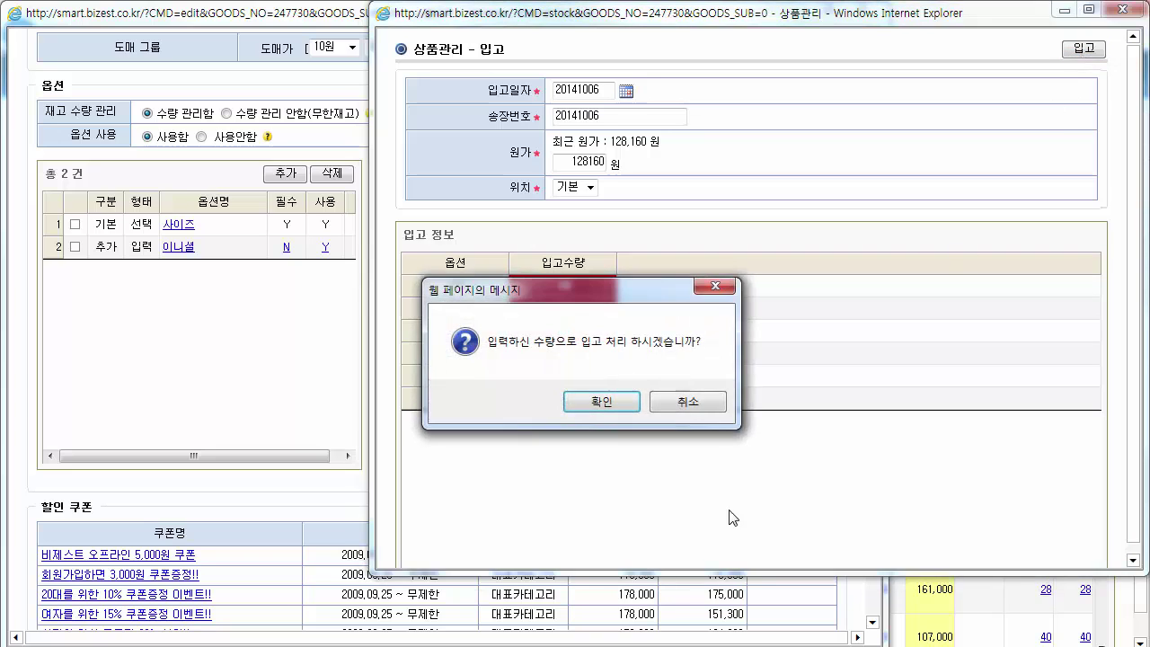
pyautogui.click(613, 404)
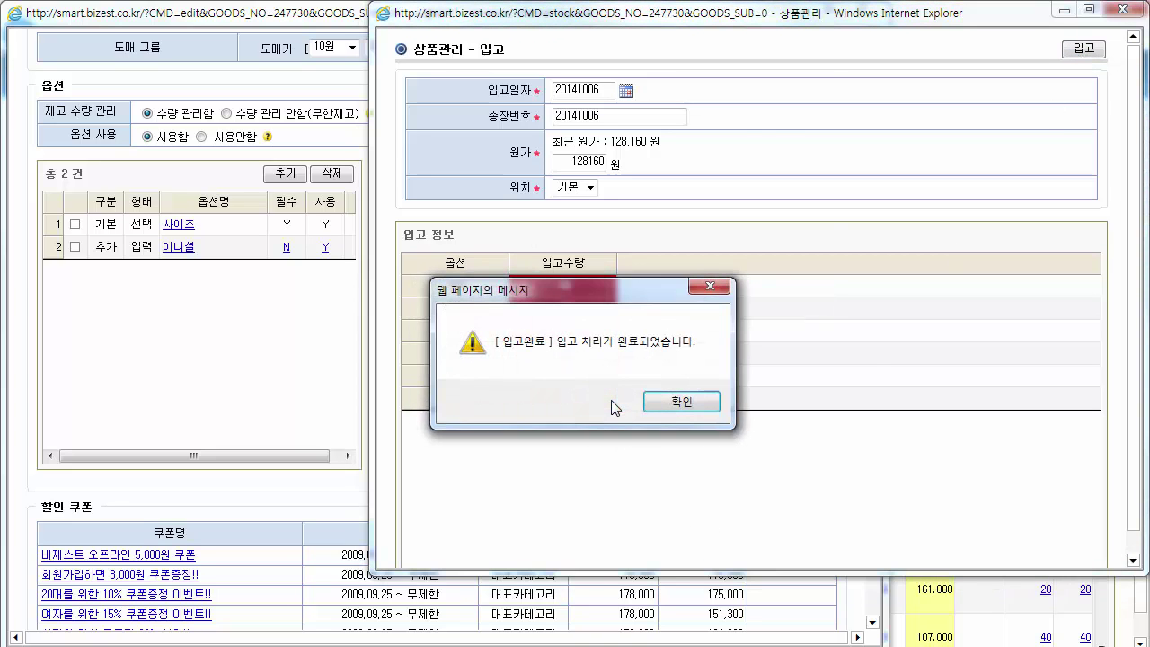
pyautogui.click(681, 400)
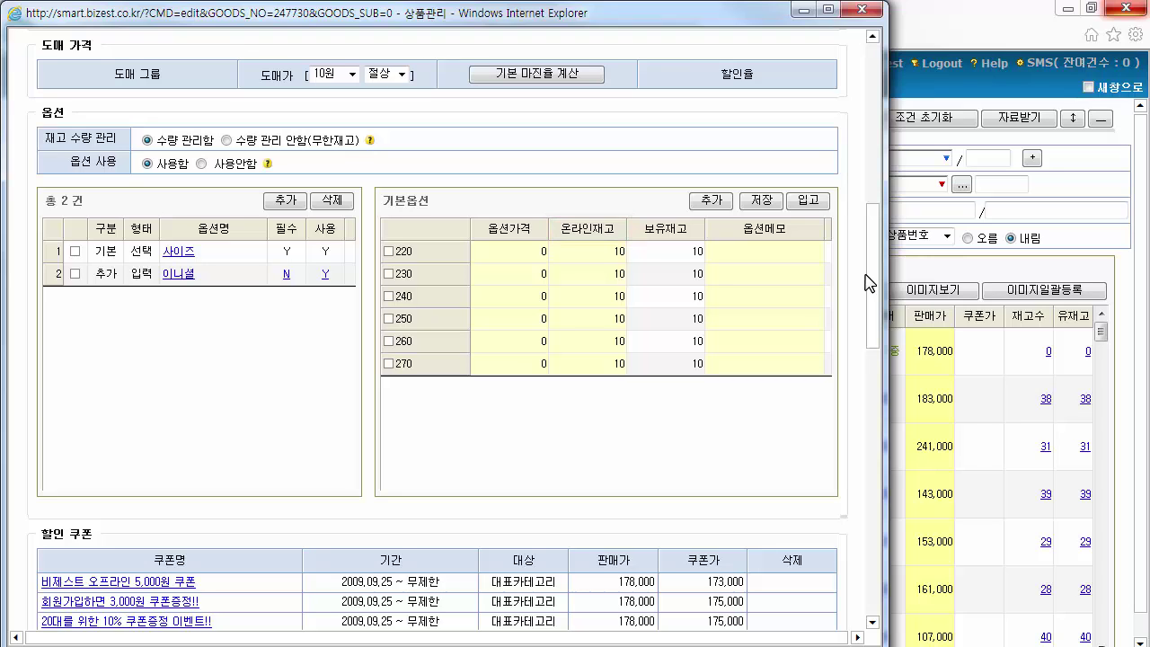
# Refresh the product list to confirm TIVOLI2's stock of 60, then reopen its edit form
pyautogui.click(593, 257)
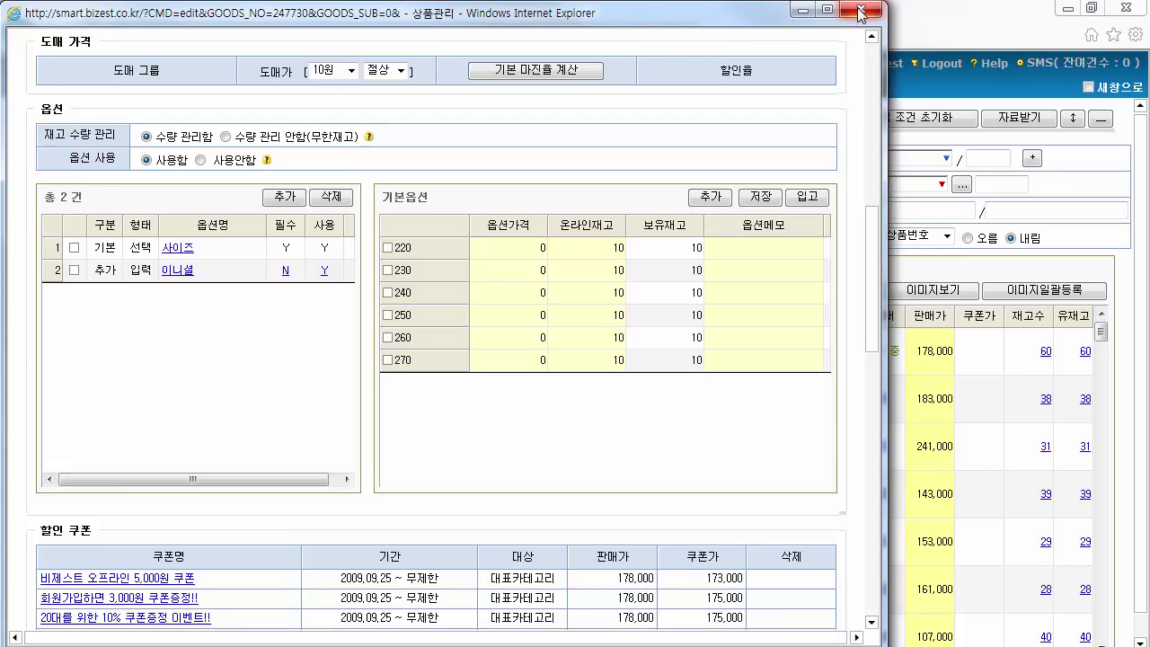
pyautogui.click(860, 12)
pyautogui.click(776, 123)
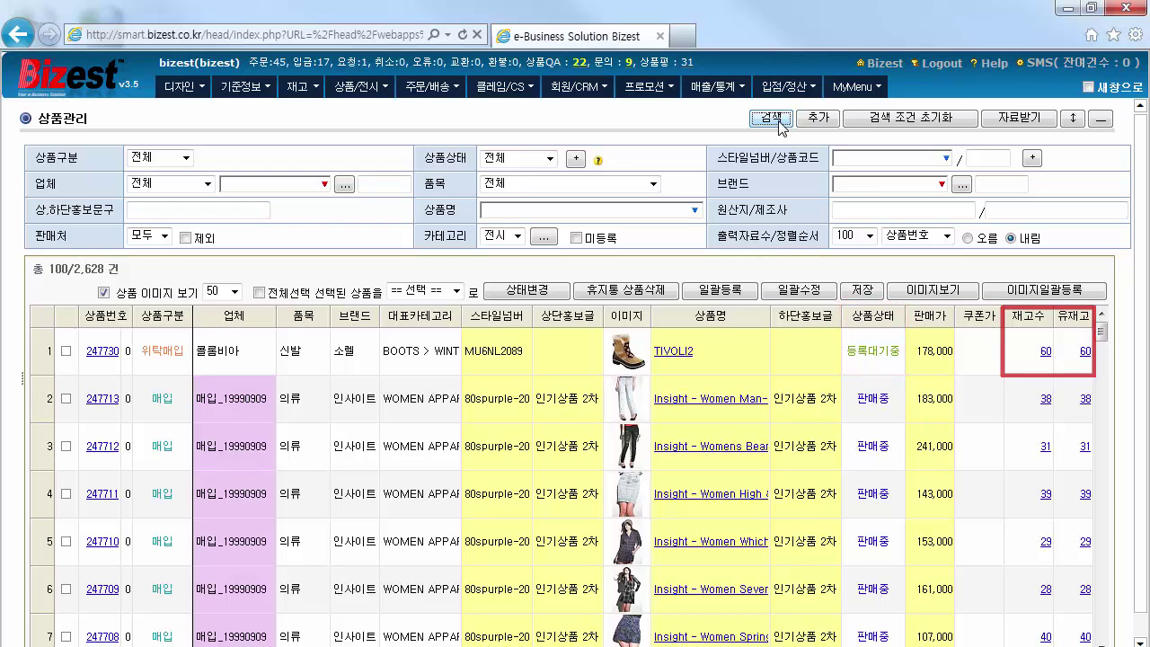
pyautogui.click(1025, 356)
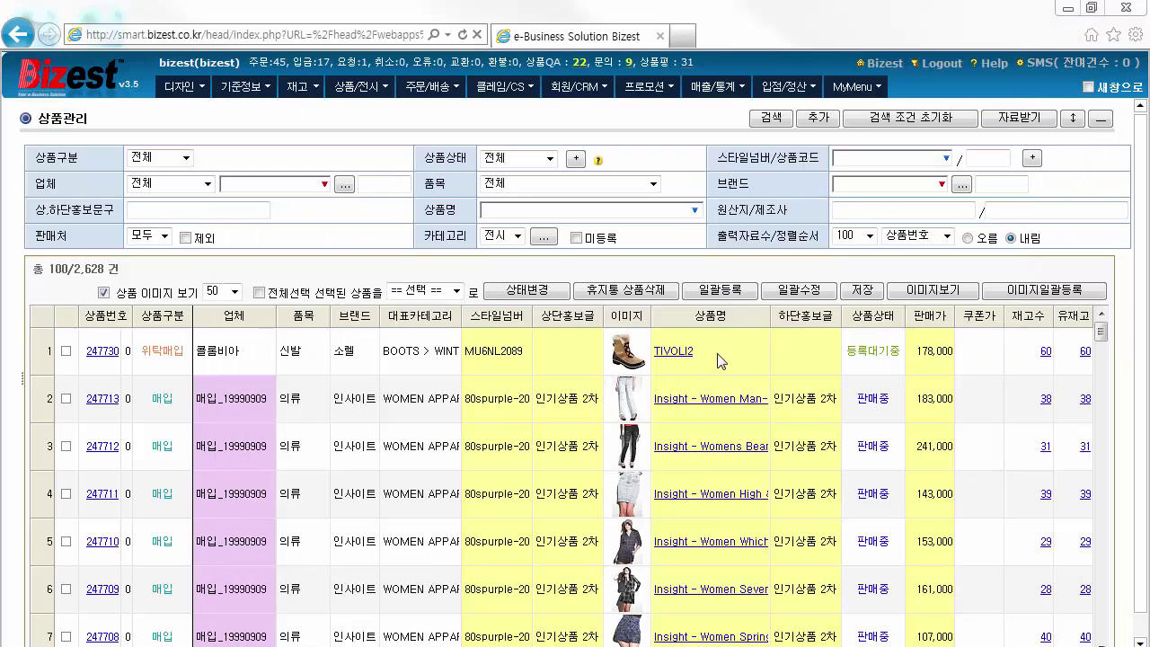
pyautogui.click(721, 360)
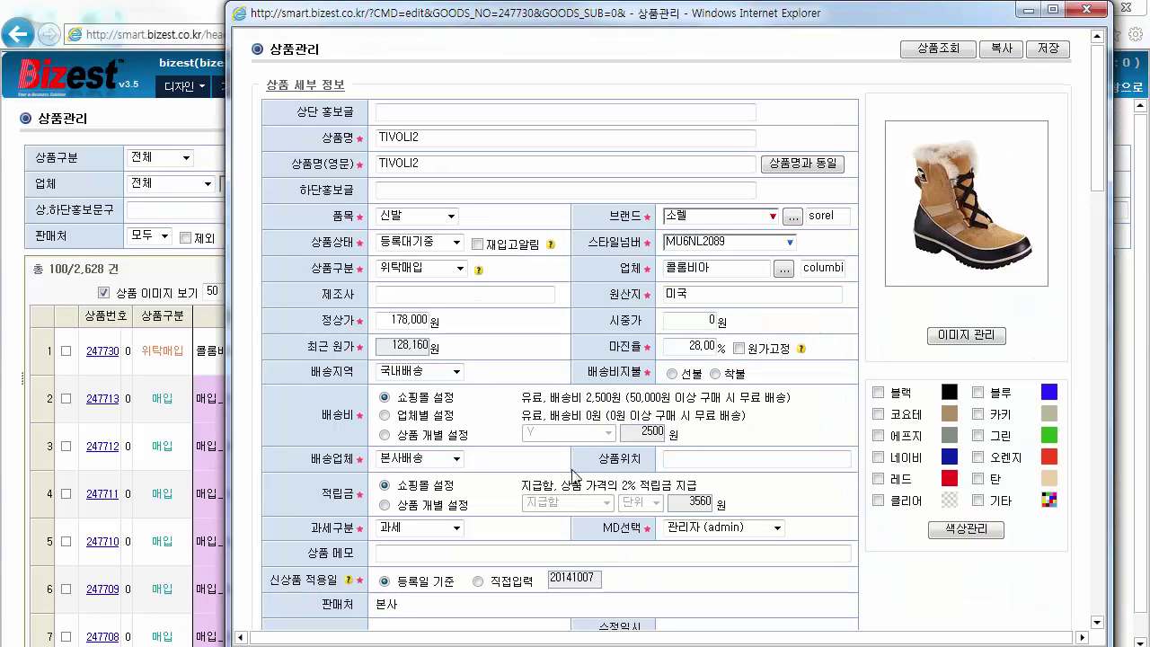
# Set TIVOLI2's shipping fee to 상품 개별 설정, review the coupon list, and close the form
pyautogui.click(386, 436)
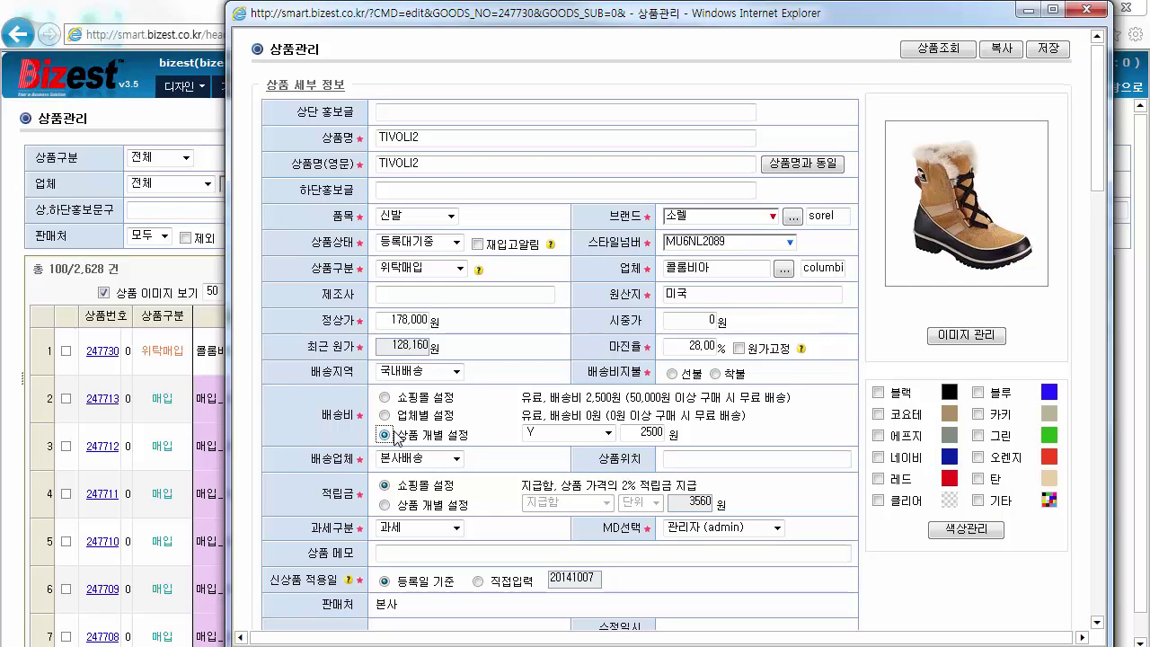
pyautogui.scroll(-15, 852, 293)
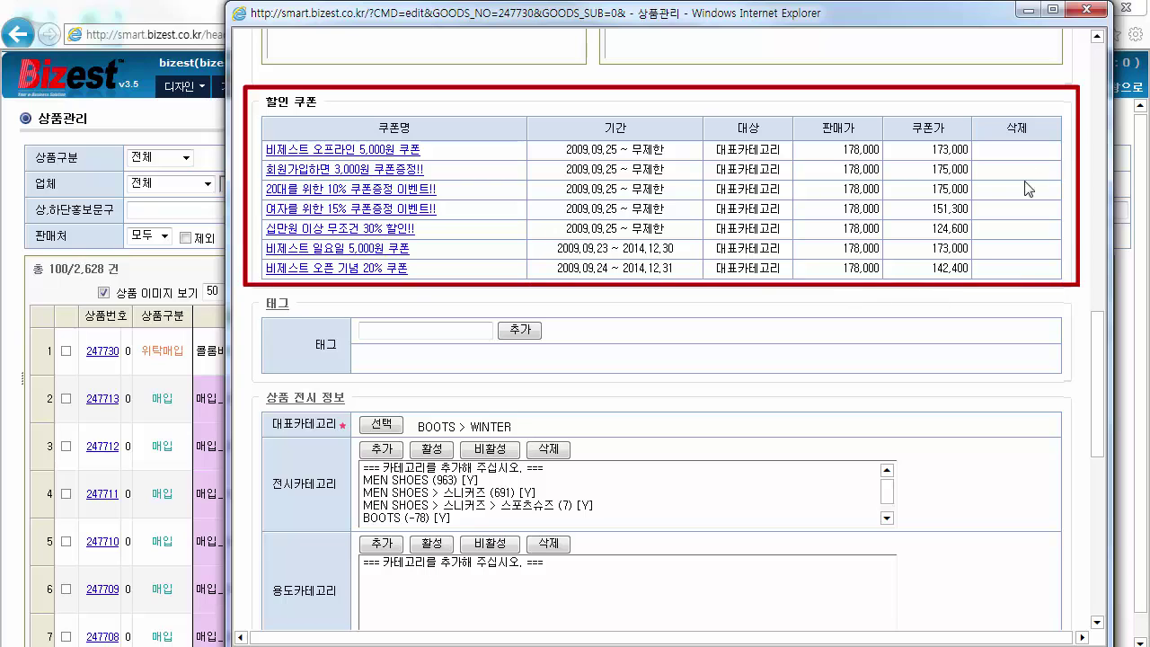
pyautogui.click(1089, 10)
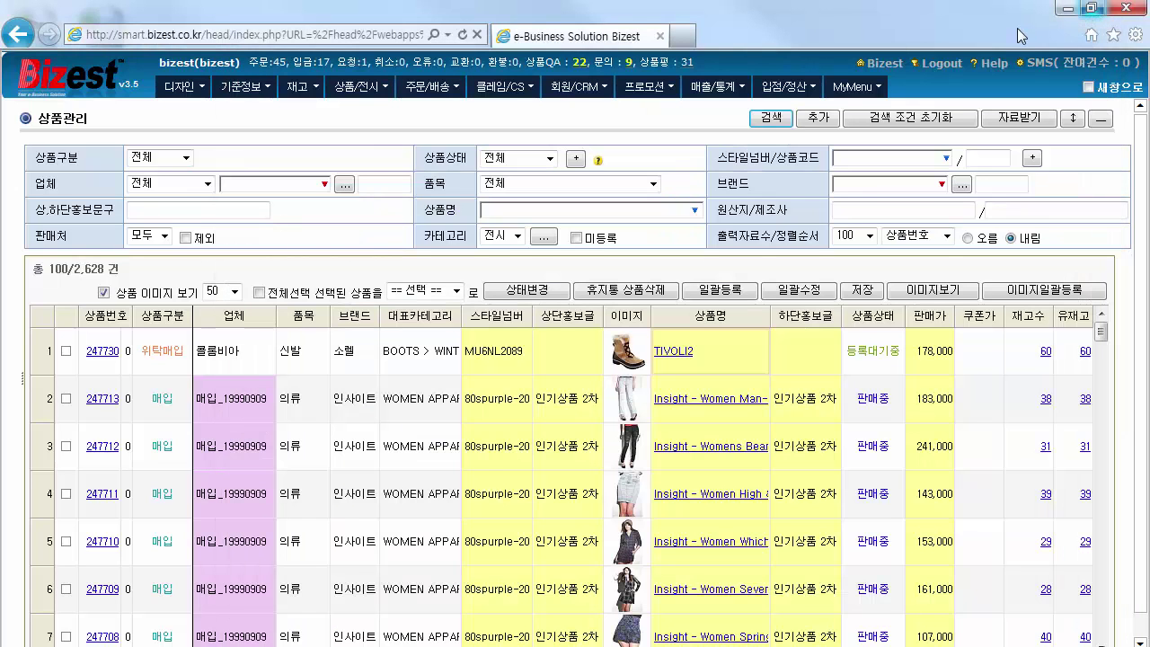
# In coupon management, open the coupon editor for 비제스트 리뉴얼 오픈 기념 쿠폰
pyautogui.click(661, 94)
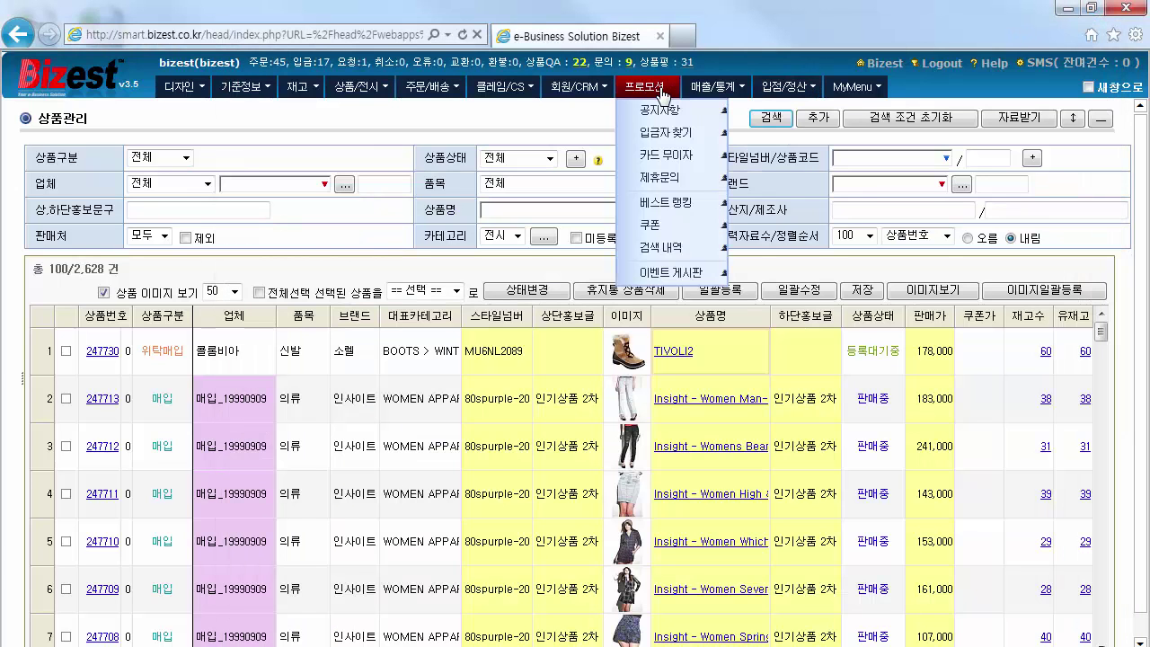
pyautogui.click(700, 232)
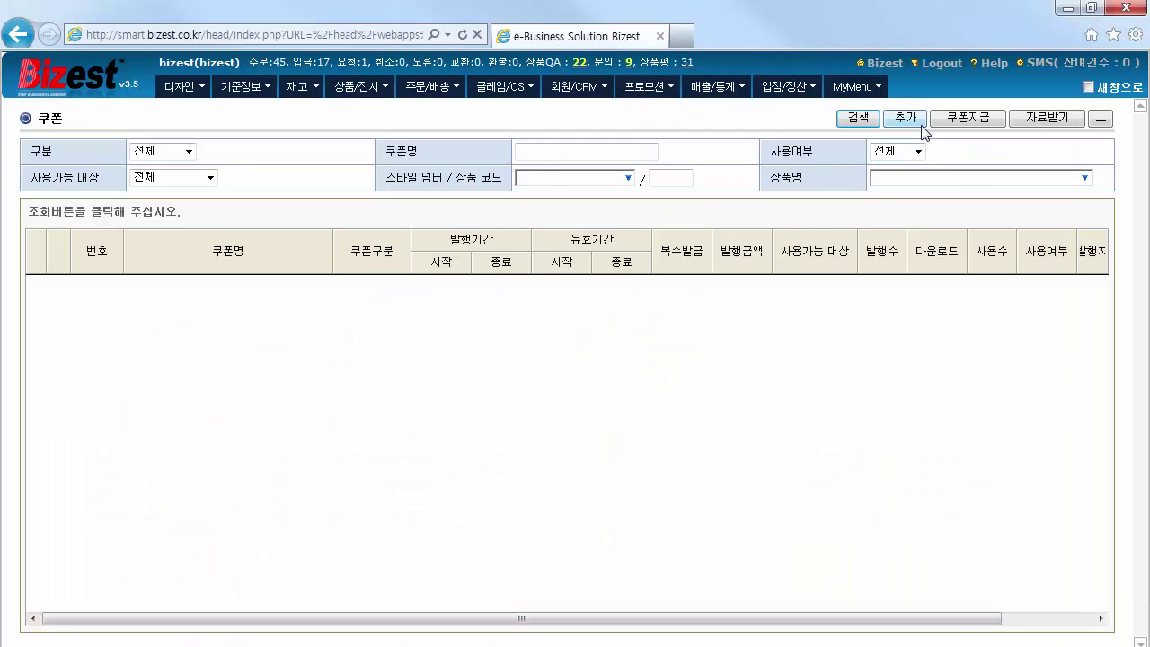
pyautogui.click(915, 120)
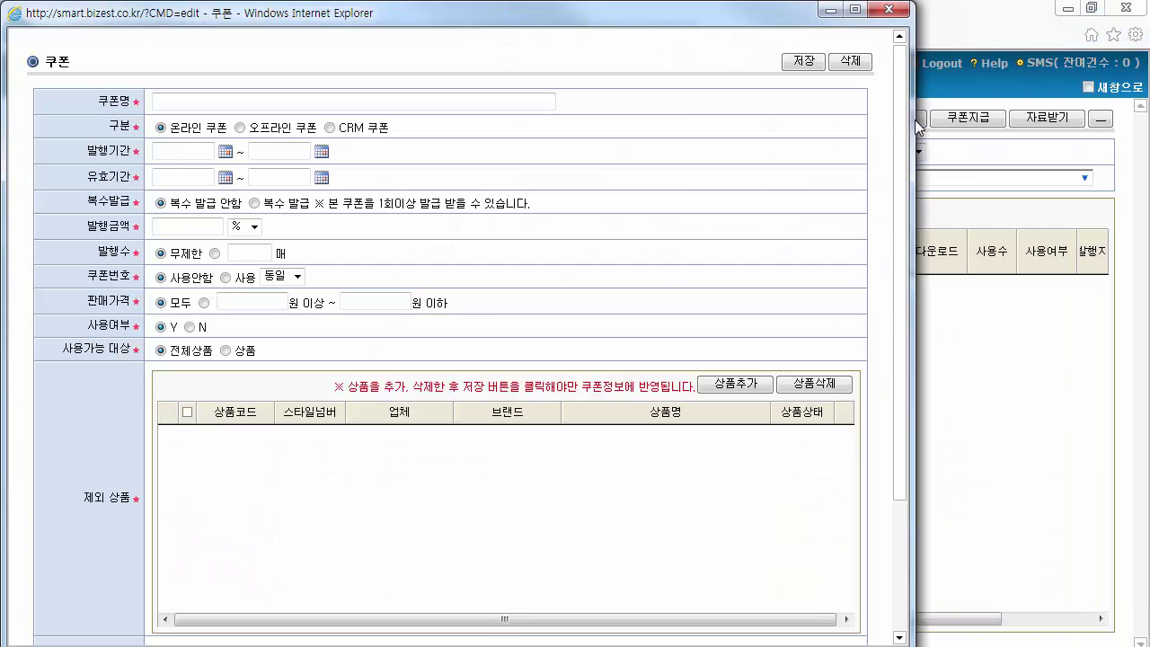
pyautogui.click(539, 102)
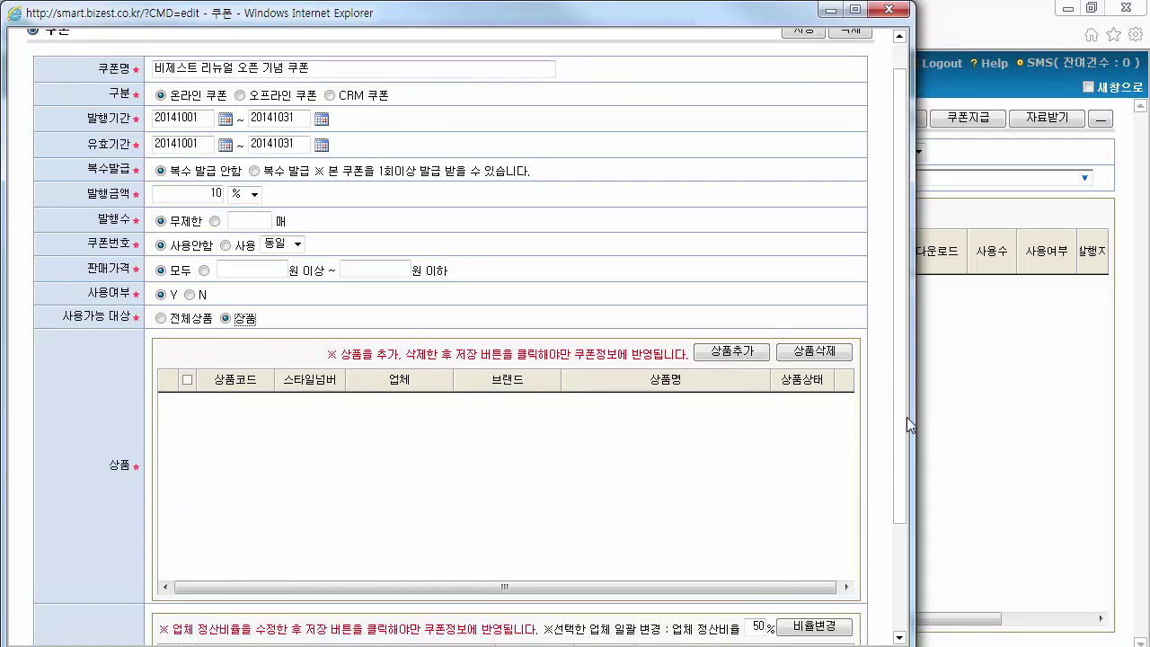
pyautogui.moveTo(907, 417); pyautogui.dragTo(903, 493)
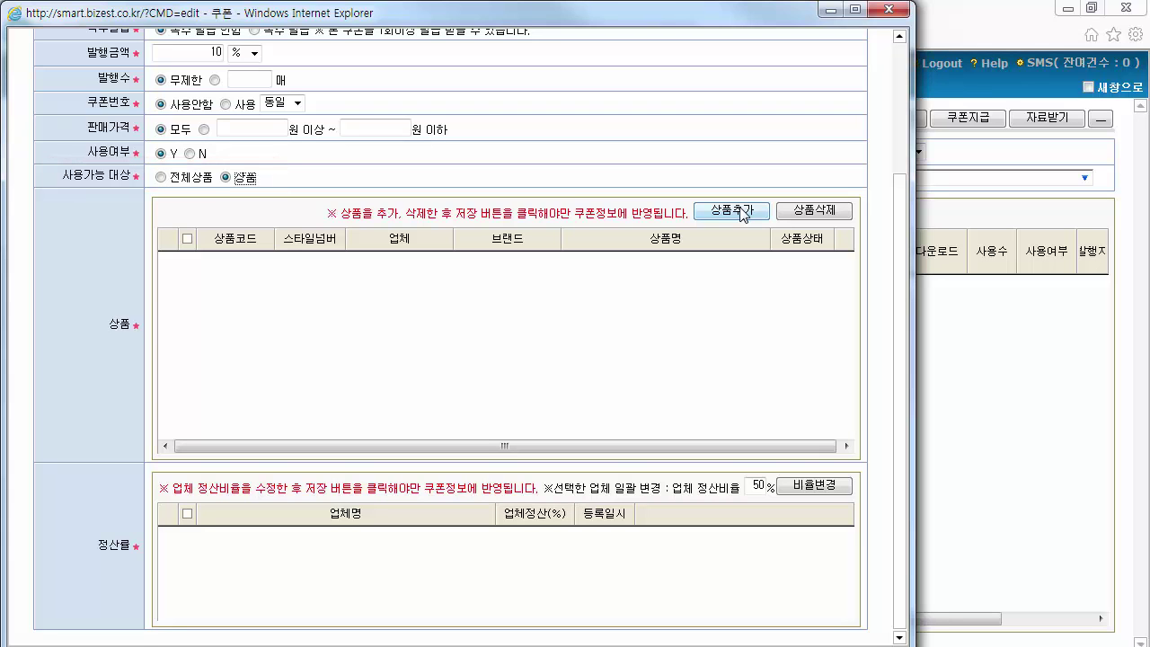
# Add TIVOLI2 as the coupon's eligible product, save, and refresh the coupon list
pyautogui.click(732, 211)
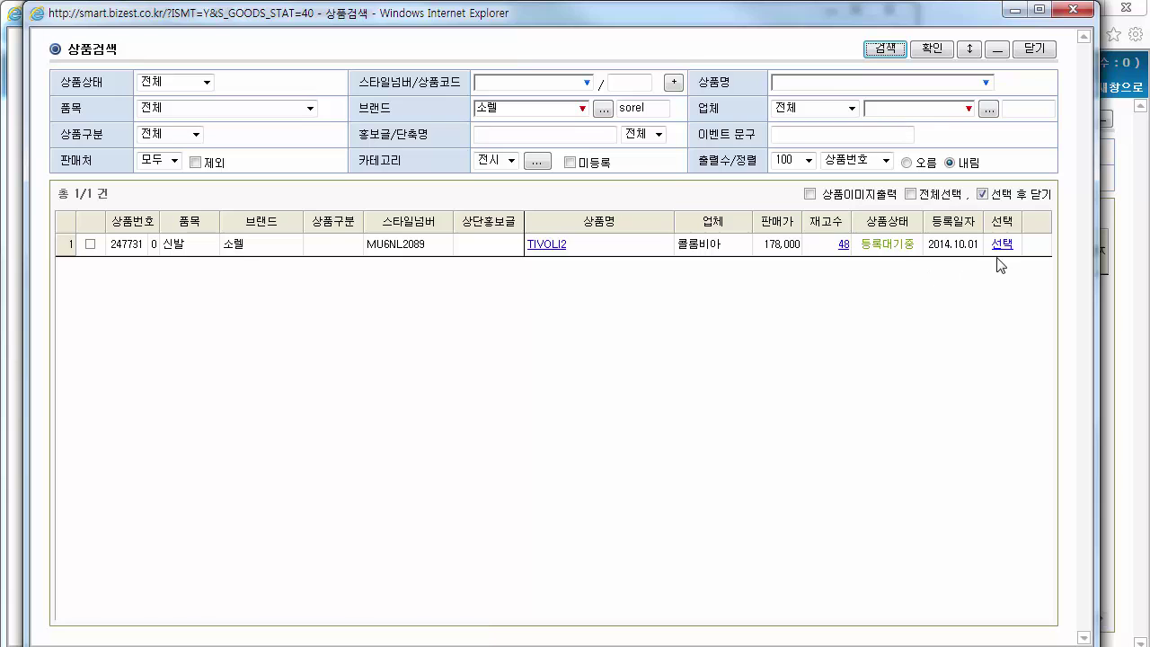
pyautogui.click(1002, 244)
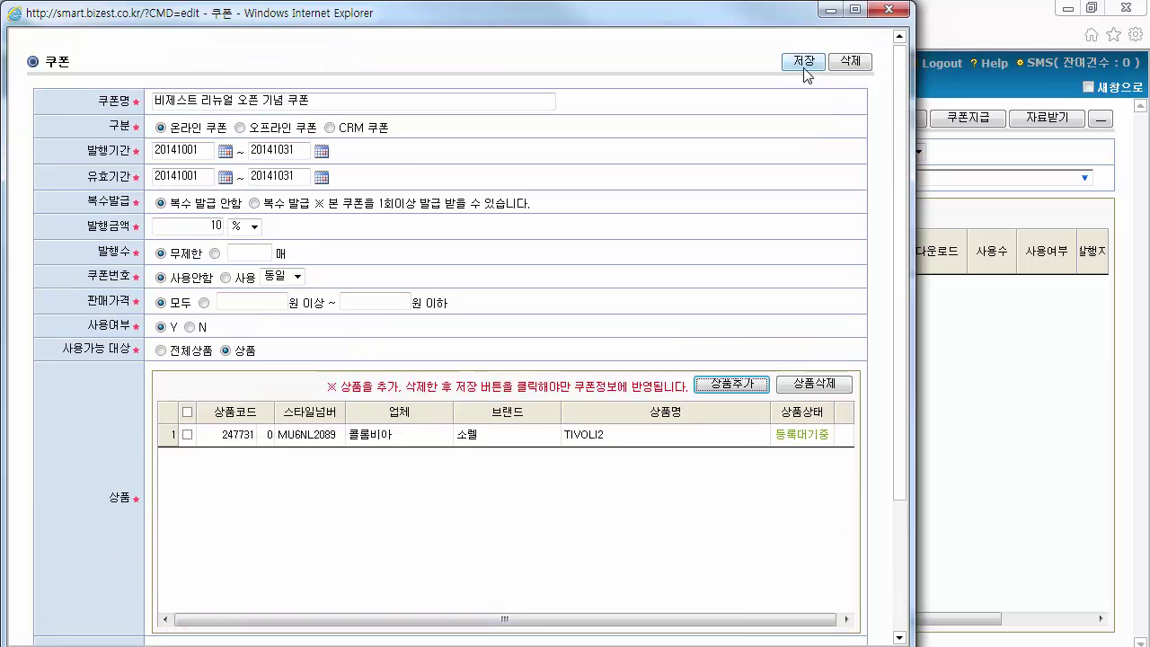
pyautogui.click(903, 10)
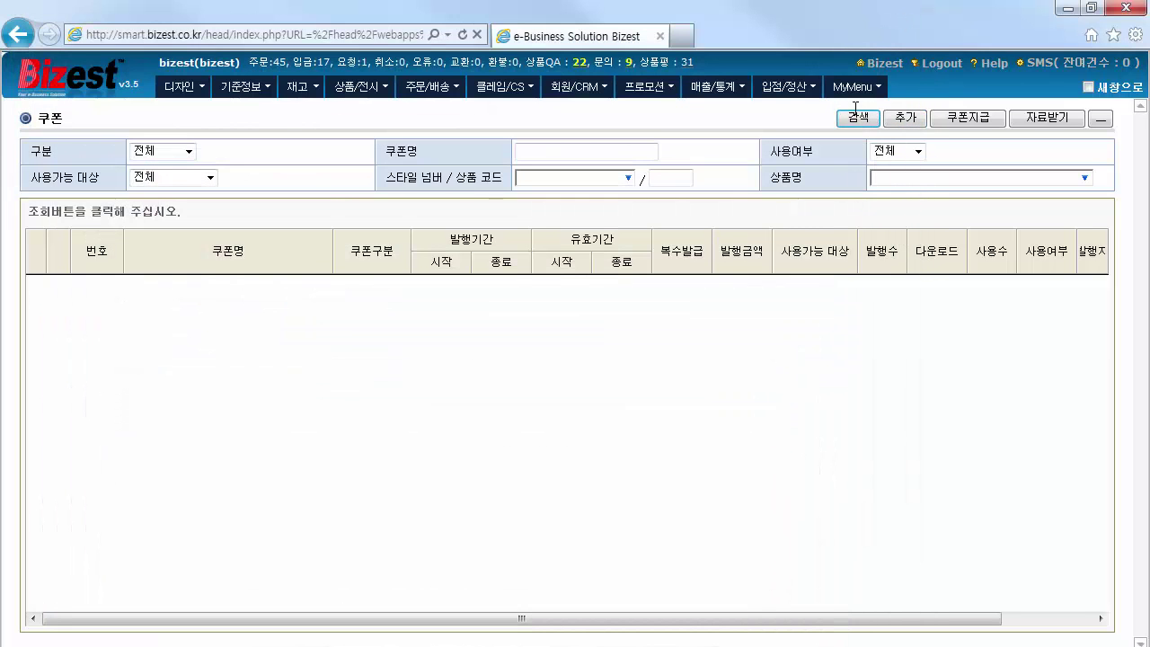
pyautogui.click(857, 119)
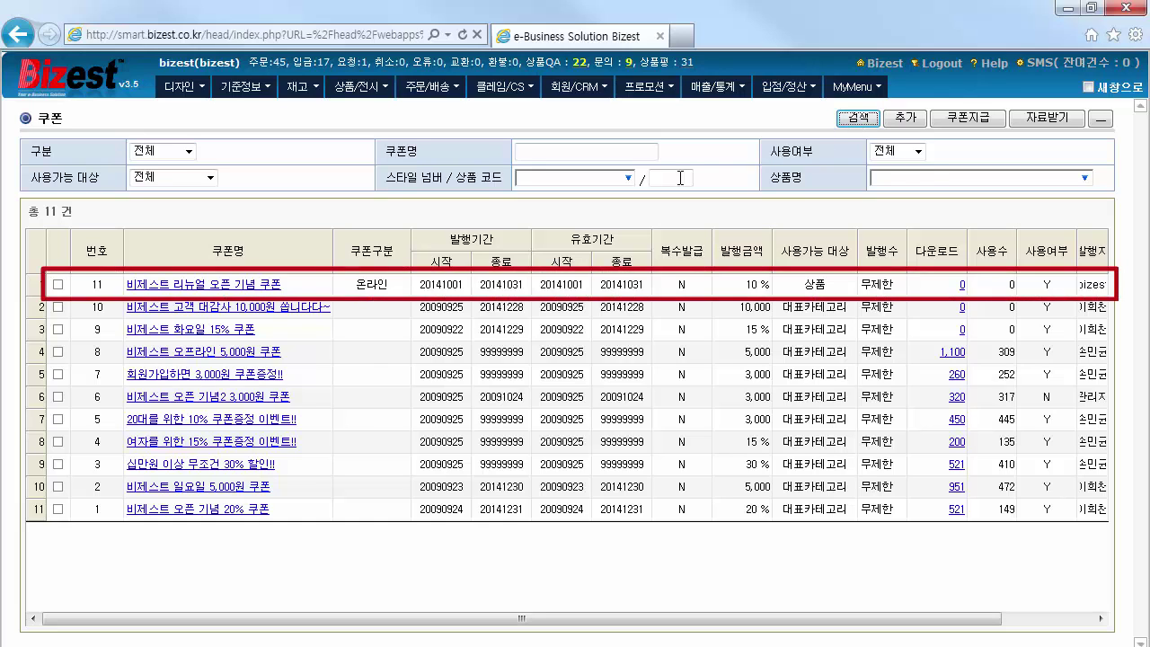
# Open TIVOLI2 from 상품관리, change its product status, and save
pyautogui.click(381, 90)
pyautogui.click(396, 114)
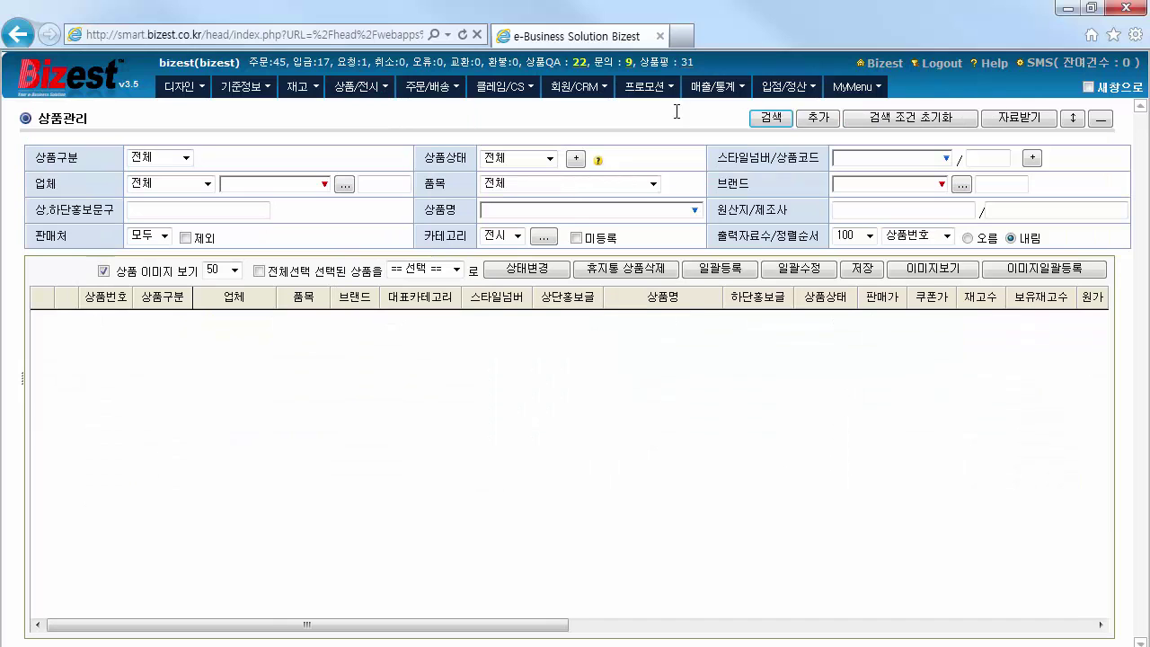
pyautogui.click(771, 117)
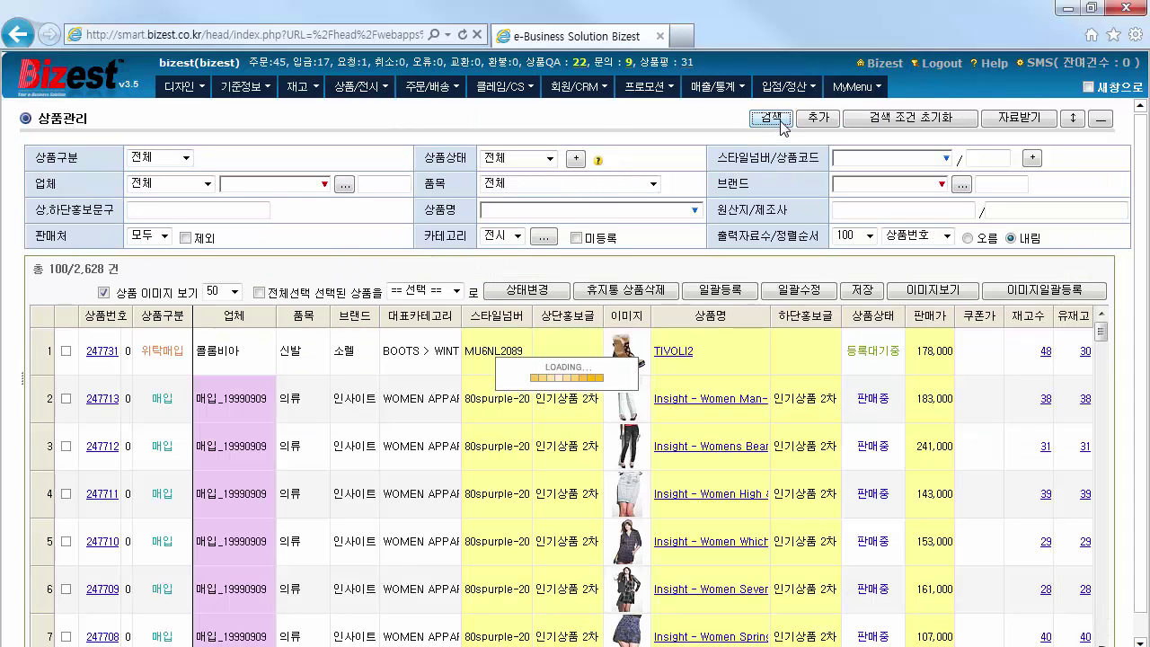
pyautogui.click(708, 363)
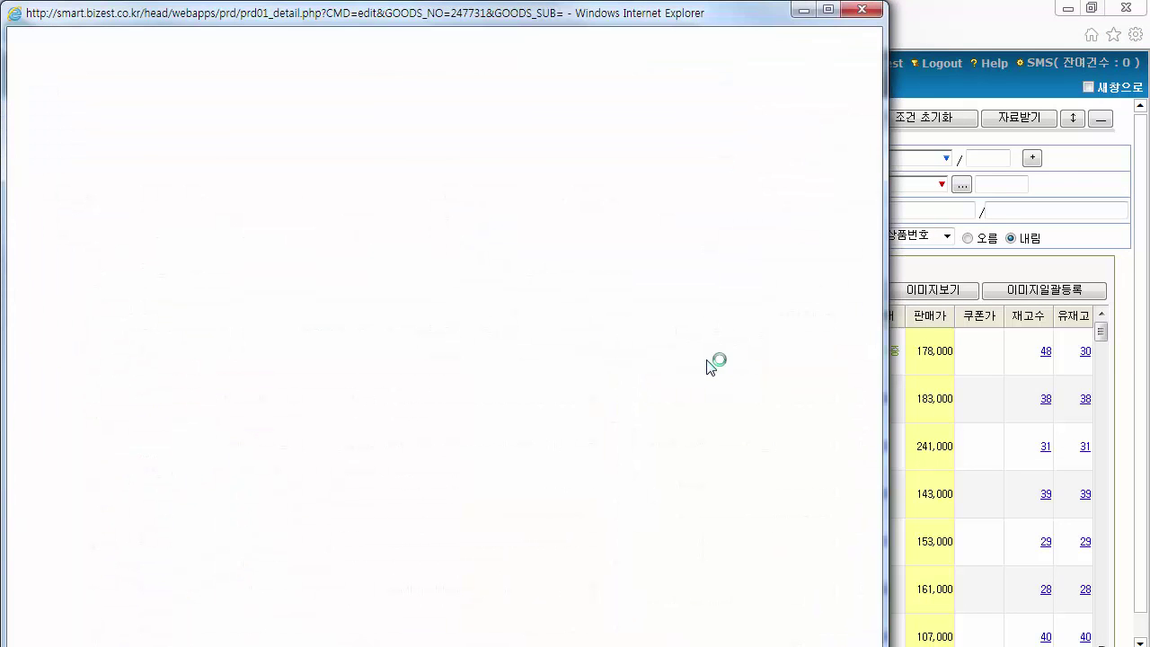
pyautogui.moveTo(873, 193); pyautogui.dragTo(878, 380)
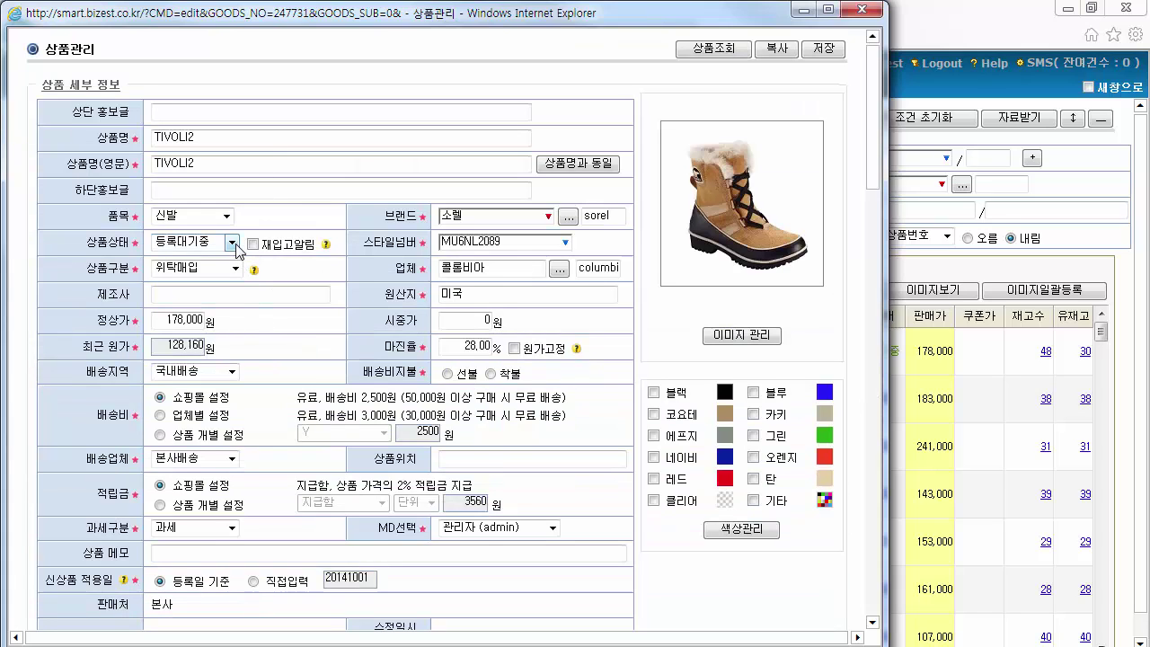
pyautogui.click(231, 242)
pyautogui.click(212, 293)
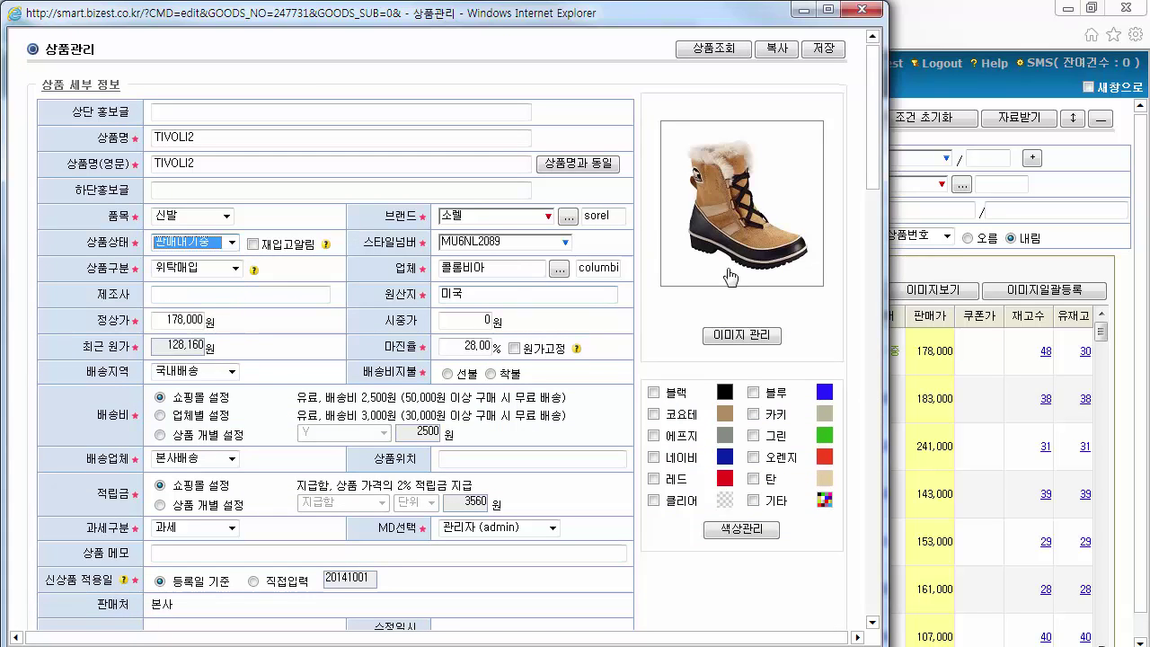
pyautogui.click(823, 47)
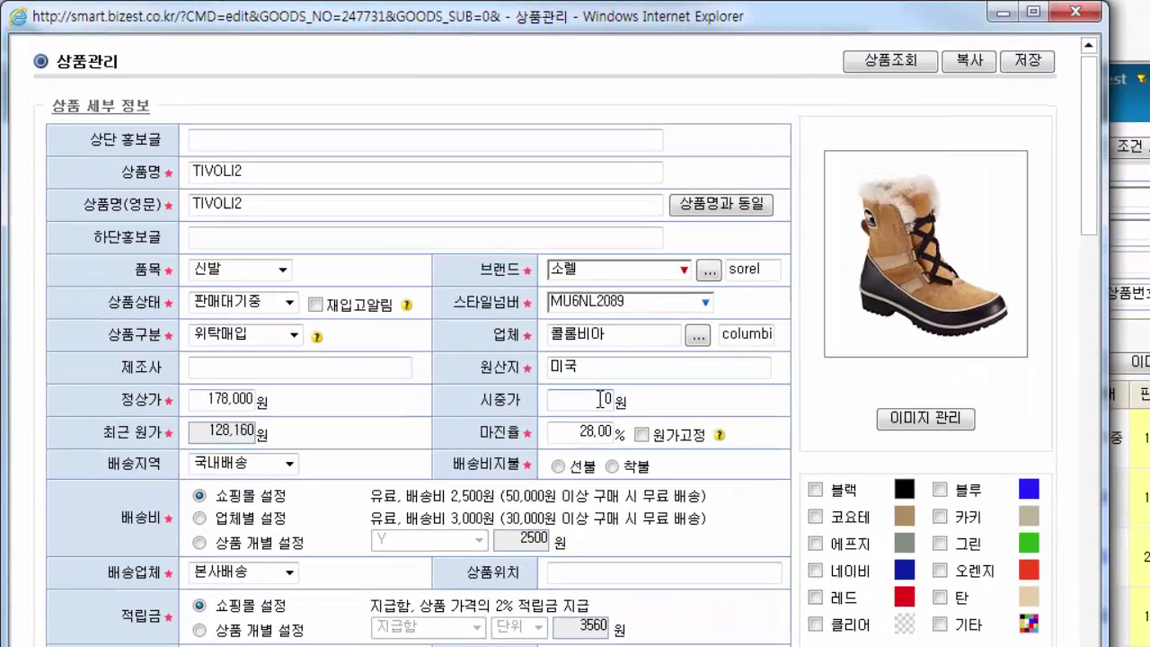
# Set 시중가 to 190,000 and status to 판매중, save, and view it on the storefront
pyautogui.moveTo(508, 338); pyautogui.dragTo(810, 327)
pyautogui.write('190,000')
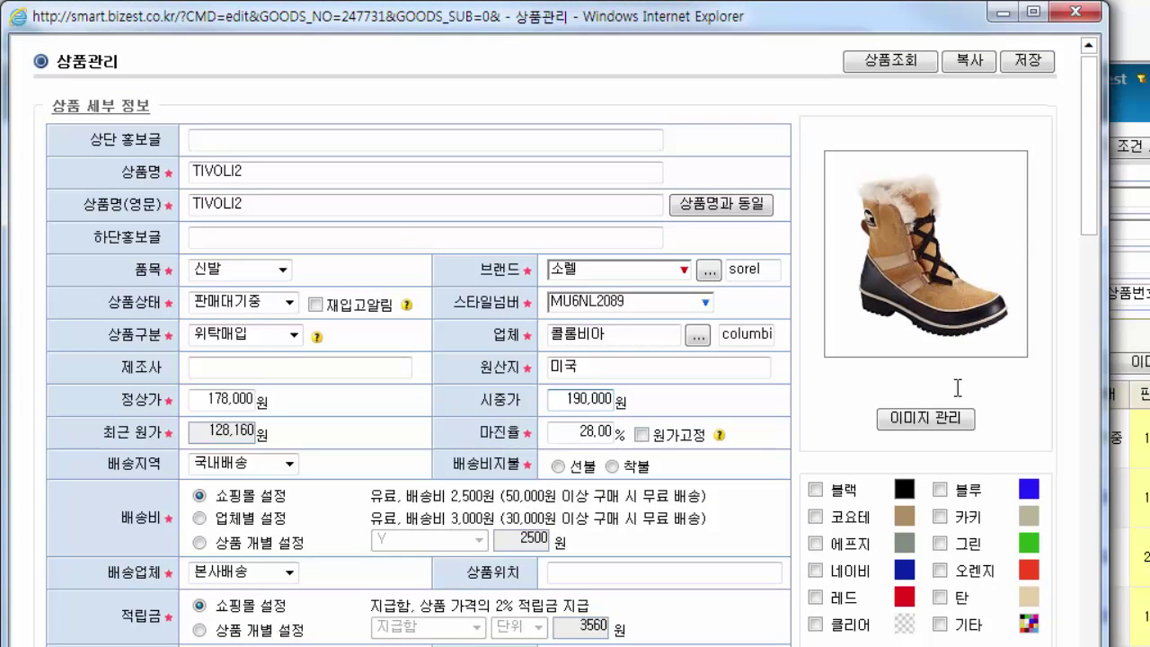
pyautogui.click(288, 303)
pyautogui.click(224, 410)
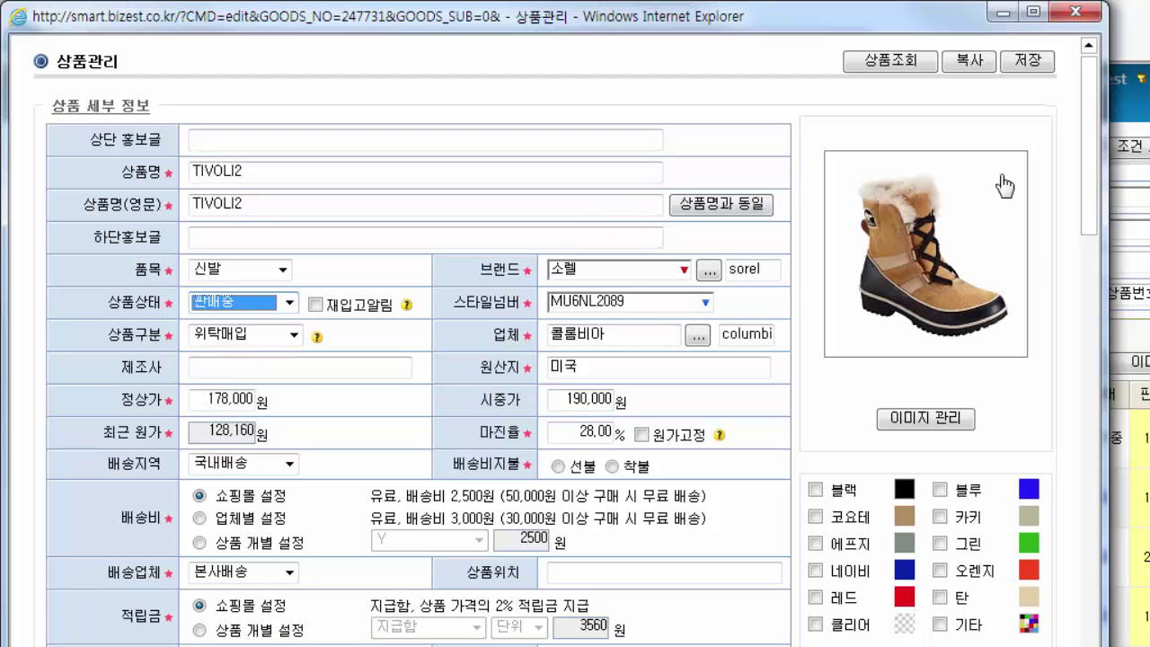
pyautogui.click(1027, 62)
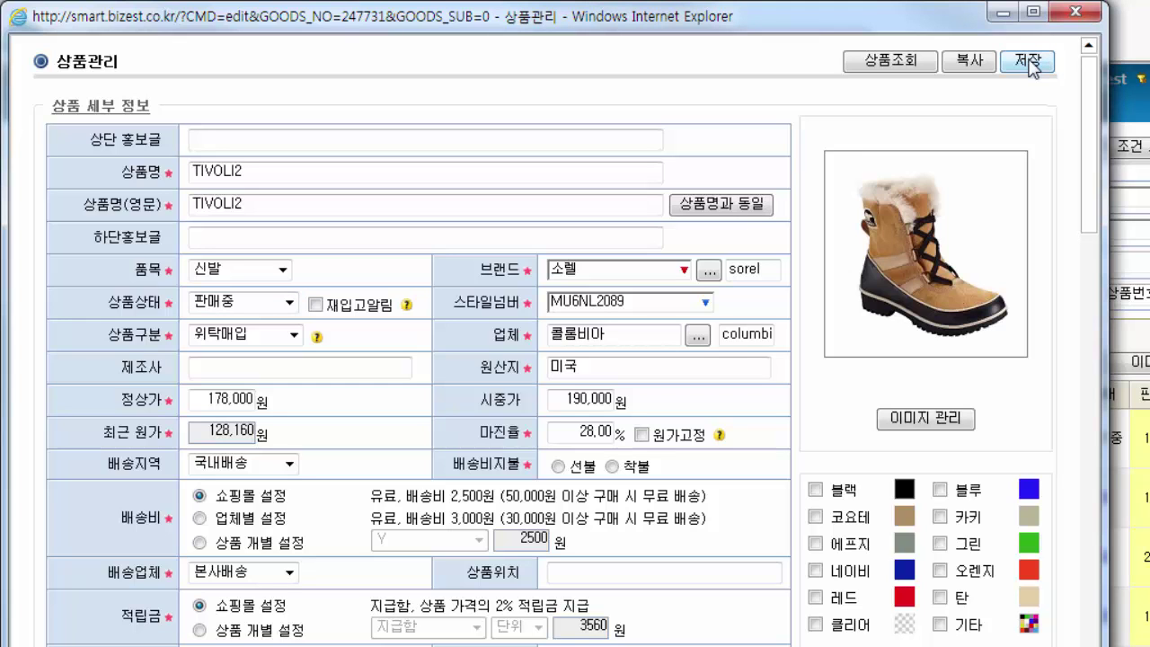
pyautogui.click(918, 63)
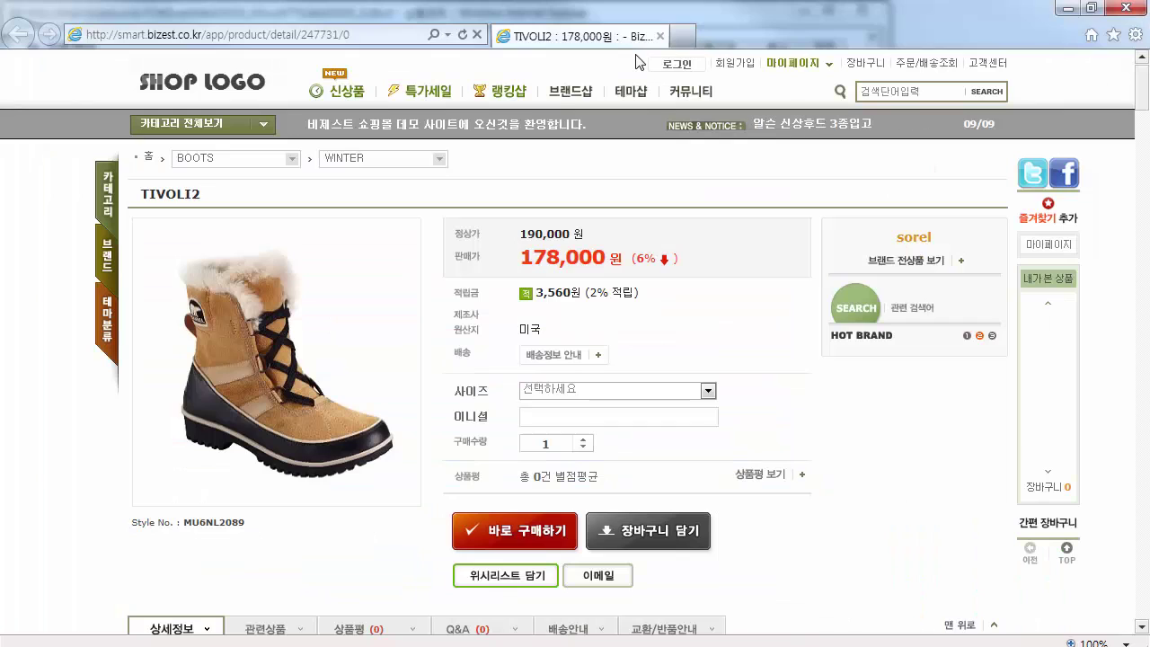
# On TIVOLI2's shop page, check the size list and enter initials, then return to the admin product list
pyautogui.click(612, 395)
pyautogui.click(614, 397)
pyautogui.click(617, 418)
pyautogui.write('LEE')
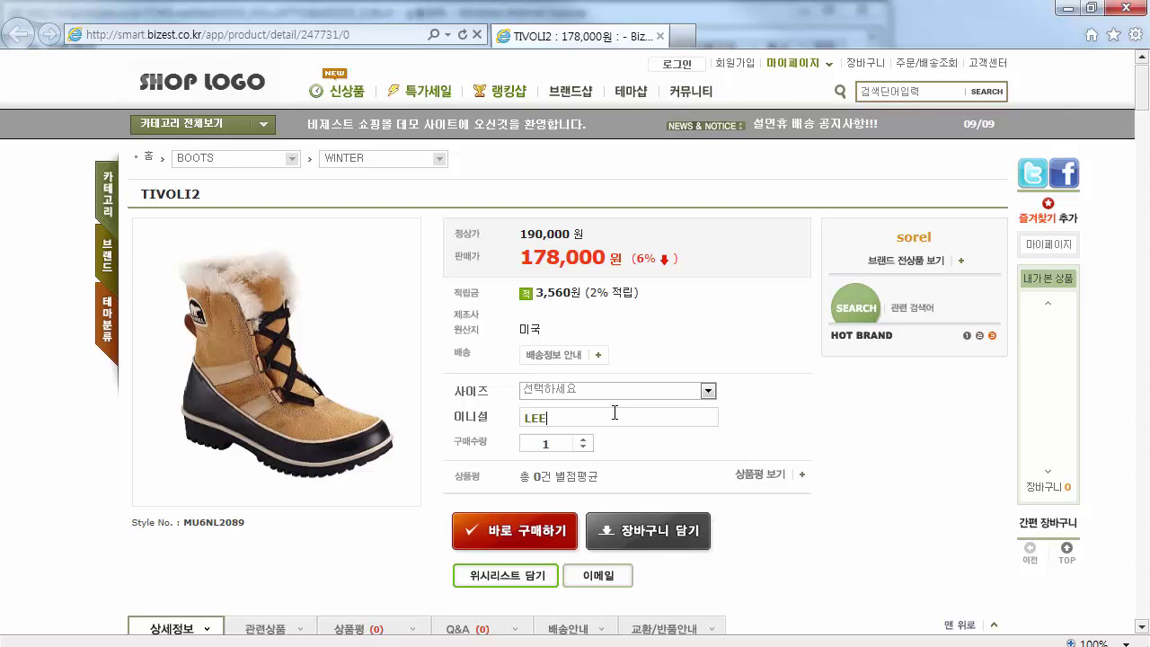
pyautogui.moveTo(1145, 90)
pyautogui.mouseDown()
pyautogui.moveTo(1141, 303)
pyautogui.moveTo(1144, 81)
pyautogui.mouseUp()
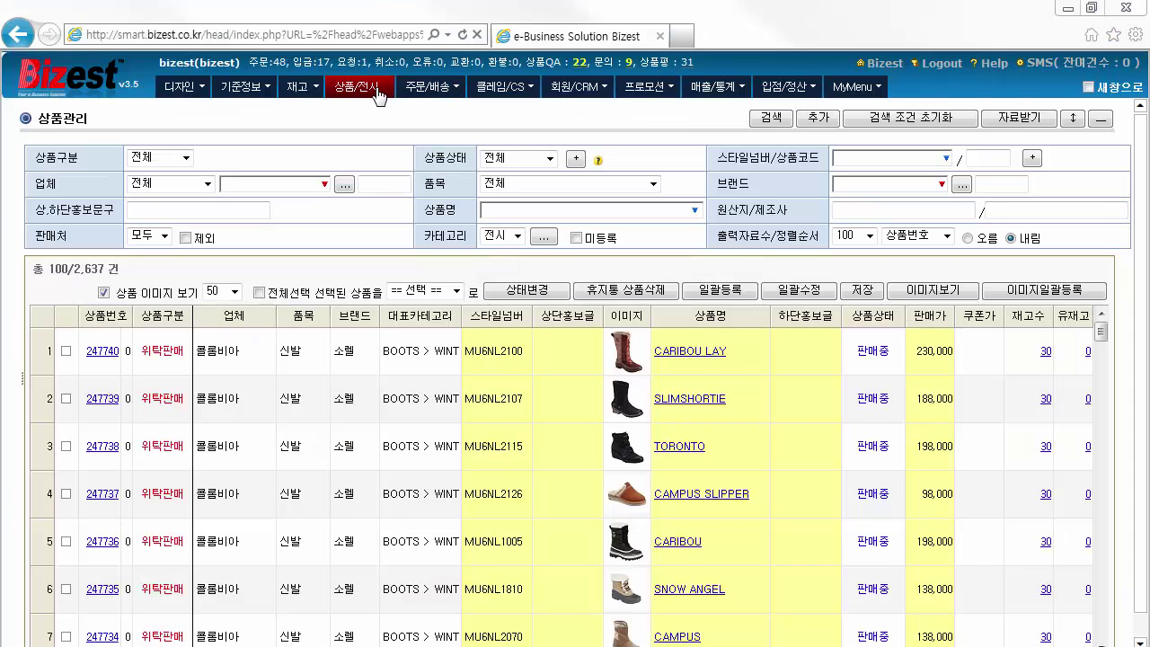
# Open 상품 전시 II (NEW) and list the products displayed in BOOTS > WINTER
pyautogui.moveTo(377, 95)
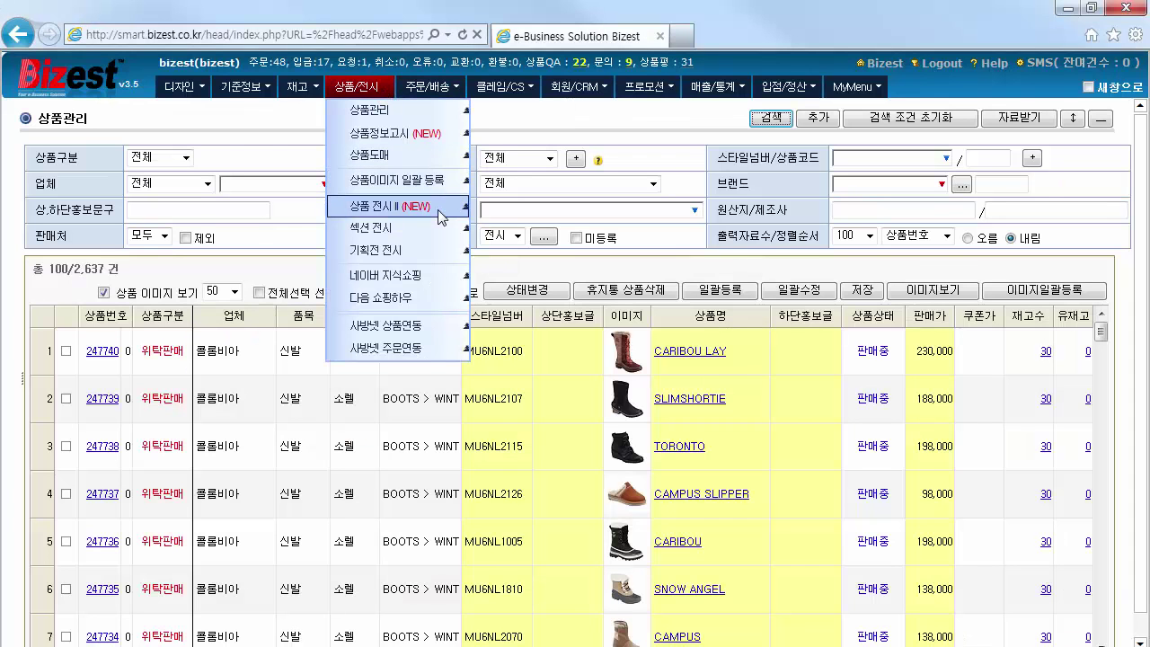
pyautogui.click(441, 216)
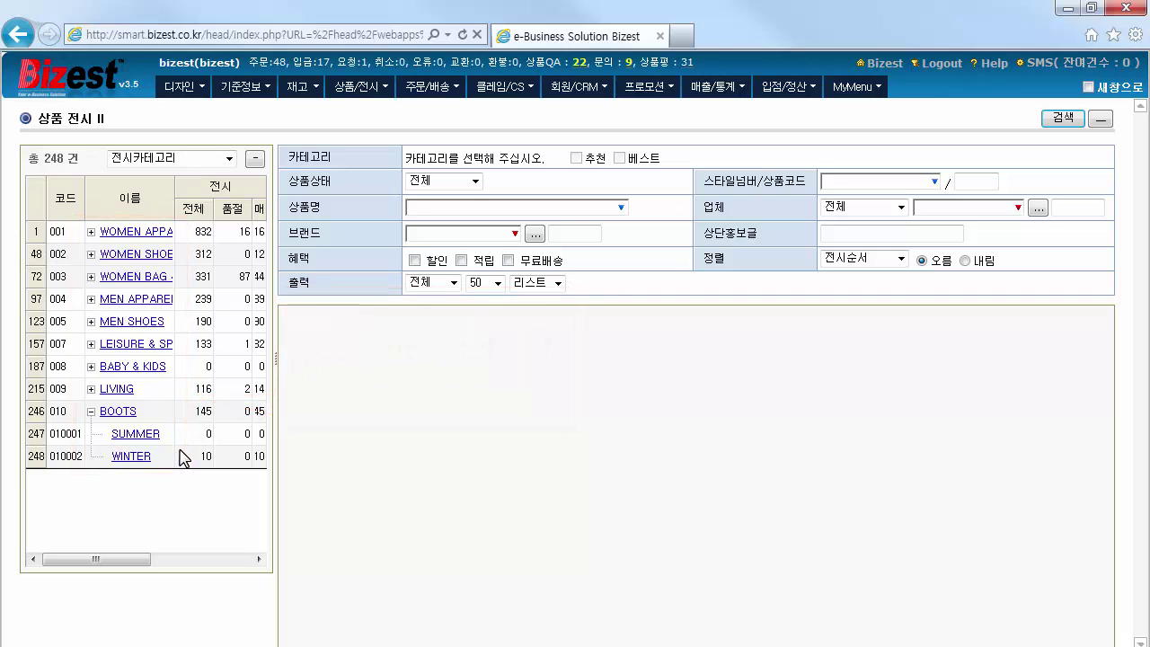
pyautogui.click(147, 458)
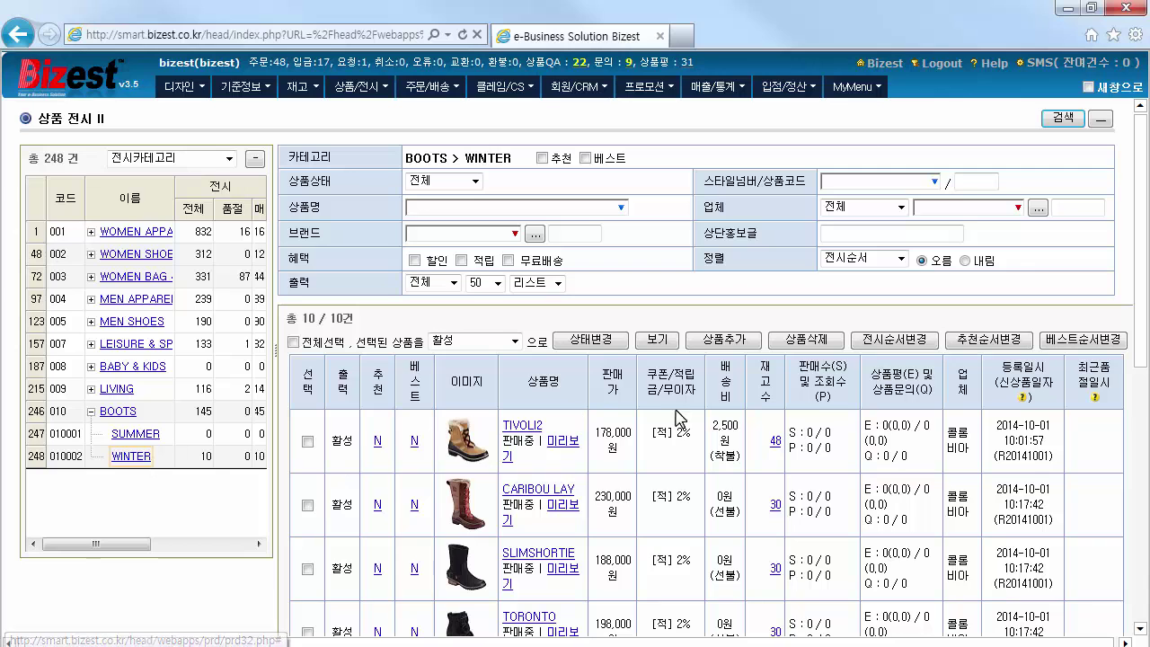
# Add TIVOLI2 to the WINTER display by searching brand 소렐 and 입점업체 vendor 콜롬비아 with thumbnails shown
pyautogui.click(756, 340)
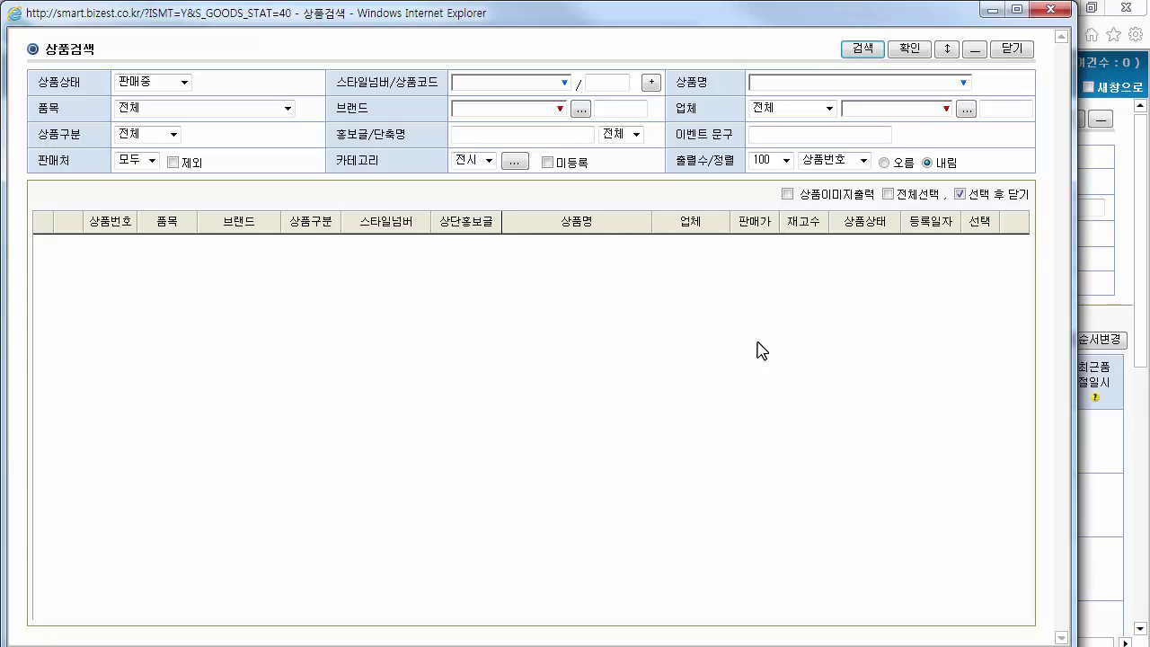
pyautogui.click(580, 109)
pyautogui.click(828, 108)
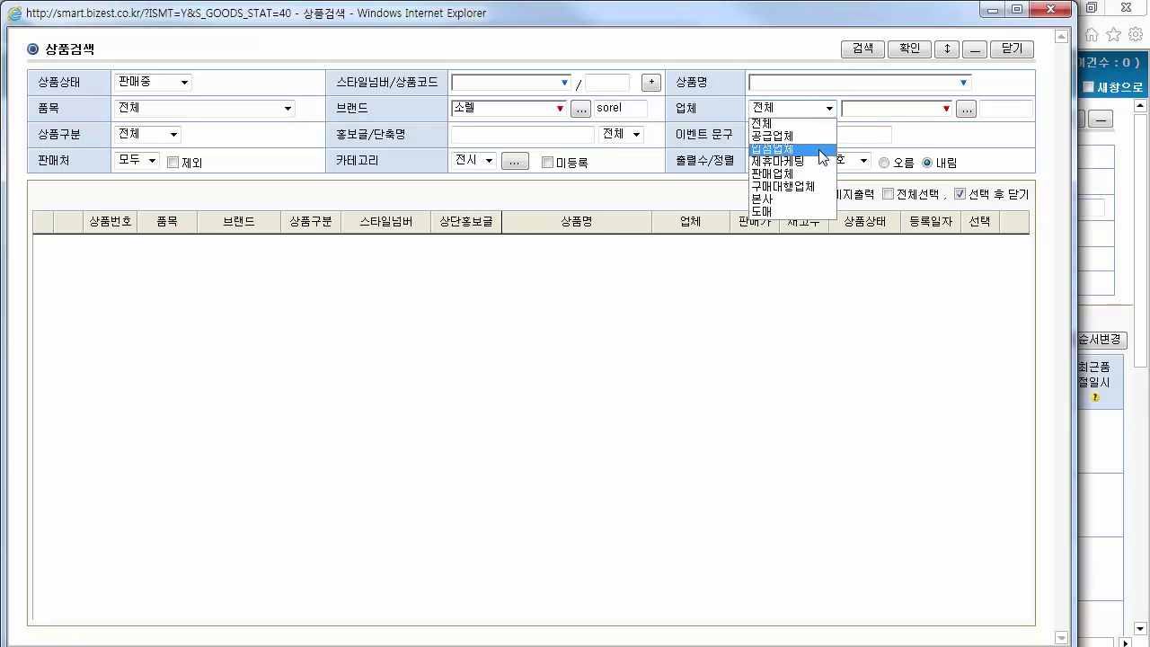
pyautogui.click(772, 148)
pyautogui.click(966, 108)
pyautogui.click(872, 51)
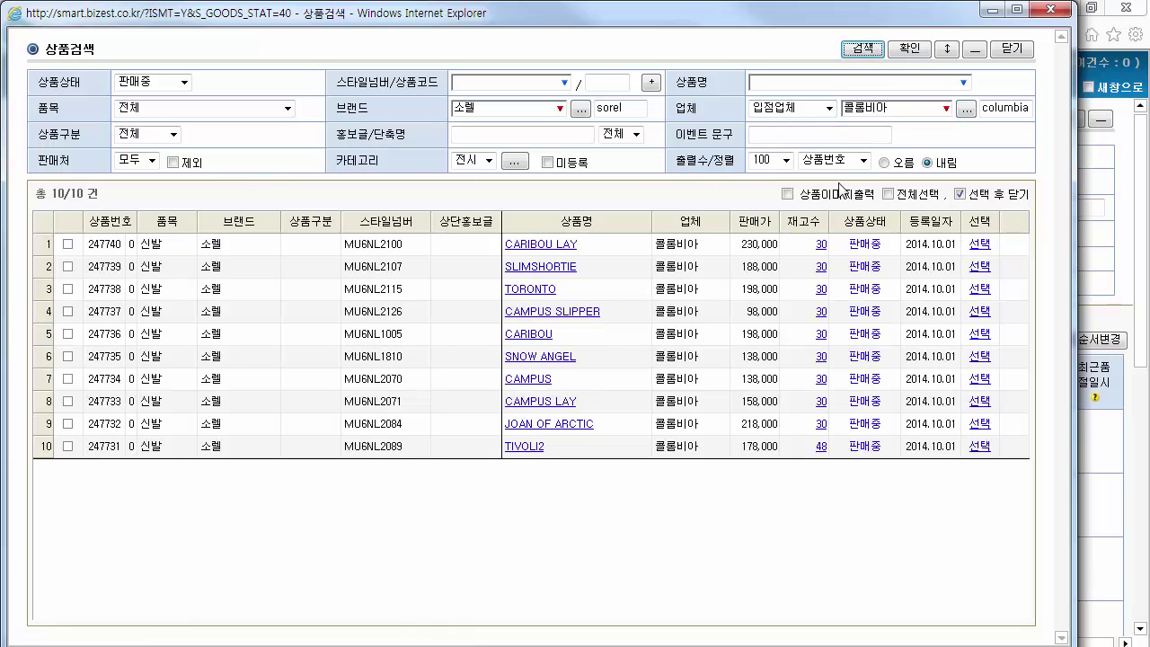
pyautogui.click(787, 194)
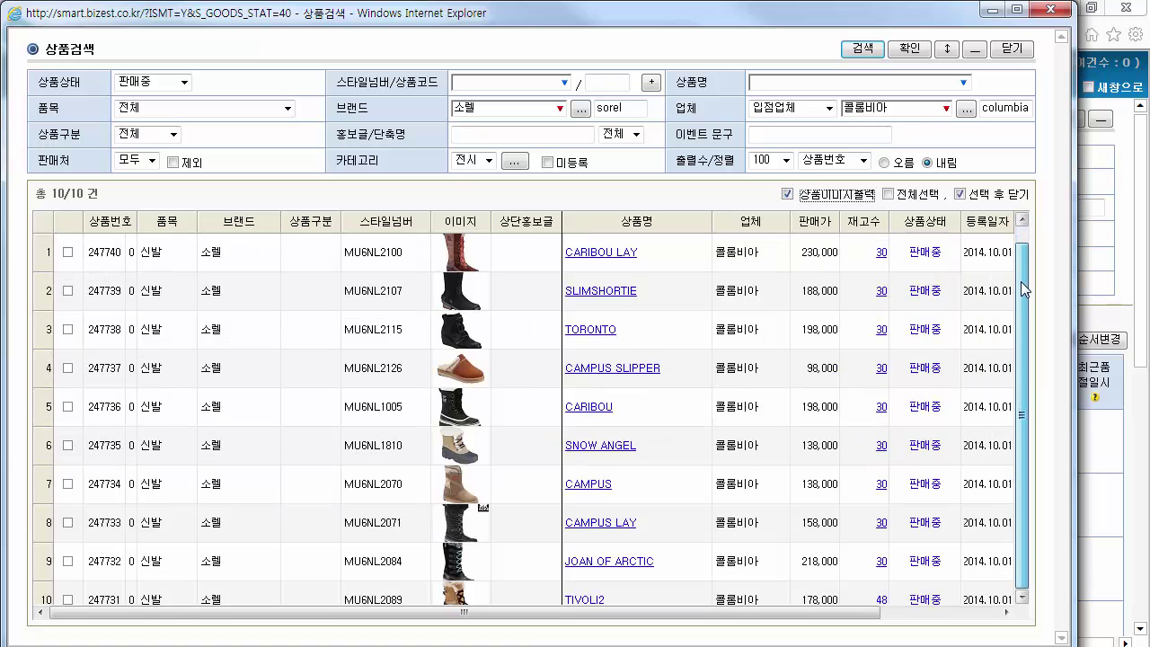
pyautogui.scroll(-1, 1021, 303)
pyautogui.click(68, 561)
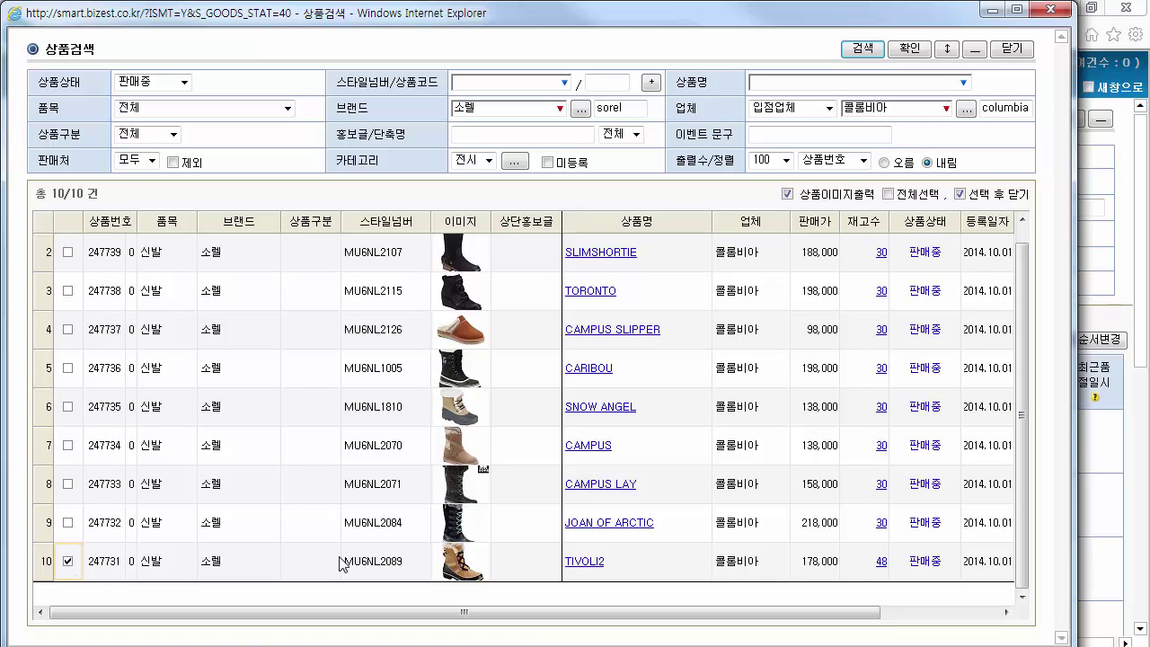
pyautogui.click(916, 51)
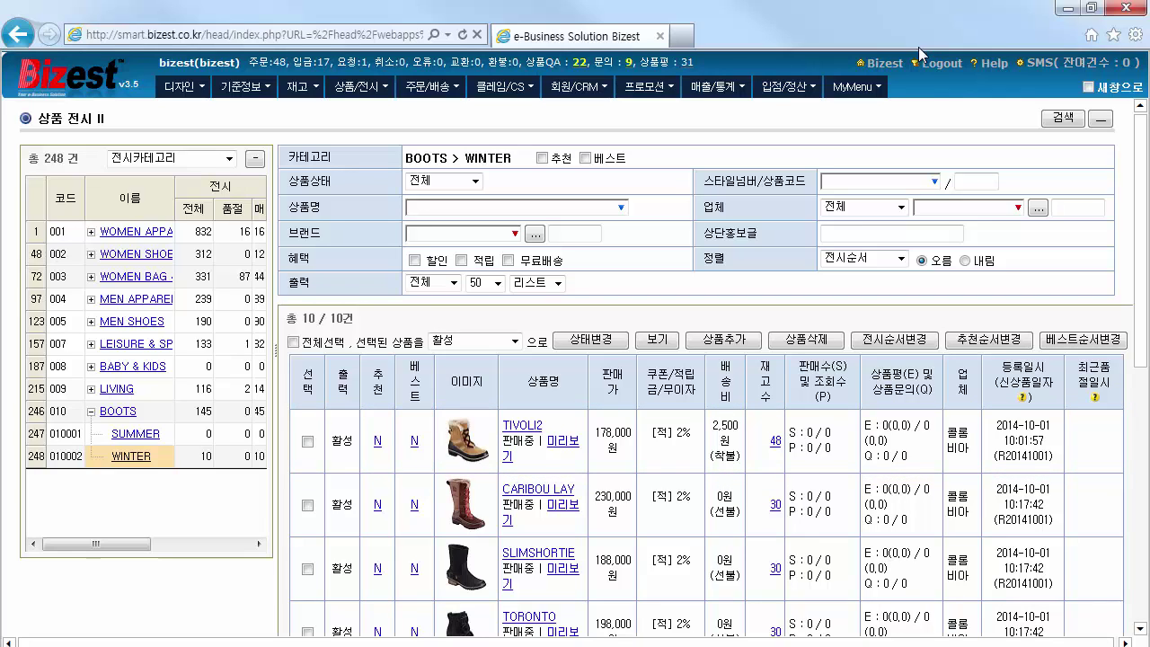
# Delete TIVOLI2 from the WINTER display, leaving 9 products, and open the display-order window
pyautogui.click(307, 441)
pyautogui.click(829, 347)
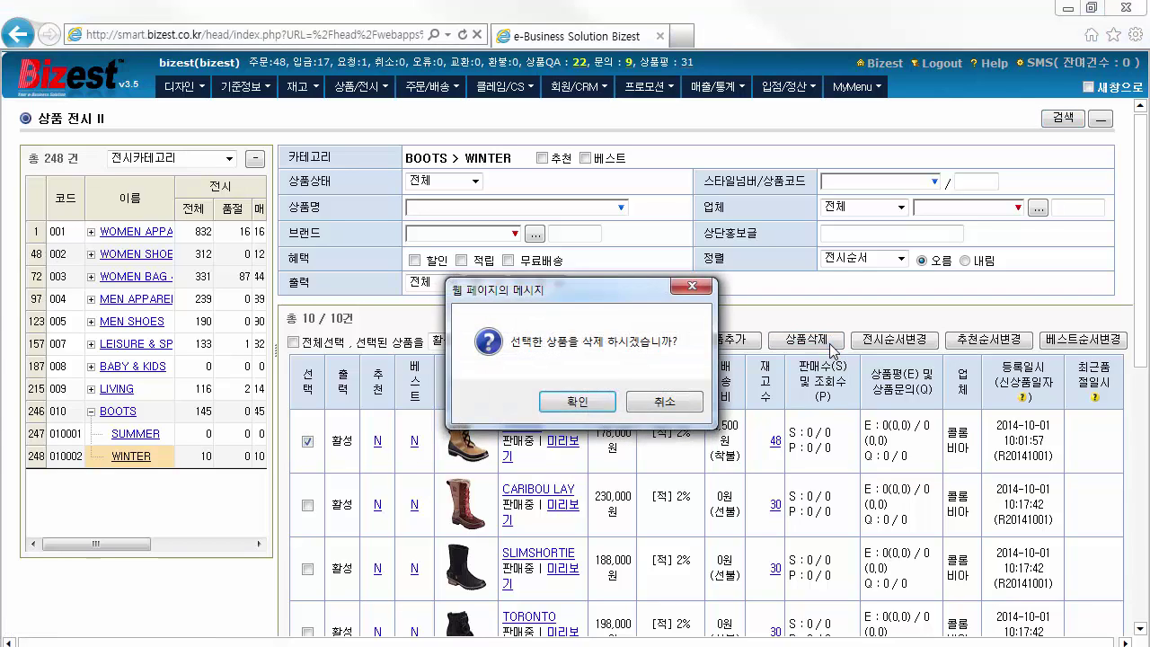
pyautogui.click(590, 401)
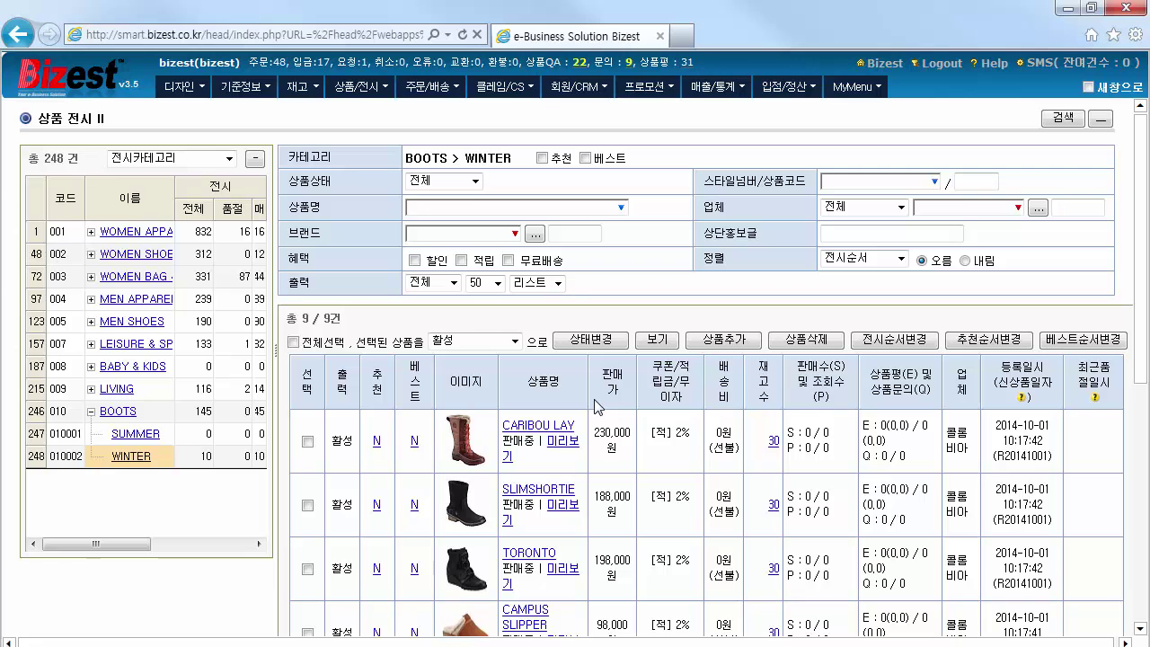
pyautogui.click(893, 340)
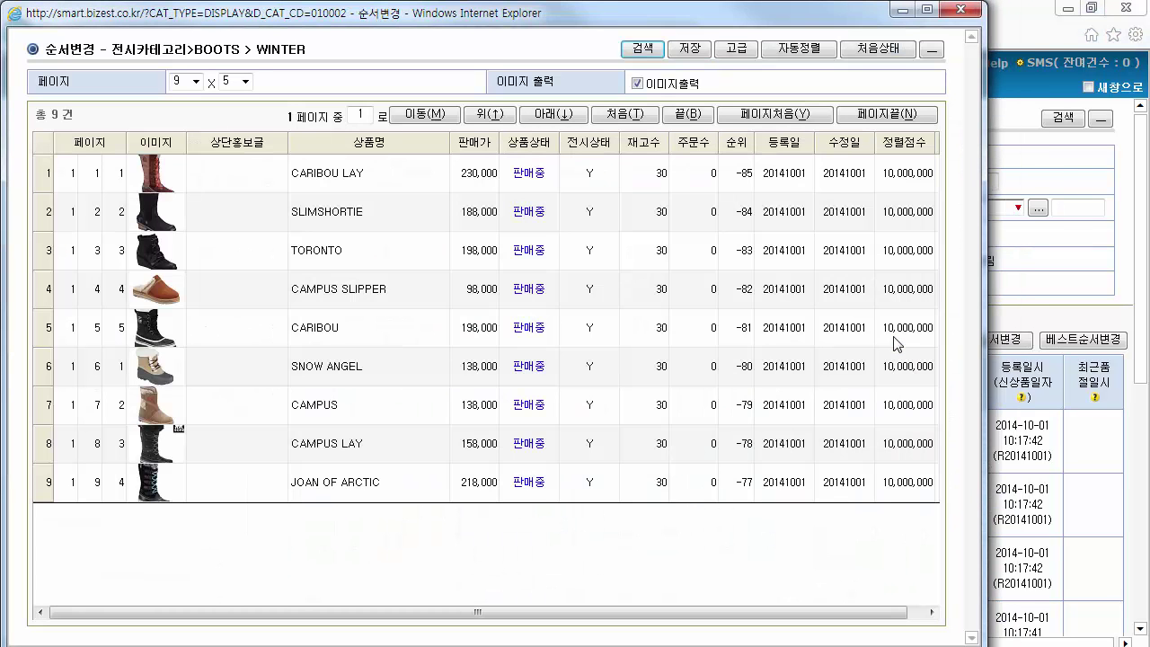
# Sort the WINTER order list by 상품명, then 재고수, then 순서, and hide the advanced panel
pyautogui.click(737, 50)
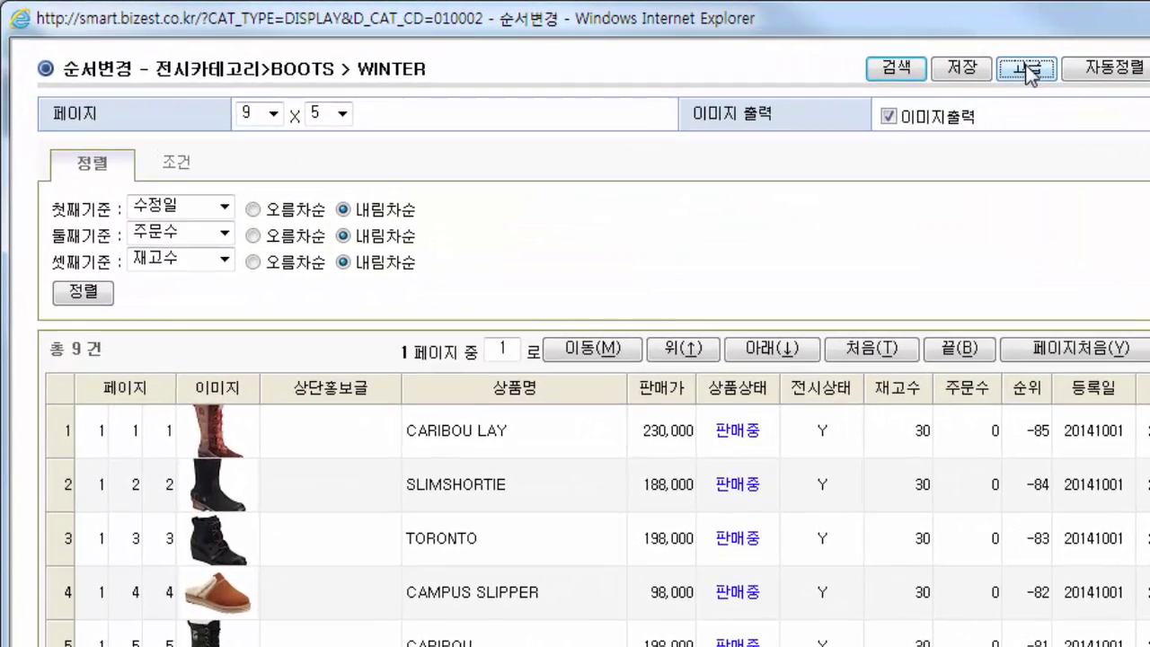
pyautogui.click(223, 207)
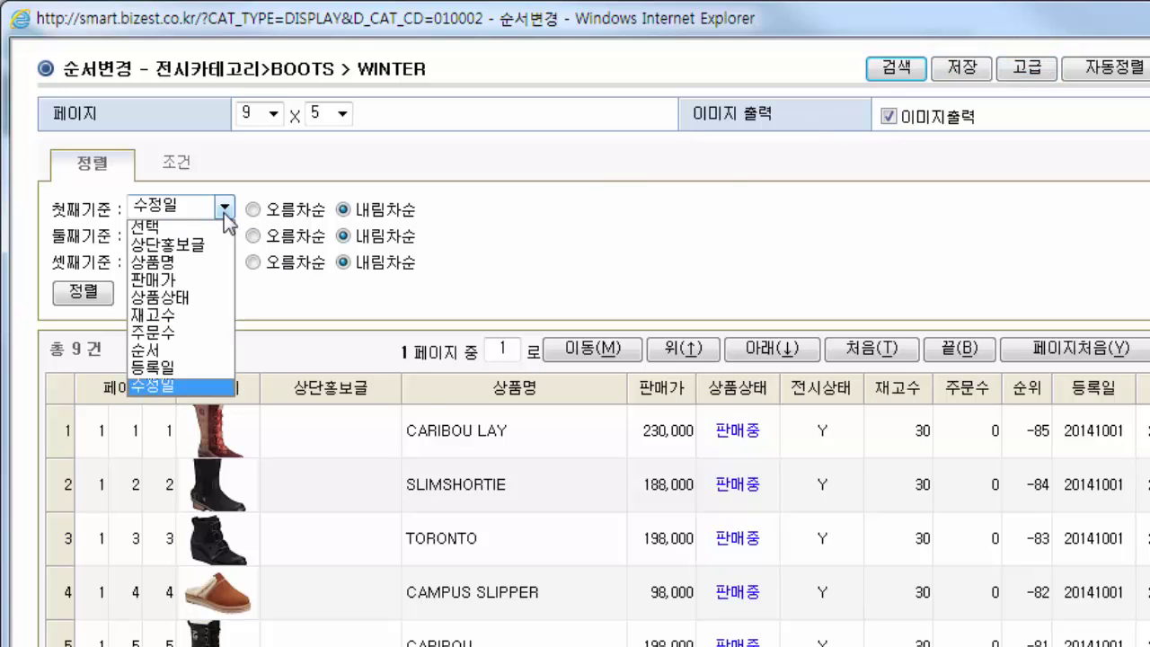
pyautogui.click(199, 262)
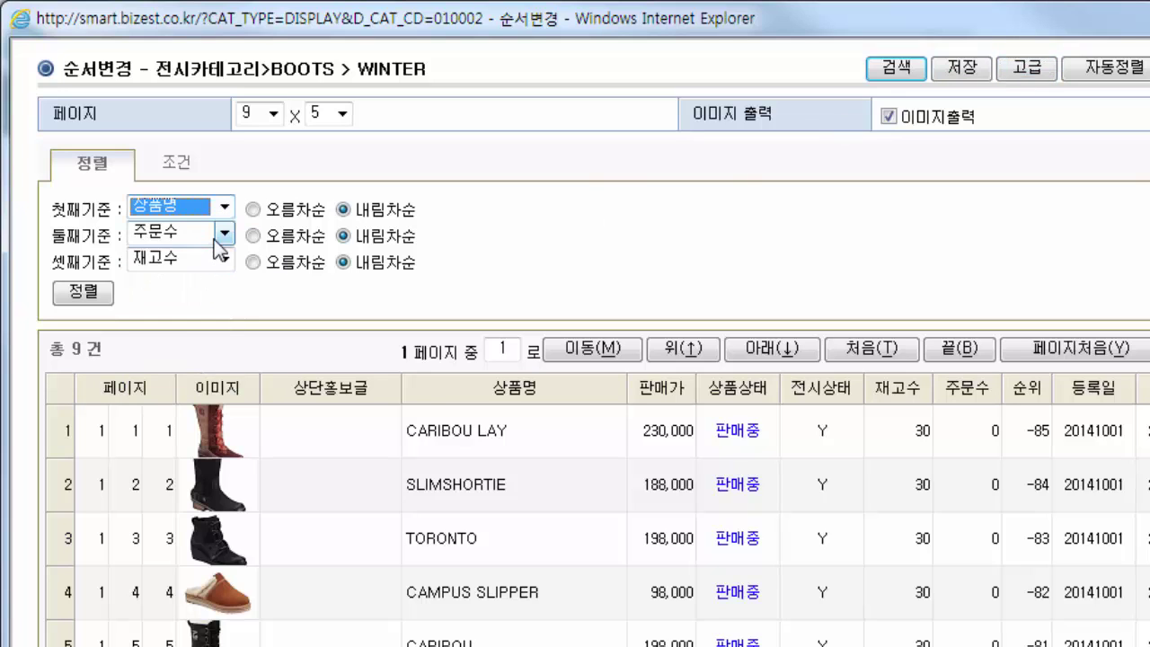
pyautogui.click(224, 233)
pyautogui.click(180, 336)
pyautogui.click(223, 261)
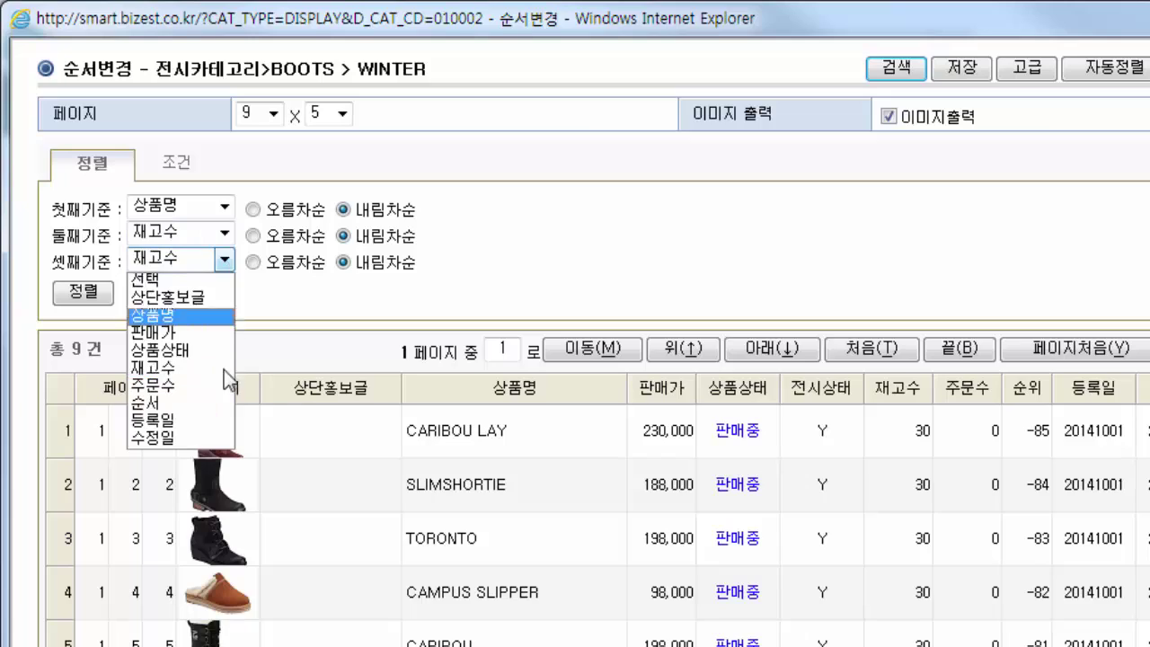
pyautogui.click(216, 401)
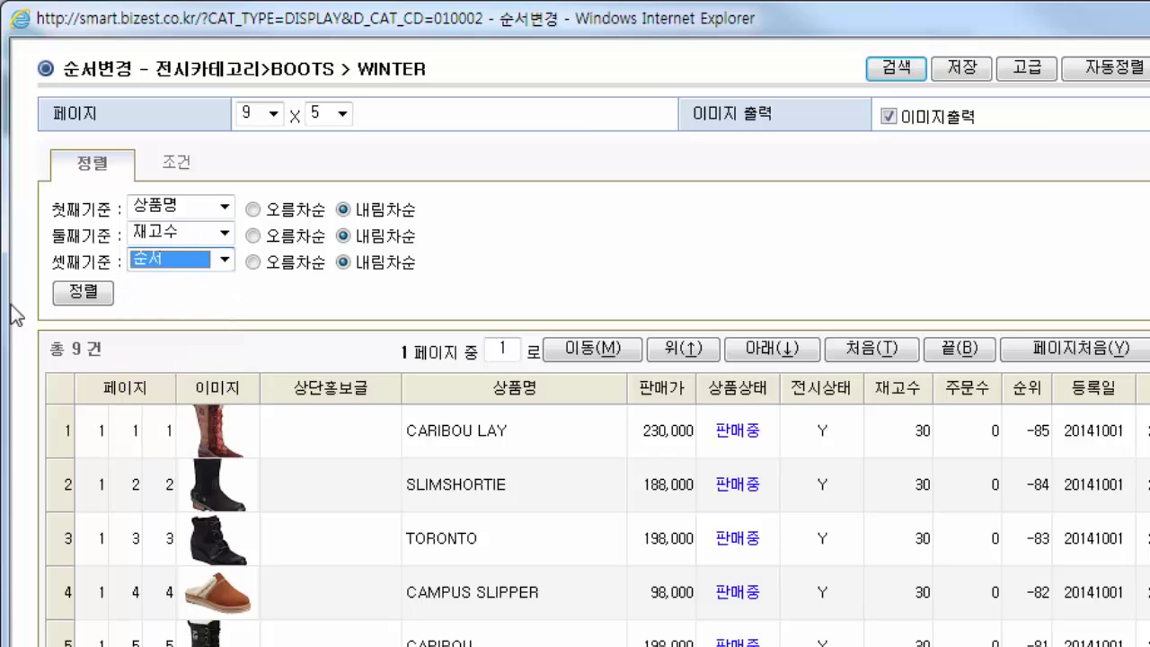
pyautogui.click(80, 290)
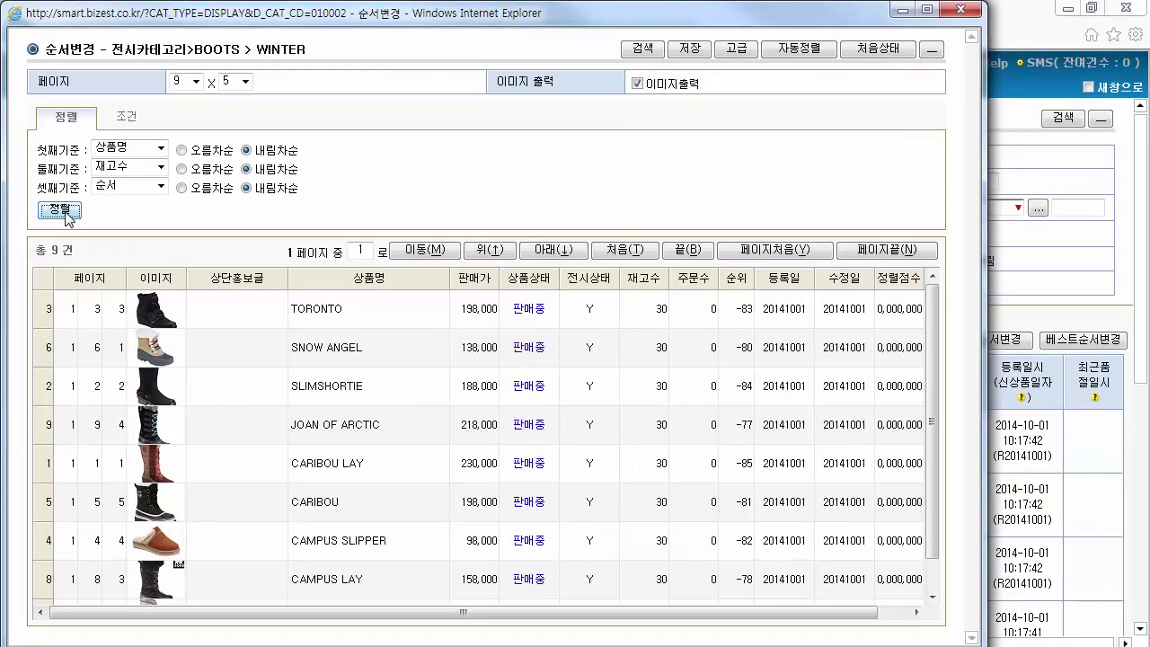
pyautogui.click(737, 50)
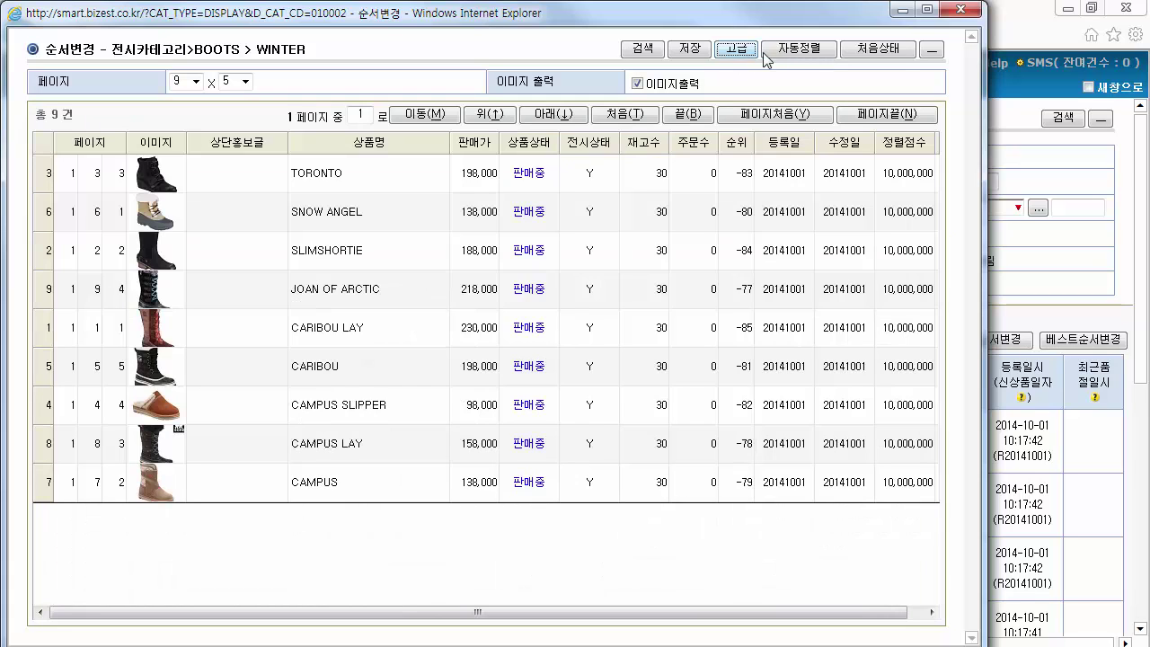
# Move TORONTO through JOAN OF ARCTIC together into positions 4–7 of the WINTER order
pyautogui.click(796, 52)
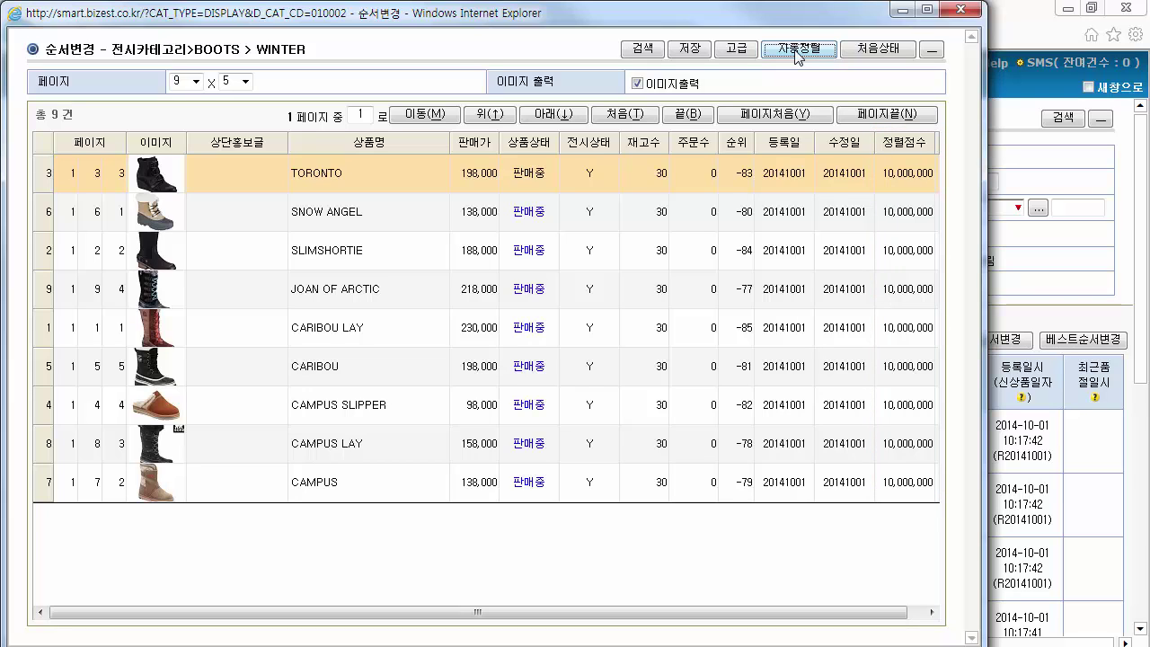
pyautogui.click(796, 54)
pyautogui.moveTo(548, 221); pyautogui.dragTo(550, 305)
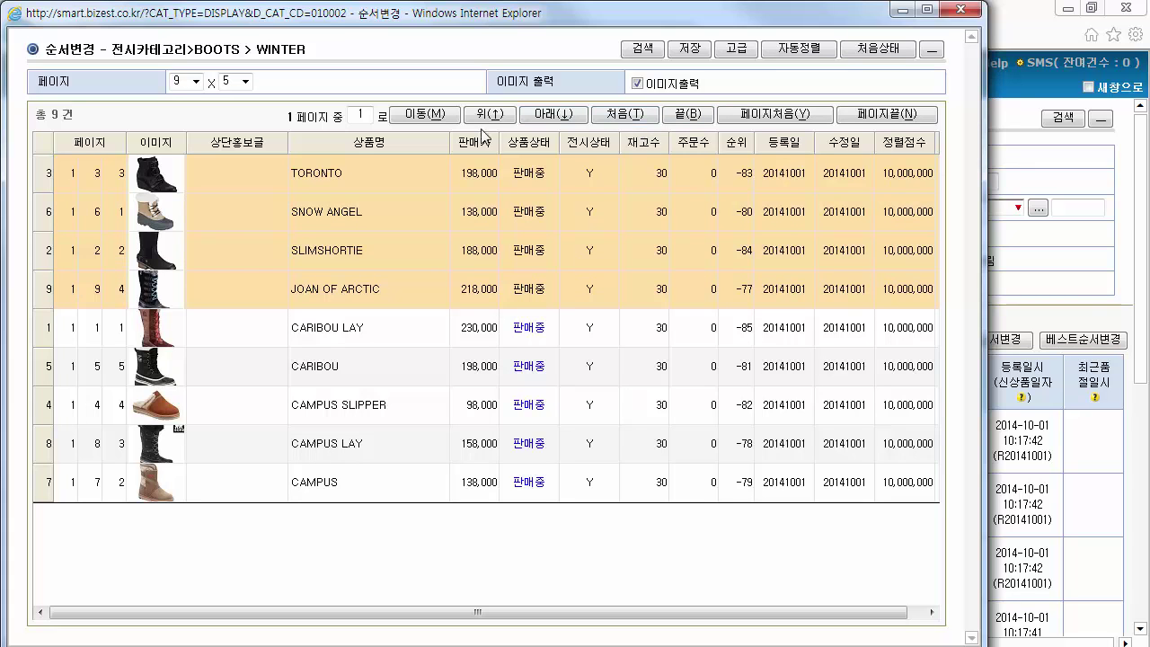
pyautogui.click(558, 118)
pyautogui.click(559, 118)
pyautogui.click(558, 118)
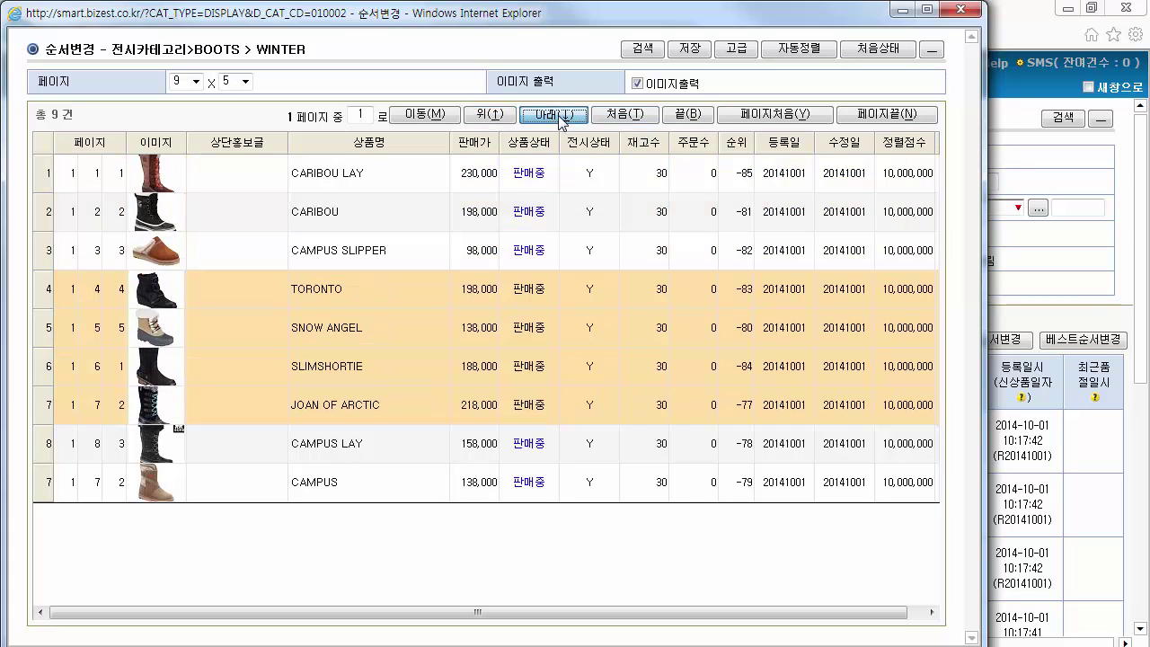
pyautogui.click(559, 117)
pyautogui.click(498, 117)
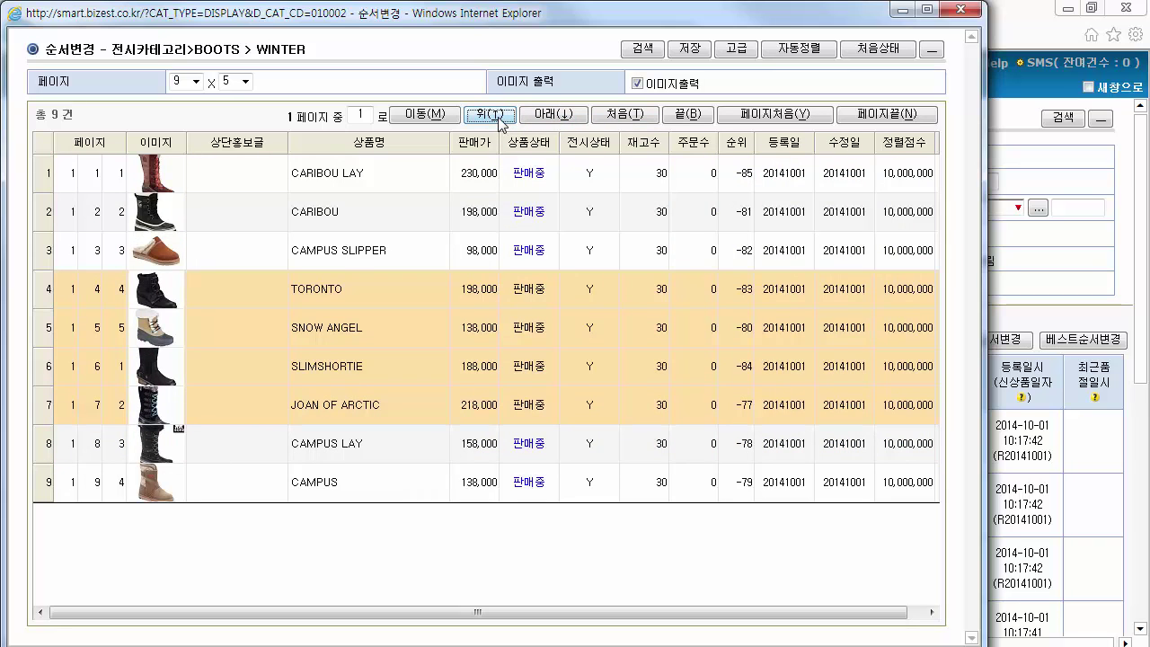
# Save the new WINTER display order, confirm both messages, and close the ordering window
pyautogui.click(691, 51)
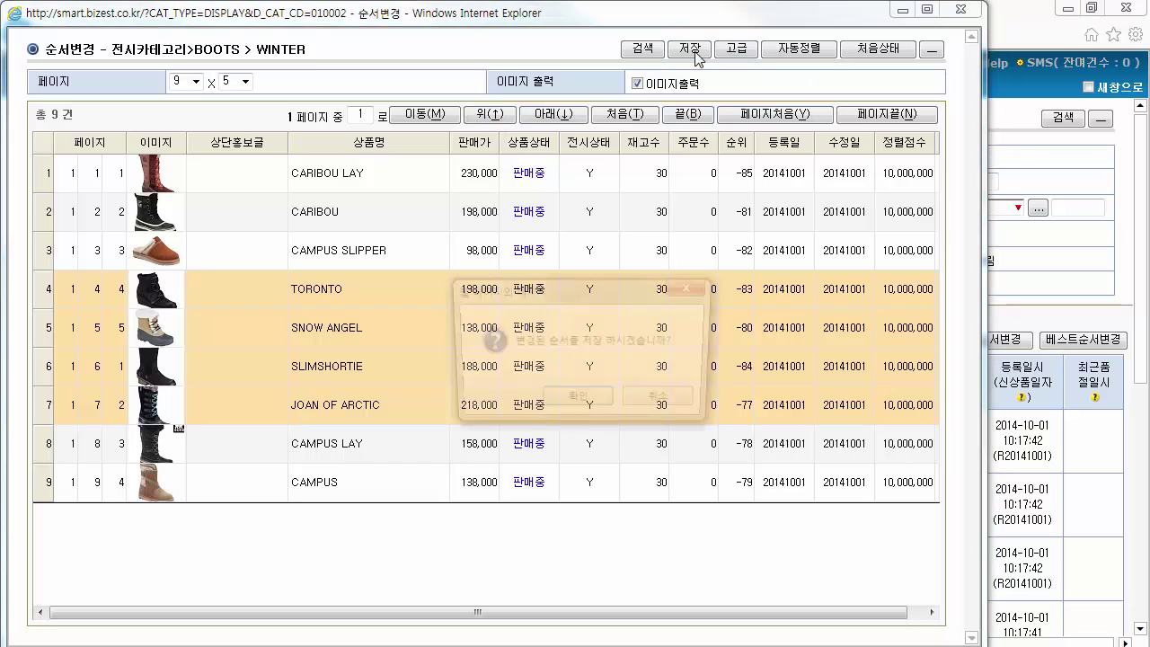
pyautogui.click(591, 404)
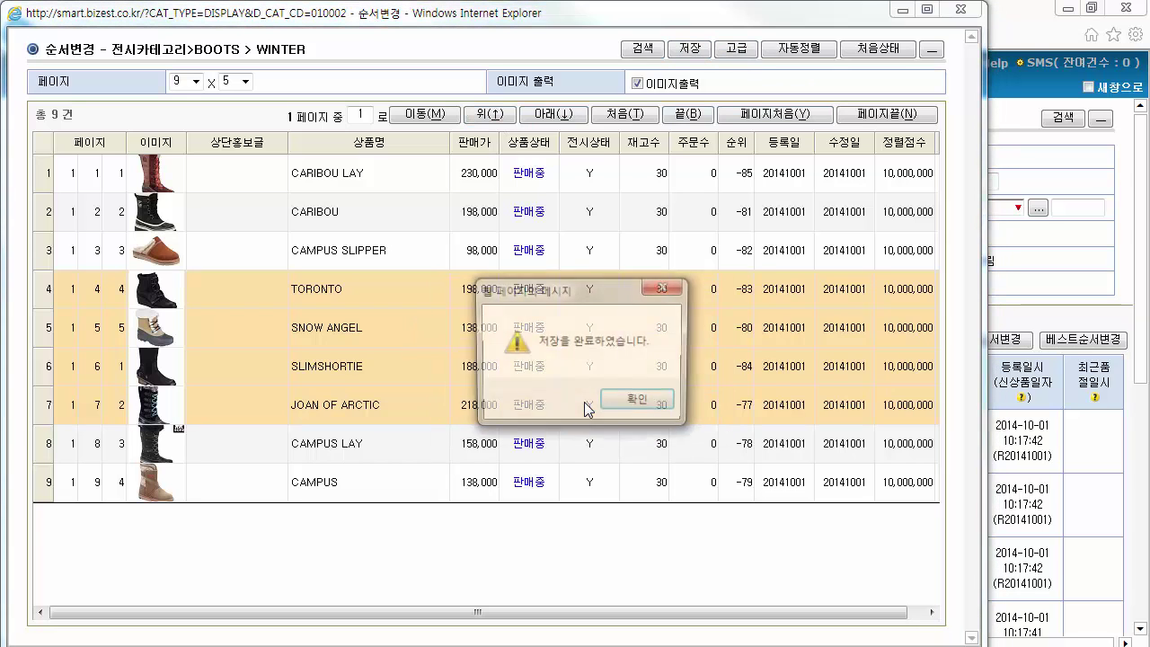
pyautogui.click(639, 402)
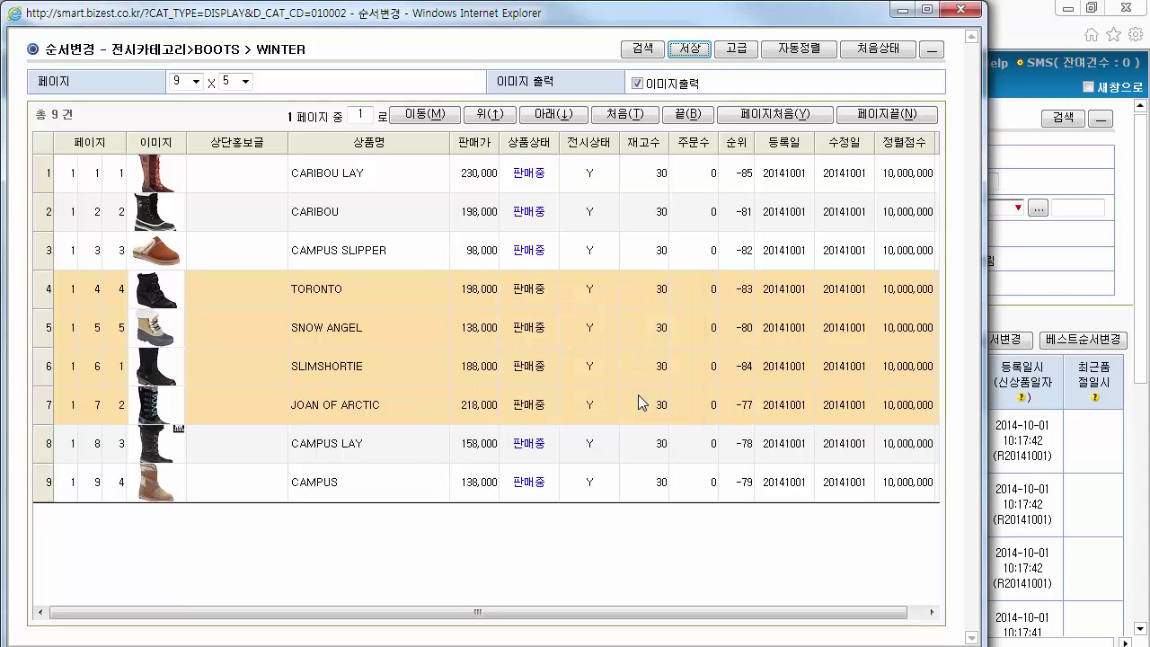
pyautogui.click(959, 11)
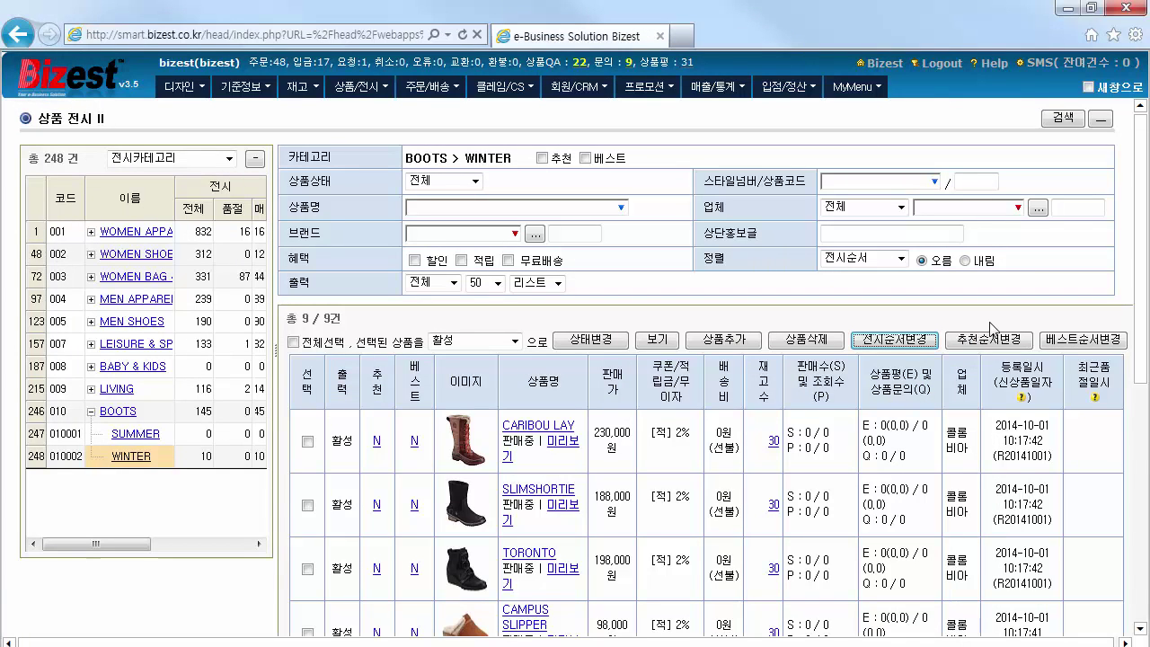
# Mark CARIBOU LAY, CARIBOU and CAMPUS SLIPPER as recommended WINTER products
pyautogui.moveTo(1139, 302); pyautogui.dragTo(1137, 381)
pyautogui.click(376, 279)
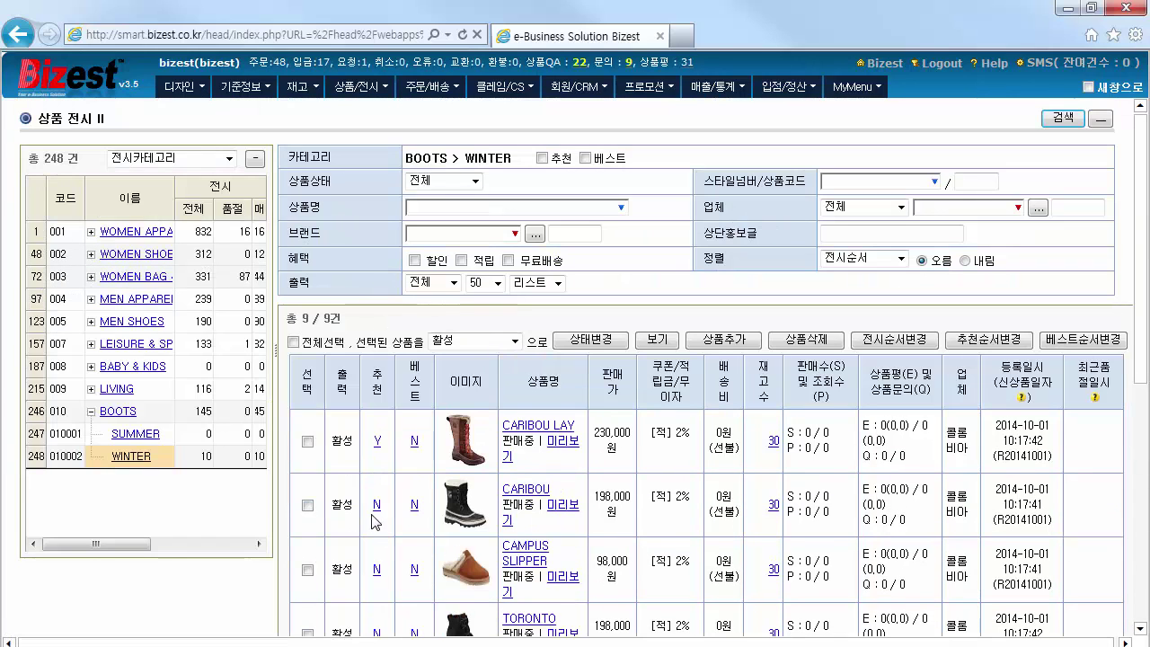
pyautogui.click(377, 504)
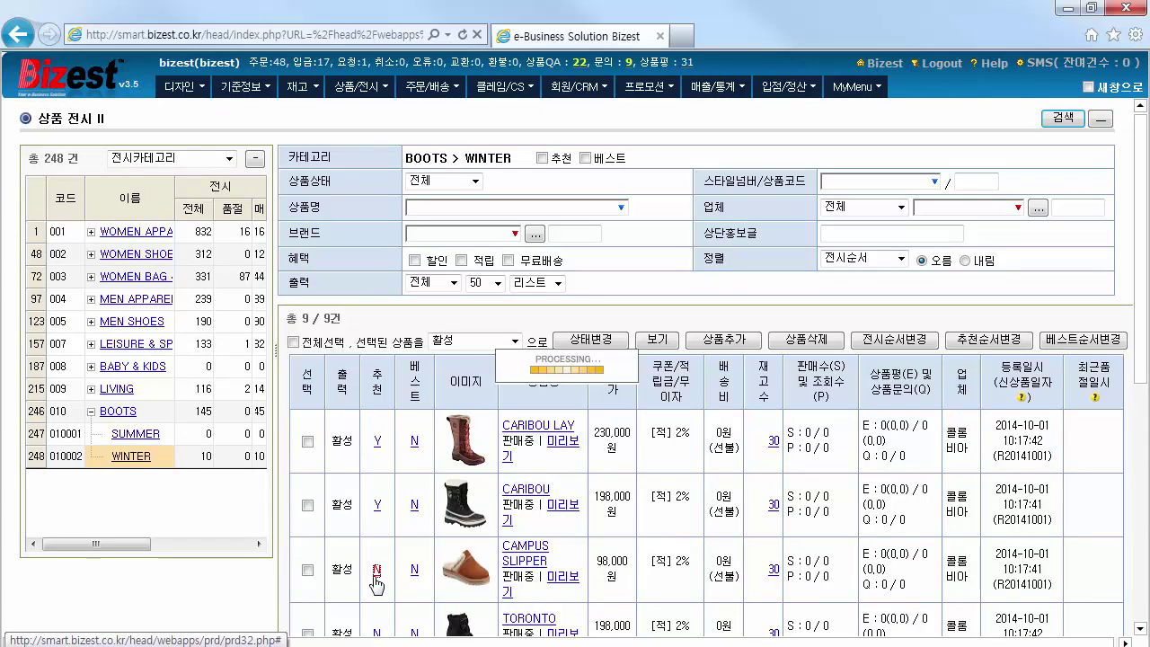
pyautogui.click(375, 575)
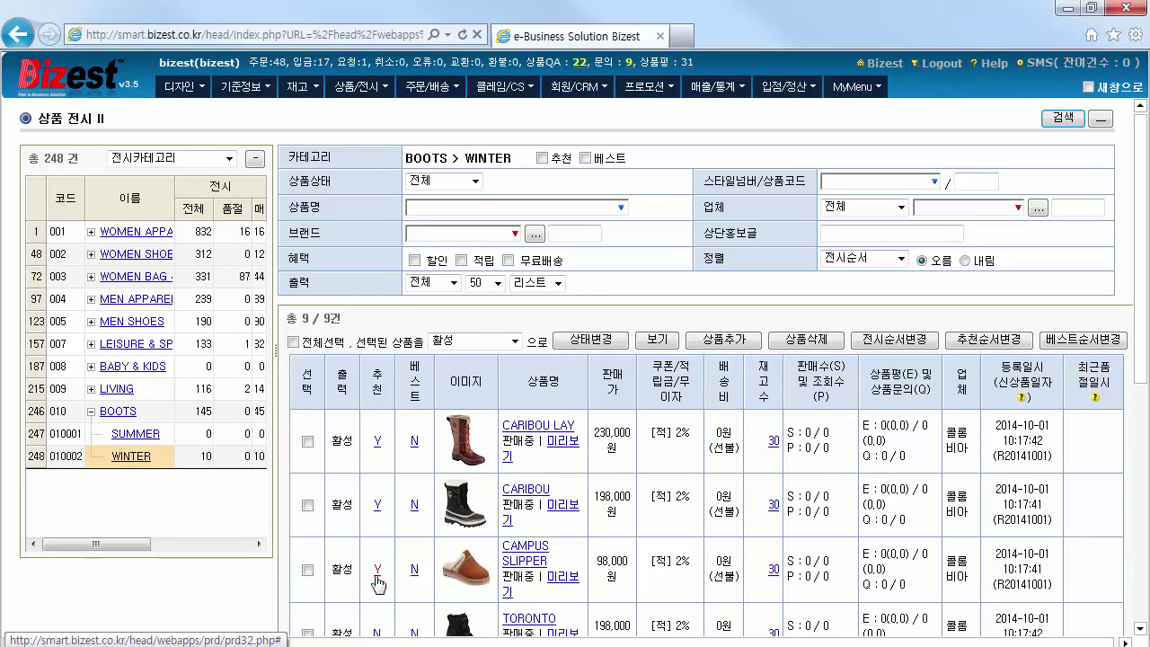
# Save the recommended order as CARIBOU LAY, CAMPUS SLIPPER, CARIBOU and close the window
pyautogui.click(1014, 345)
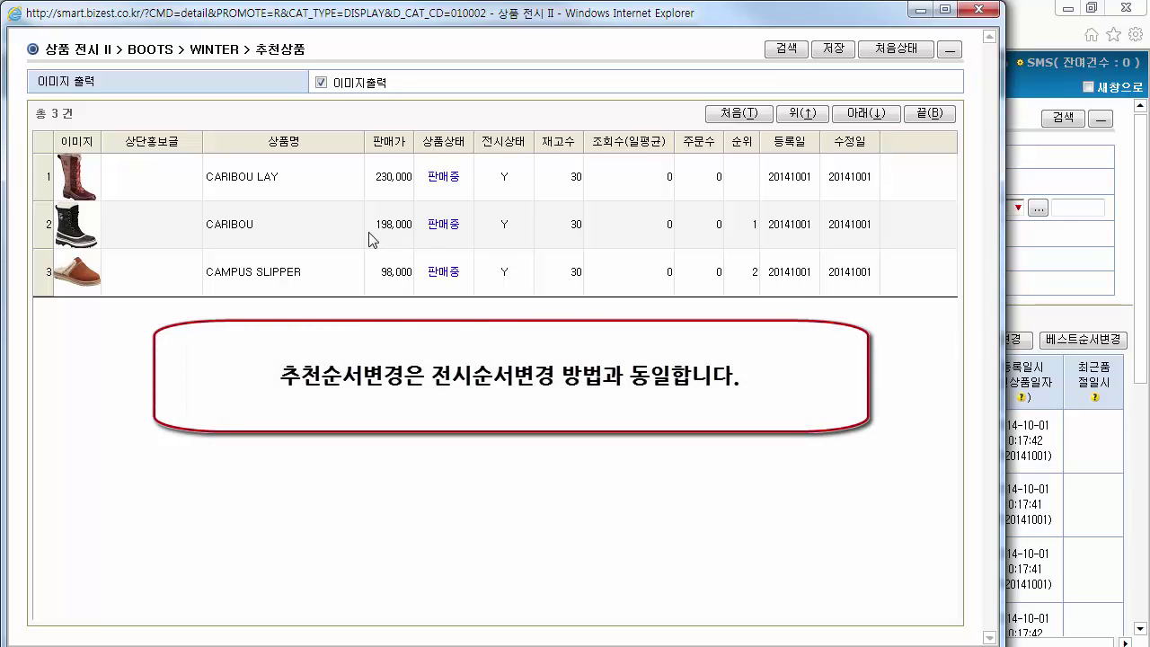
pyautogui.click(373, 240)
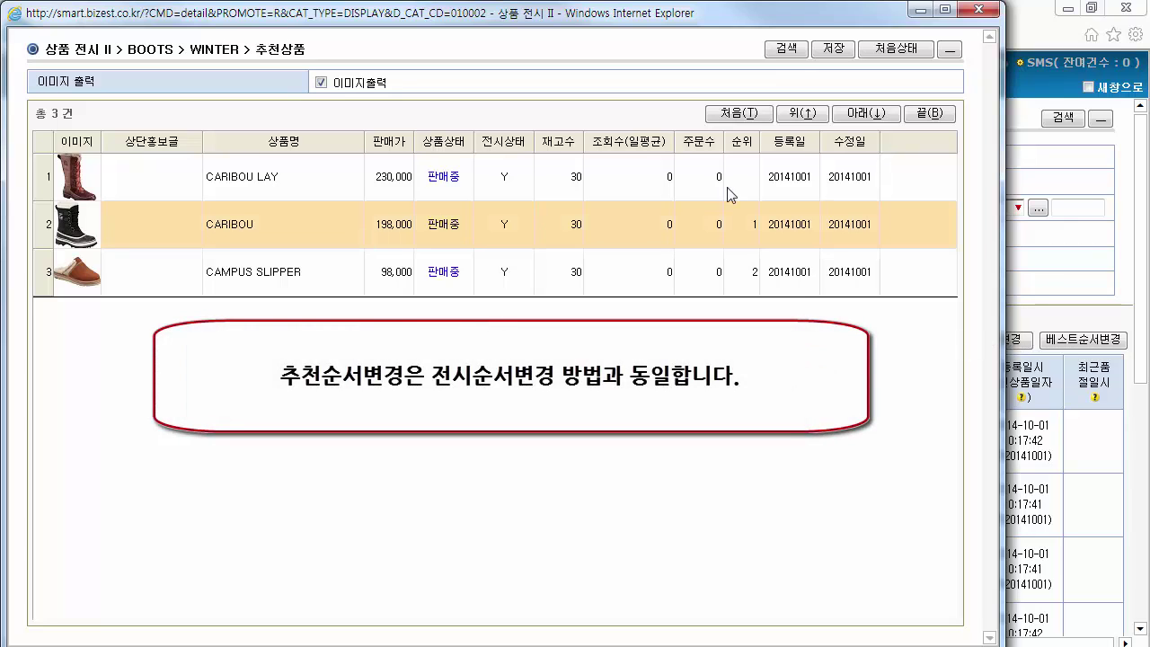
pyautogui.click(868, 114)
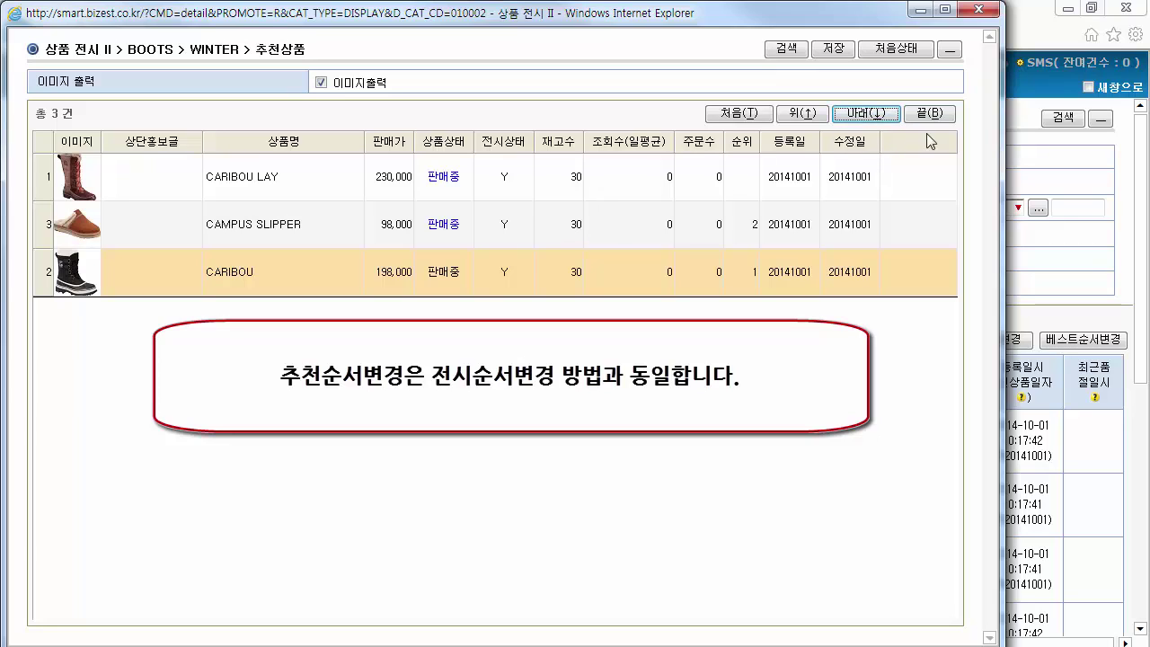
pyautogui.click(797, 114)
pyautogui.click(803, 115)
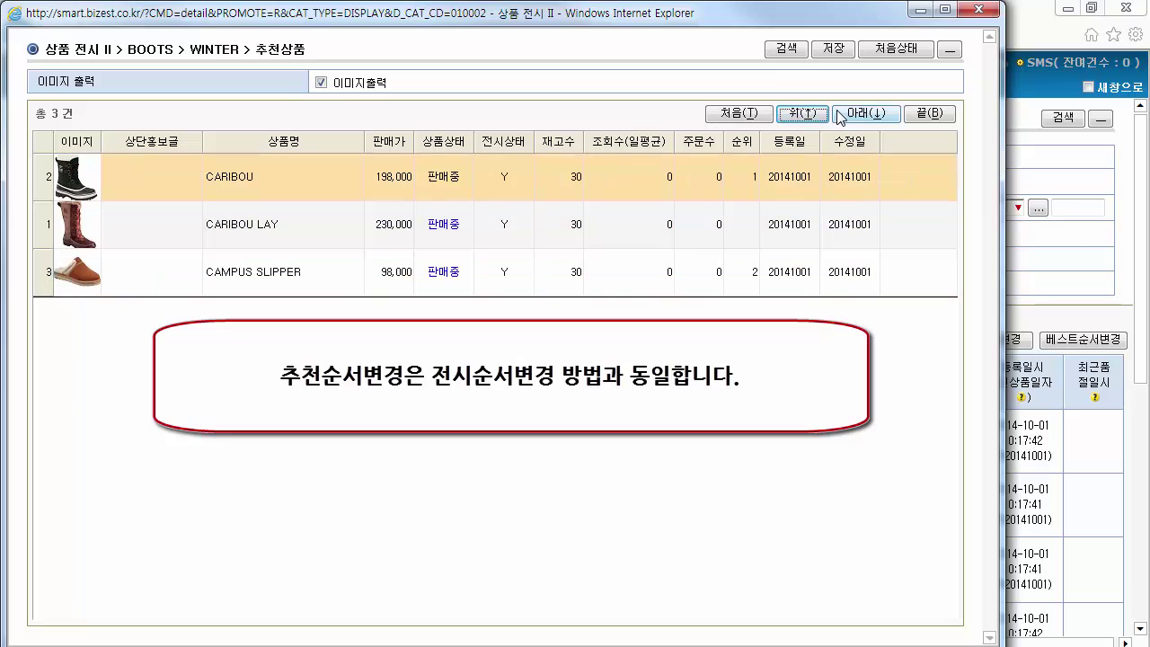
pyautogui.click(848, 114)
pyautogui.click(848, 116)
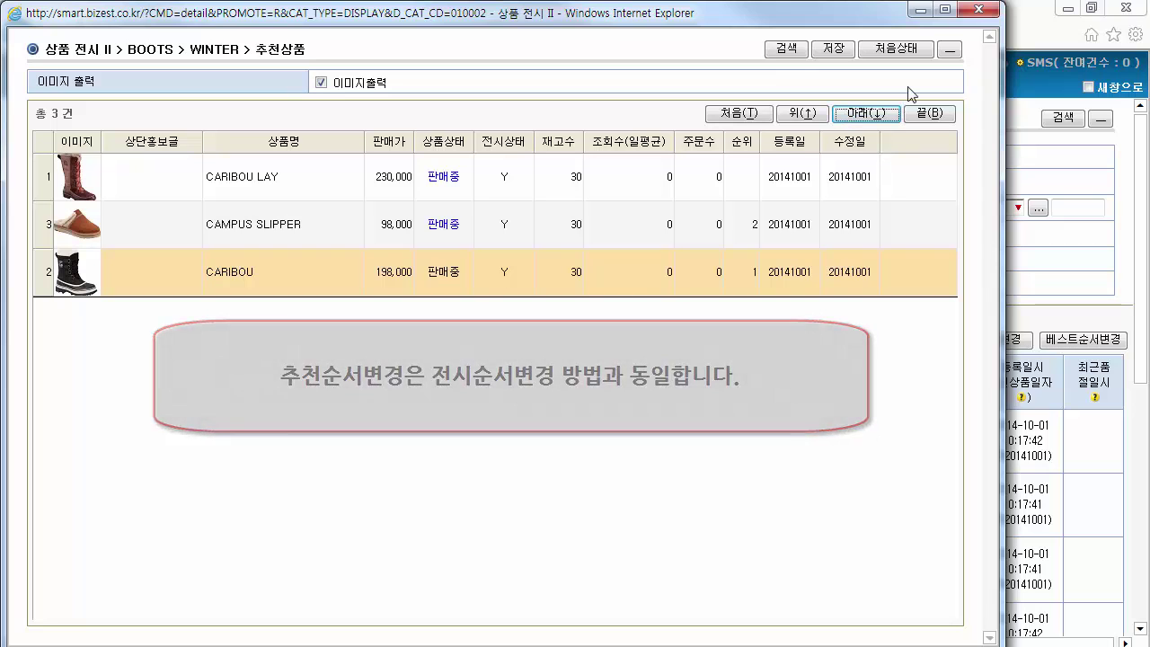
pyautogui.click(834, 51)
pyautogui.click(572, 402)
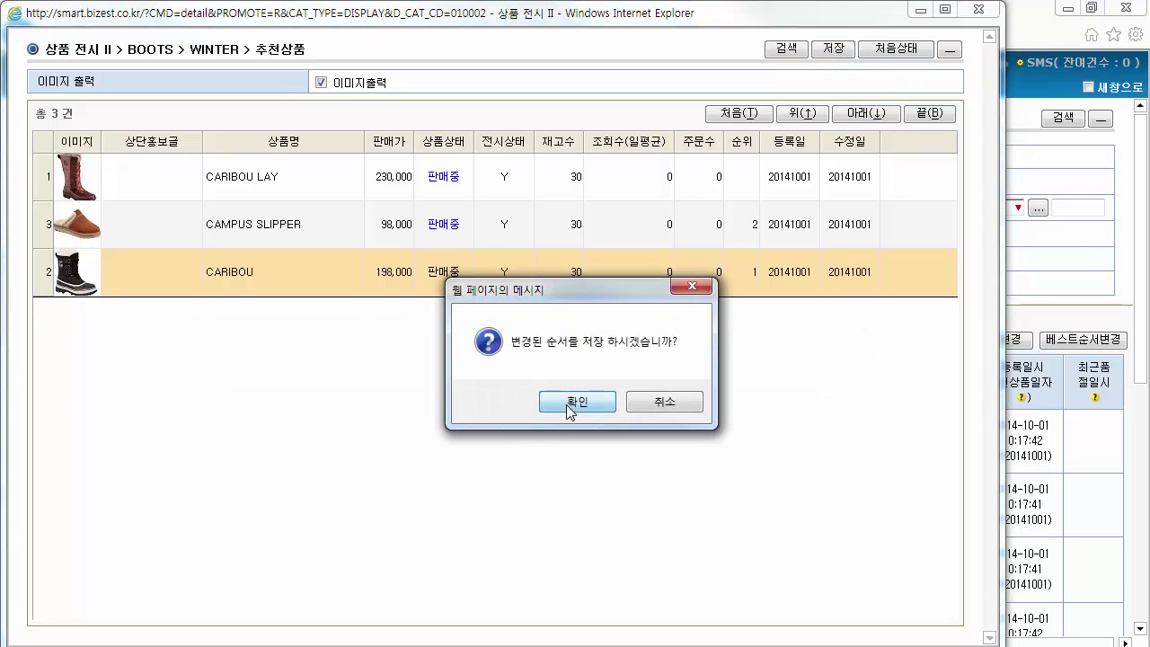
pyautogui.click(608, 410)
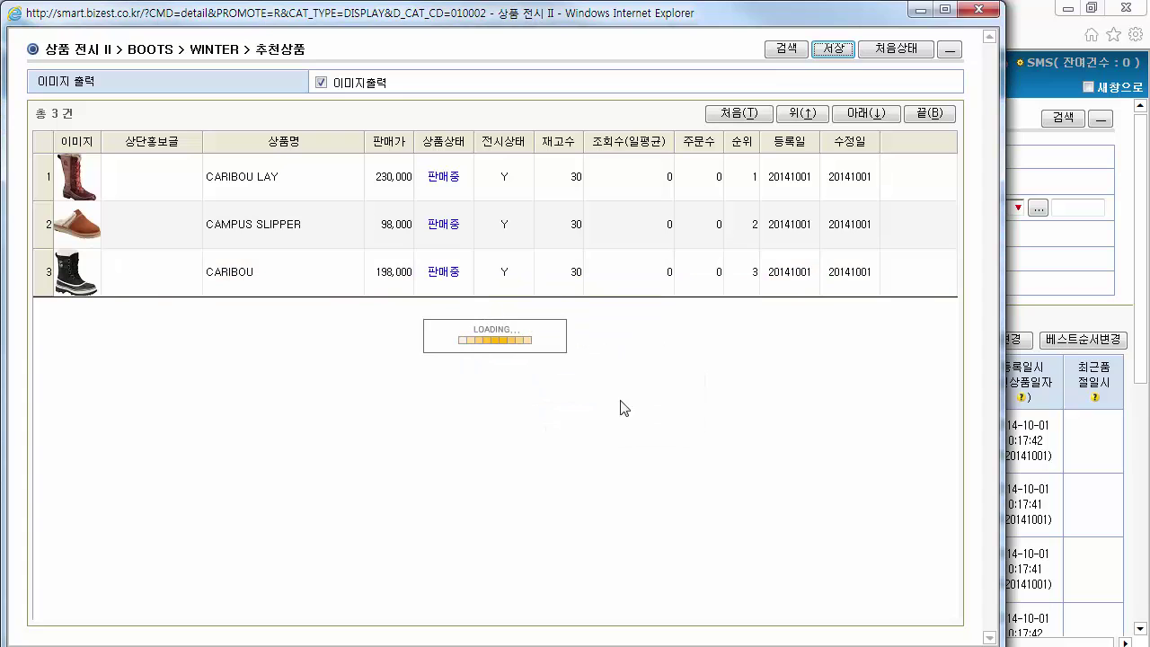
pyautogui.click(979, 11)
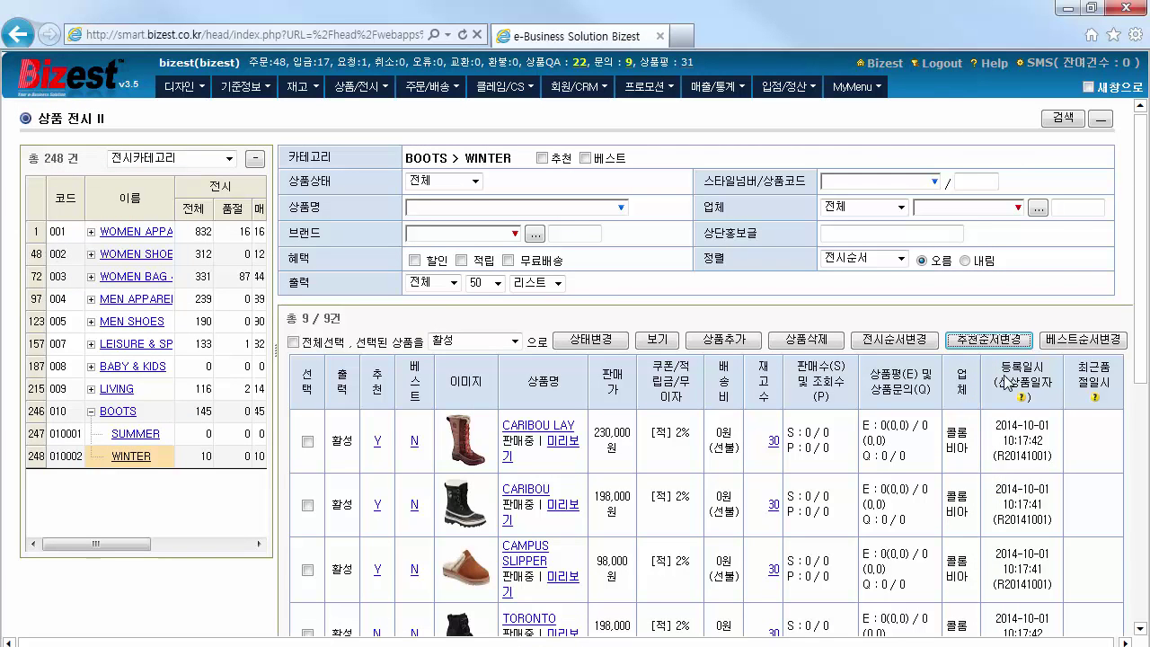
# Adjust the WINTER best-product flags, marking TORONTO as a best seller
pyautogui.scroll(-3, 644, 496)
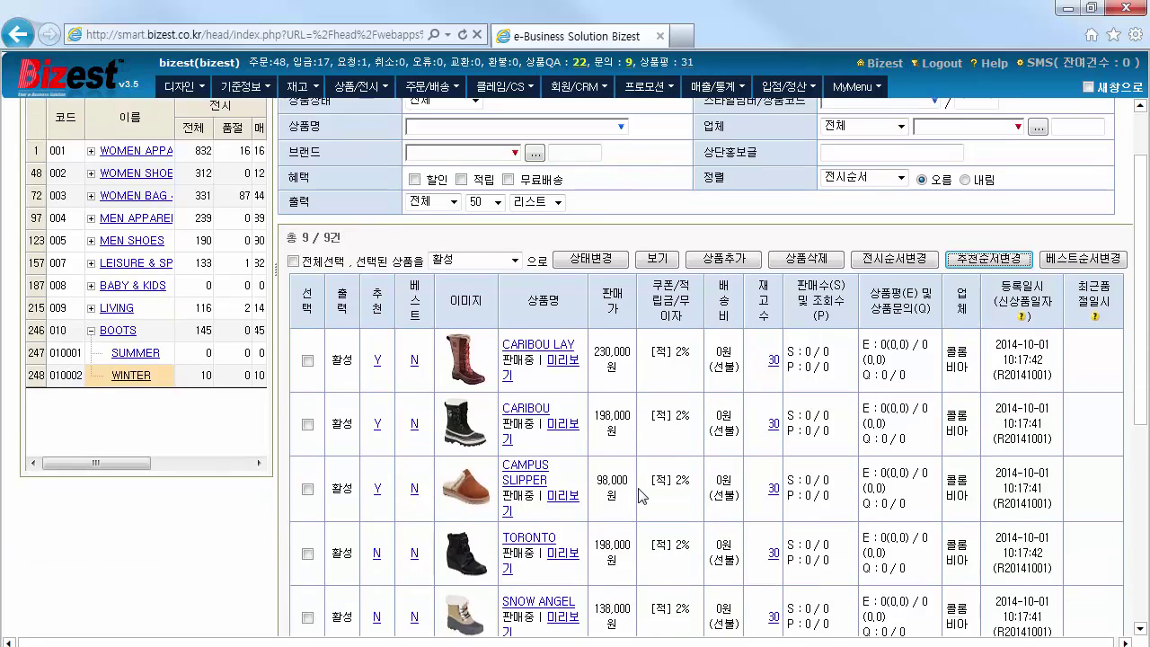
pyautogui.click(414, 472)
pyautogui.click(414, 535)
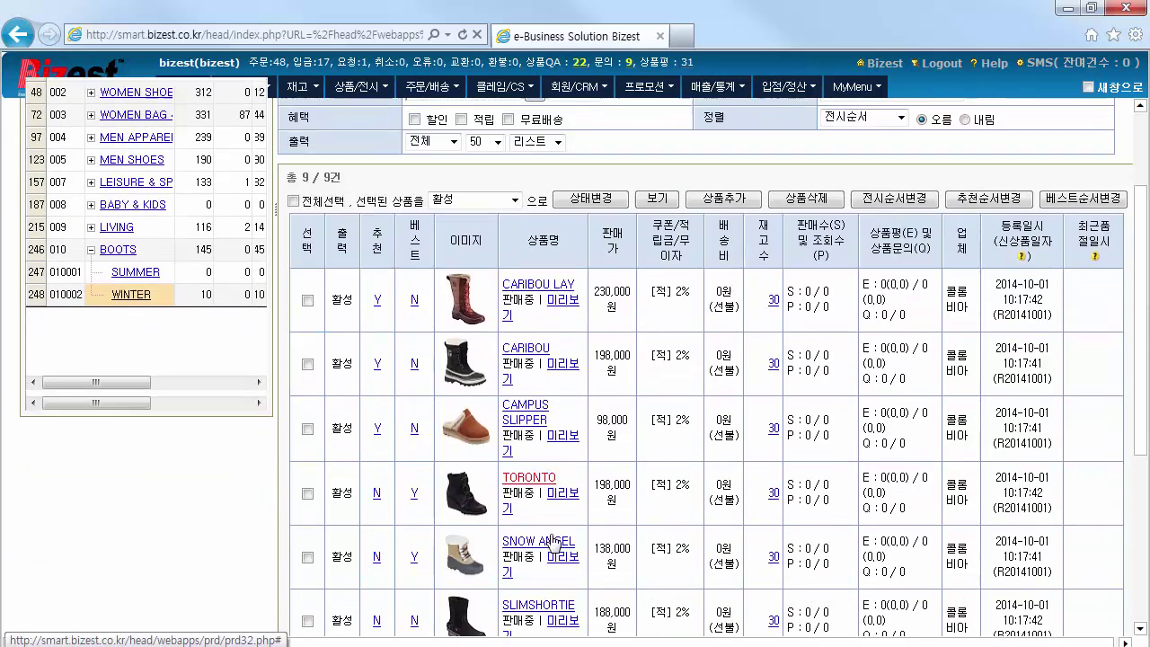
pyautogui.click(414, 535)
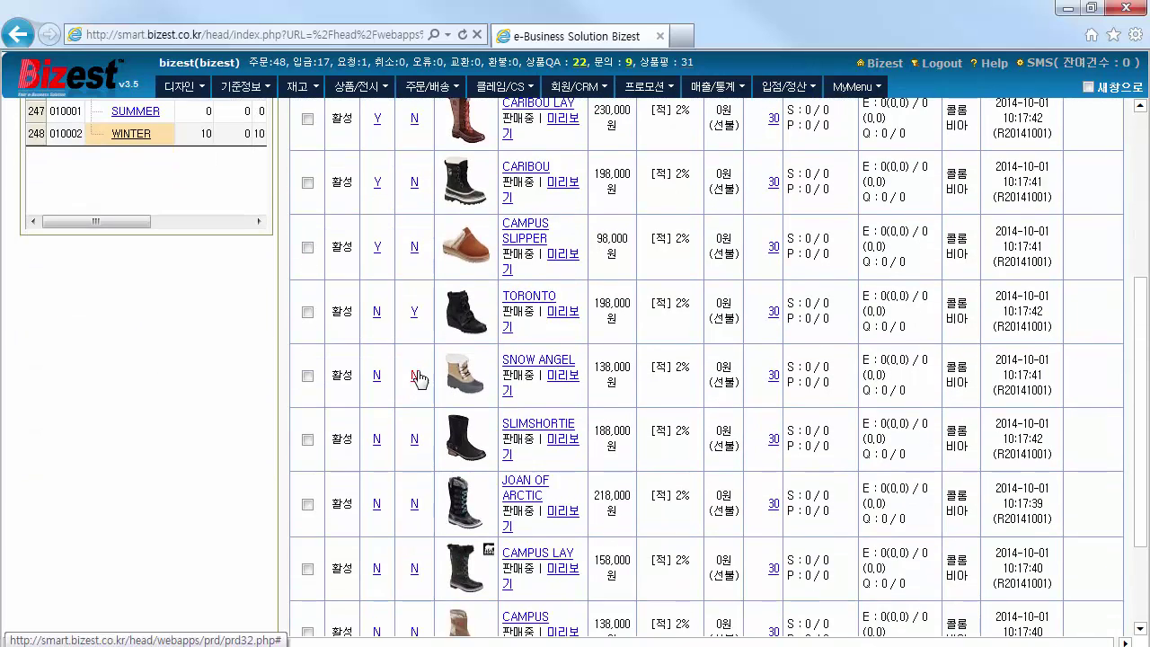
pyautogui.scroll(6, 417, 384)
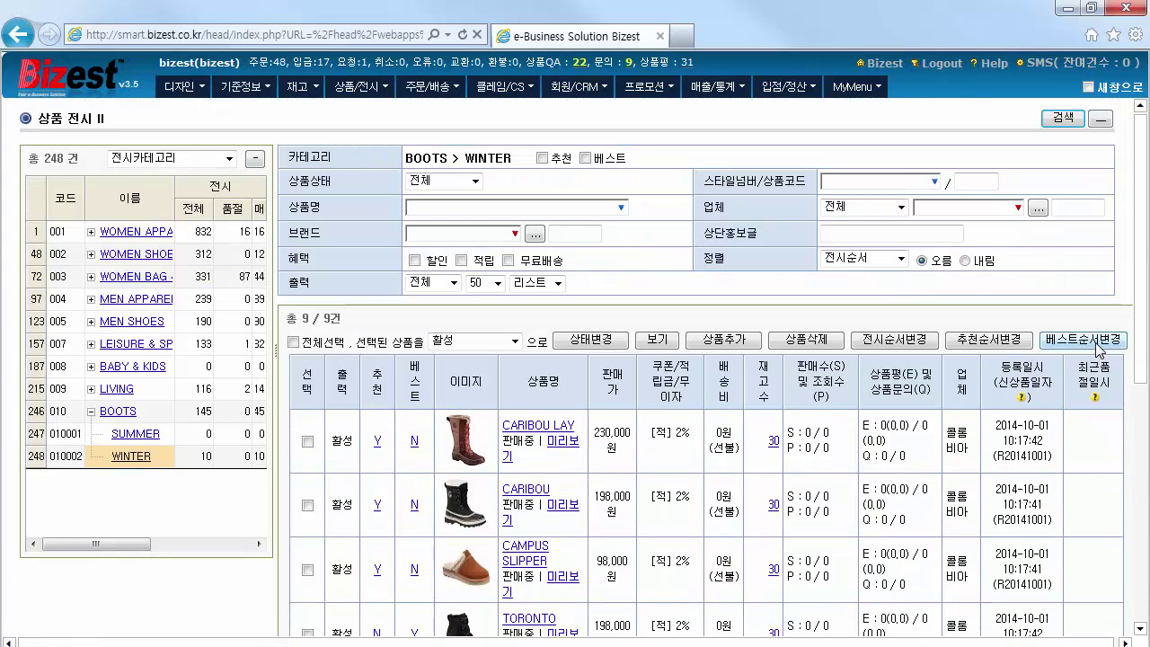
# Save the best-seller order as TORONTO, SLIMSHORTIE, SNOW ANGEL, then preview WINTER on the storefront
pyautogui.click(1082, 339)
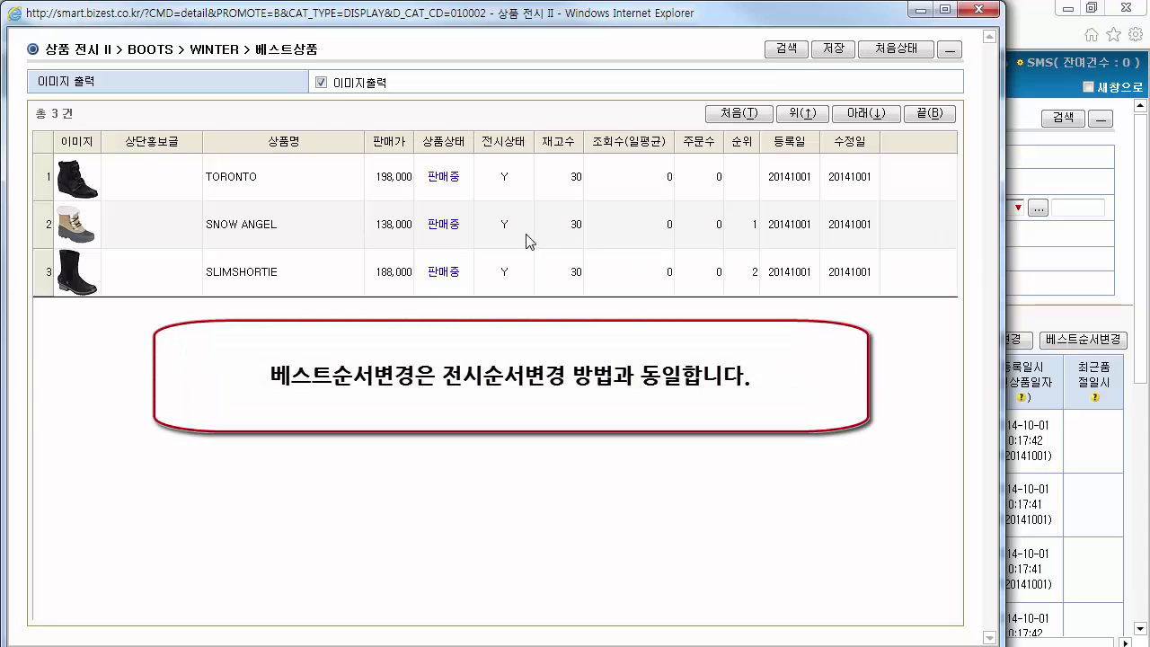
pyautogui.click(528, 239)
pyautogui.click(813, 116)
pyautogui.click(864, 116)
pyautogui.click(864, 116)
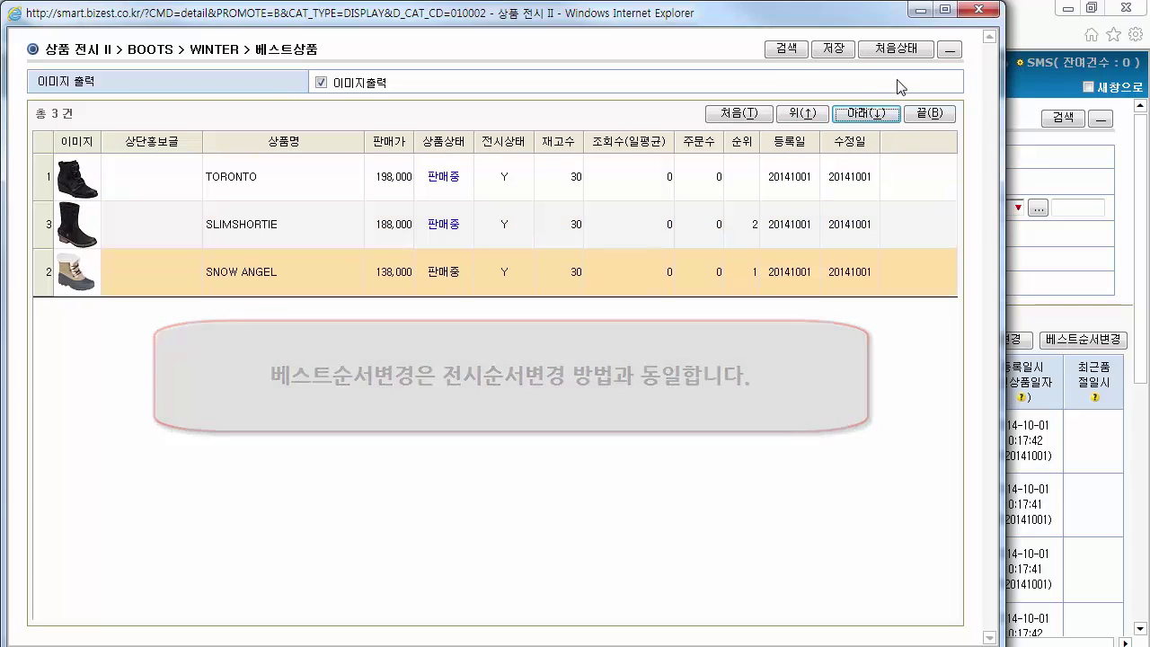
pyautogui.click(834, 48)
pyautogui.click(562, 401)
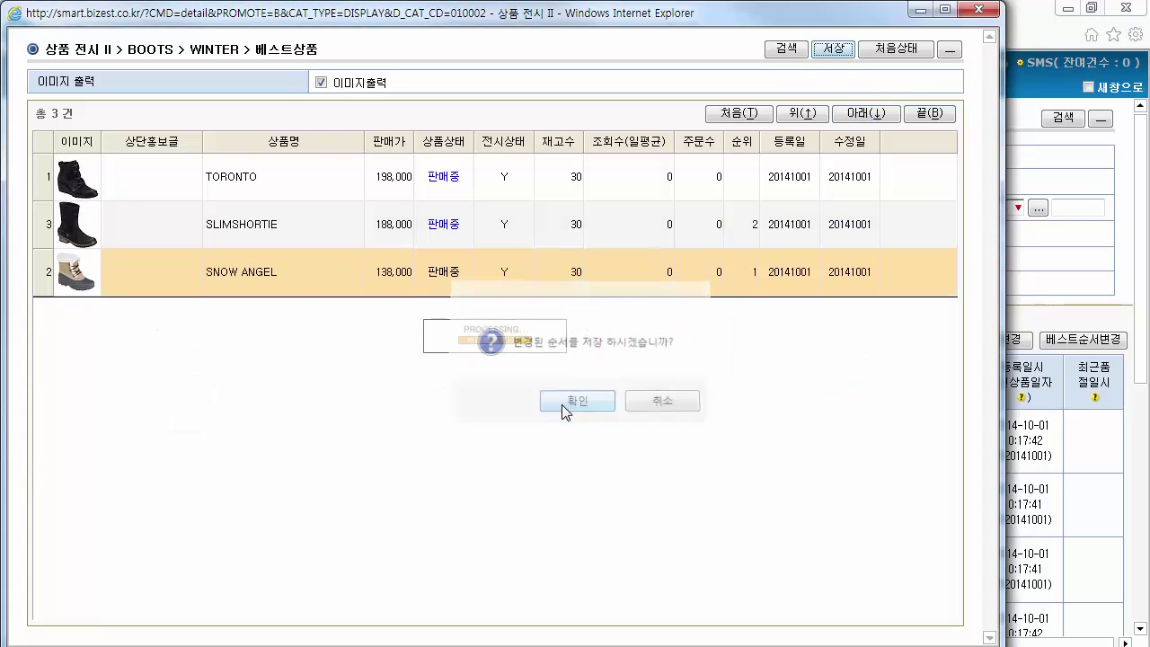
pyautogui.click(978, 11)
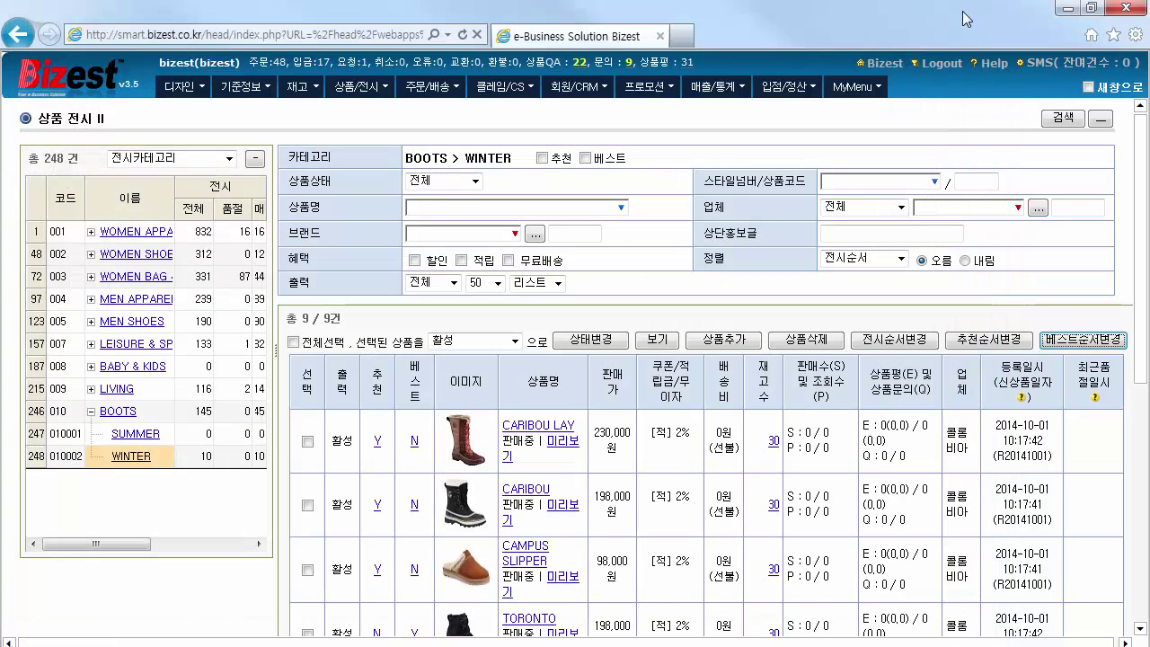
pyautogui.click(658, 339)
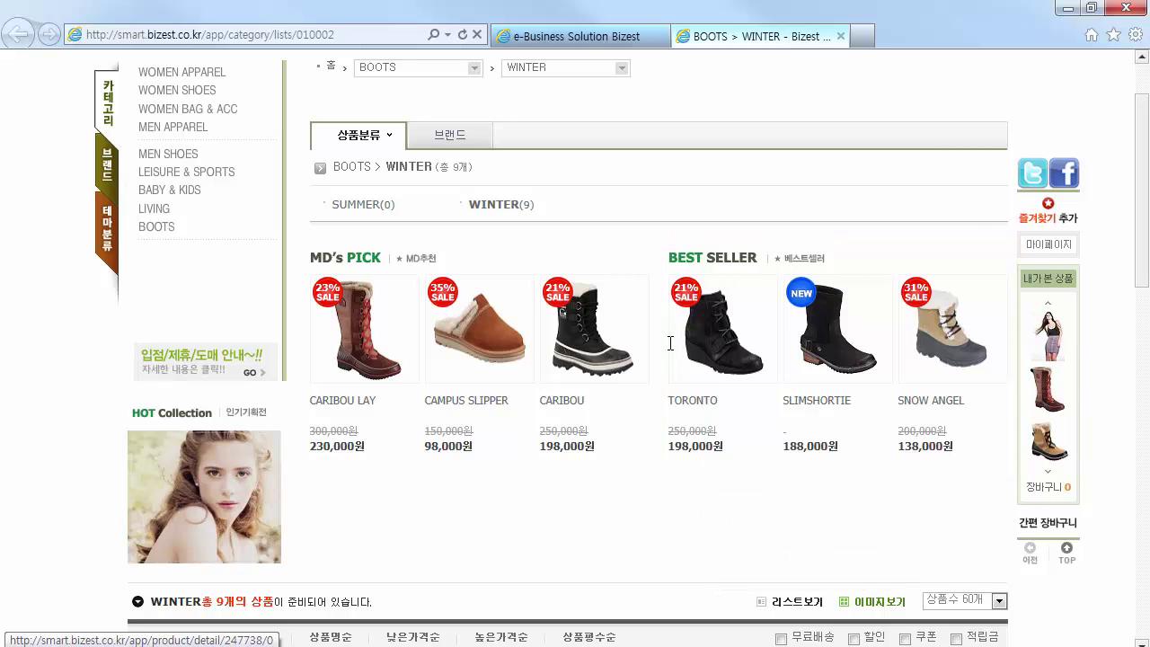
# Check the storefront WINTER page's MD's PICK and BEST SELLER sections, then return to the admin display page
pyautogui.scroll(-3, 669, 342)
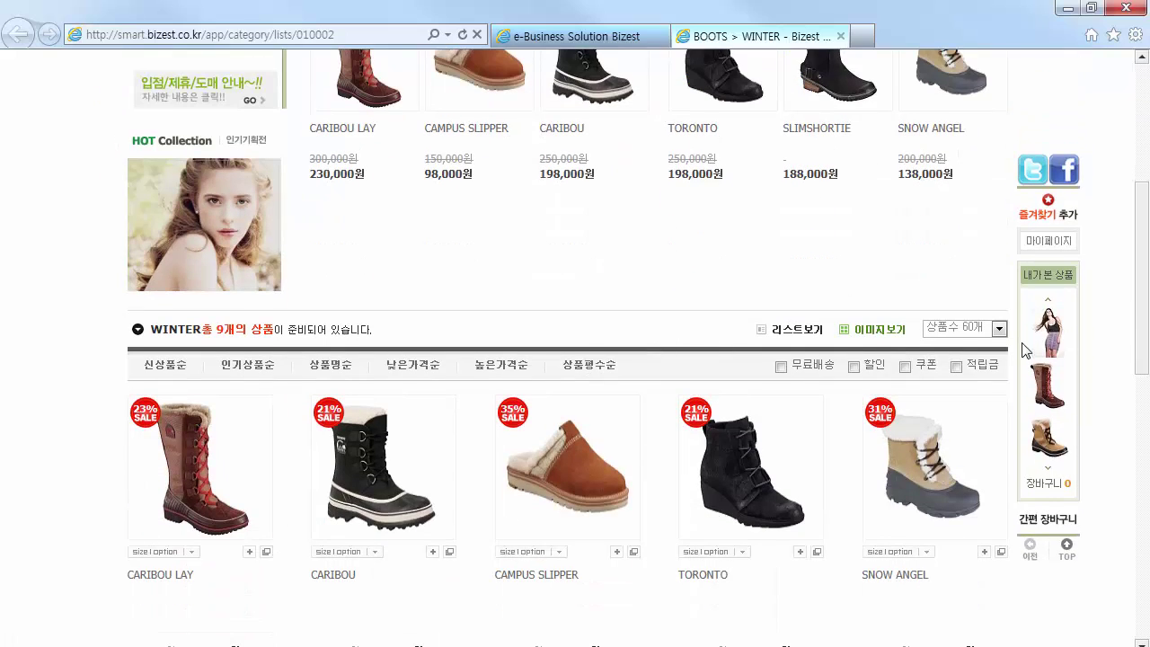
pyautogui.scroll(-2, 1094, 361)
pyautogui.scroll(-3, 1094, 361)
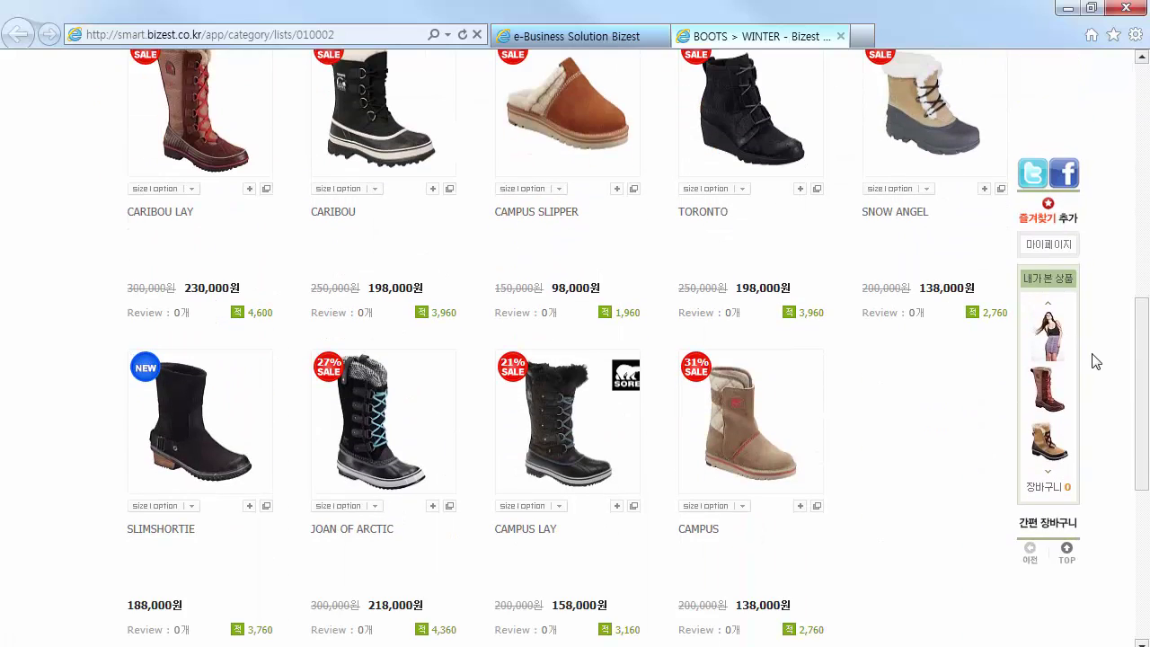
pyautogui.scroll(4, 1094, 361)
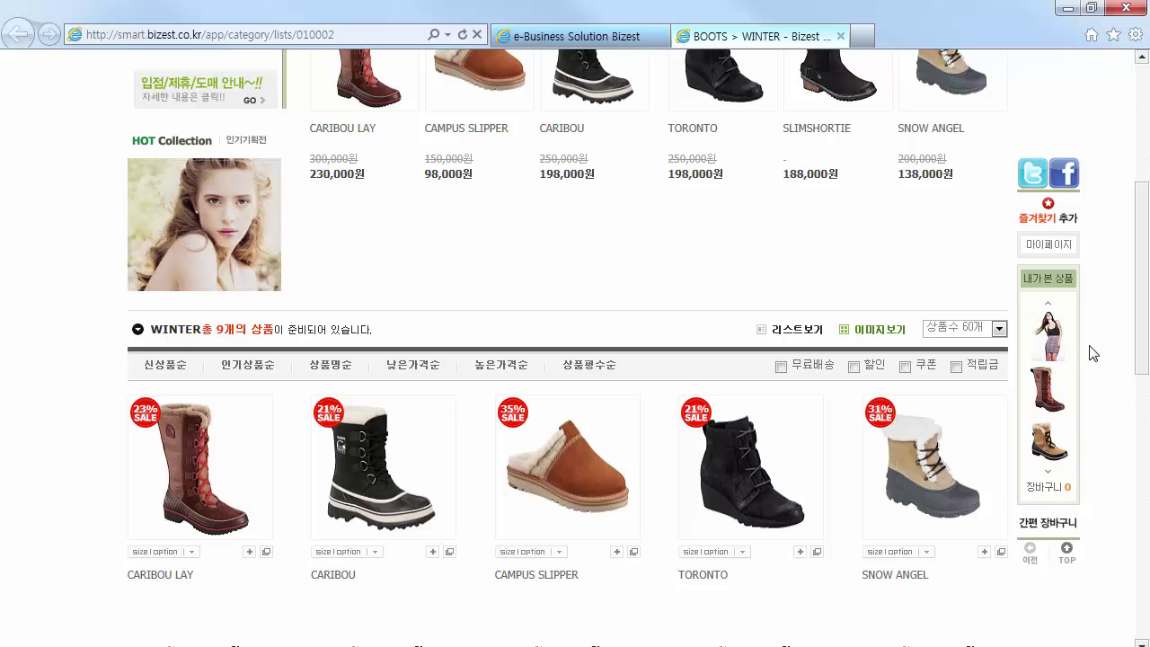
pyautogui.click(610, 45)
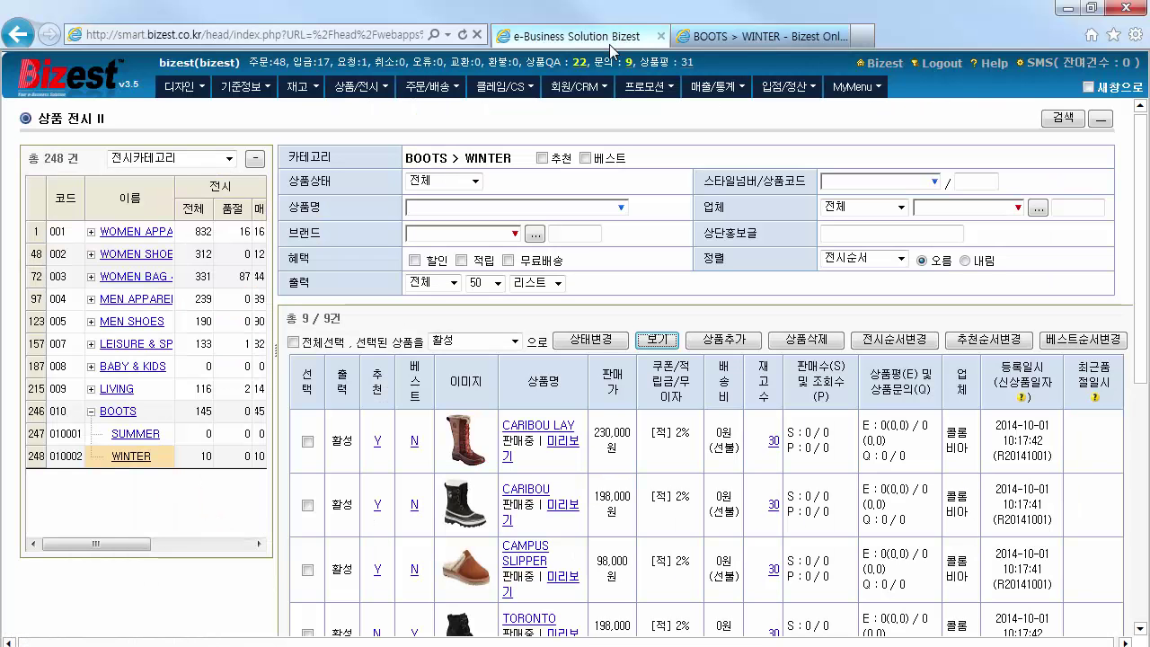
pyautogui.click(229, 158)
# Download the 10% renewal opening coupon for TIVOLI2
pyautogui.click(220, 188)
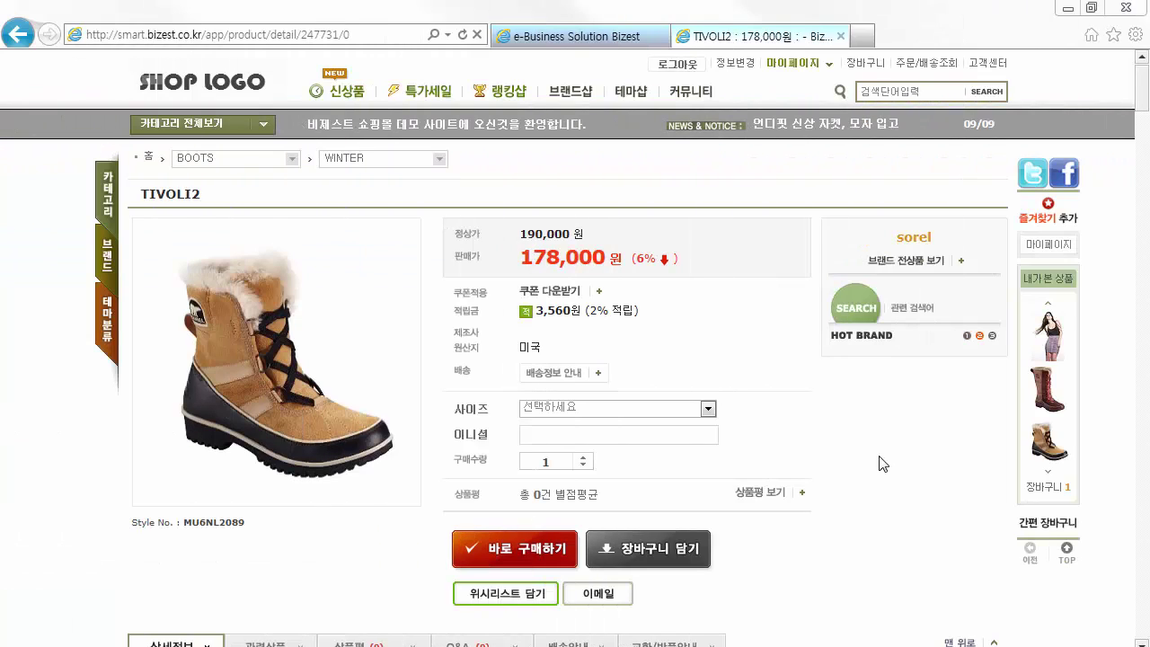
pyautogui.click(550, 290)
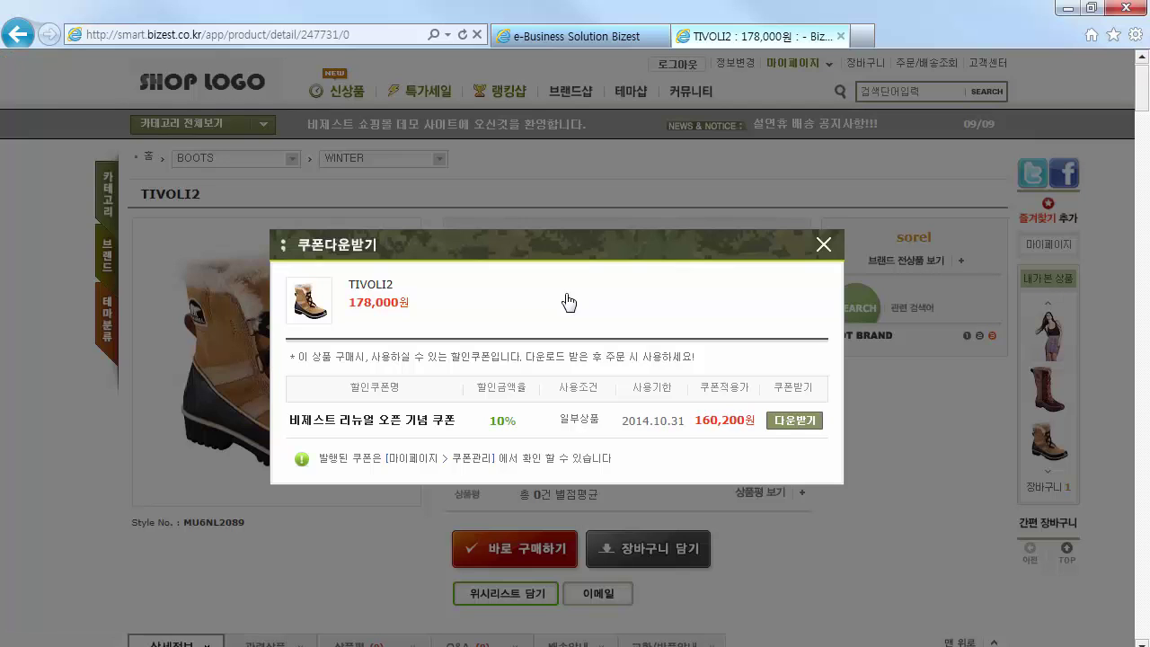
pyautogui.click(784, 424)
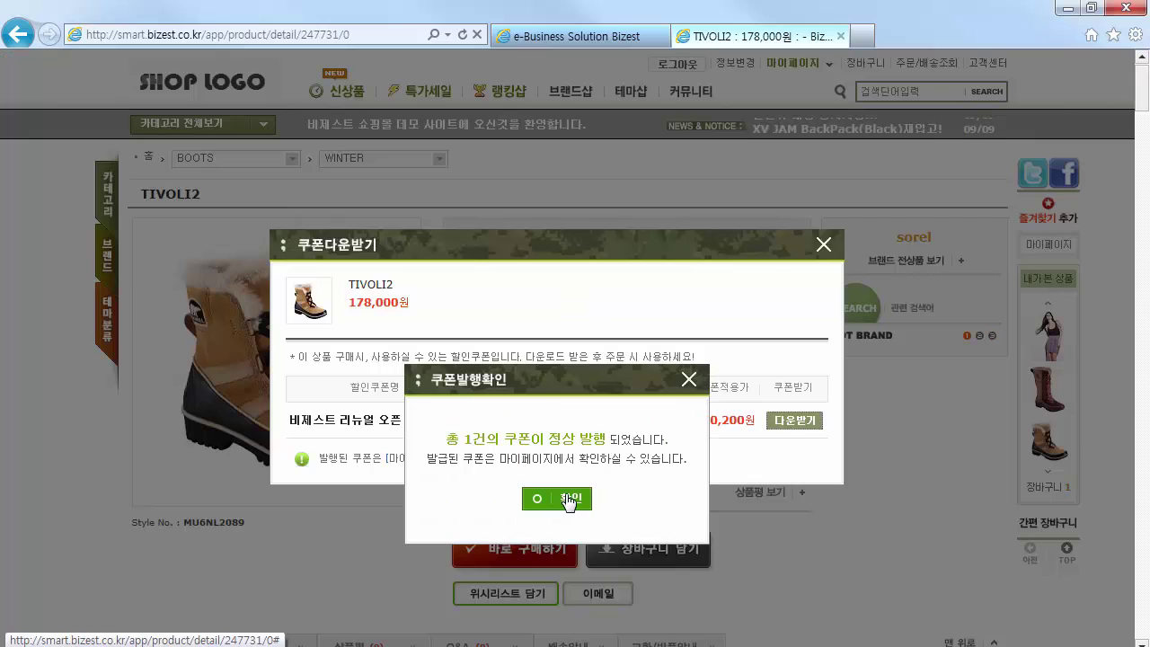
pyautogui.click(567, 500)
# Choose size 220 with initials and buy TIVOLI2 immediately
pyautogui.click(642, 410)
pyautogui.click(626, 445)
pyautogui.click(626, 434)
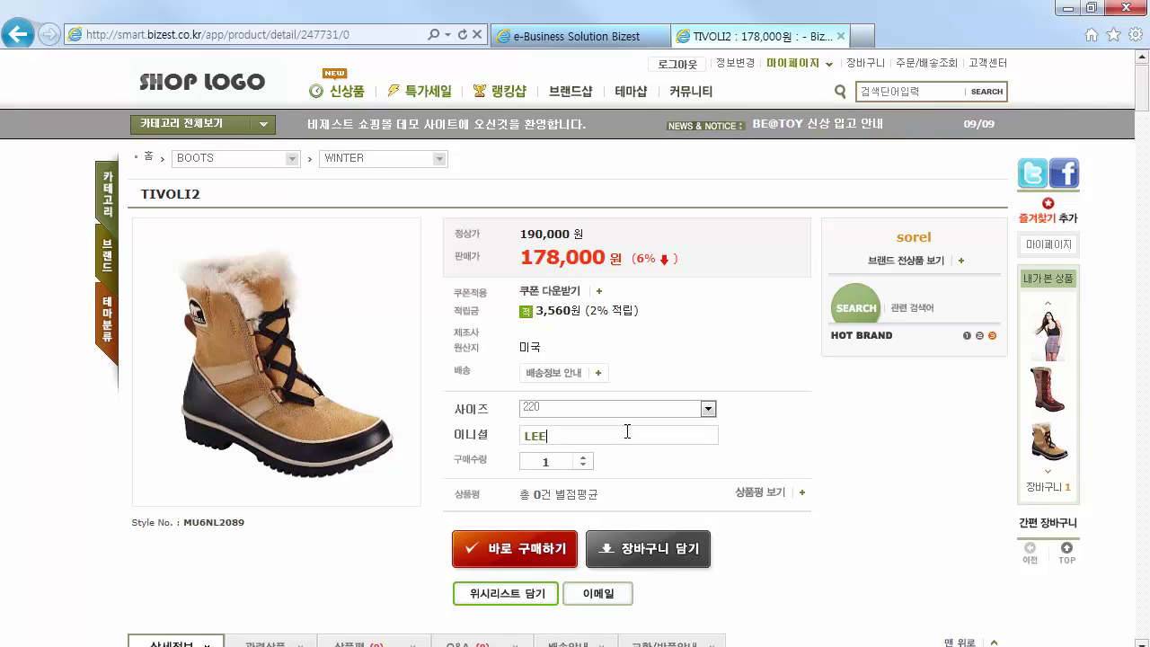
pyautogui.click(520, 545)
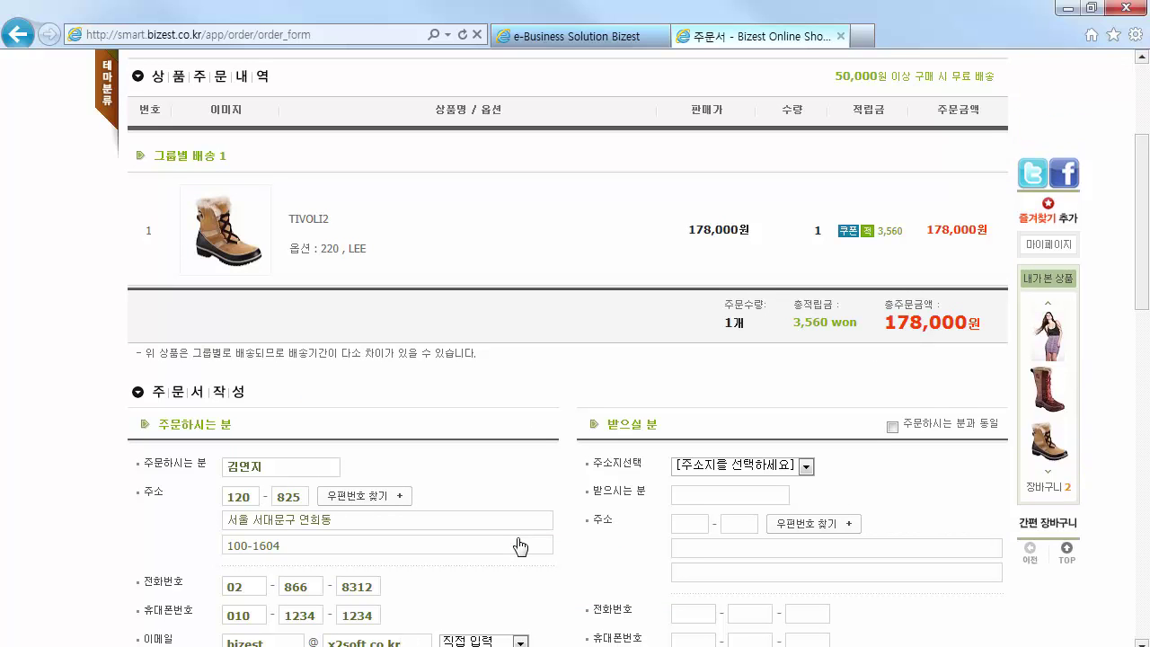
# Fill the recipient fields with the orderer's details using 주문하시는 분과 동일
pyautogui.scroll(-3, 901, 170)
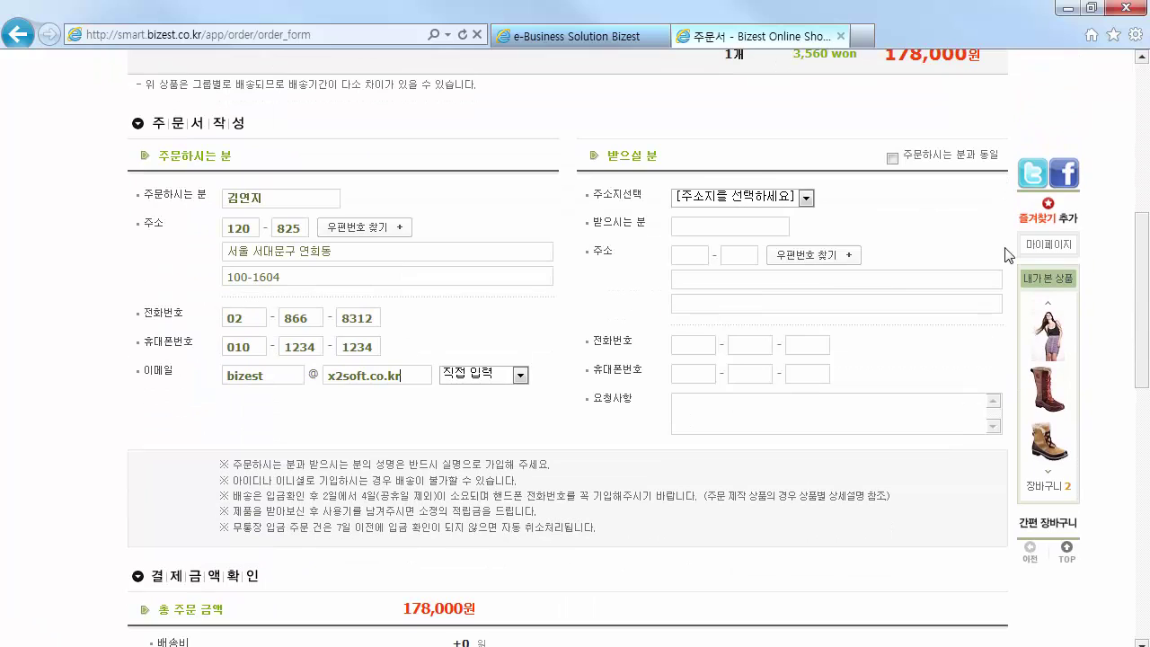
pyautogui.click(892, 159)
pyautogui.moveTo(1137, 317); pyautogui.dragTo(1141, 422)
pyautogui.scroll(-1, 1138, 422)
# Apply the renewal opening coupon (17,800원) to TIVOLI2 through 쿠폰적용/조회
pyautogui.click(528, 282)
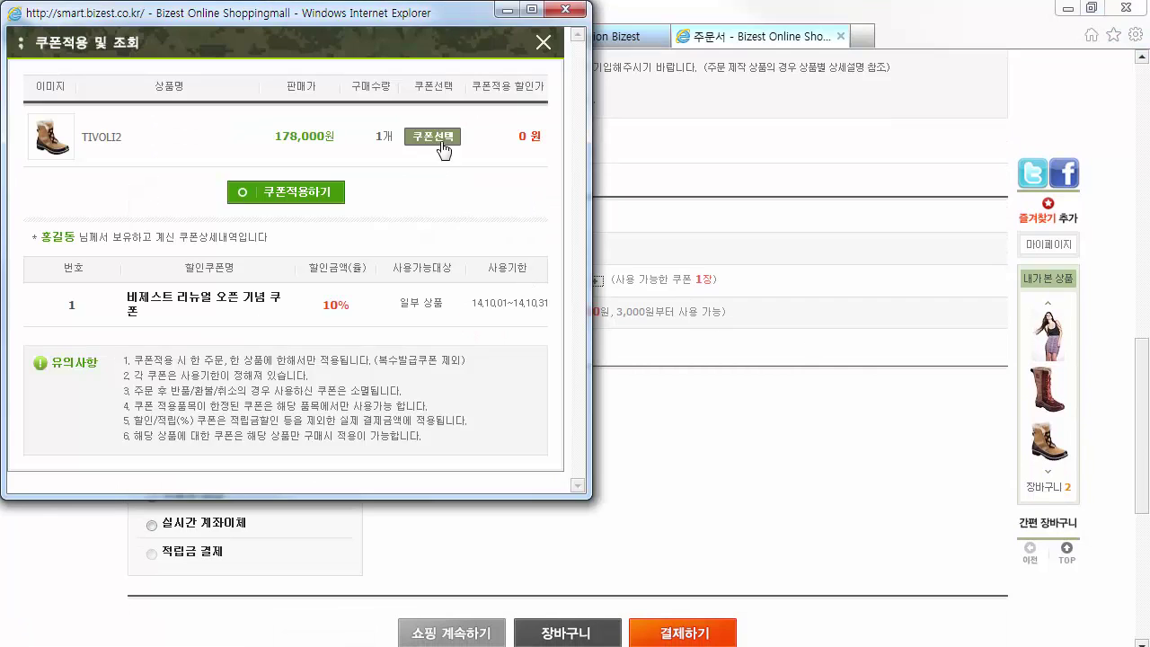
pyautogui.click(431, 146)
pyautogui.click(123, 224)
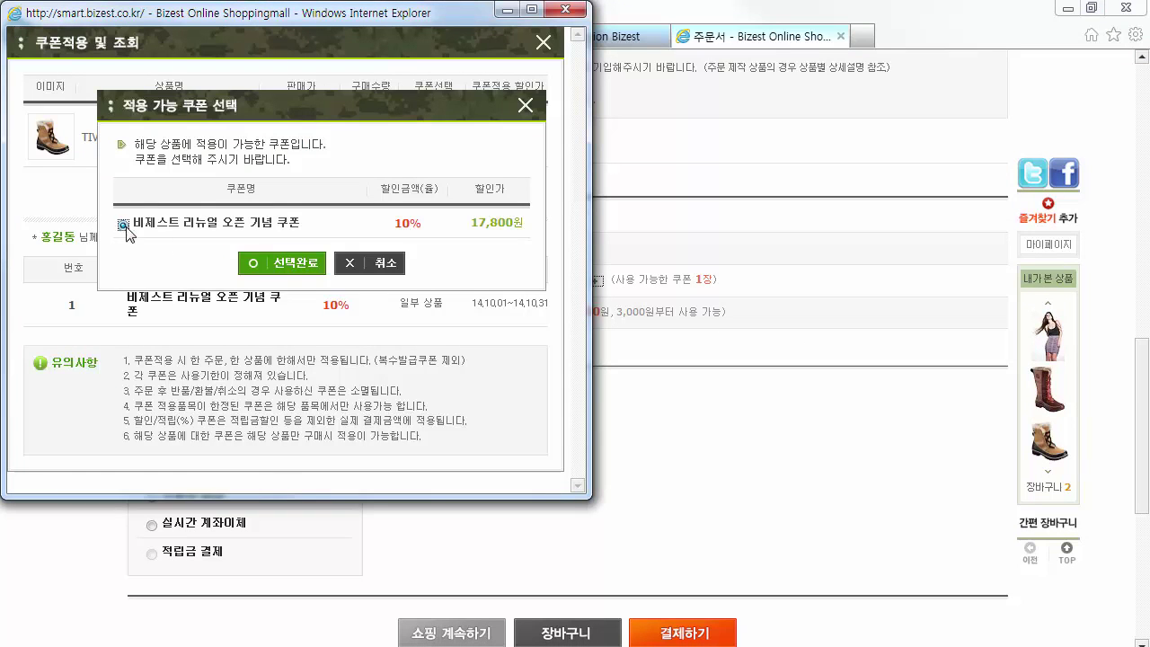
pyautogui.click(305, 265)
pyautogui.click(293, 190)
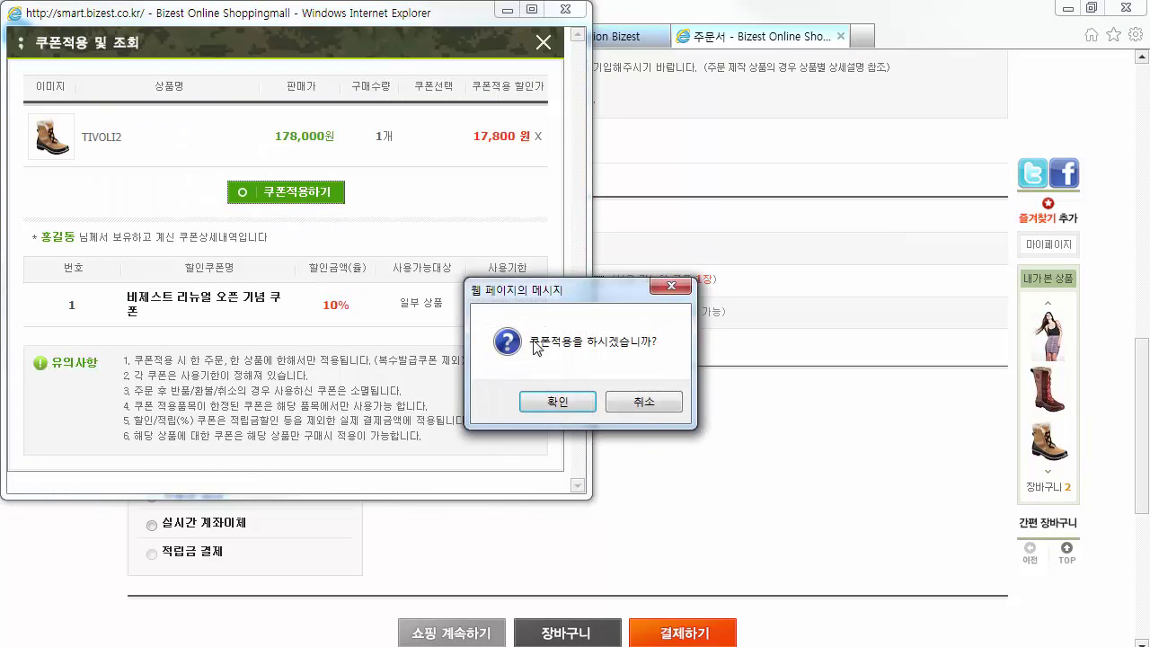
pyautogui.click(565, 406)
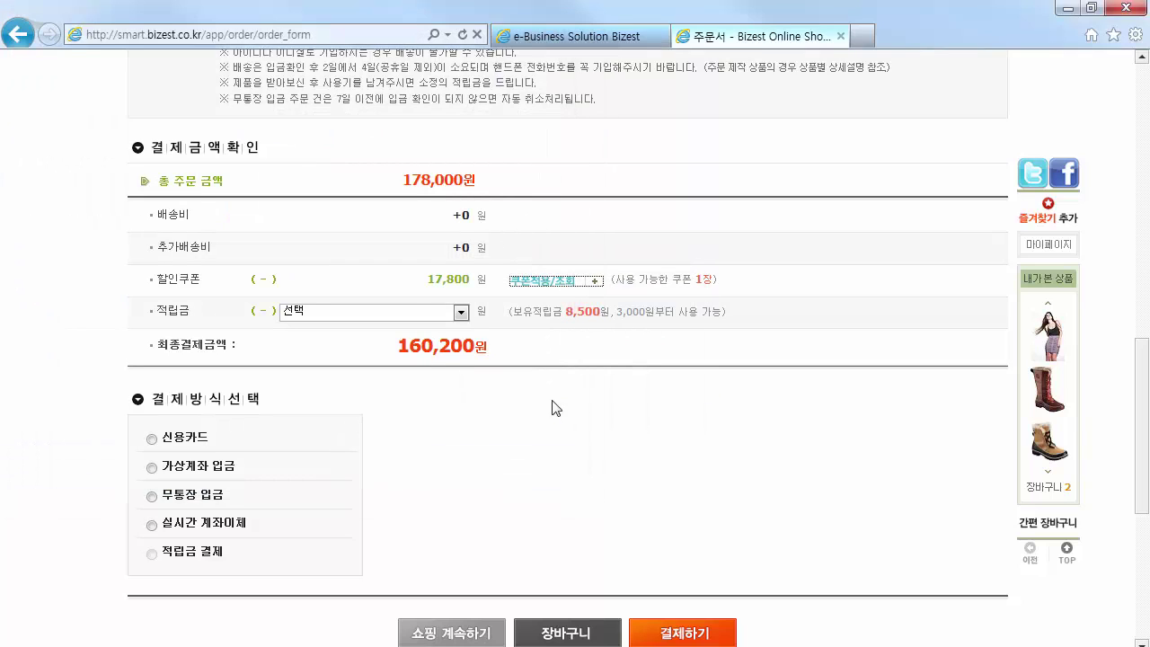
# Use 5,000 원 of points and choose 가상계좌 입금 as the payment method
pyautogui.click(412, 315)
pyautogui.click(396, 386)
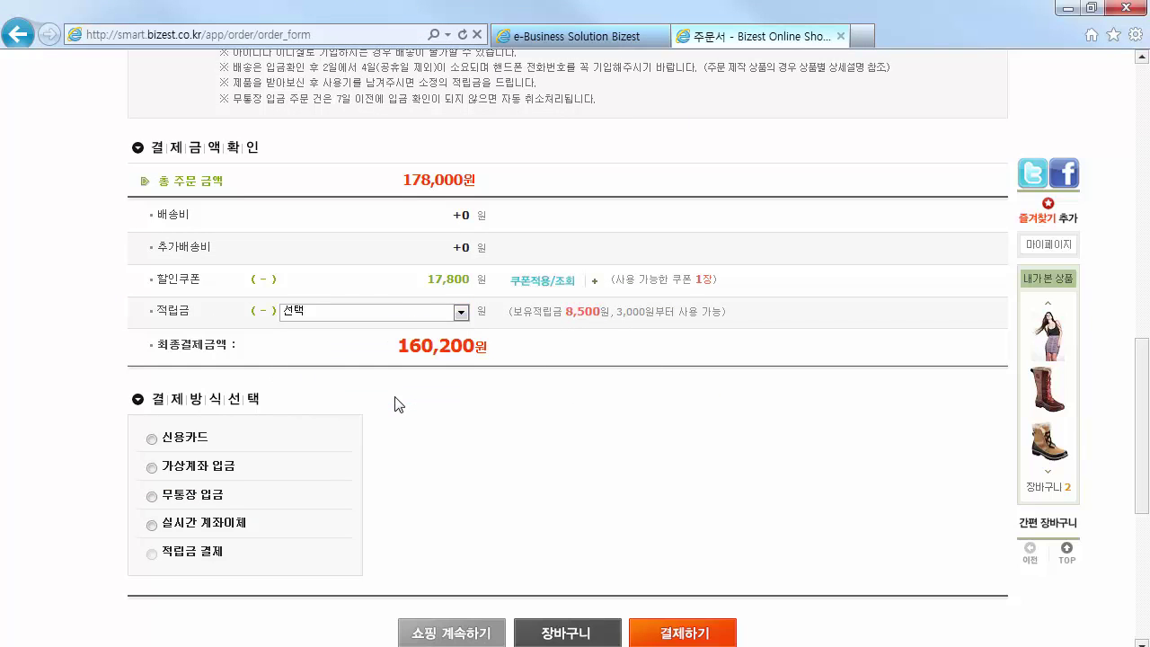
pyautogui.click(152, 467)
pyautogui.scroll(-1, 894, 460)
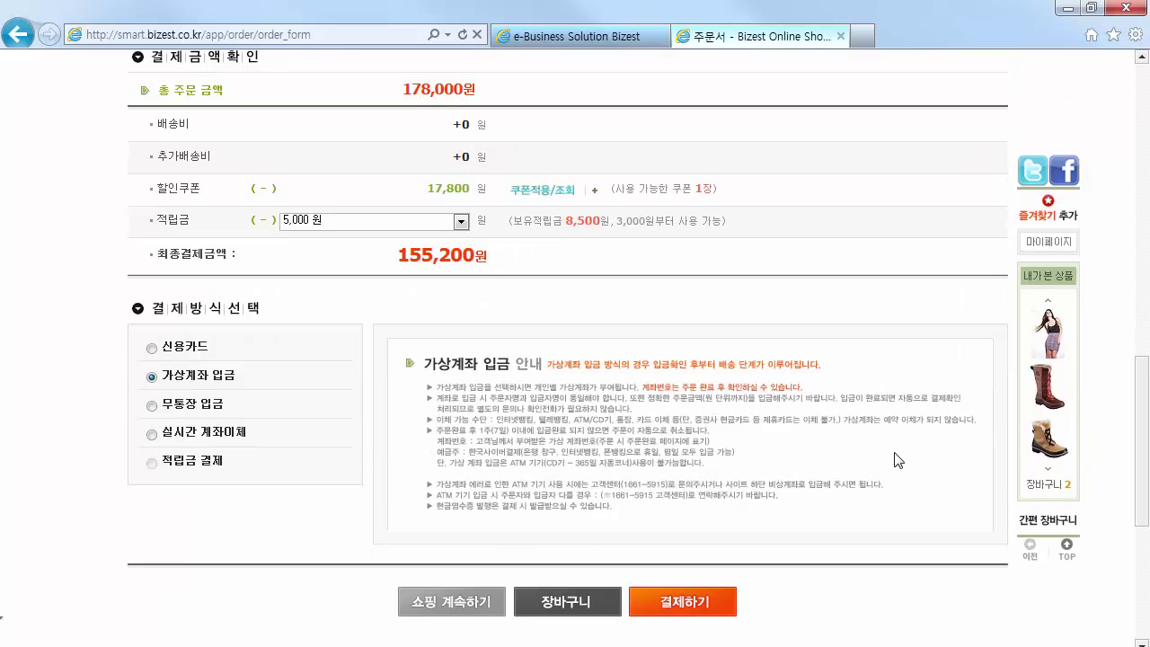
# Start 결제하기 and agree to all three payment terms
pyautogui.click(684, 609)
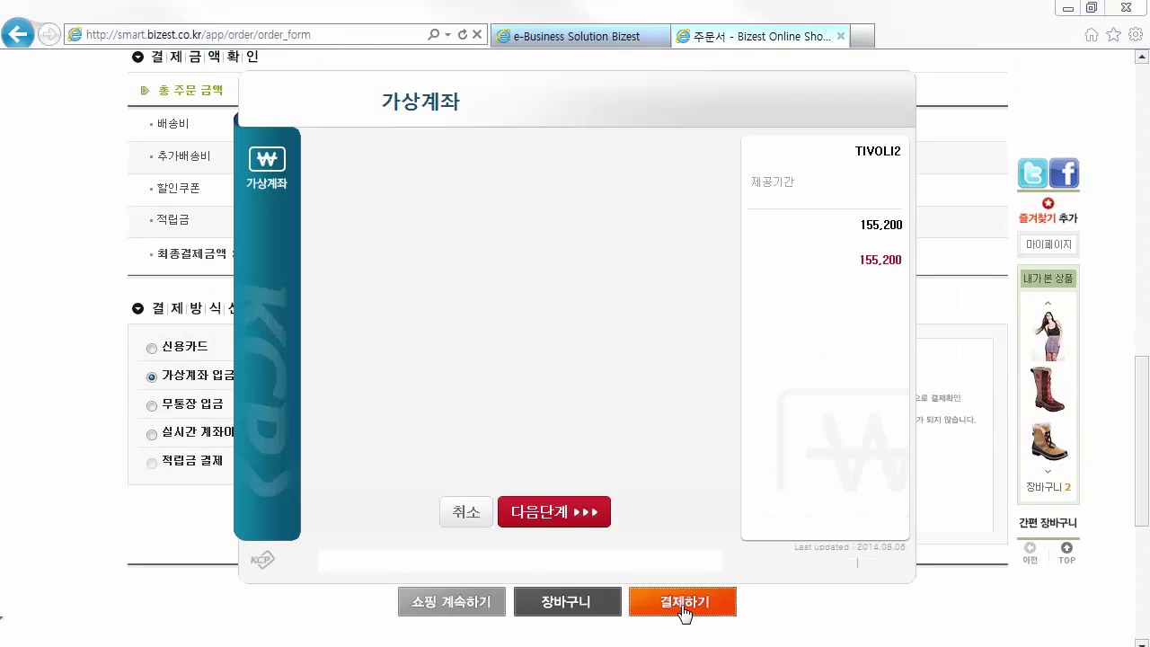
pyautogui.click(647, 201)
pyautogui.click(648, 303)
pyautogui.click(649, 407)
pyautogui.click(576, 512)
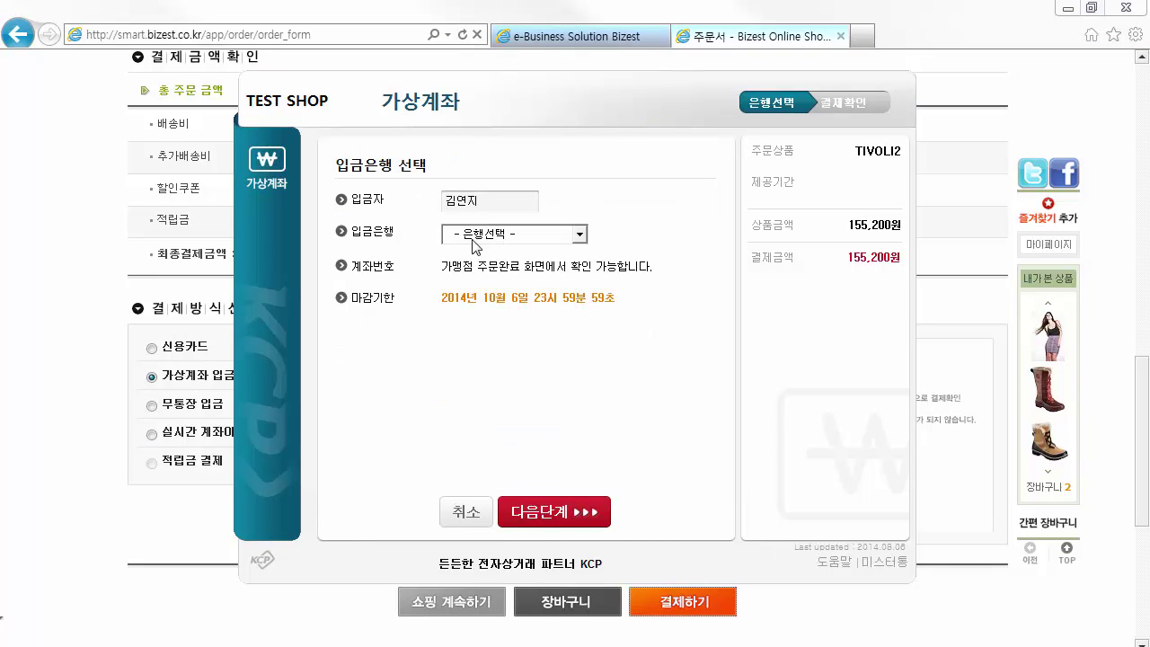
# Choose 국민은행 as deposit bank, skip the cash receipt, agree, and submit 결제요청
pyautogui.click(496, 234)
pyautogui.click(496, 286)
pyautogui.click(539, 511)
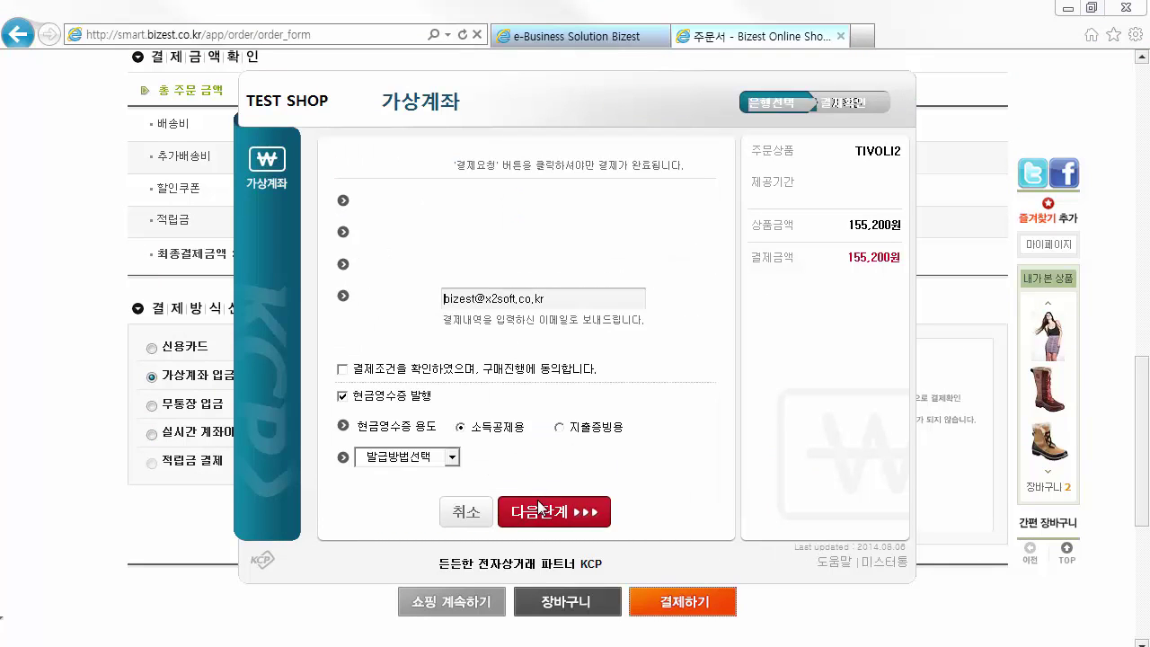
pyautogui.click(342, 395)
pyautogui.click(342, 368)
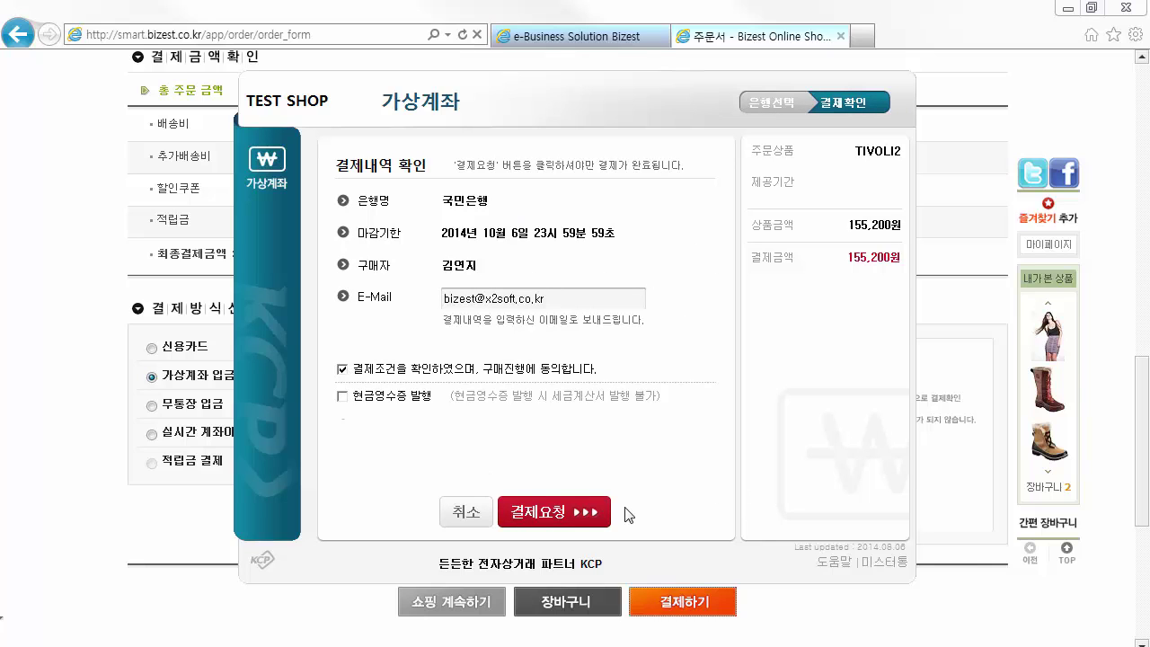
pyautogui.click(580, 512)
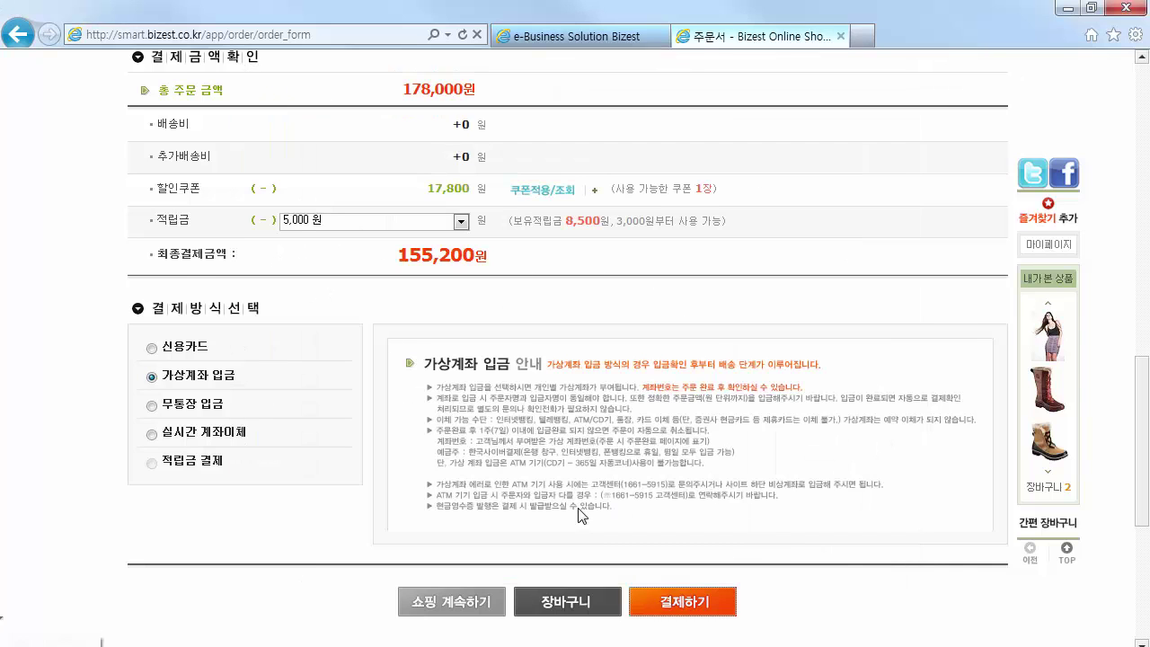
# Review the 155,200원 payment breakdown on 주문완료, then return to the Bizest admin tab
pyautogui.moveTo(1146, 208); pyautogui.dragTo(1144, 287)
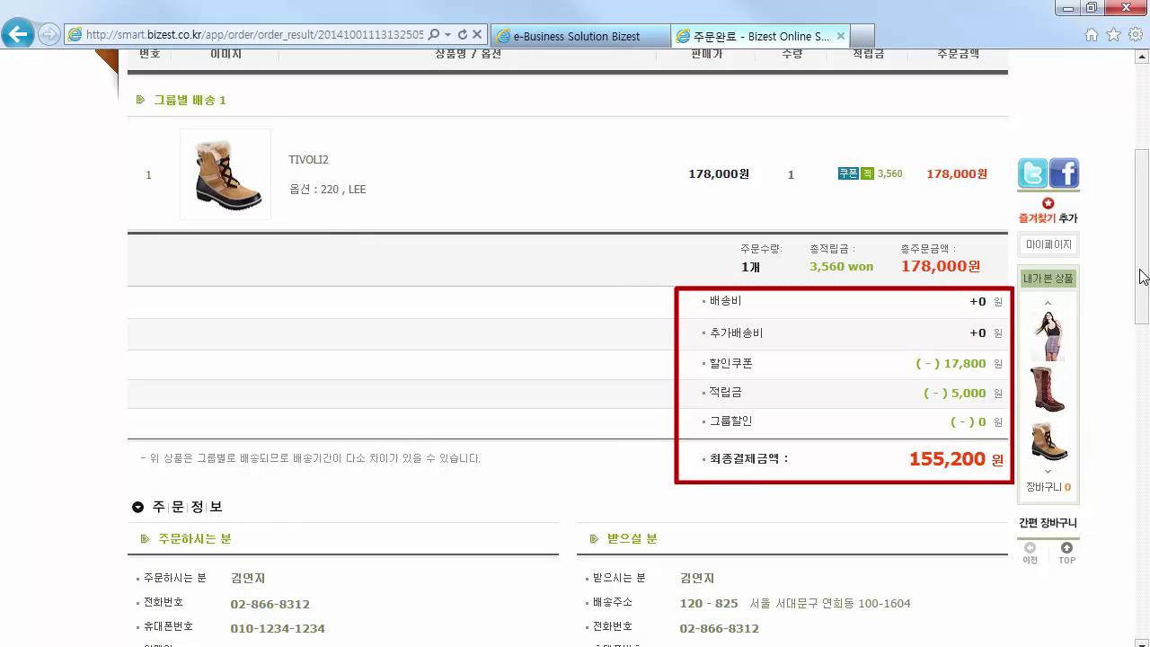
pyautogui.click(626, 40)
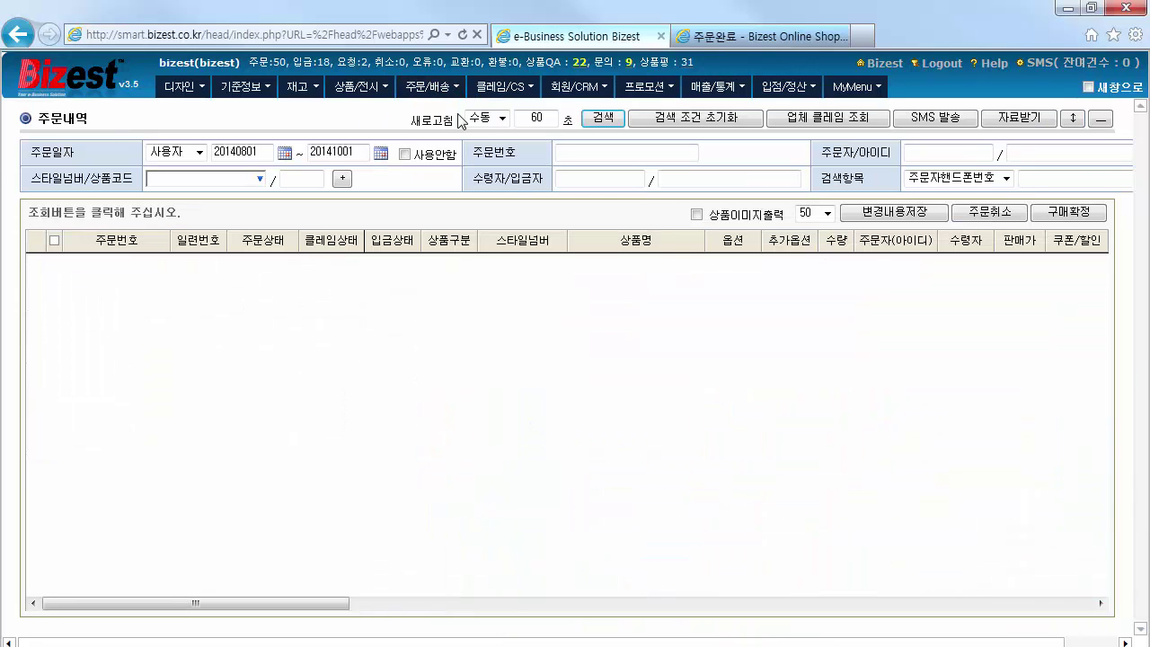
# Search 주문내역 to list orders, including the new TIVOLI2 order awaiting deposit
pyautogui.click(602, 119)
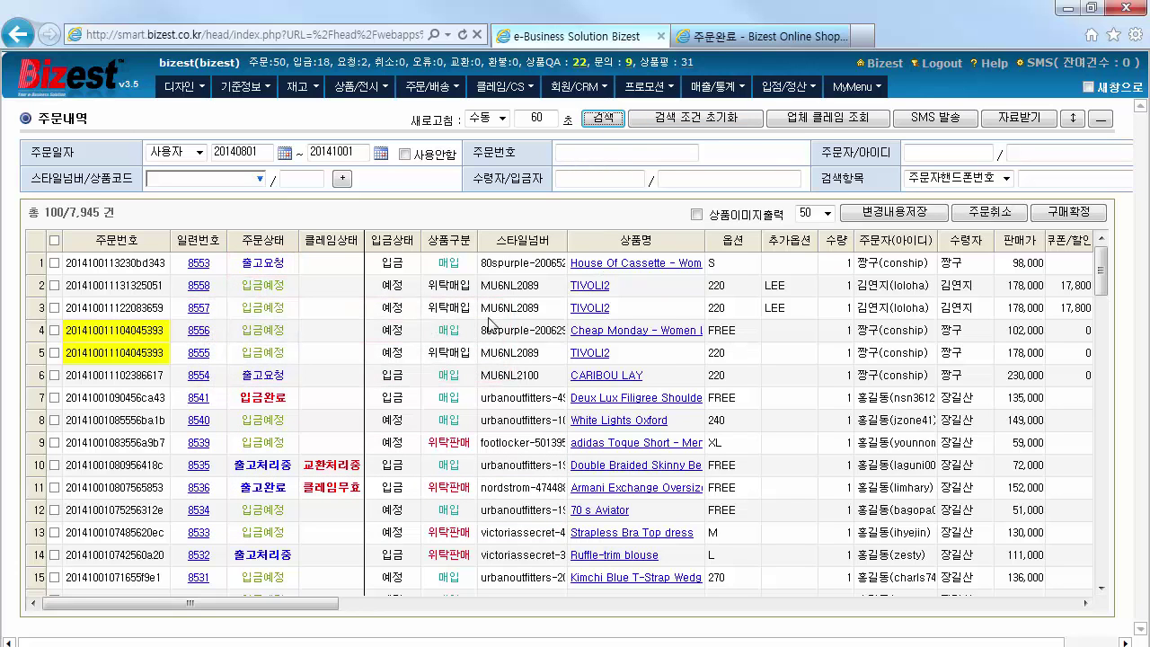
# Review the new TIVOLI2 order's details, then close the details window
pyautogui.click(202, 285)
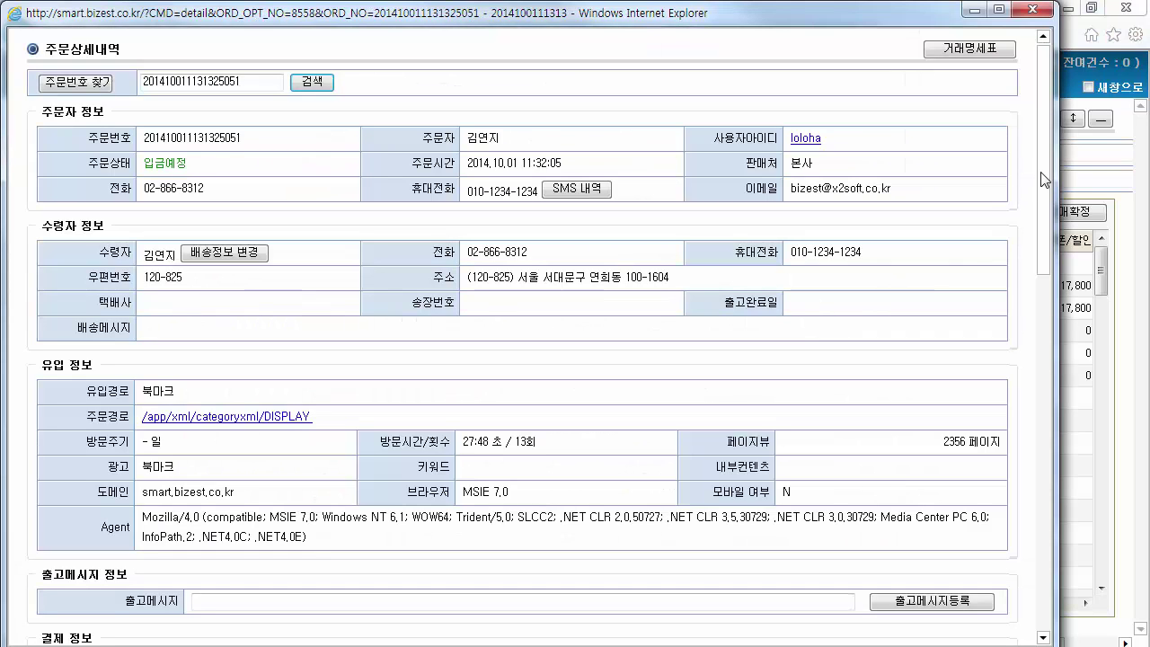
pyautogui.moveTo(1046, 180); pyautogui.dragTo(1051, 357)
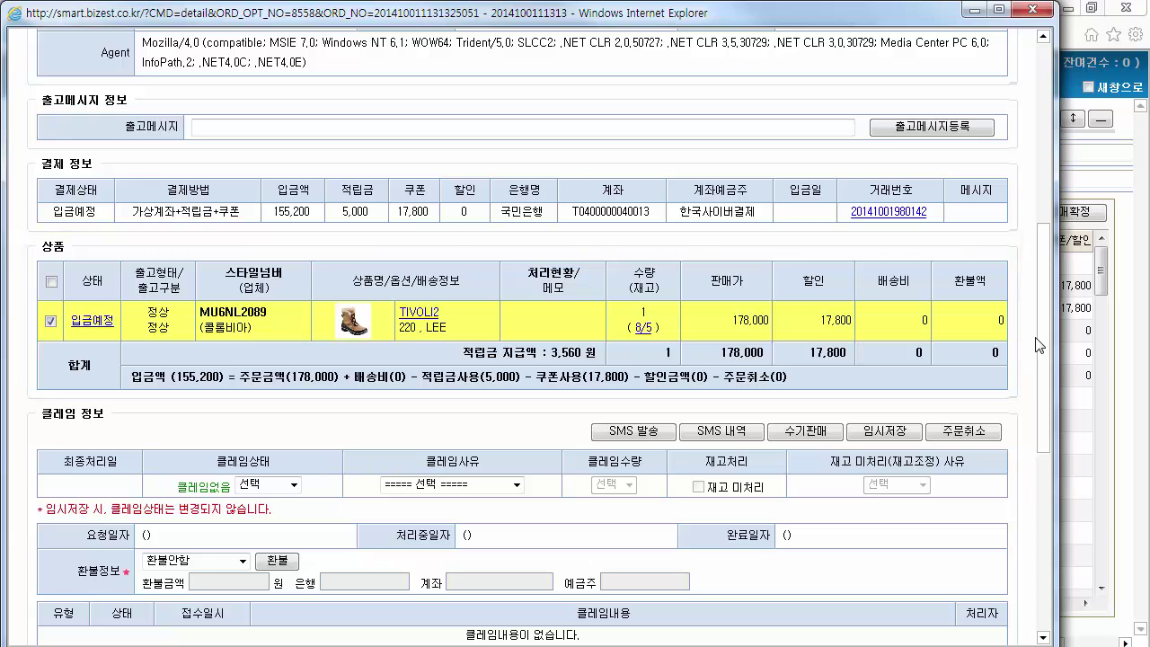
pyautogui.click(1038, 11)
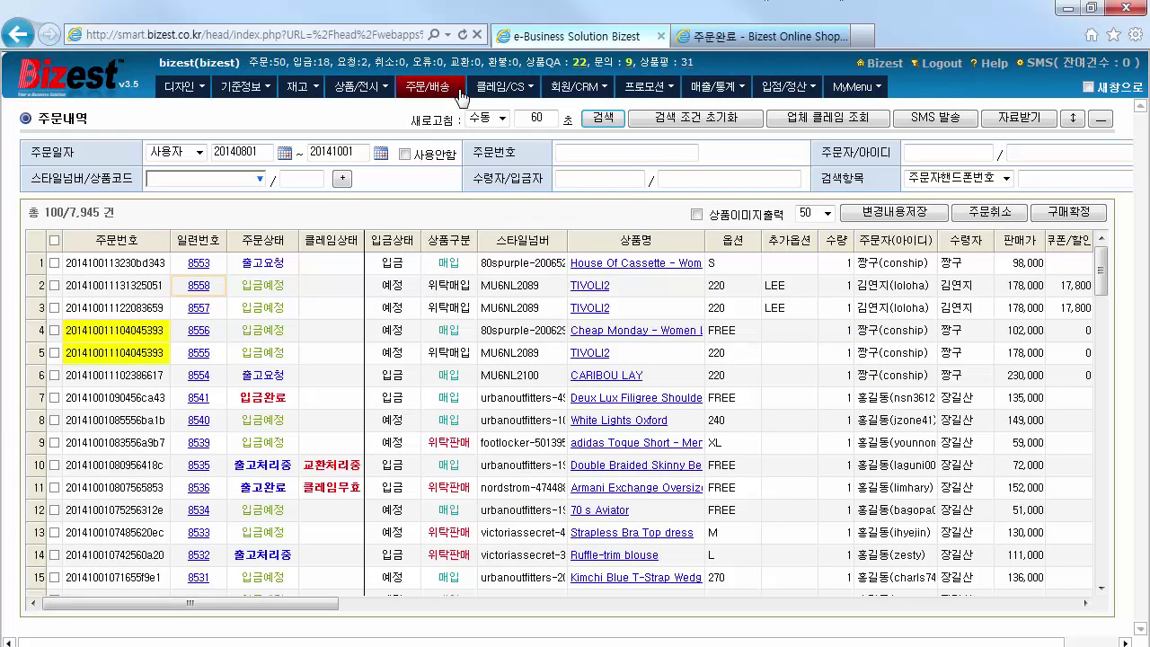
# List orders awaiting deposit and enter 155,200 as row 1's deposit amount
pyautogui.moveTo(429, 86)
pyautogui.click(482, 159)
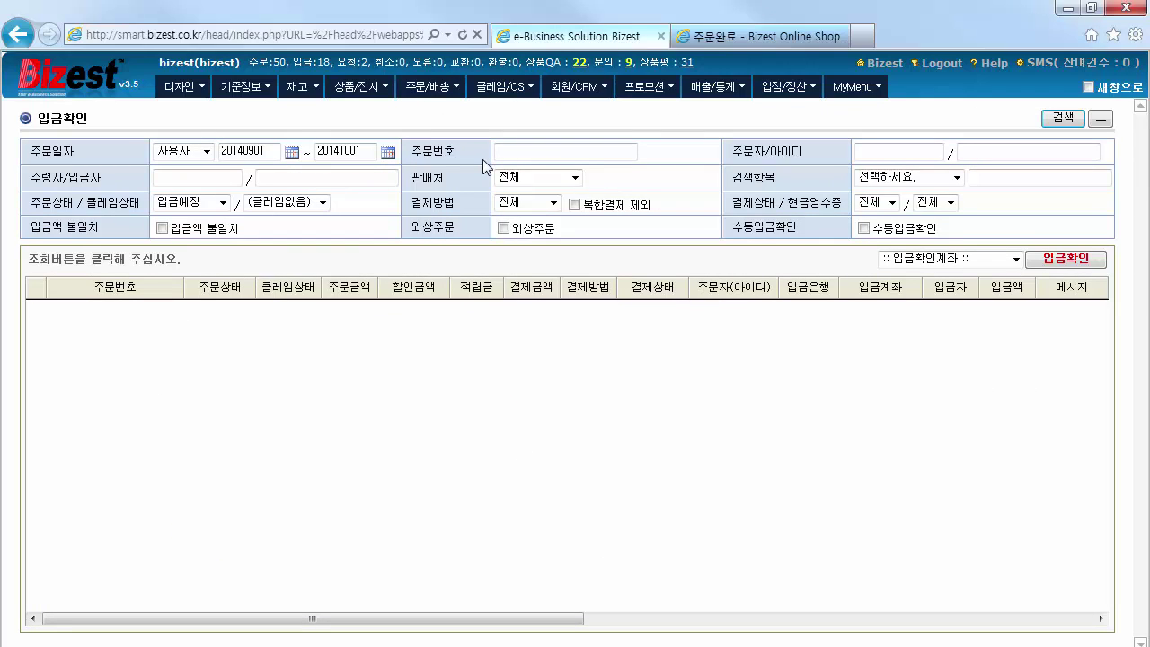
pyautogui.click(1059, 119)
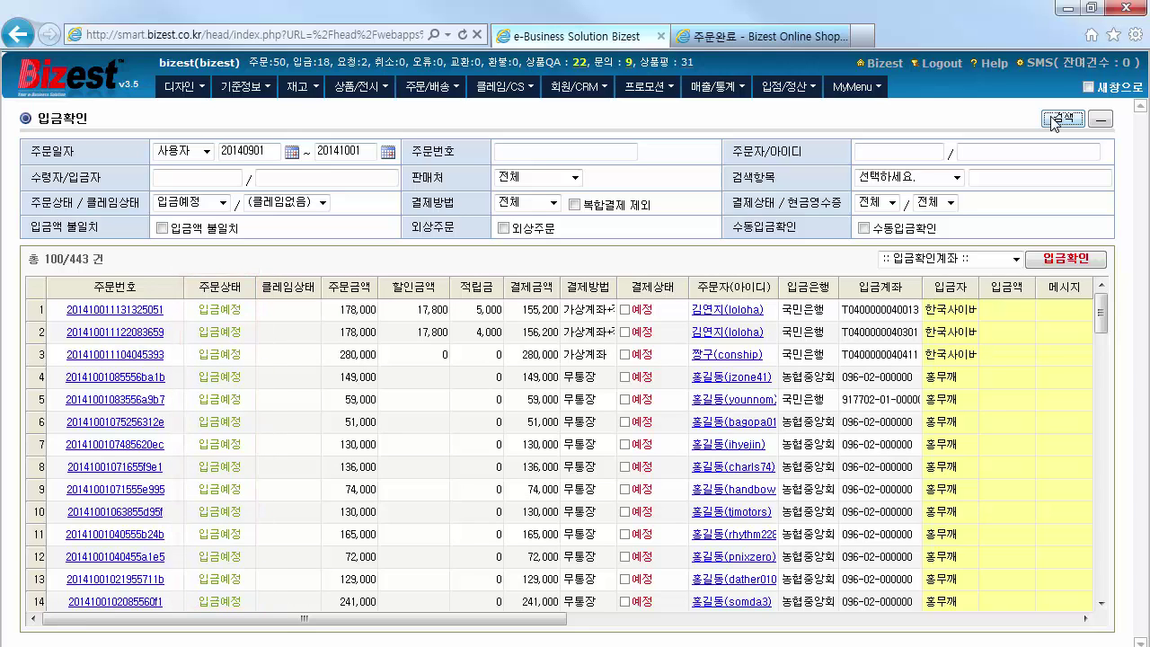
pyautogui.click(1013, 314)
pyautogui.write('5200')
pyautogui.press('Return')
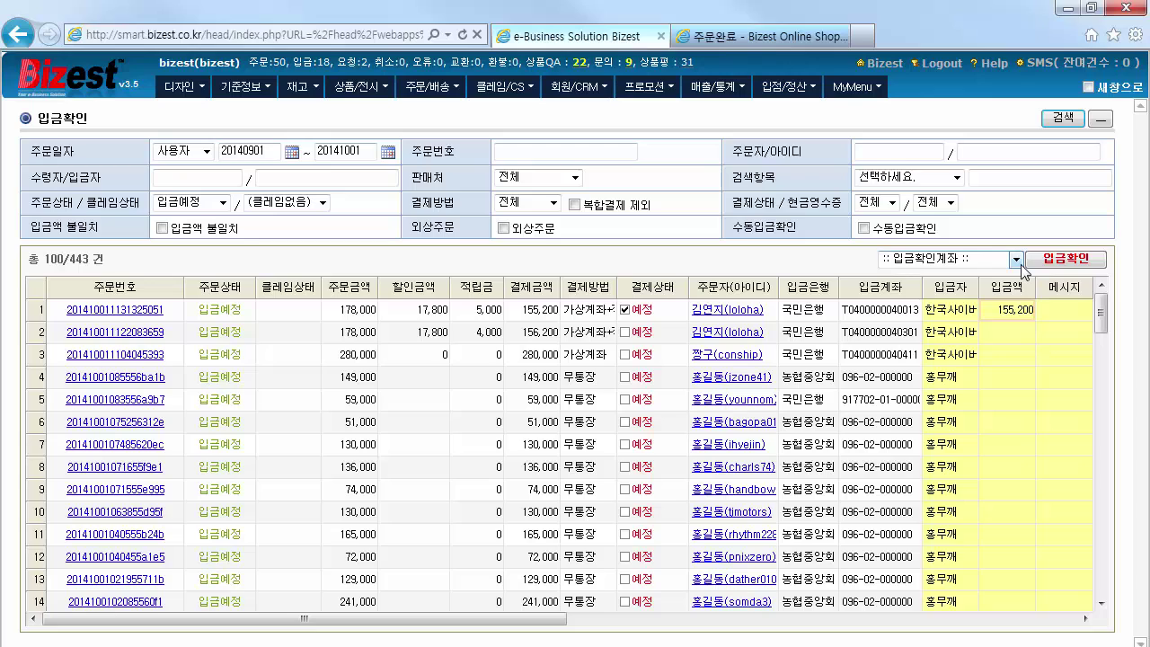
# Choose the 국민 deposit account and confirm the deposit, accepting both dialogs
pyautogui.click(1015, 260)
pyautogui.click(1010, 288)
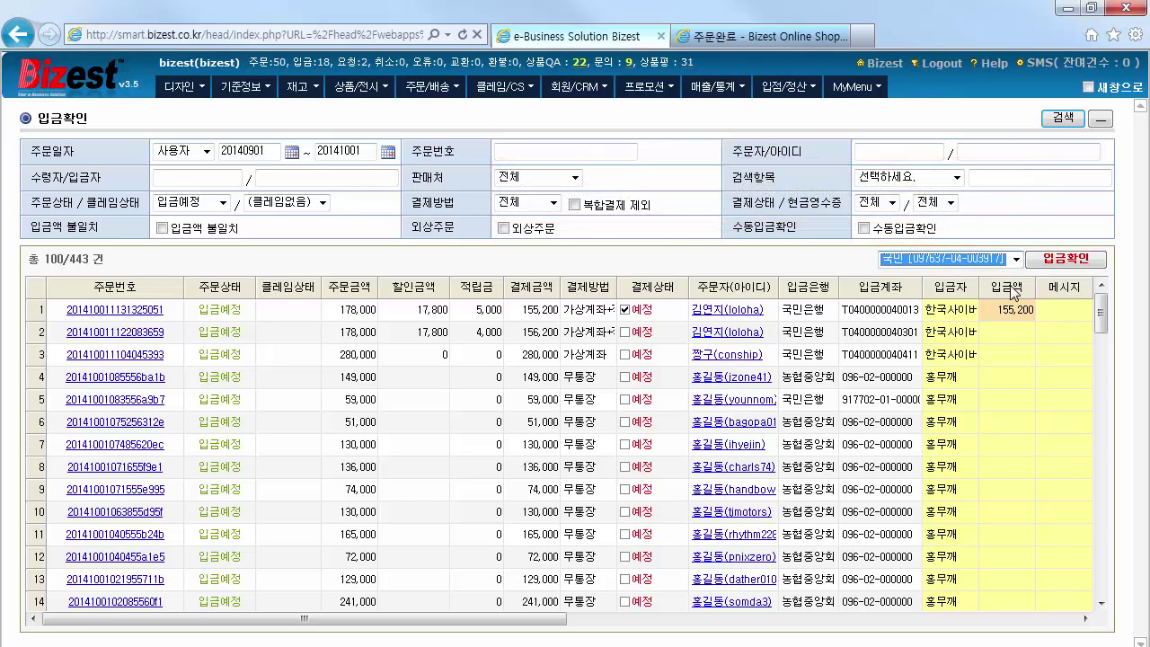
pyautogui.click(1053, 262)
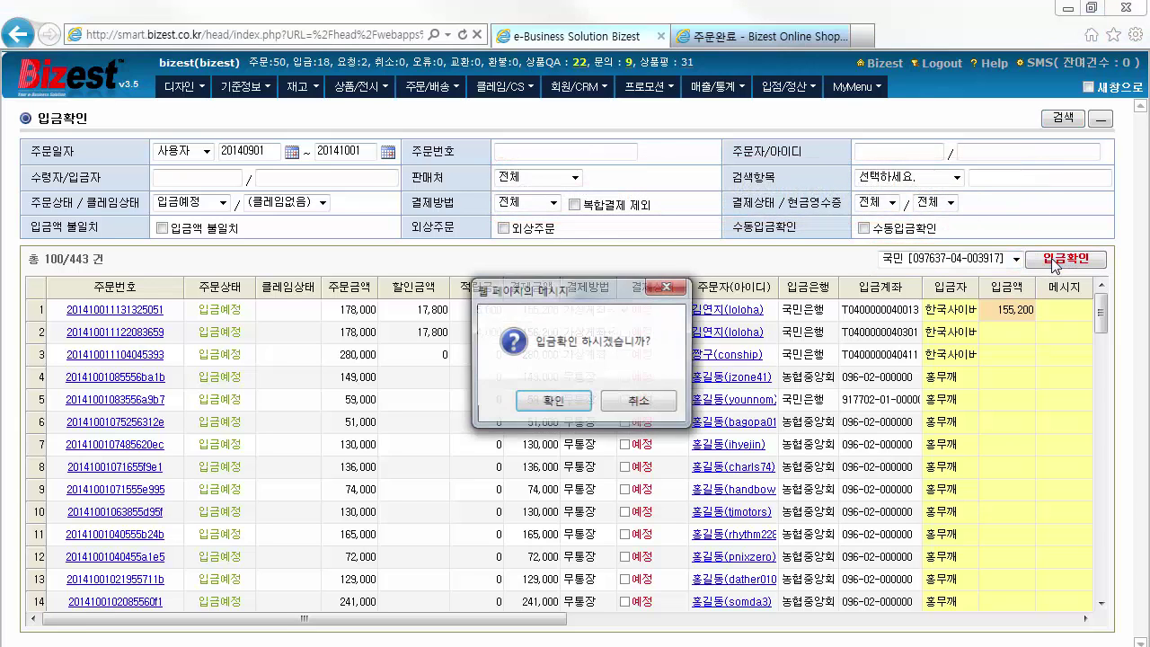
pyautogui.click(584, 404)
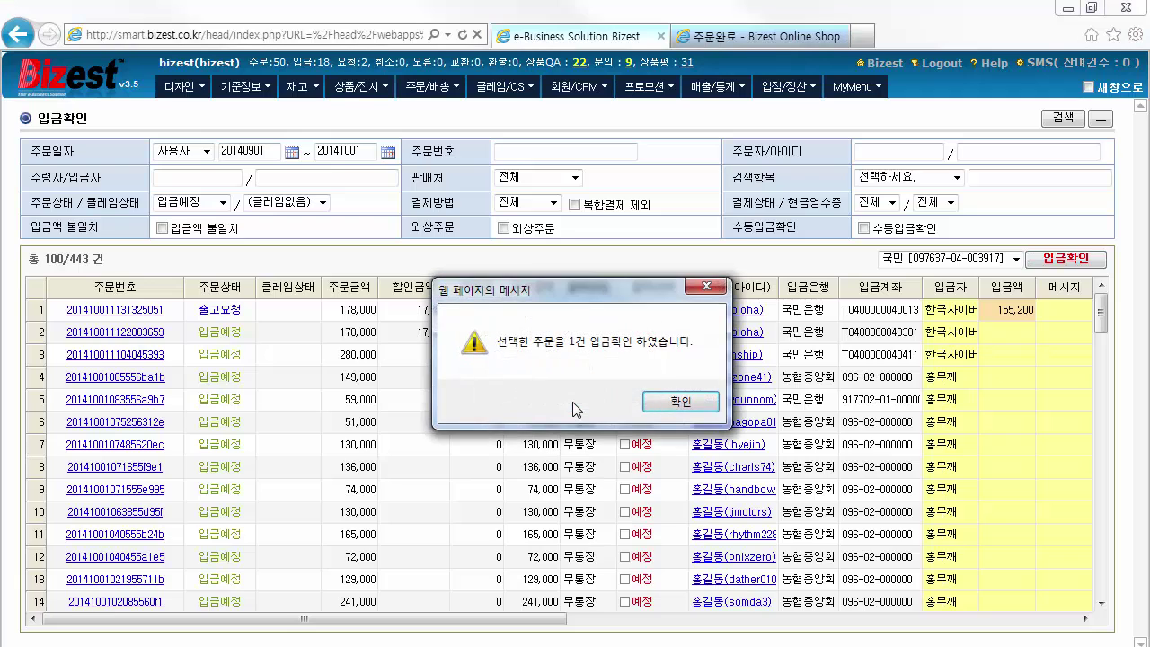
pyautogui.click(678, 404)
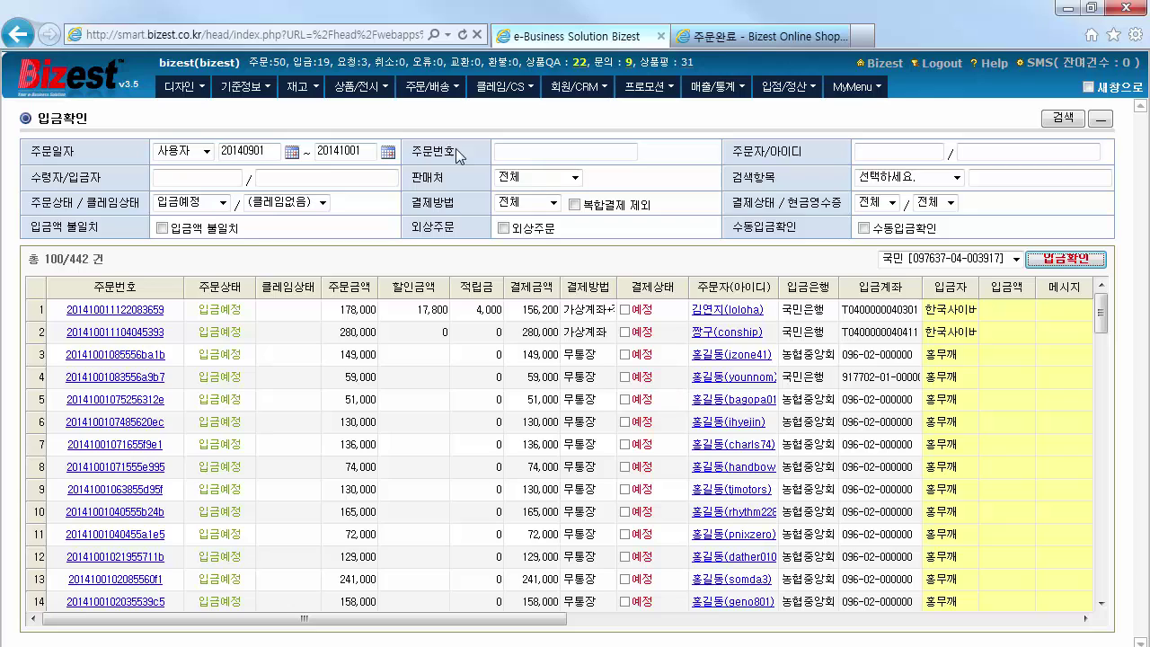
# List the 배송 출고요청 orders and turn off 주문단위로 품절검사
pyautogui.moveTo(458, 96)
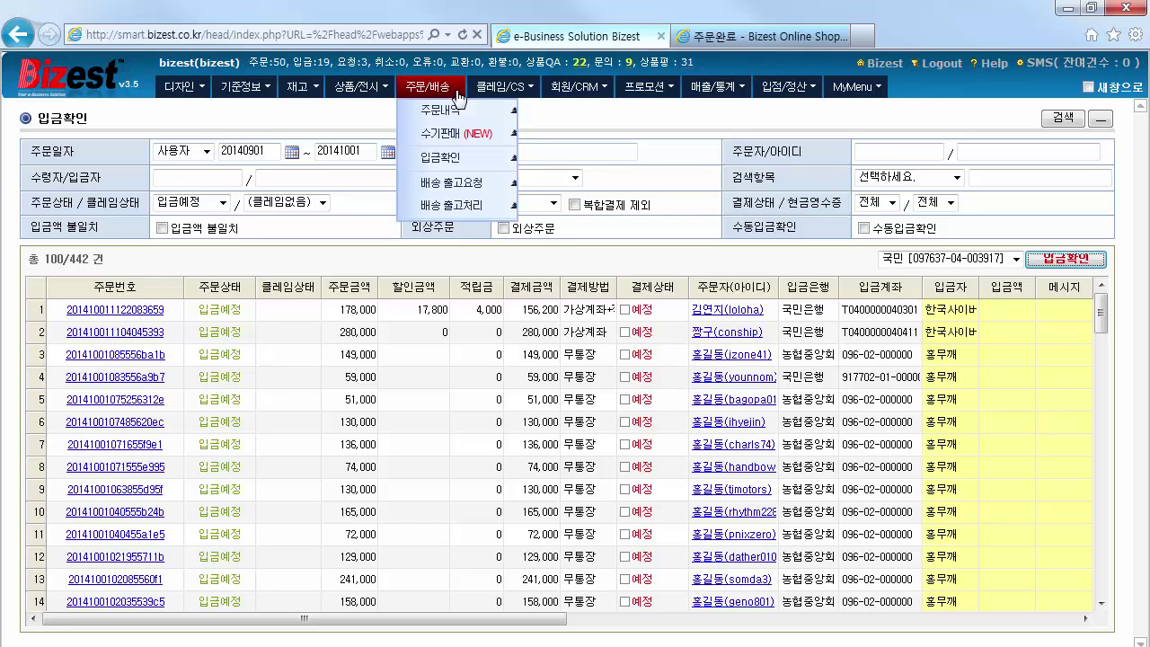
pyautogui.click(490, 182)
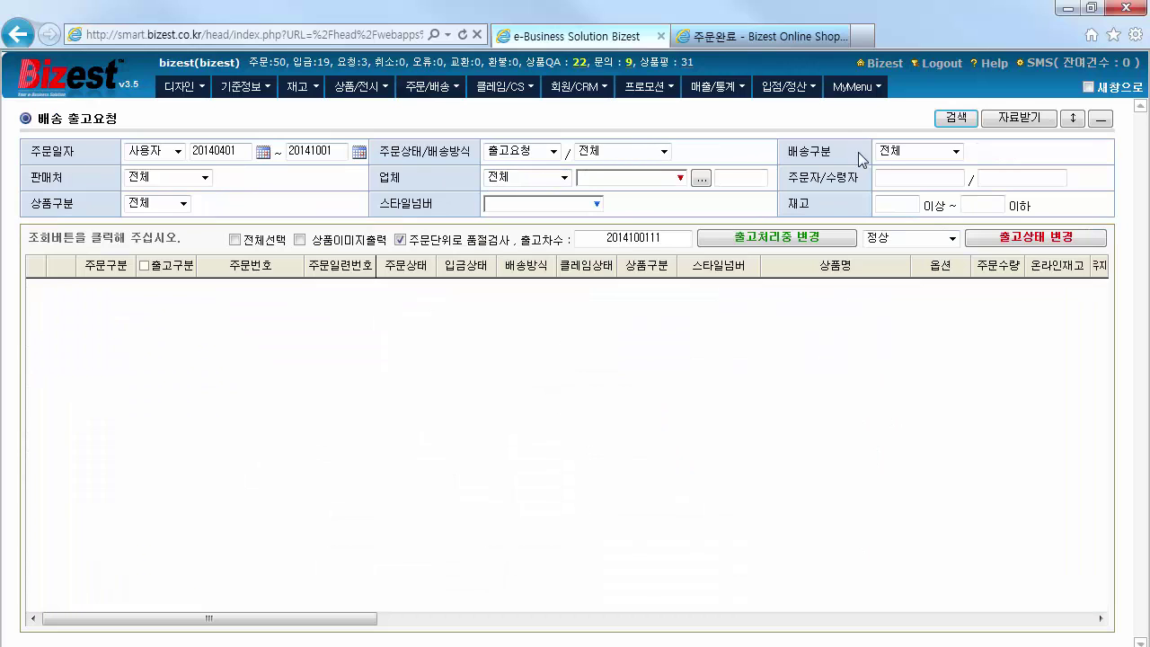
pyautogui.click(955, 120)
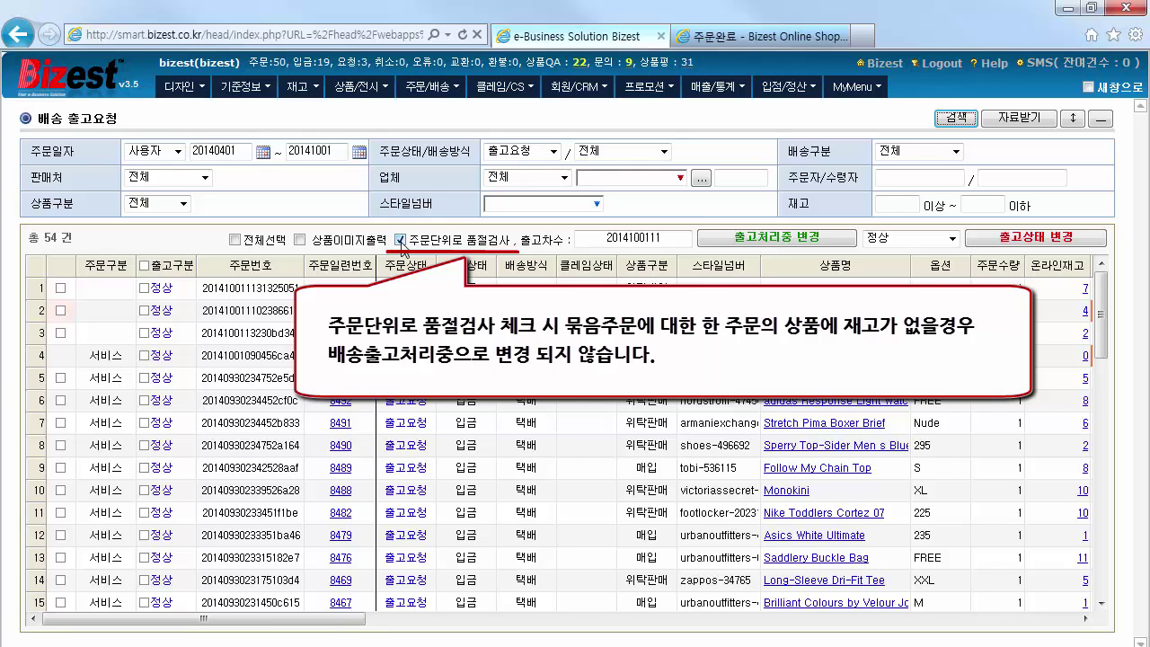
pyautogui.click(400, 241)
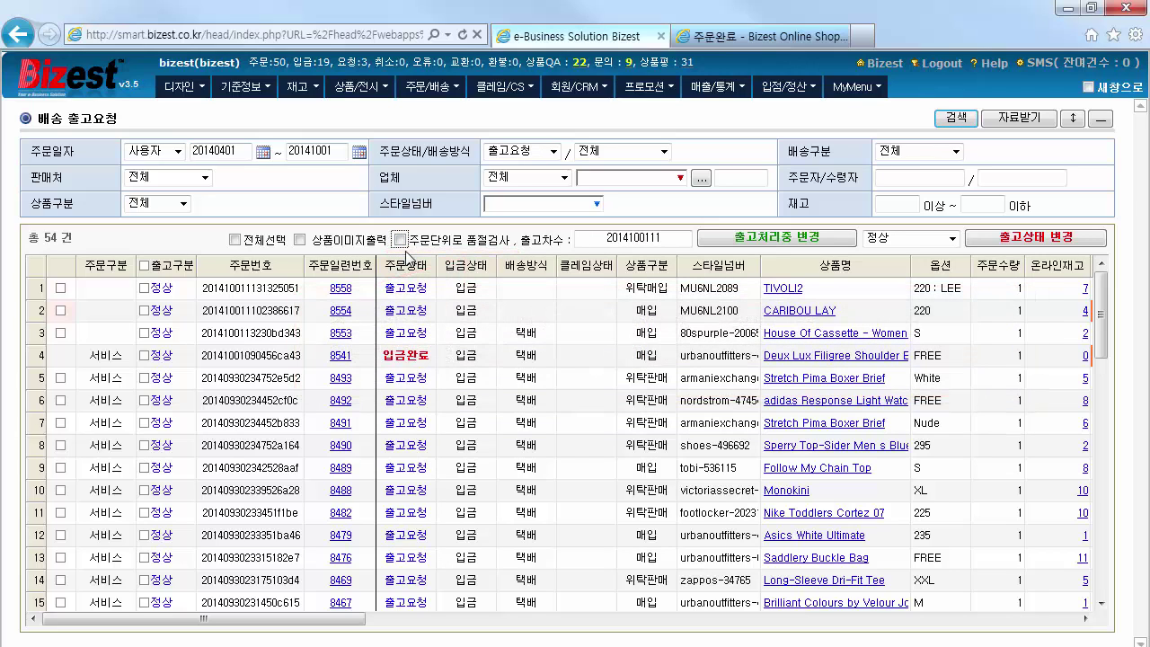
# Change TIVOLI2, CARIBOU LAY and House Of Cassette to 출고처리중, accepting the out-of-stock warning
pyautogui.click(60, 288)
pyautogui.click(60, 310)
pyautogui.click(60, 332)
pyautogui.click(840, 238)
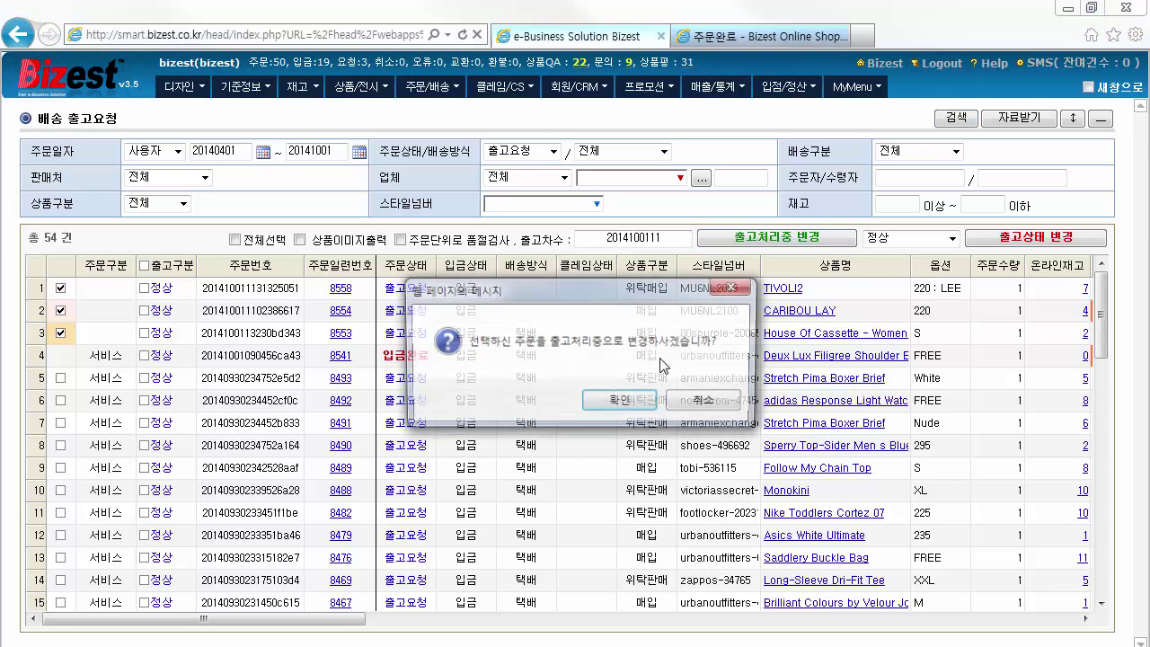
pyautogui.click(620, 401)
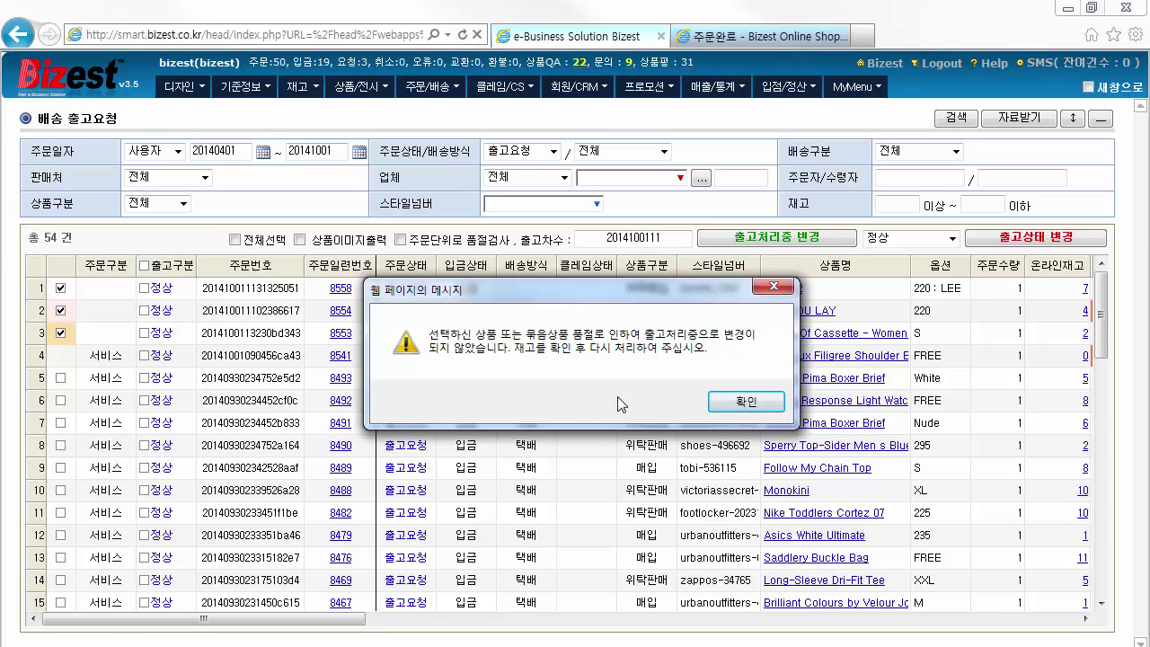
pyautogui.click(730, 406)
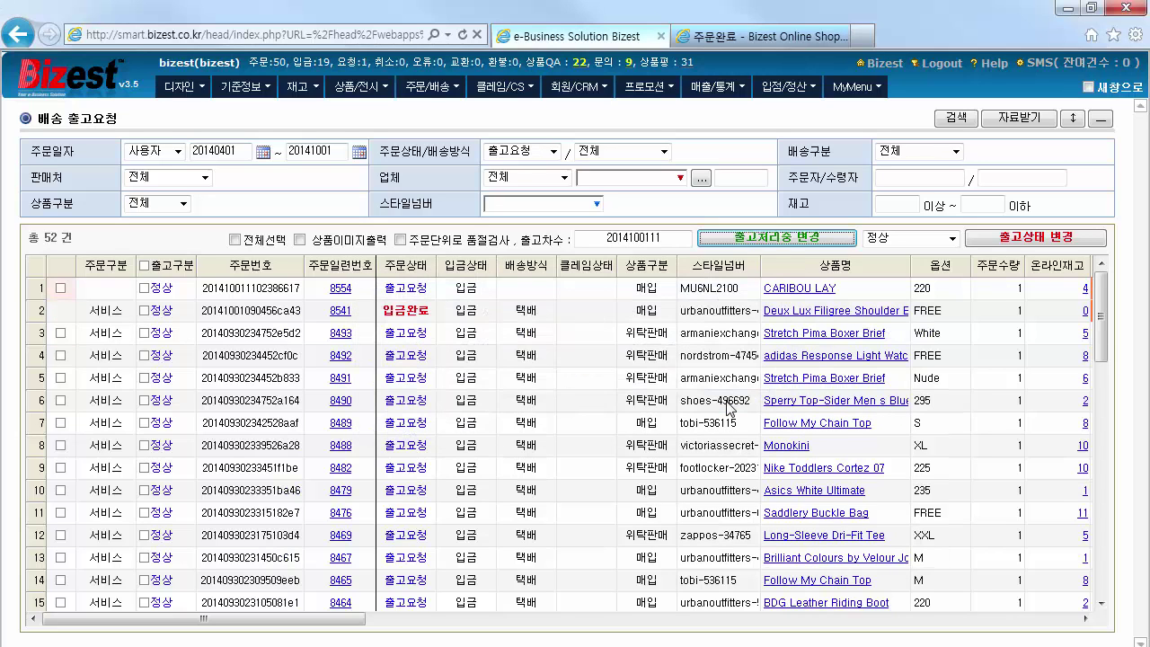
pyautogui.click(462, 97)
# List the 14 orders on the 배송 출고처리 page for courier invoice download
pyautogui.click(454, 204)
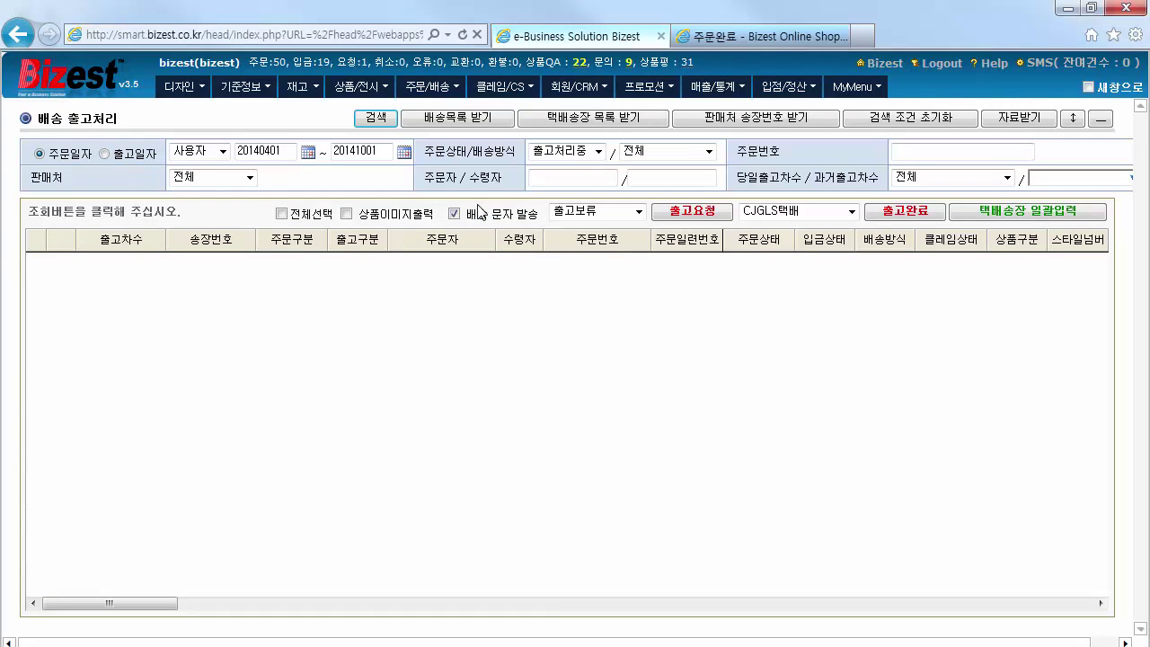
pyautogui.click(387, 120)
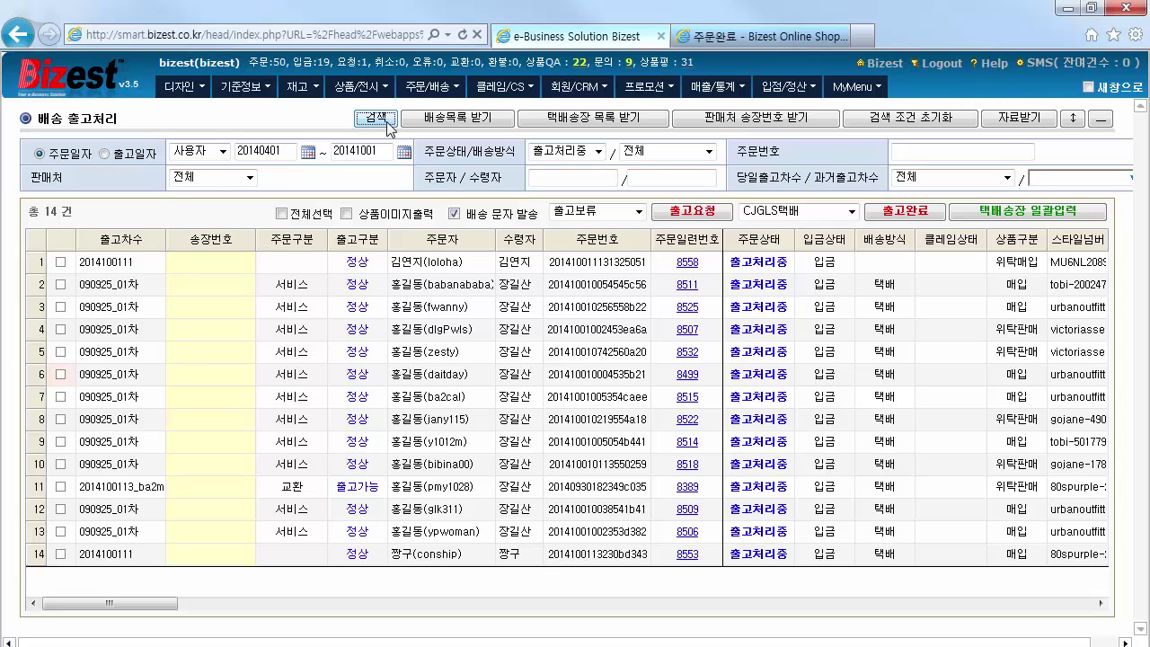
pyautogui.click(654, 127)
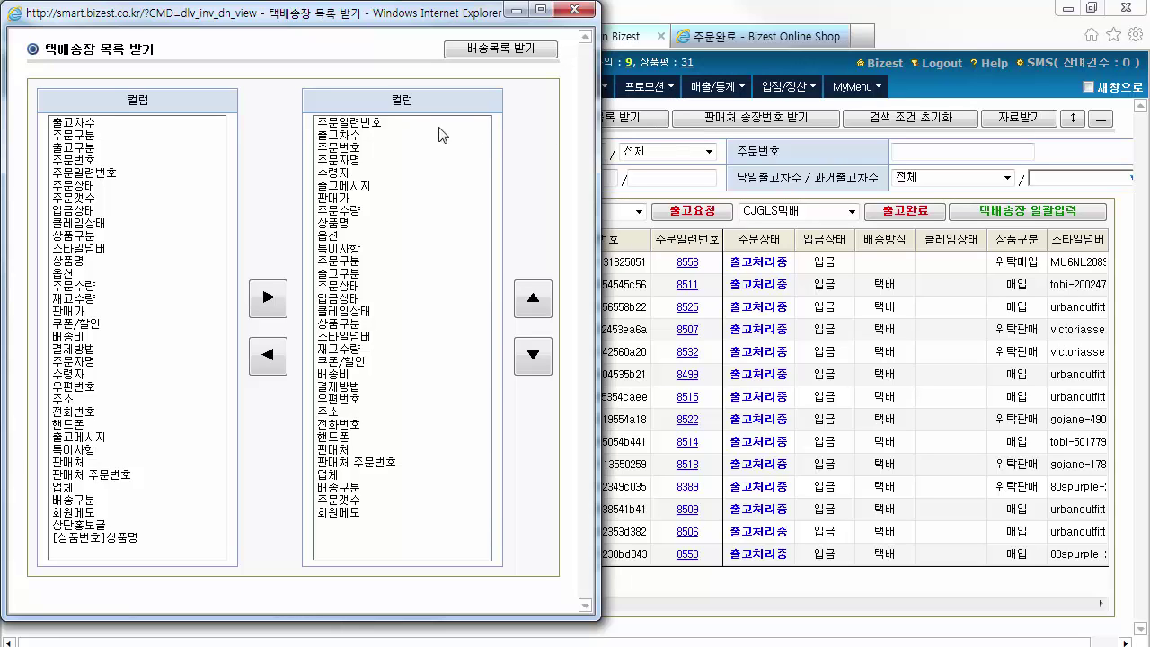
pyautogui.click(381, 126)
pyautogui.click(266, 358)
pyautogui.click(359, 126)
pyautogui.click(268, 356)
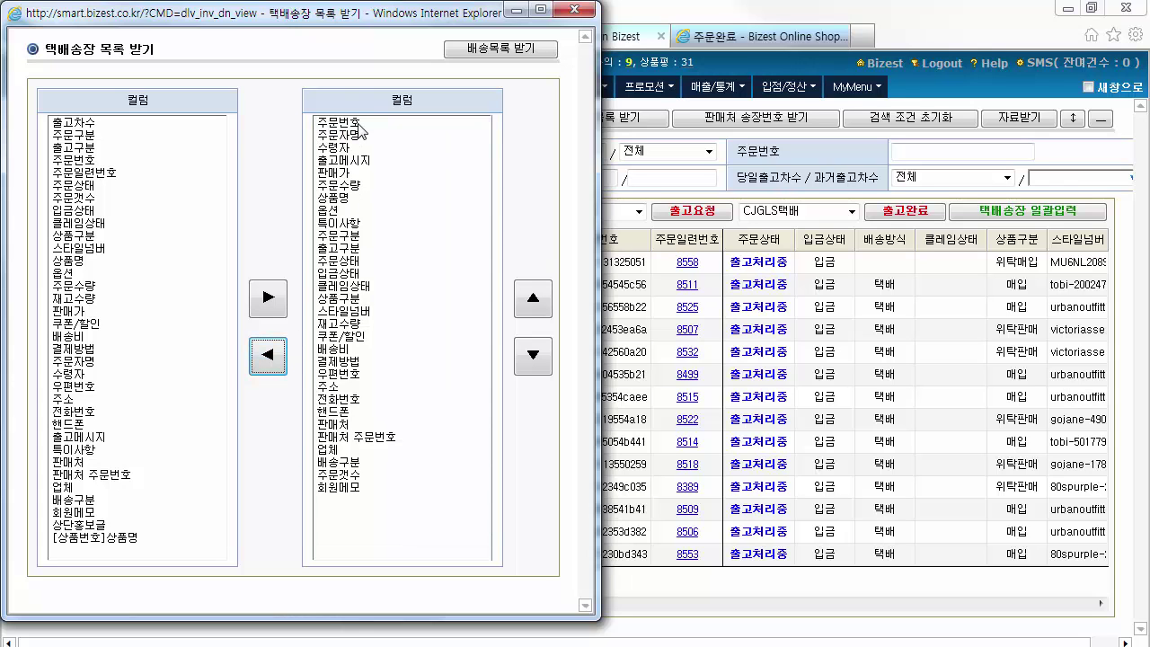
pyautogui.click(519, 51)
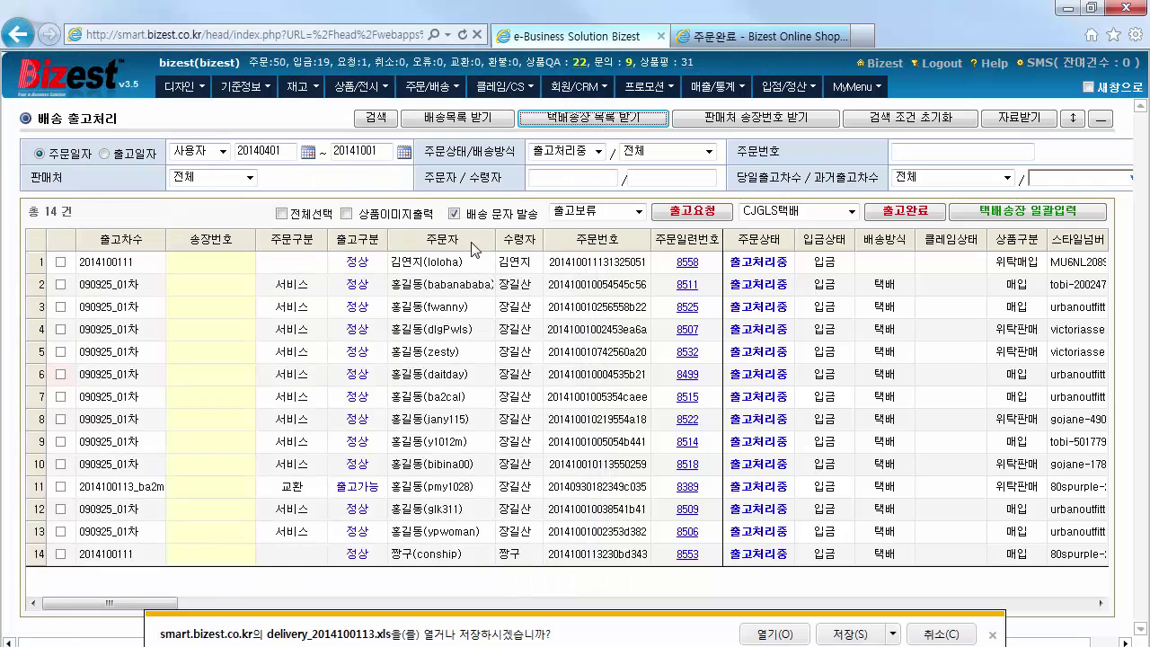
pyautogui.click(774, 634)
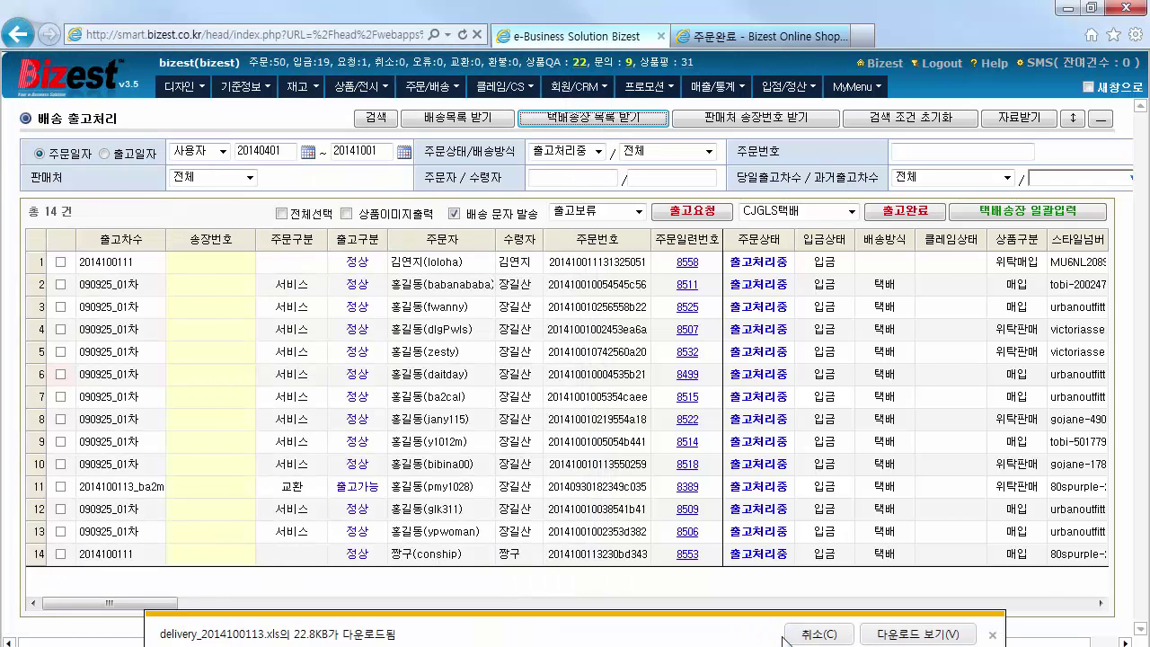
pyautogui.moveTo(768, 566)
pyautogui.mouseDown()
pyautogui.moveTo(941, 568)
pyautogui.moveTo(747, 562)
pyautogui.moveTo(759, 557)
pyautogui.mouseUp()
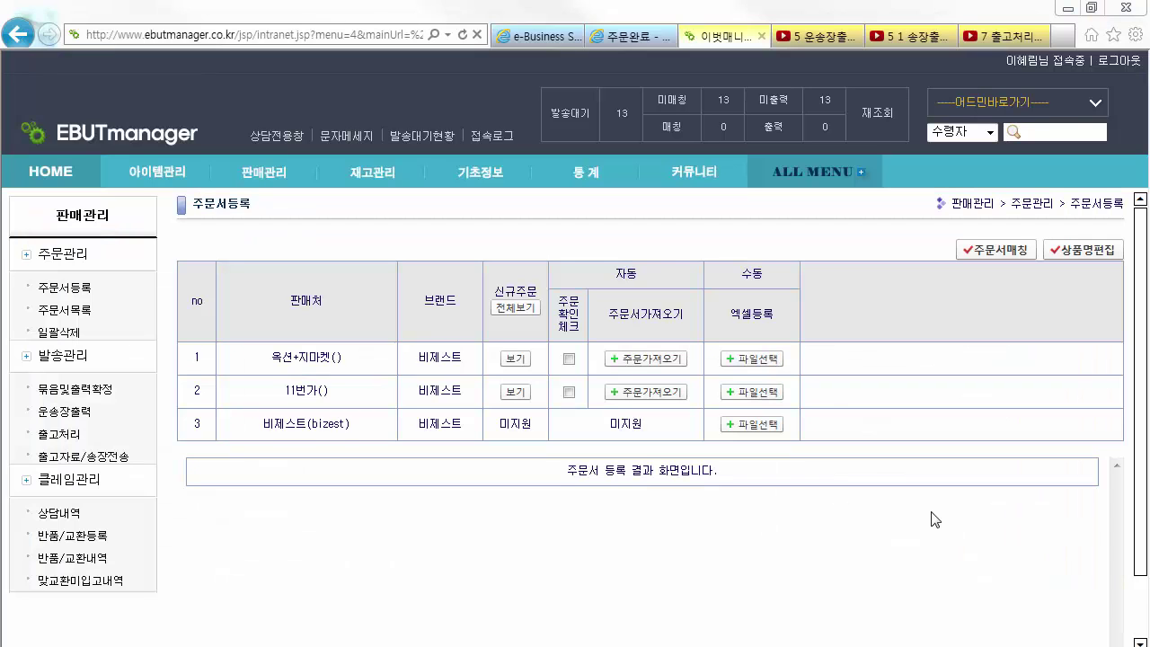
# Register the 출고.xls order file for 비제스트 in EBUTmanager and list the orders
pyautogui.click(752, 424)
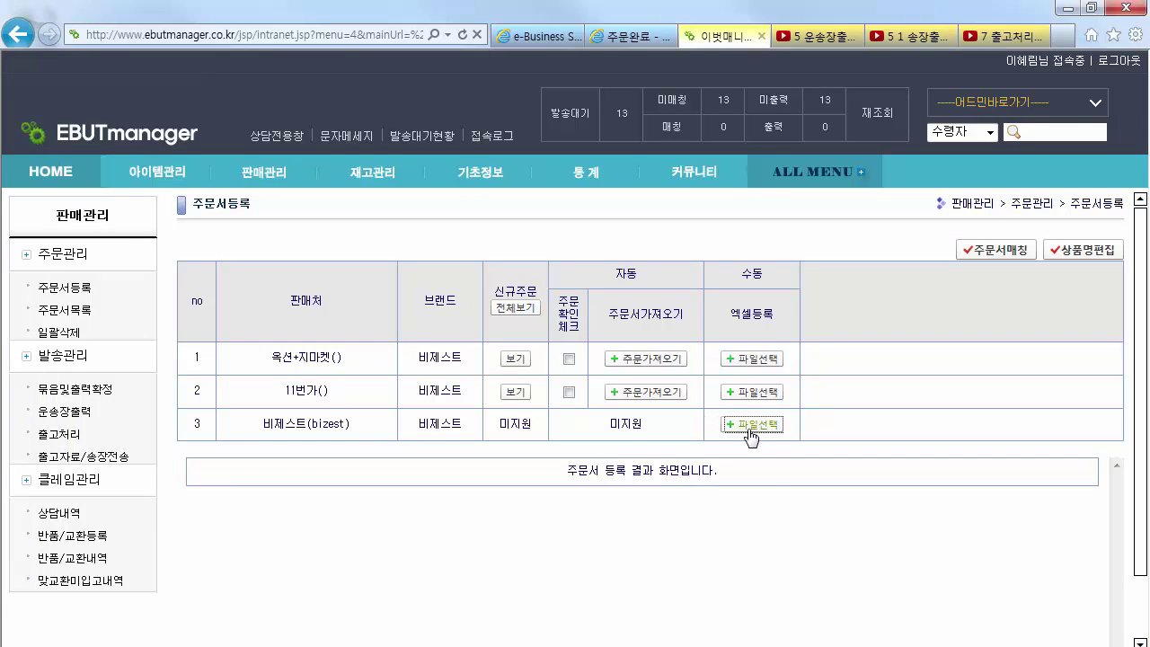
pyautogui.click(584, 261)
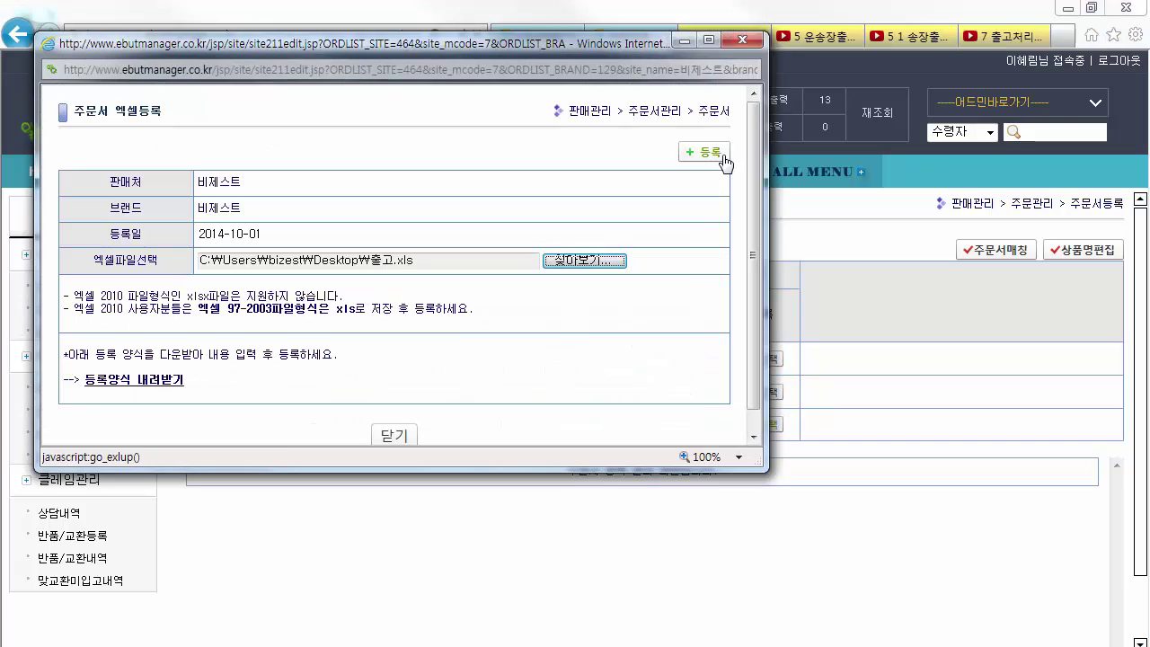
pyautogui.click(720, 154)
pyautogui.click(576, 403)
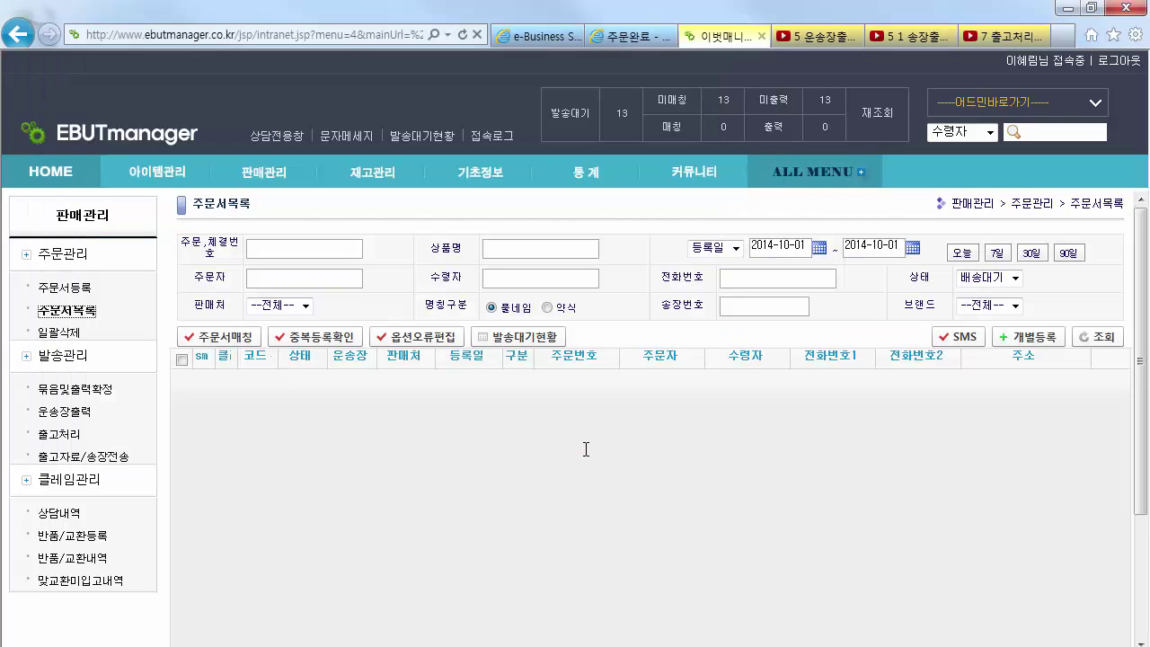
pyautogui.click(1097, 338)
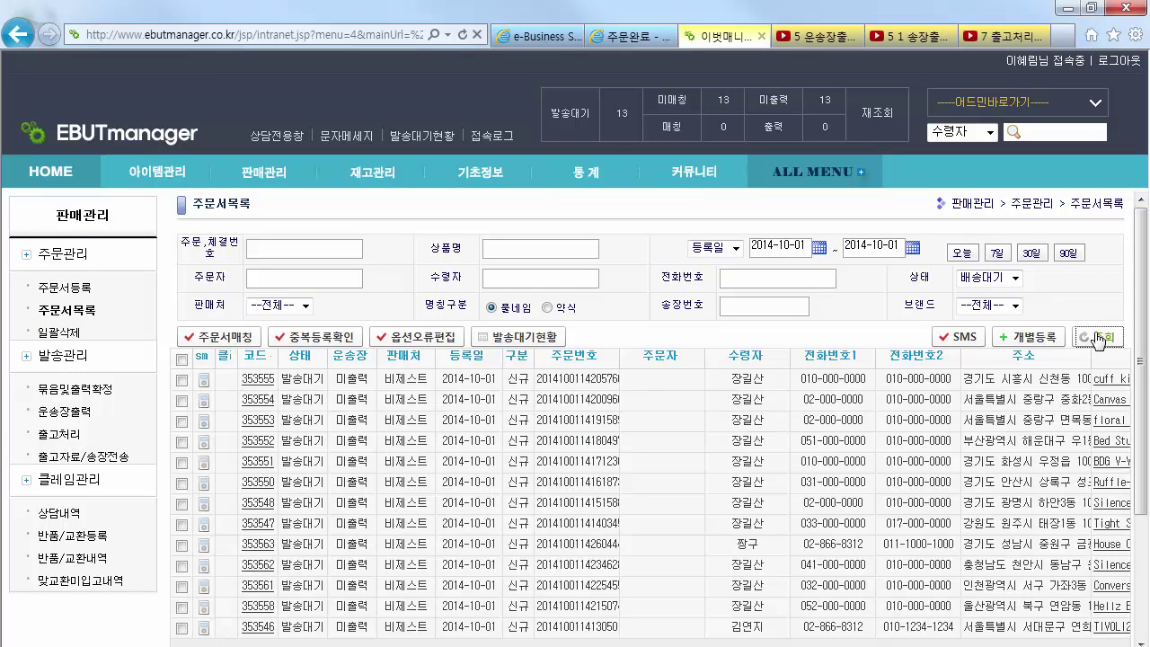
# Confirm bundling and printing for the 비제스트 order and list the generated waybill files
pyautogui.click(106, 396)
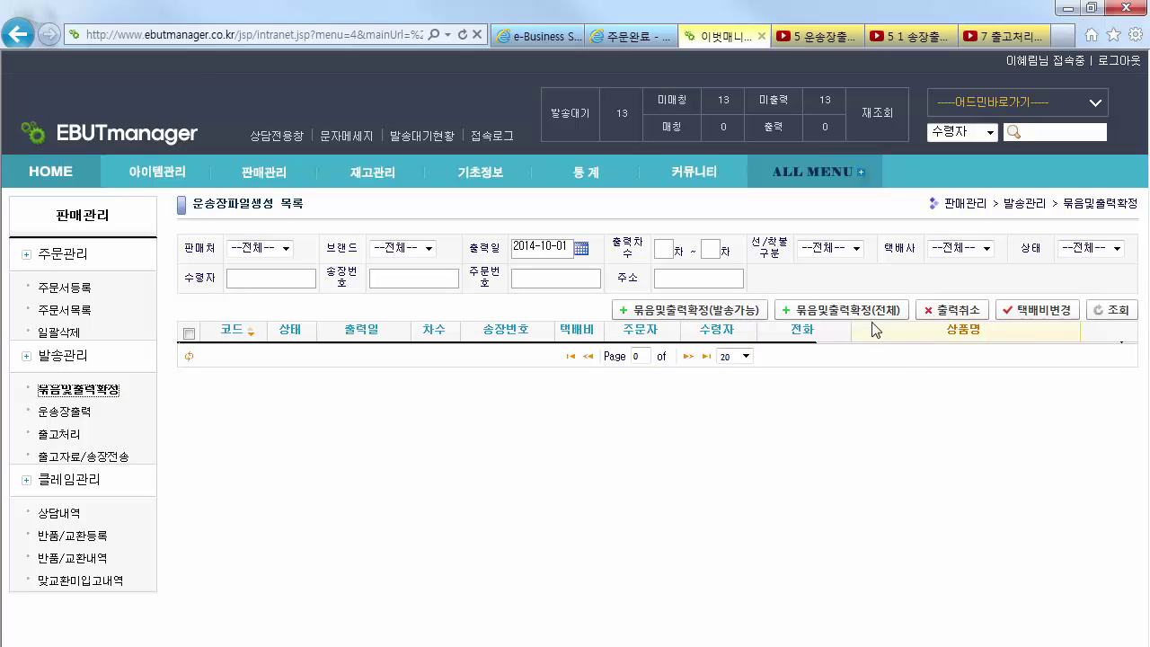
pyautogui.click(871, 314)
pyautogui.click(211, 135)
pyautogui.click(180, 200)
pyautogui.click(326, 430)
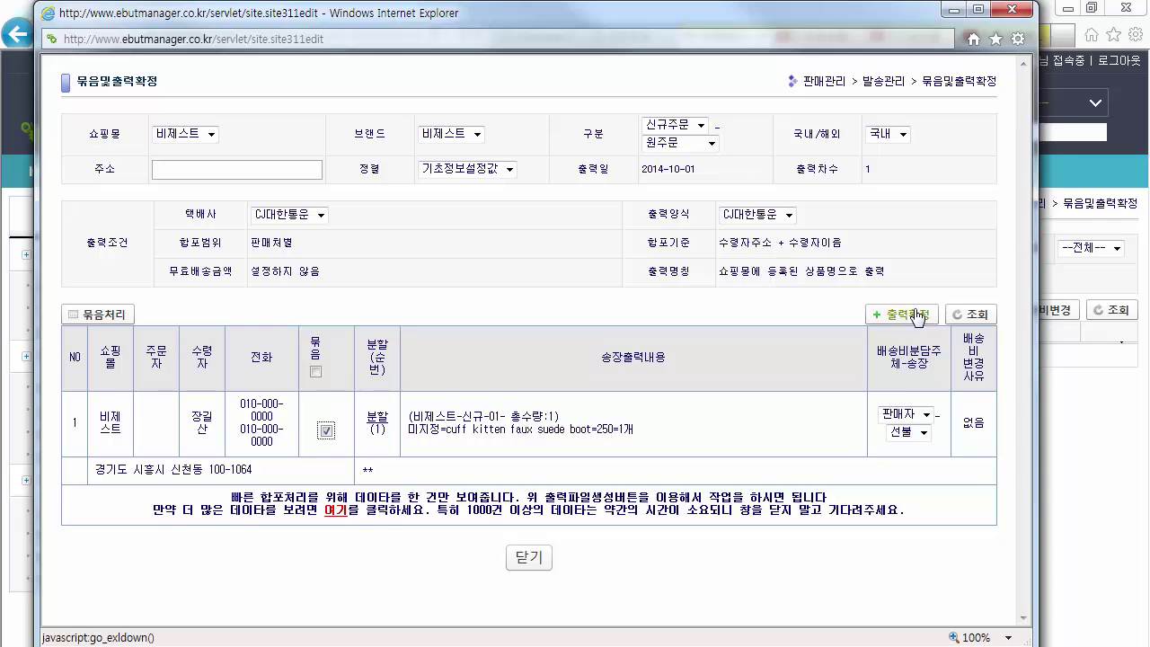
pyautogui.click(531, 562)
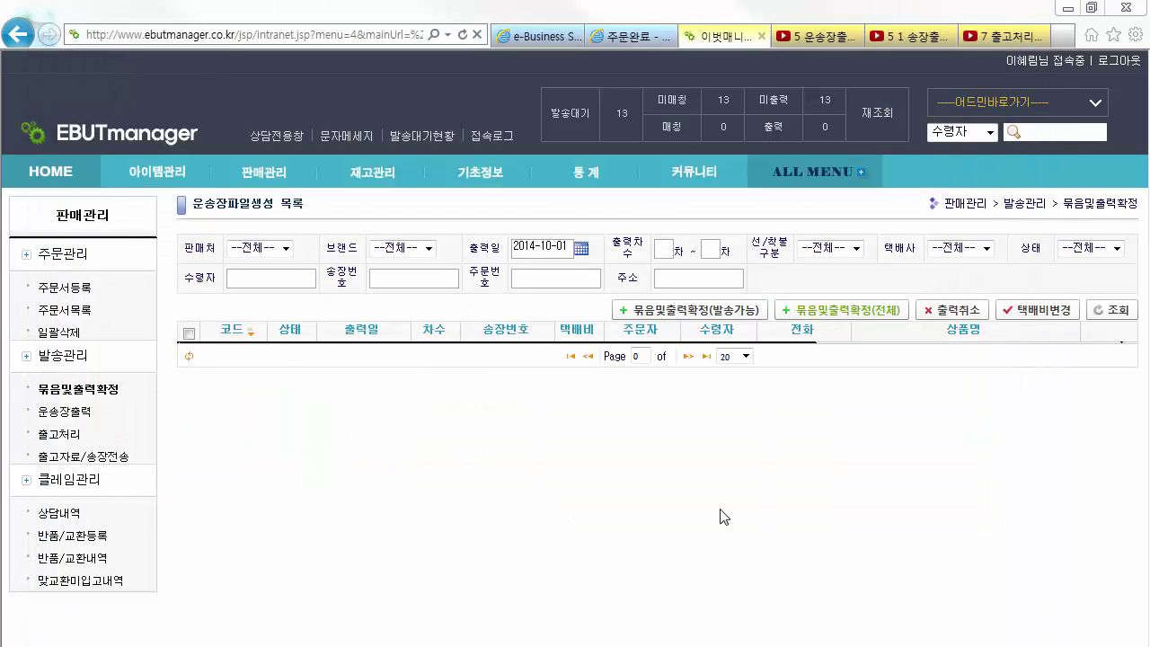
pyautogui.click(1112, 310)
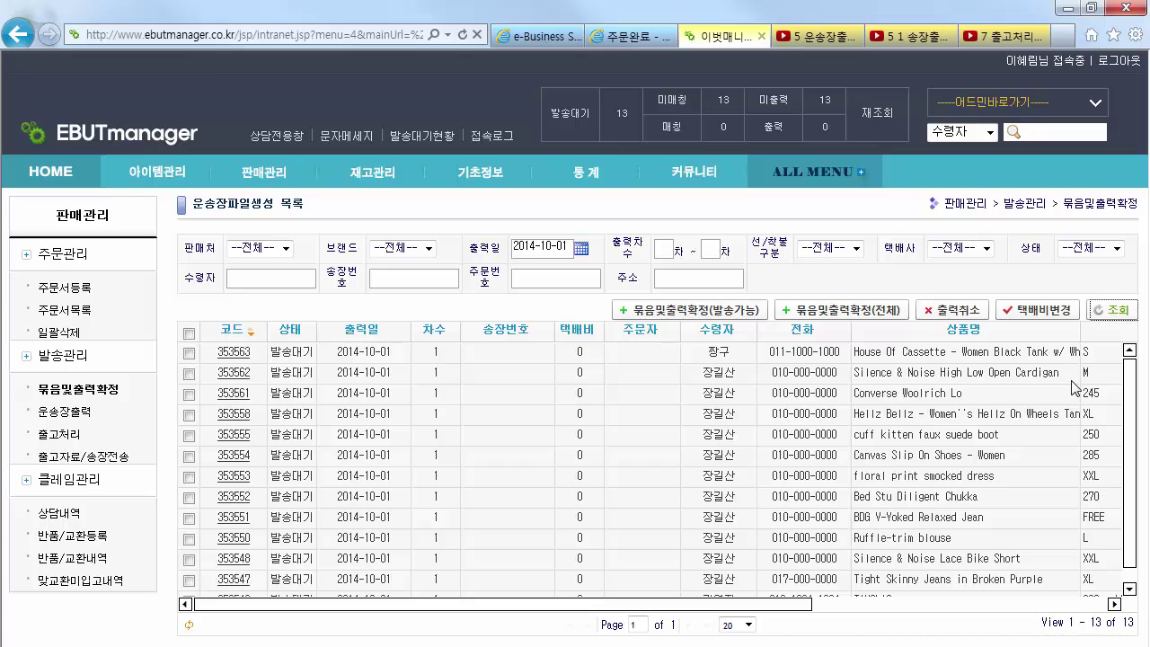
pyautogui.click(70, 411)
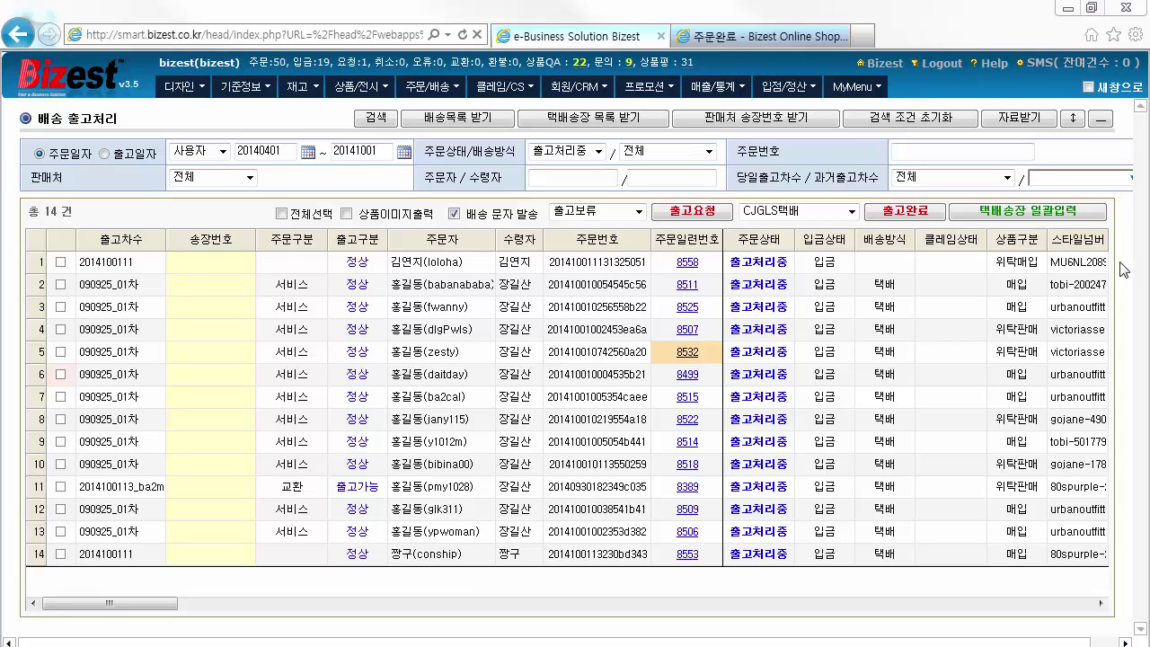
pyautogui.click(1071, 219)
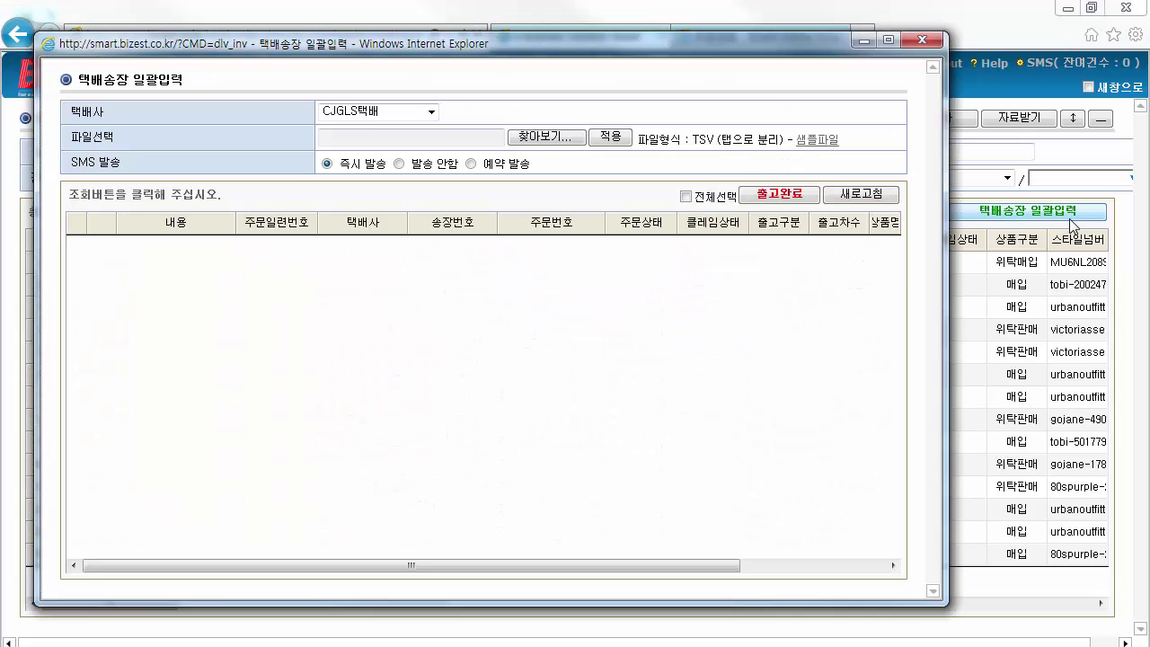
pyautogui.hotkey('alt', 'Tab')
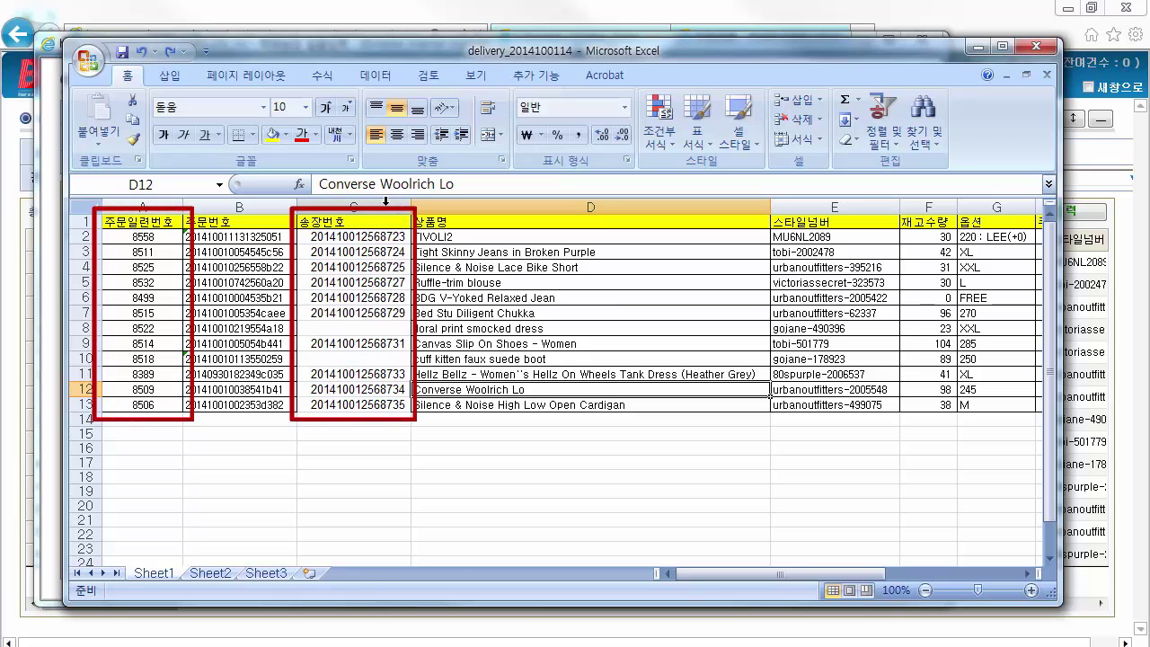
# Delete column B and the header row from the invoice sheet
pyautogui.click(237, 207)
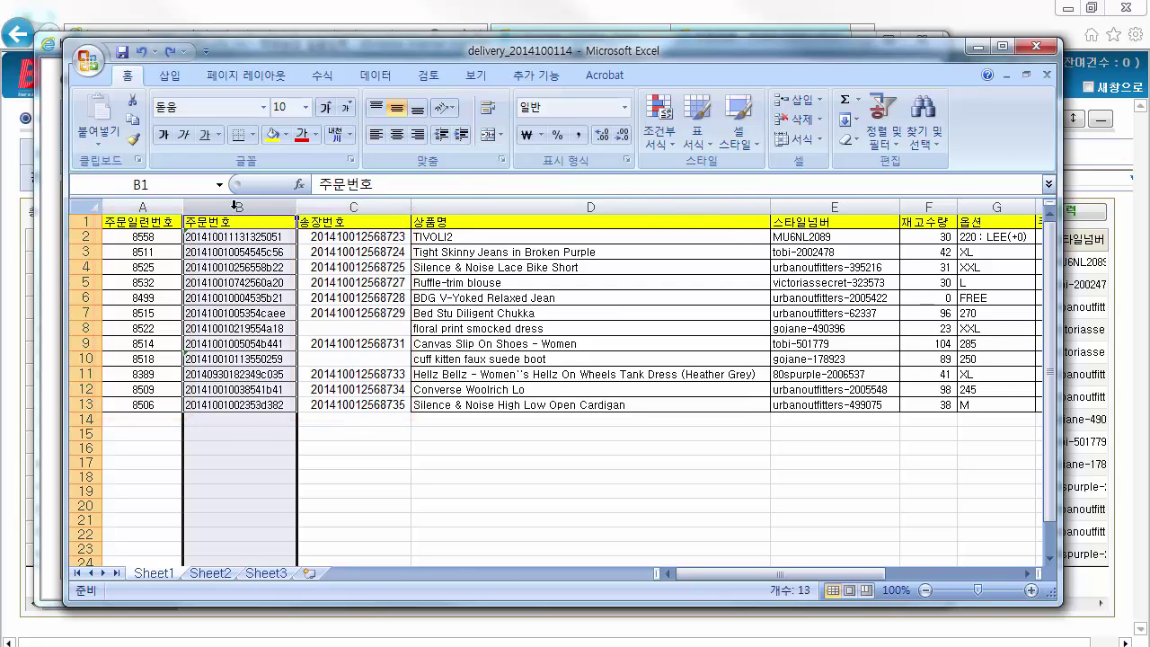
pyautogui.rightClick(237, 208)
pyautogui.click(324, 327)
pyautogui.click(86, 221)
pyautogui.rightClick(84, 222)
pyautogui.click(212, 340)
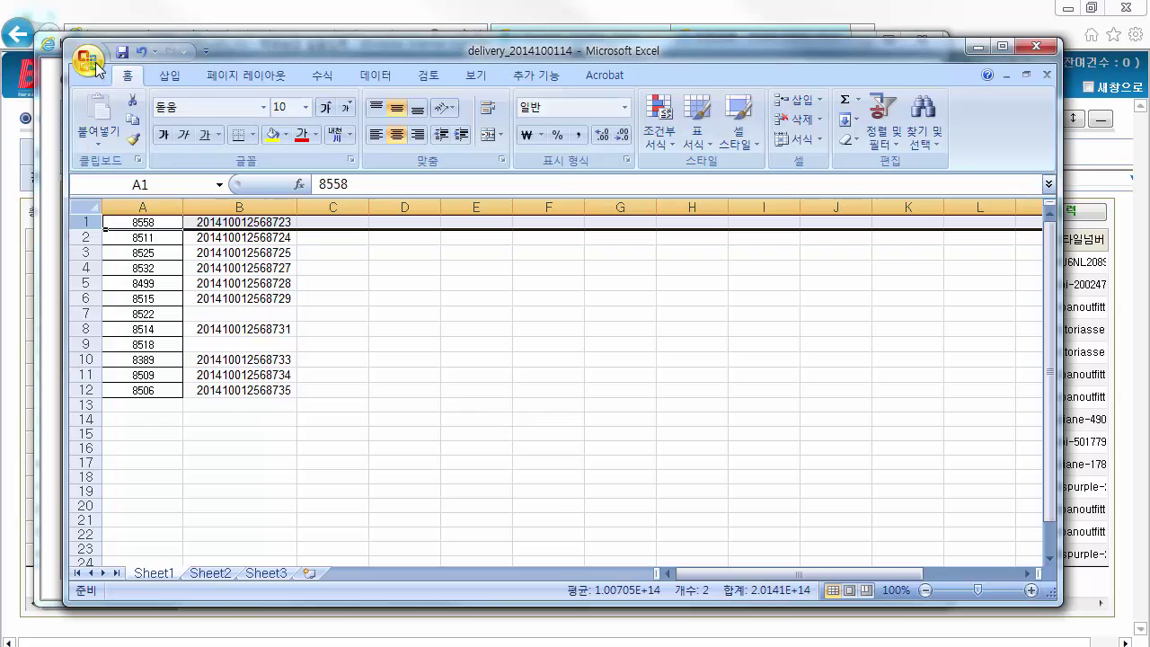
# Save the sheet to the Desktop as tab-delimited text named 출고완료_20141001
pyautogui.click(88, 61)
pyautogui.click(179, 260)
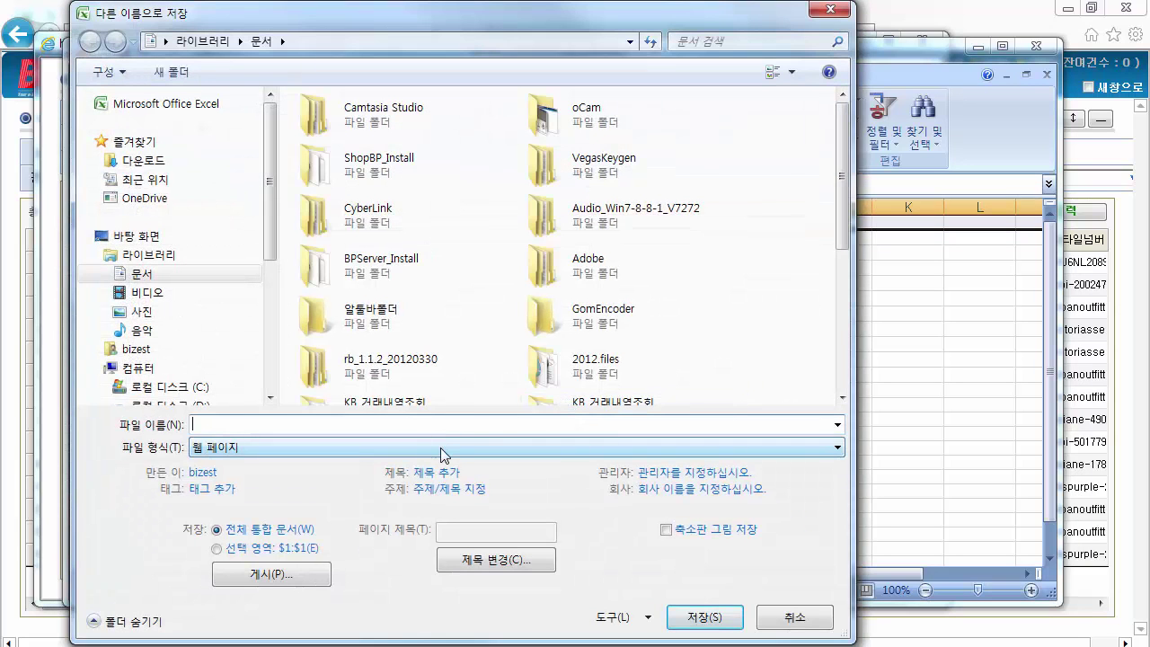
pyautogui.click(445, 449)
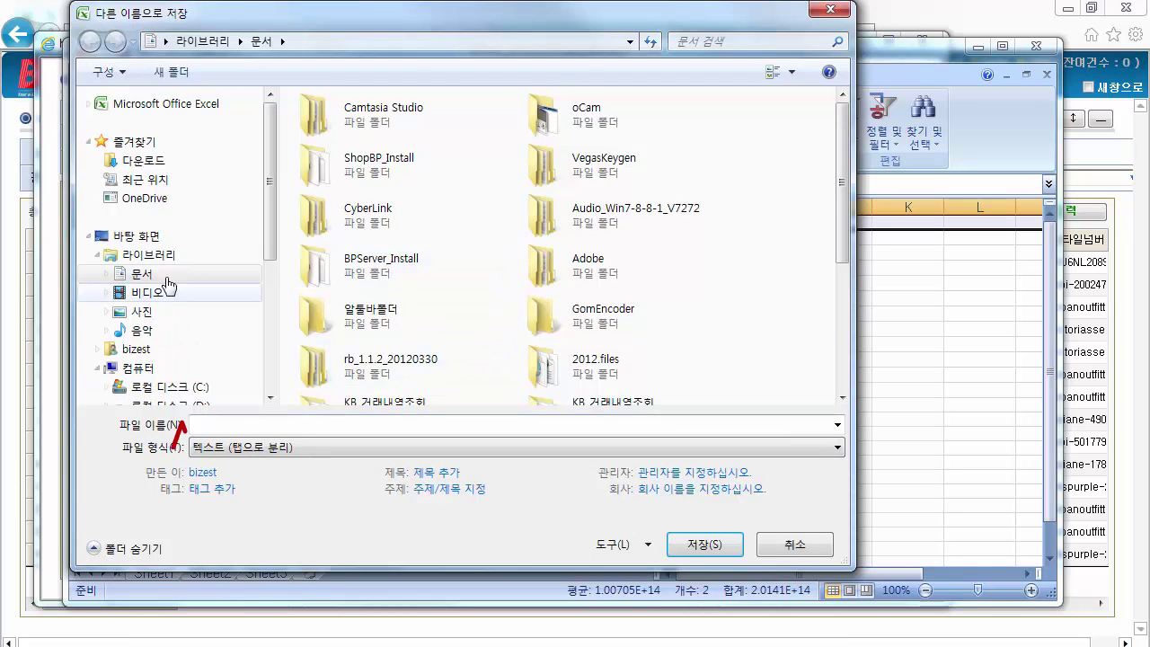
pyautogui.click(224, 238)
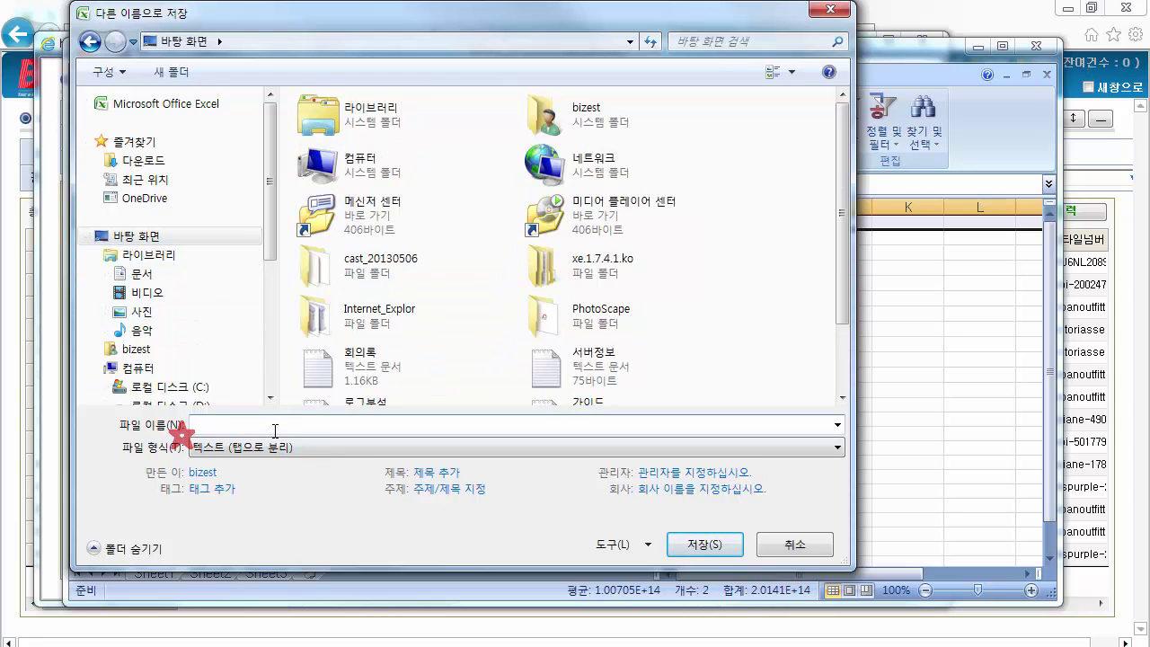
pyautogui.write('출고완료_20141001')
pyautogui.click(705, 544)
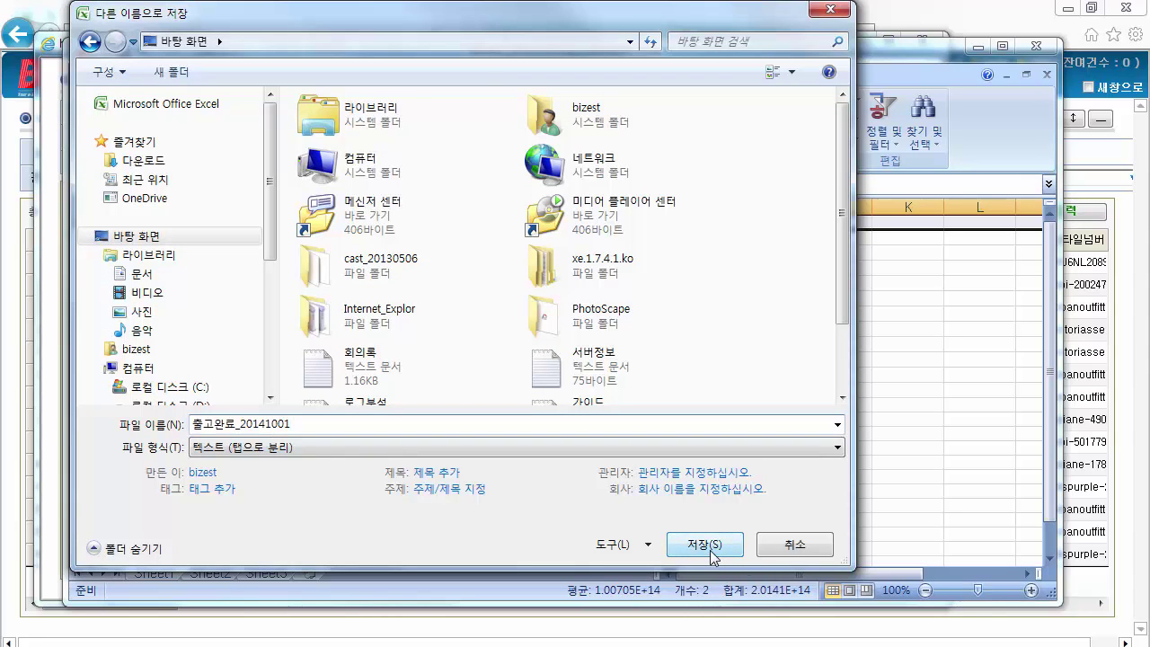
pyautogui.click(547, 136)
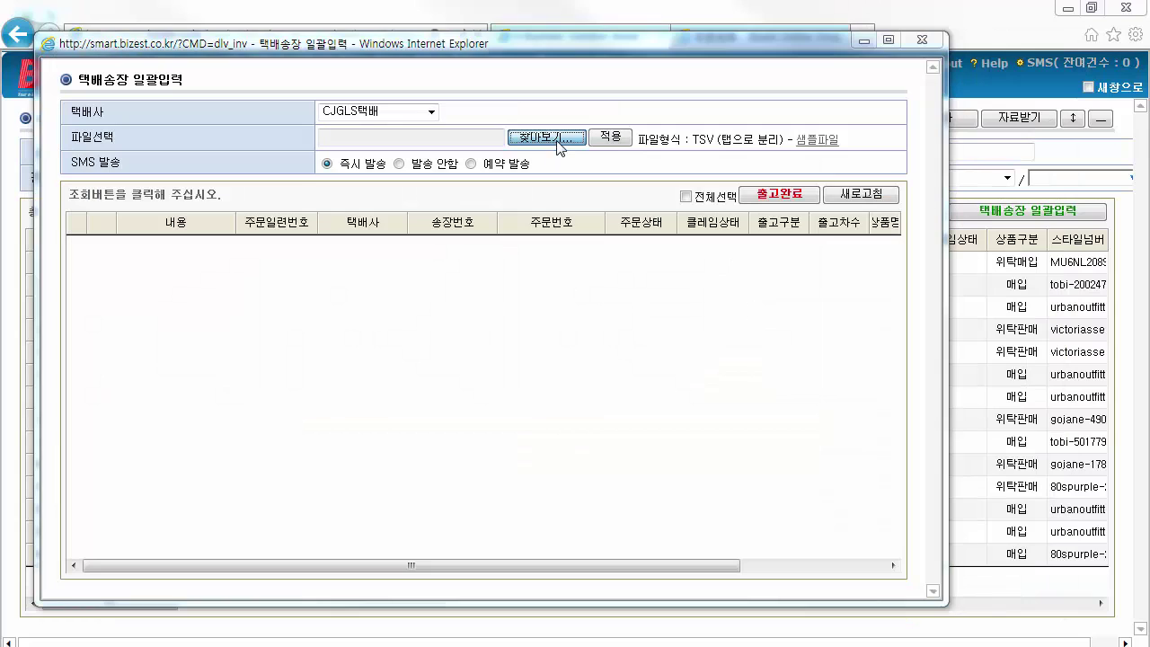
# Load 출고완료_20141001, mark all uploaded orders 출고완료, then close the bulk entry window
pyautogui.click(557, 141)
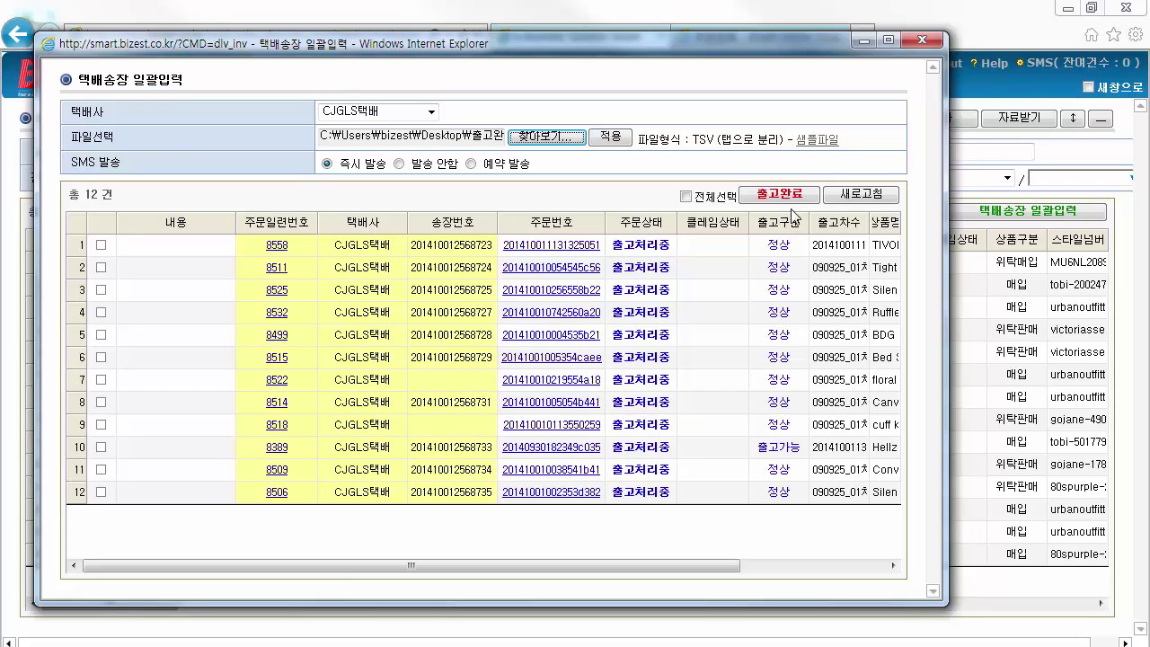
pyautogui.click(685, 196)
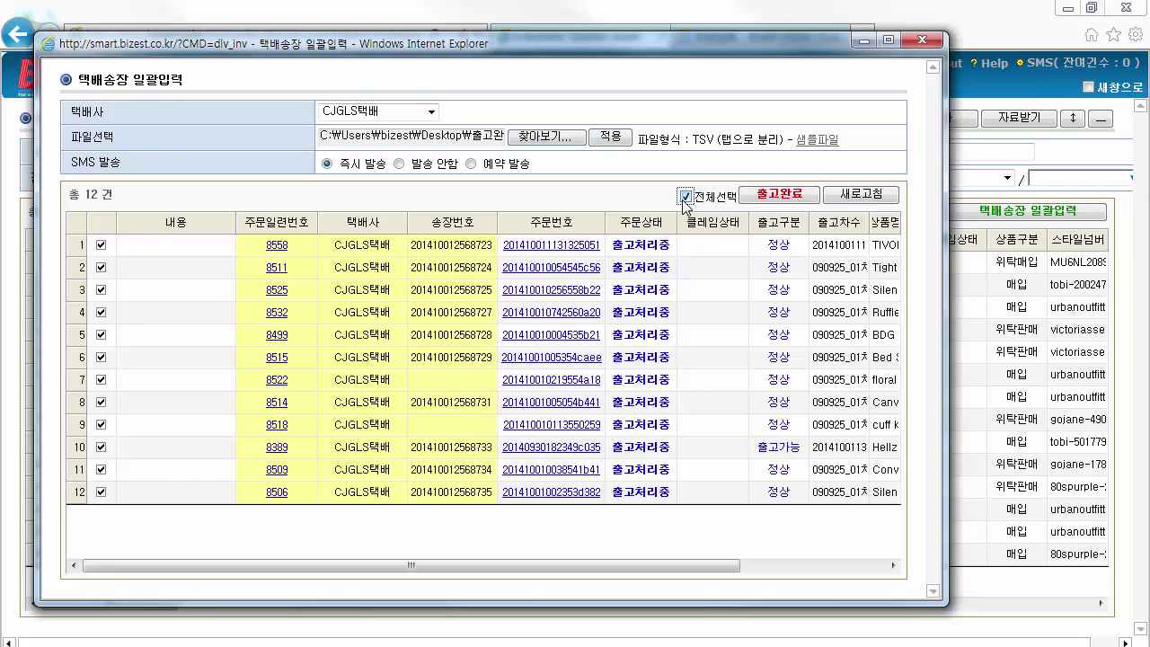
pyautogui.click(798, 199)
pyautogui.click(594, 404)
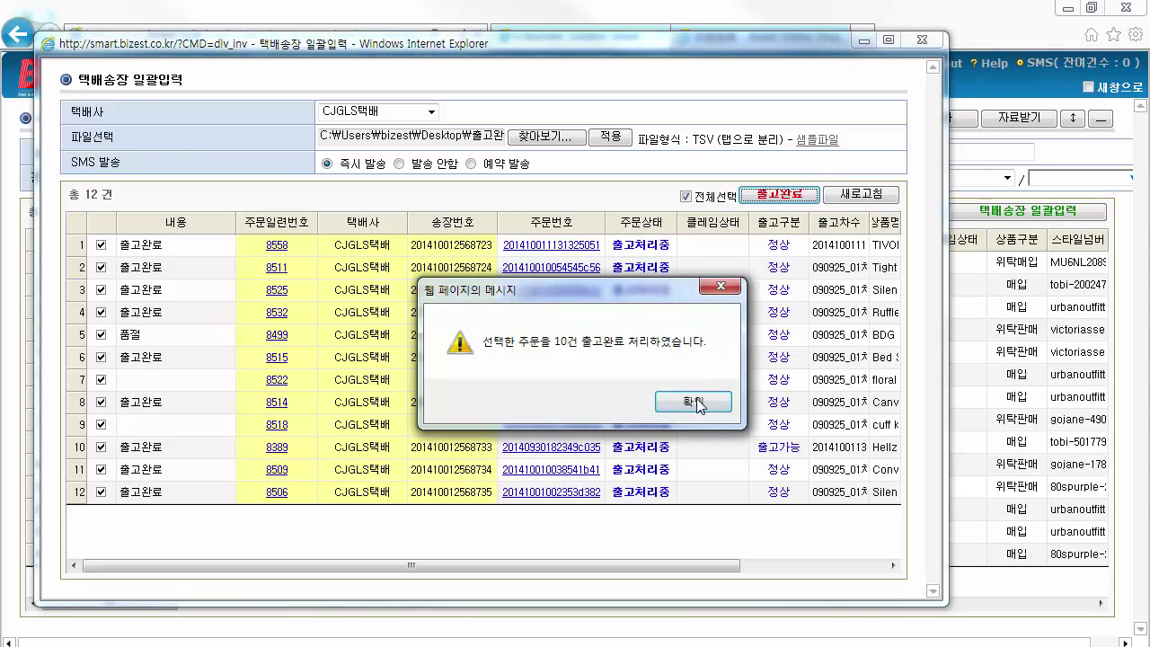
pyautogui.click(697, 401)
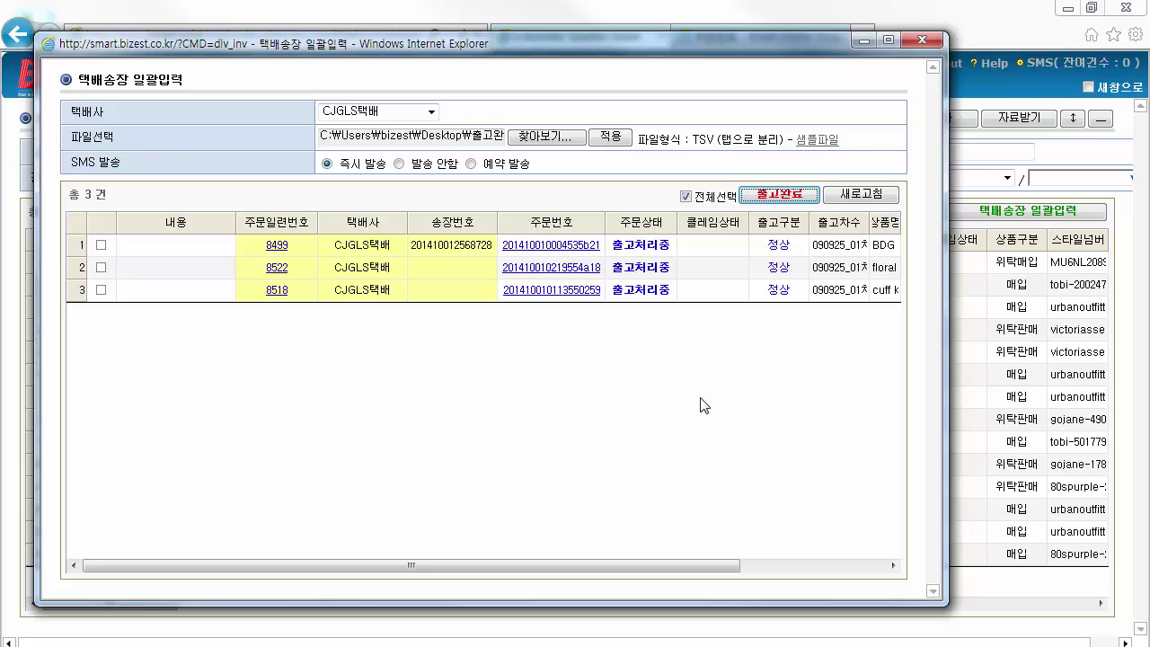
pyautogui.click(922, 39)
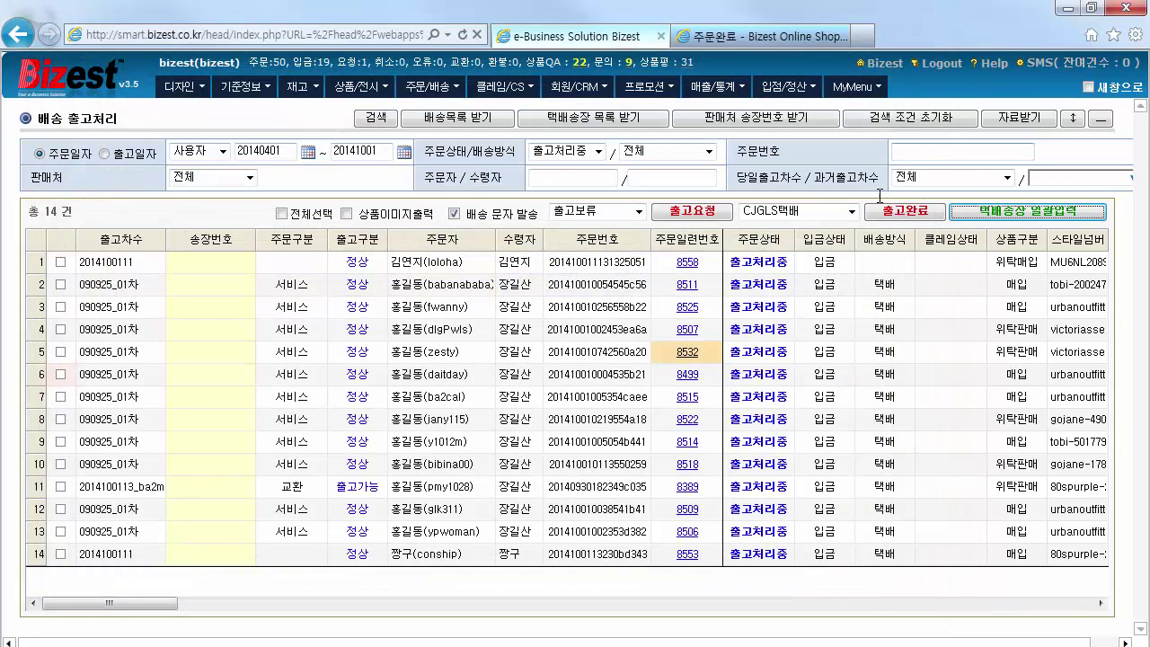
# Send the orders in rows 3–5 back to 출고요청 as 출고보류
pyautogui.click(396, 119)
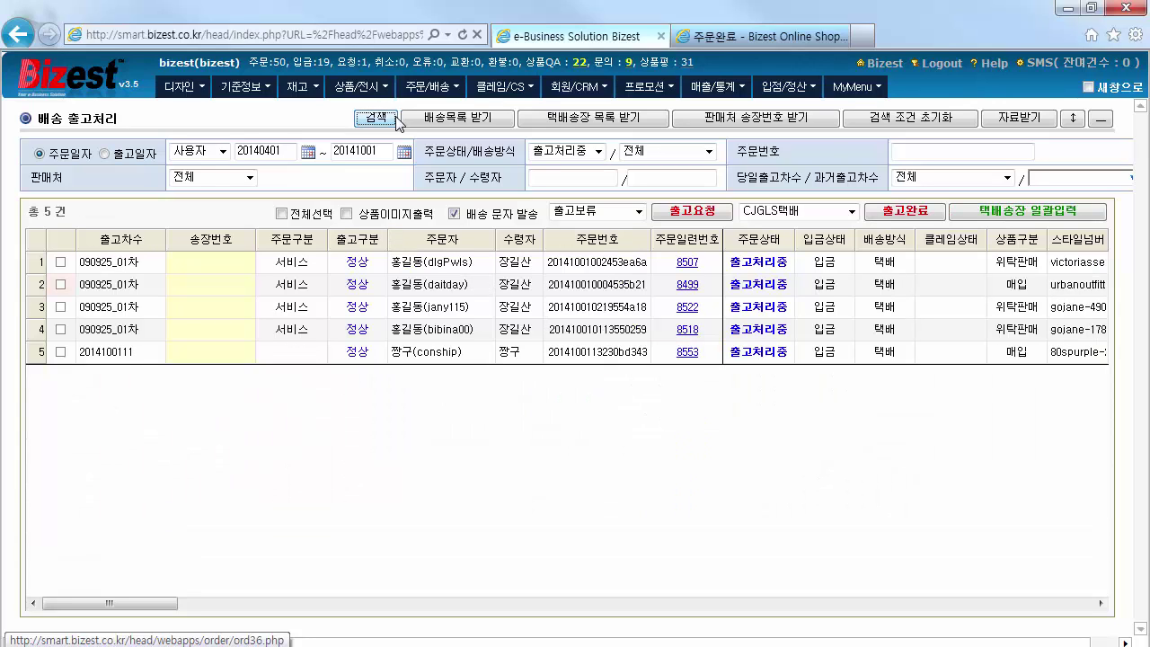
pyautogui.click(60, 352)
pyautogui.click(60, 329)
pyautogui.click(60, 307)
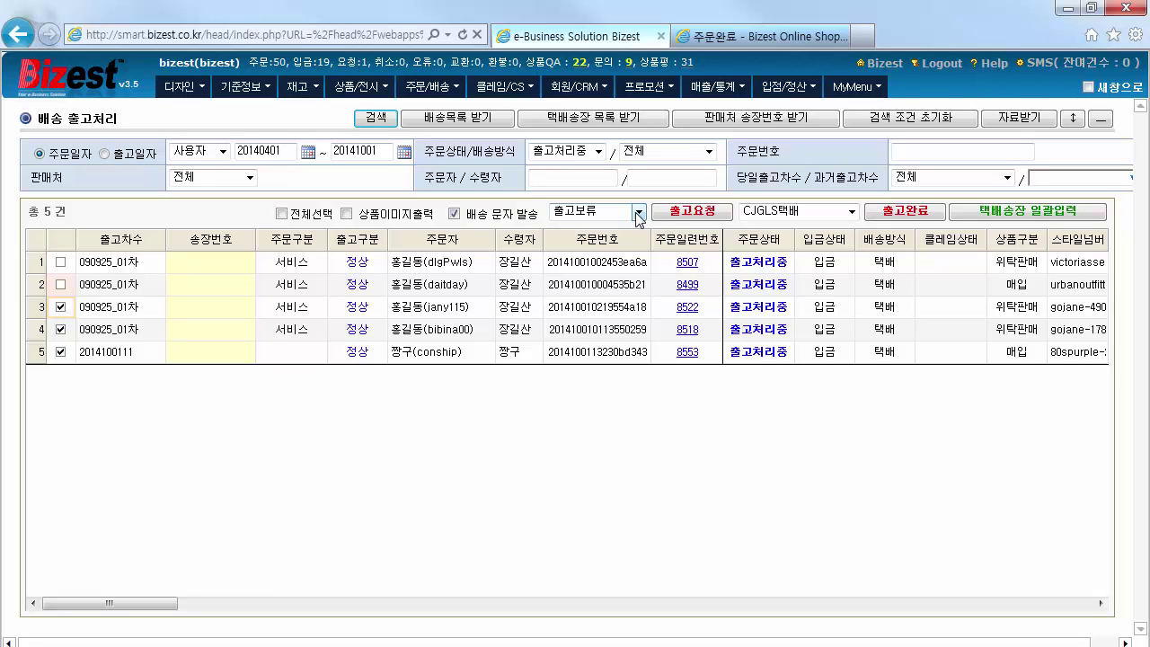
pyautogui.click(684, 216)
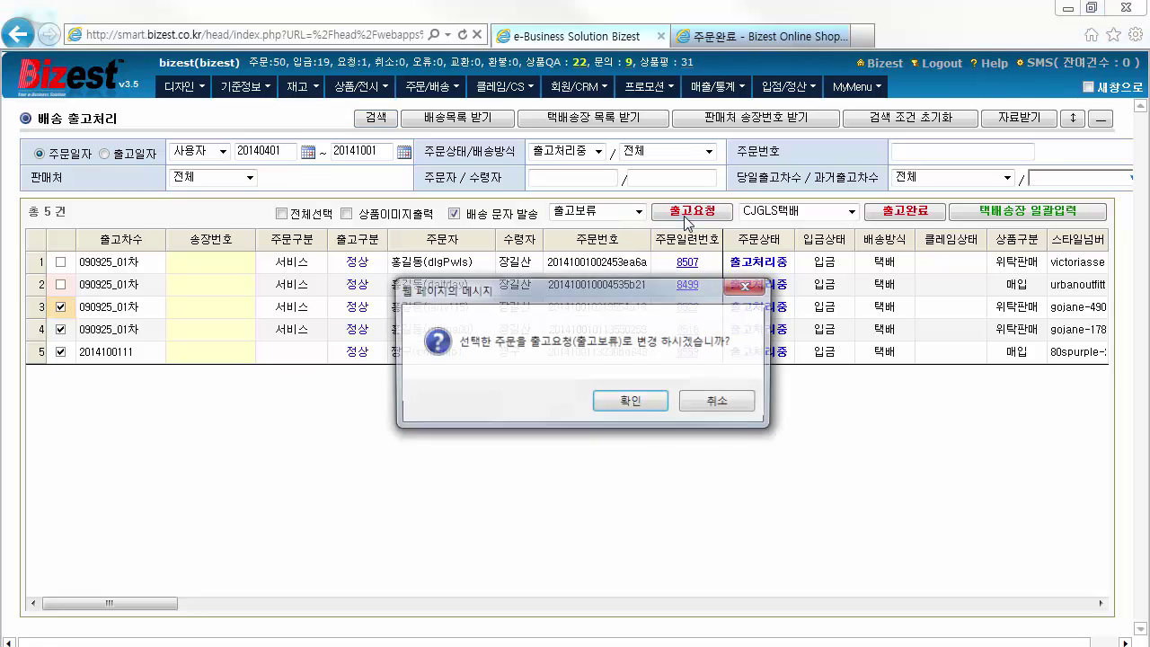
pyautogui.click(652, 400)
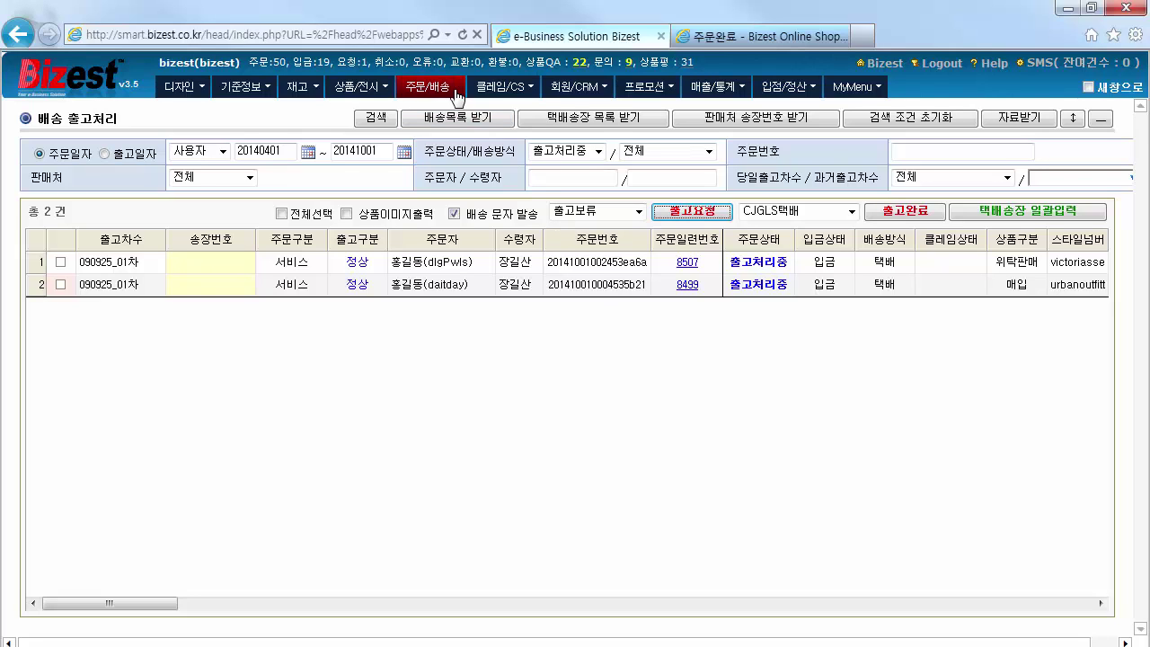
# Filter the 배송 출고요청 list to show only 출고보류 orders
pyautogui.moveTo(458, 96)
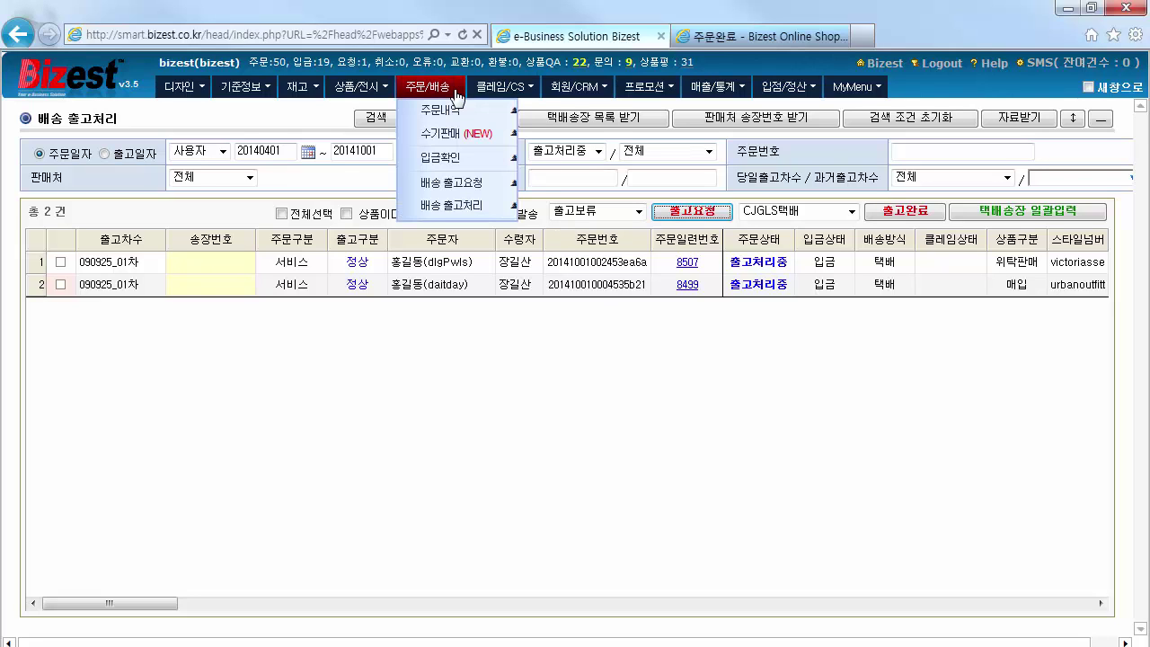
pyautogui.click(485, 187)
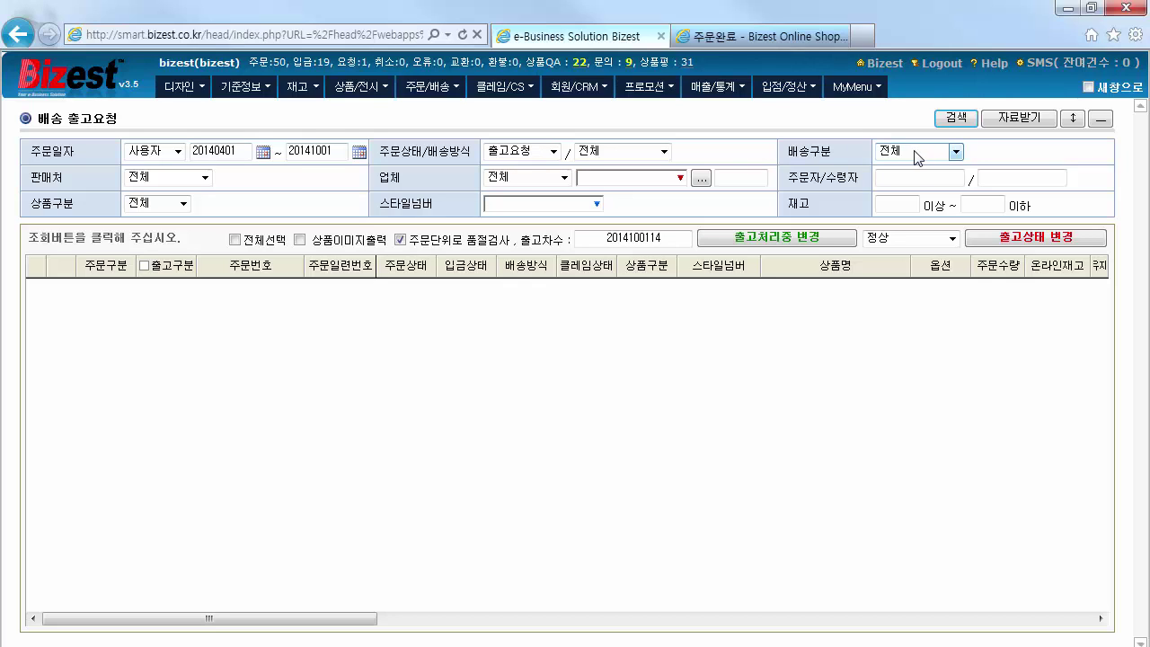
pyautogui.click(1075, 121)
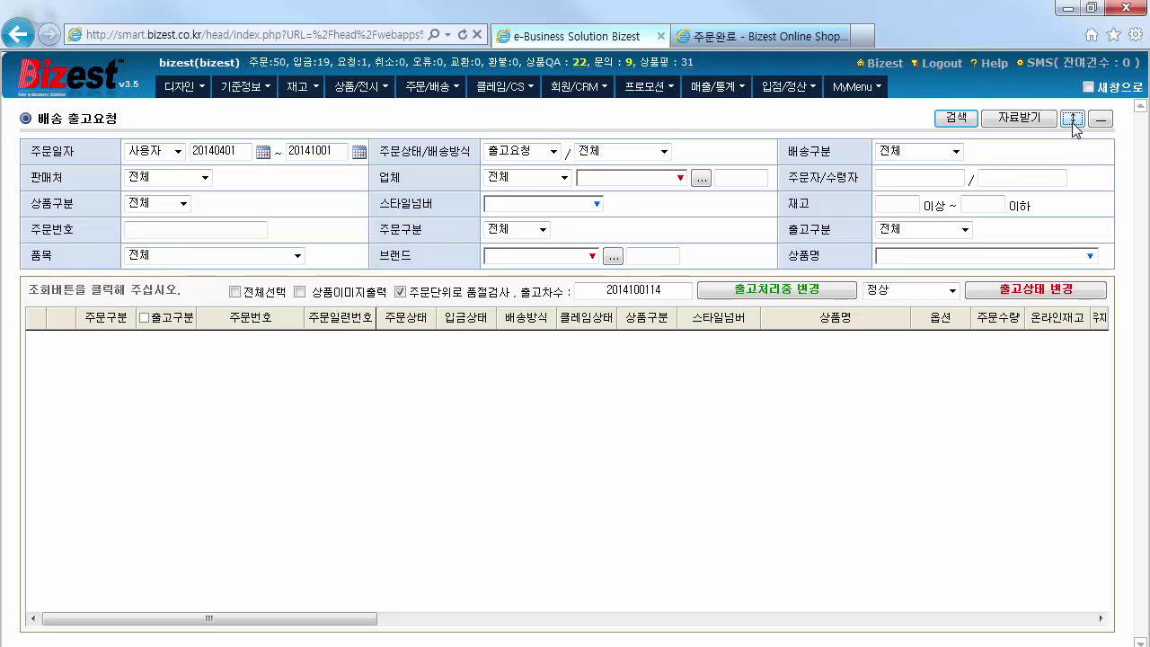
pyautogui.click(964, 230)
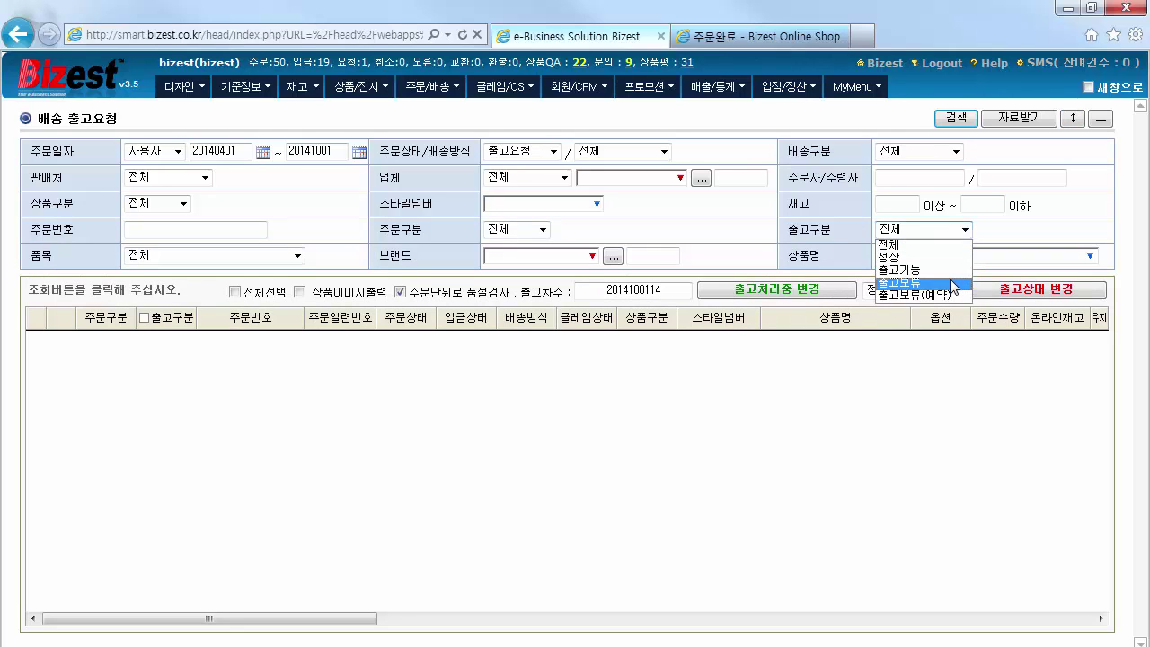
pyautogui.click(955, 281)
pyautogui.click(962, 121)
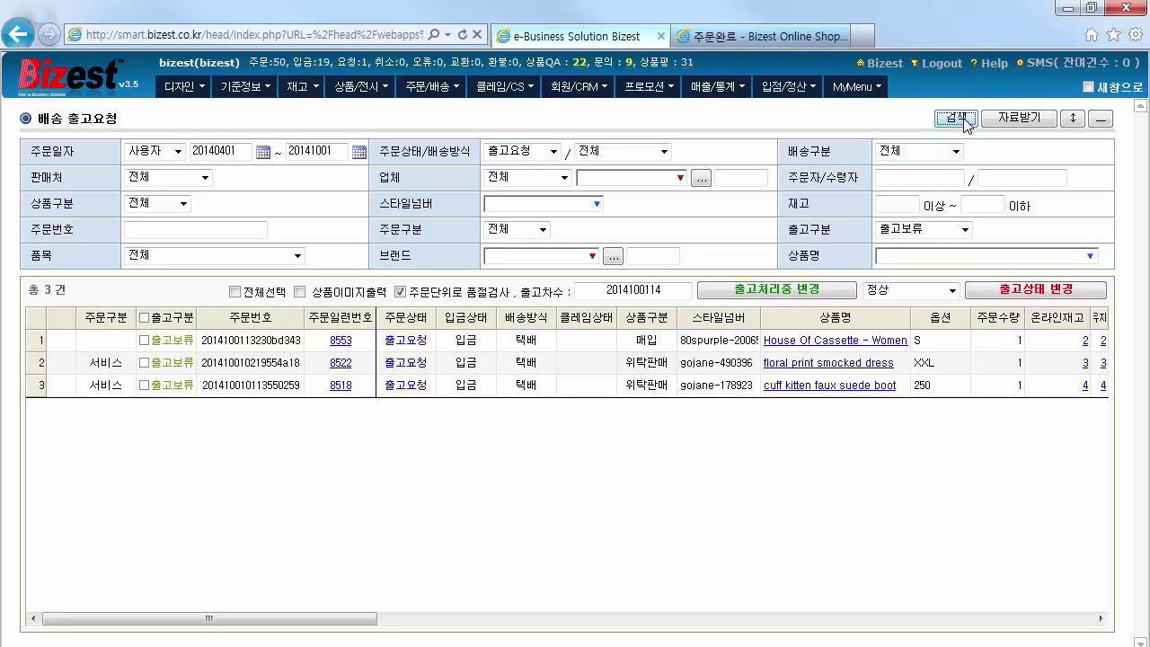
# Switch the three on-hold orders to 출고가능
pyautogui.click(143, 341)
pyautogui.click(145, 363)
pyautogui.click(145, 385)
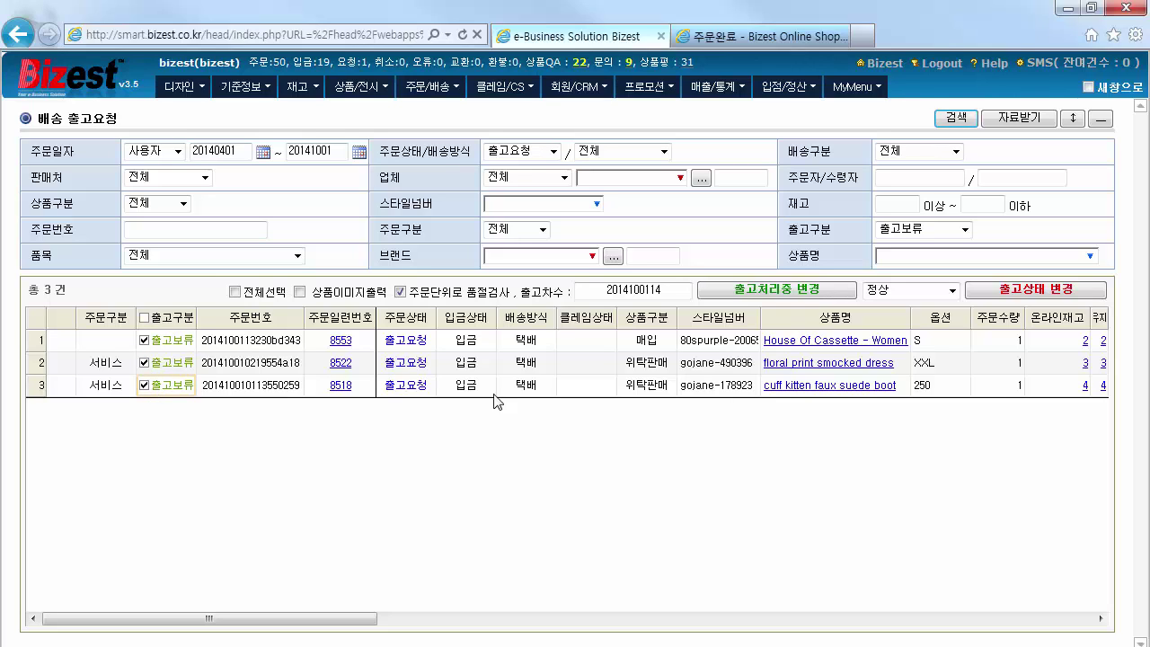
pyautogui.click(950, 290)
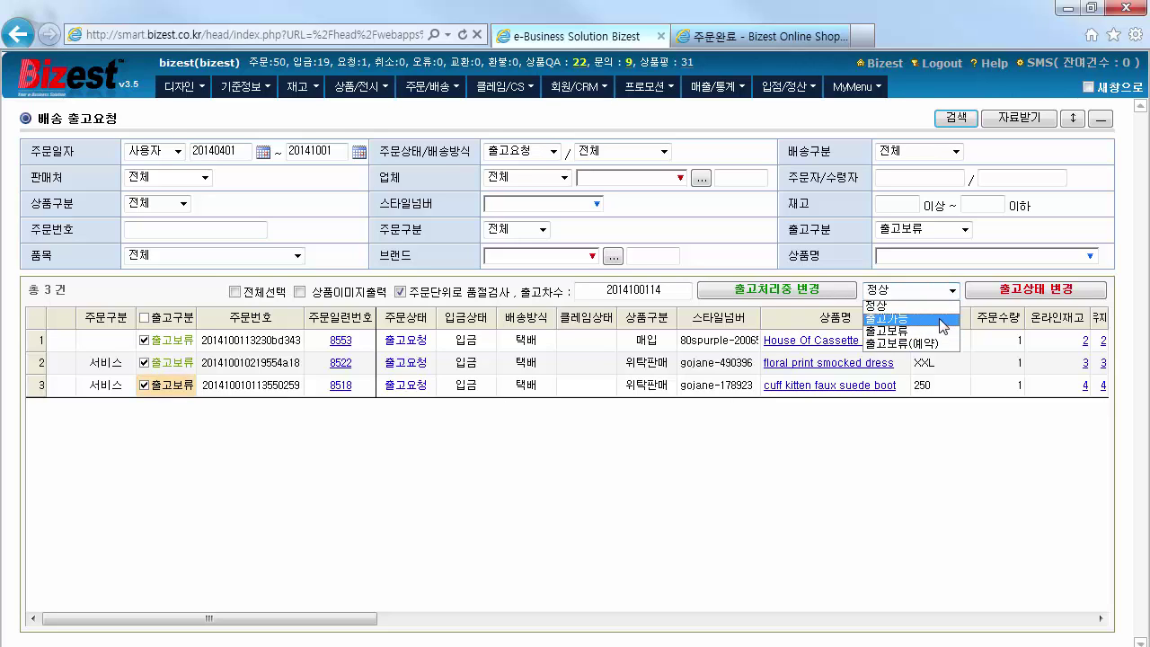
pyautogui.click(941, 320)
pyautogui.click(1018, 299)
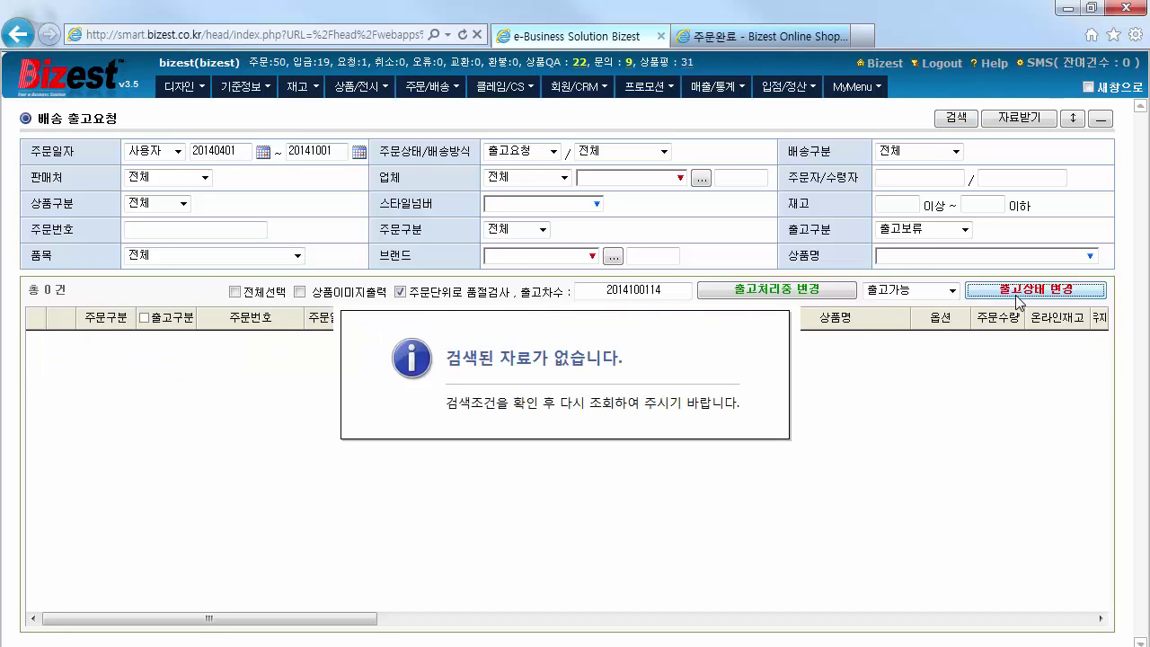
# Reset 출고구분 to 전체 and search, listing 54 shipping requests
pyautogui.click(964, 230)
pyautogui.click(957, 246)
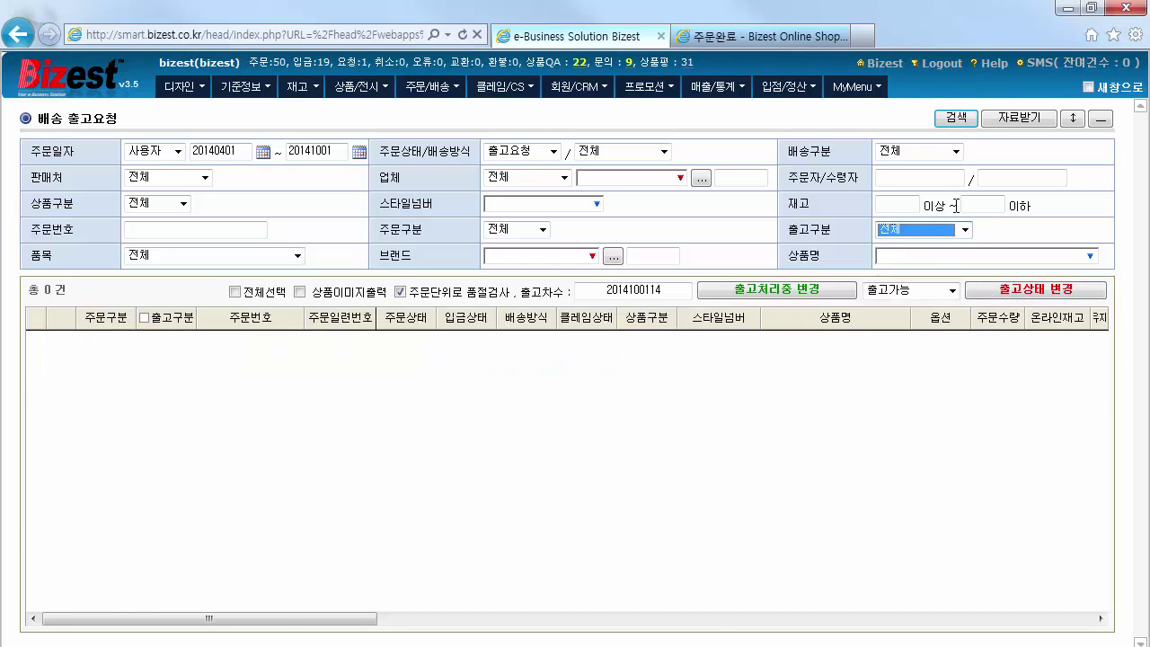
pyautogui.click(955, 119)
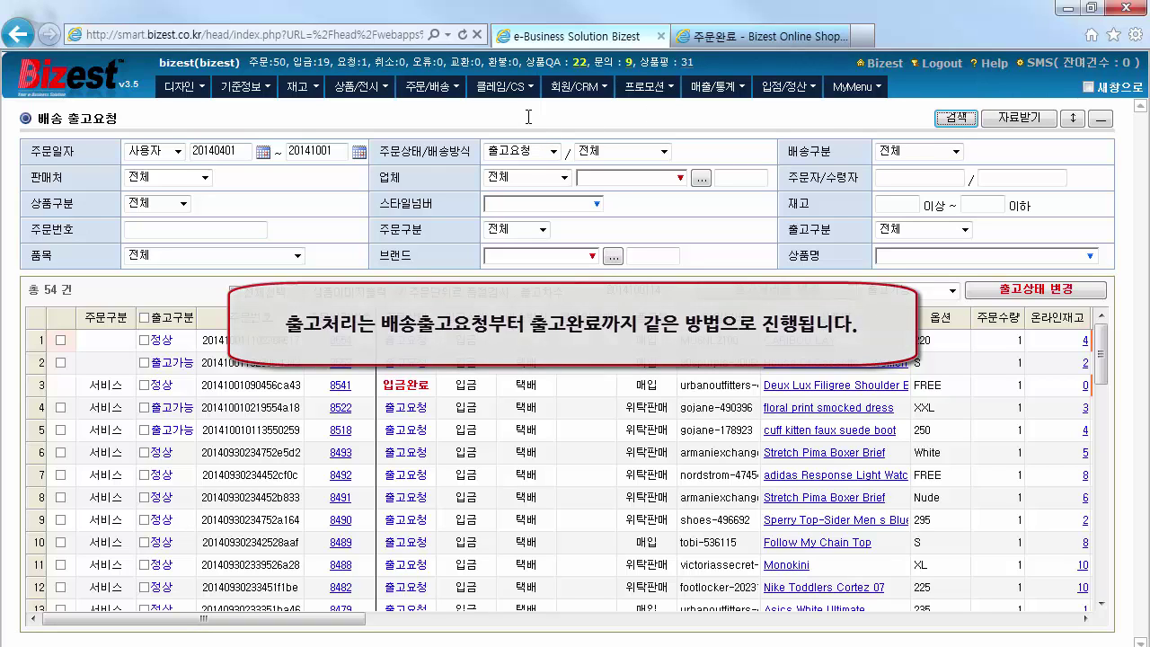
# Search 주문내역 twice to show 7,946 orders, with TIVOLI2 order 8559 at 출고완료
pyautogui.click(457, 93)
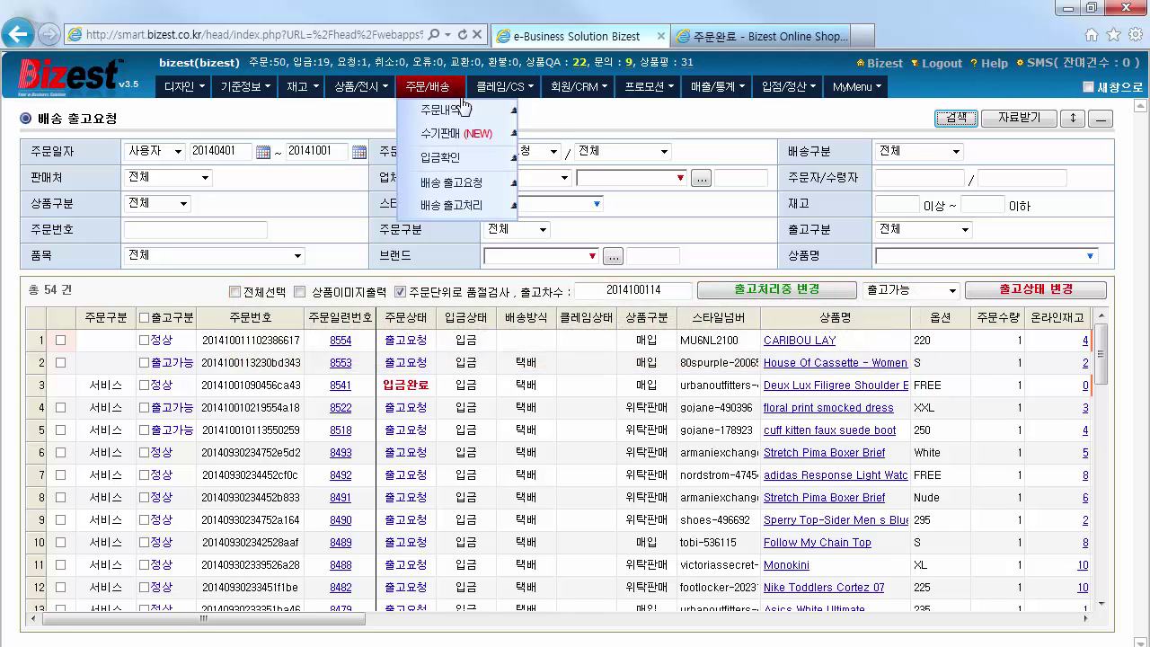
pyautogui.click(474, 121)
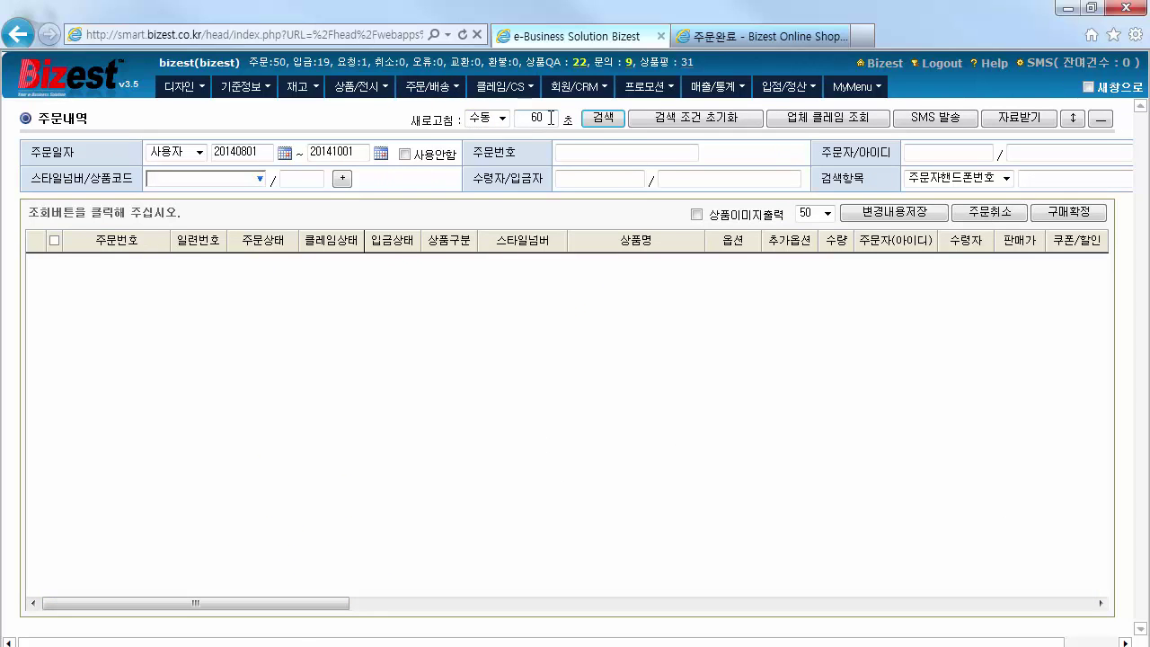
pyautogui.click(616, 127)
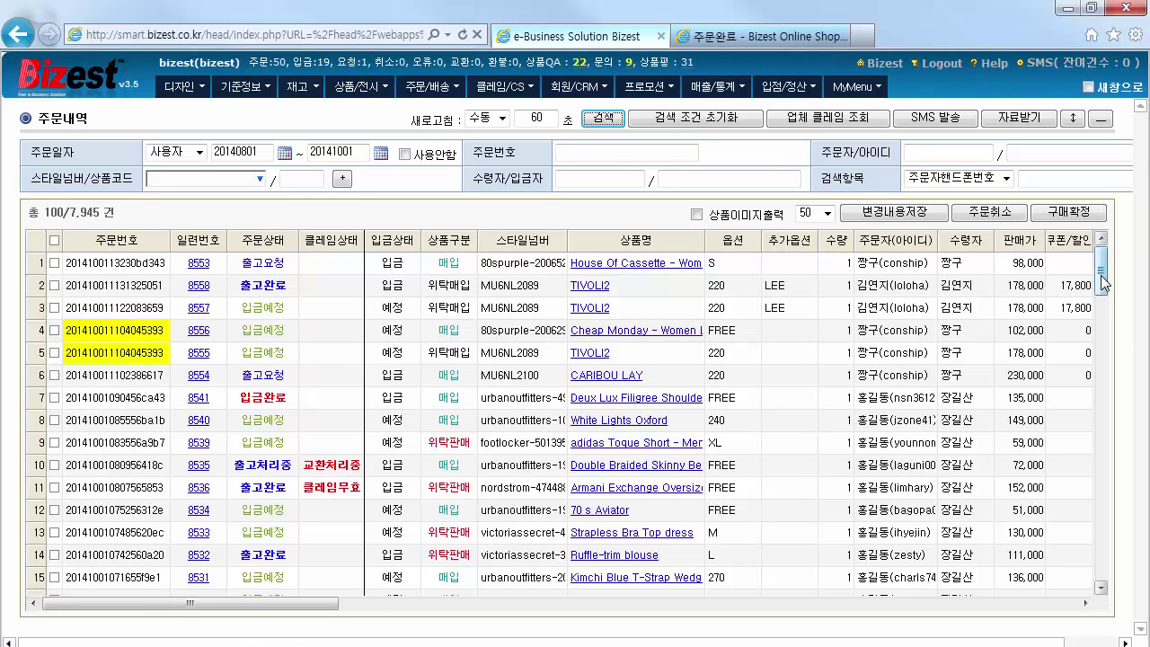
pyautogui.scroll(-6, 1103, 286)
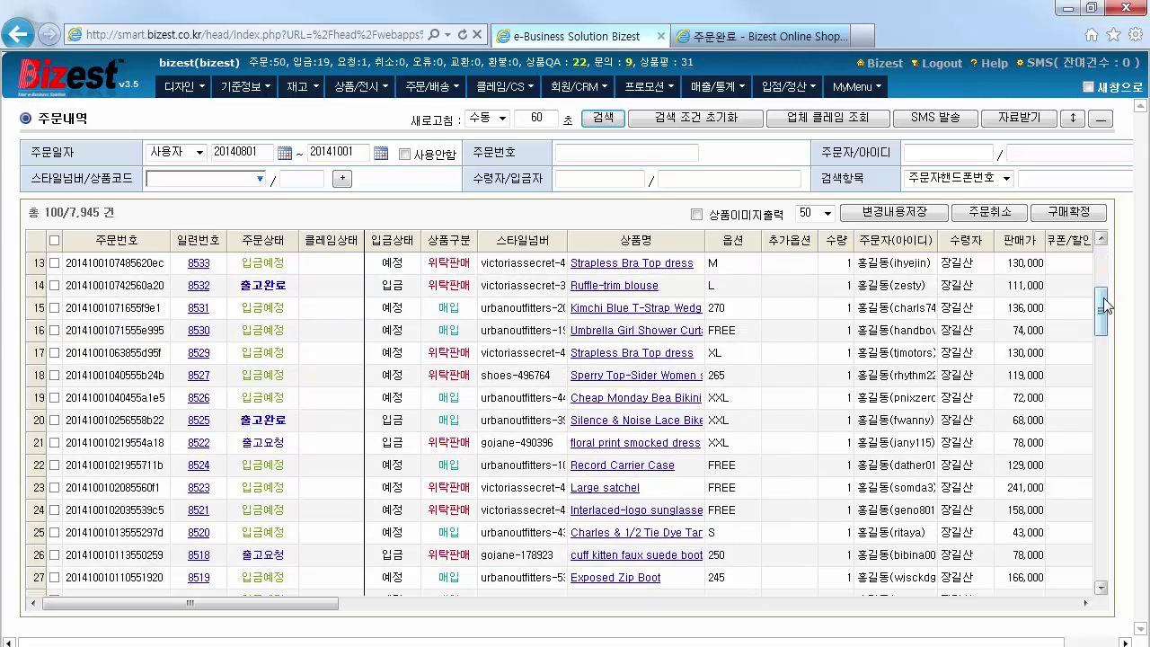
pyautogui.scroll(-4, 1103, 306)
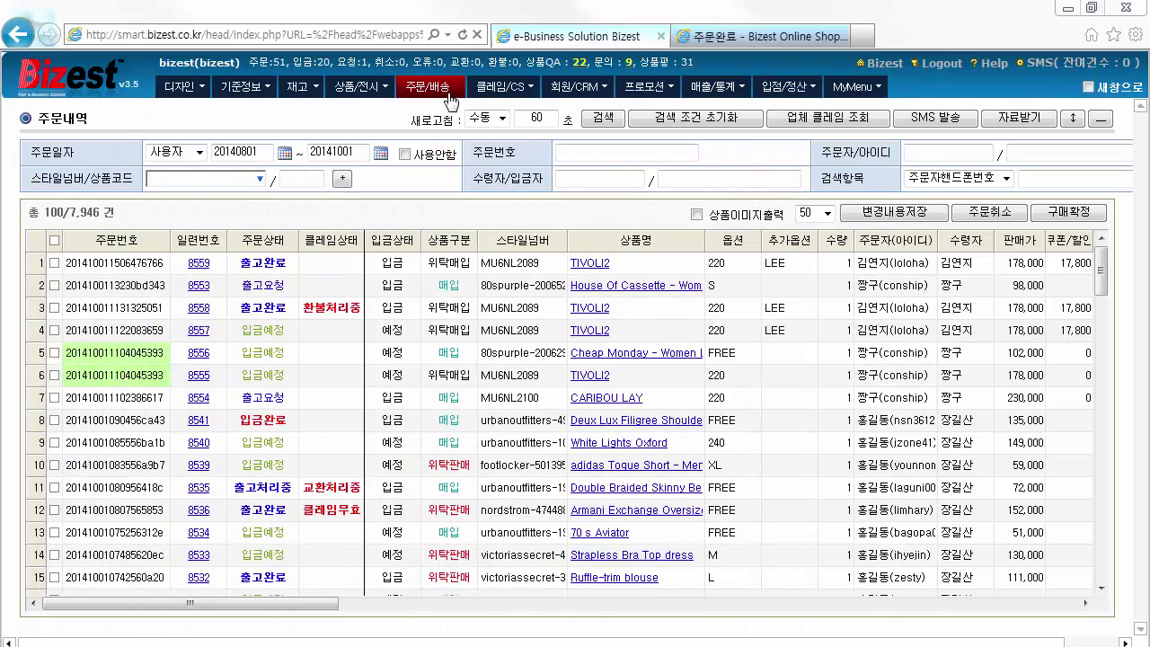
pyautogui.moveTo(427, 87)
pyautogui.click(477, 118)
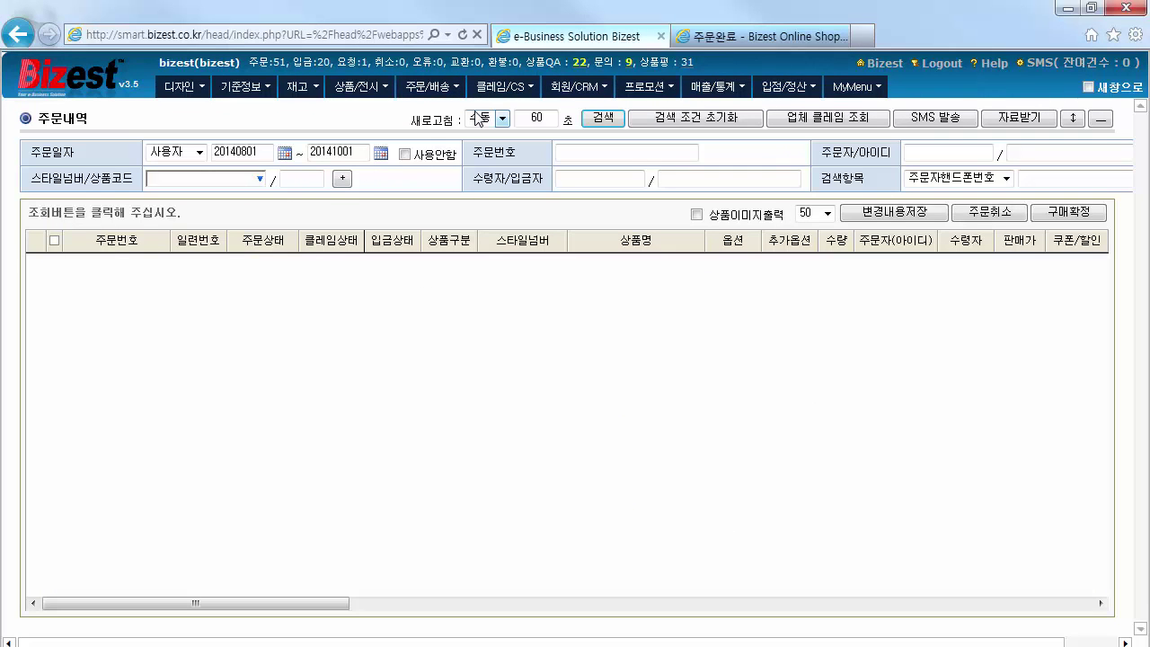
pyautogui.click(600, 120)
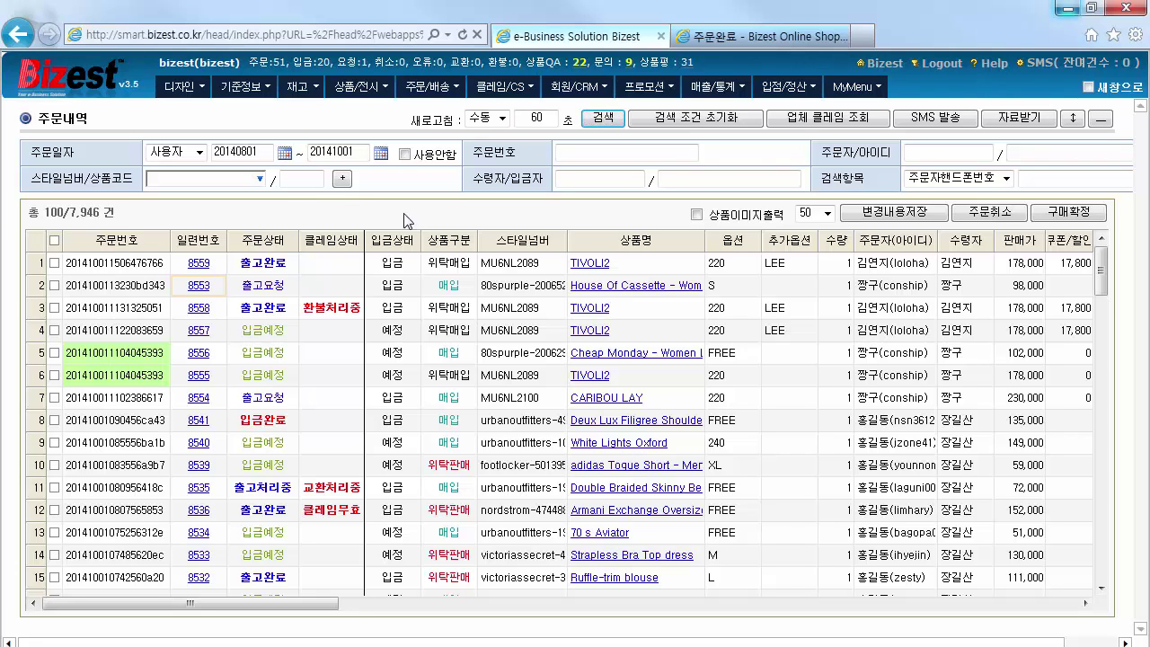
# On order 8559, set a 환불요청 claim with reason 고객변심(스타일) and quantity 1
pyautogui.click(198, 263)
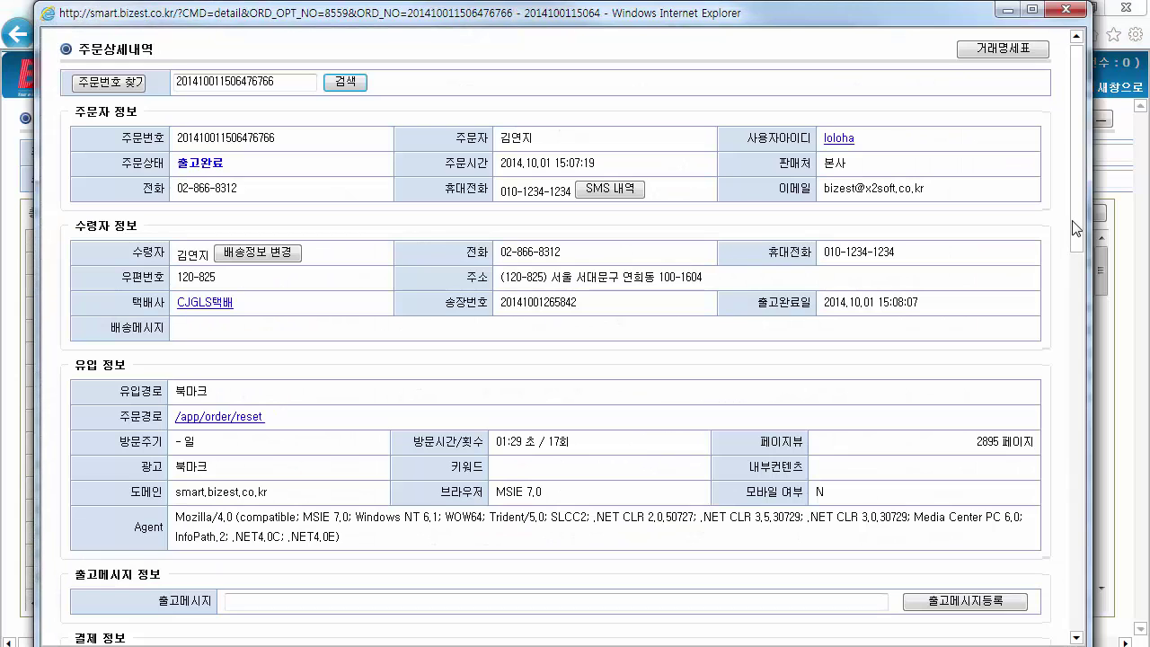
pyautogui.scroll(-6, 1076, 228)
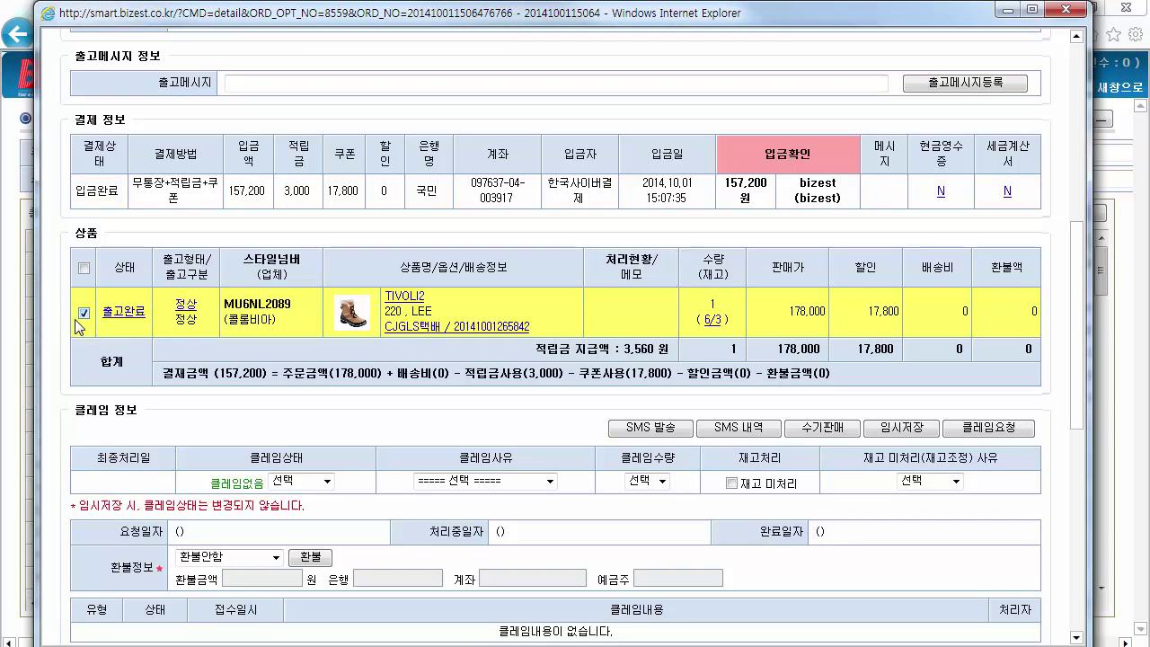
pyautogui.scroll(-1, 370, 373)
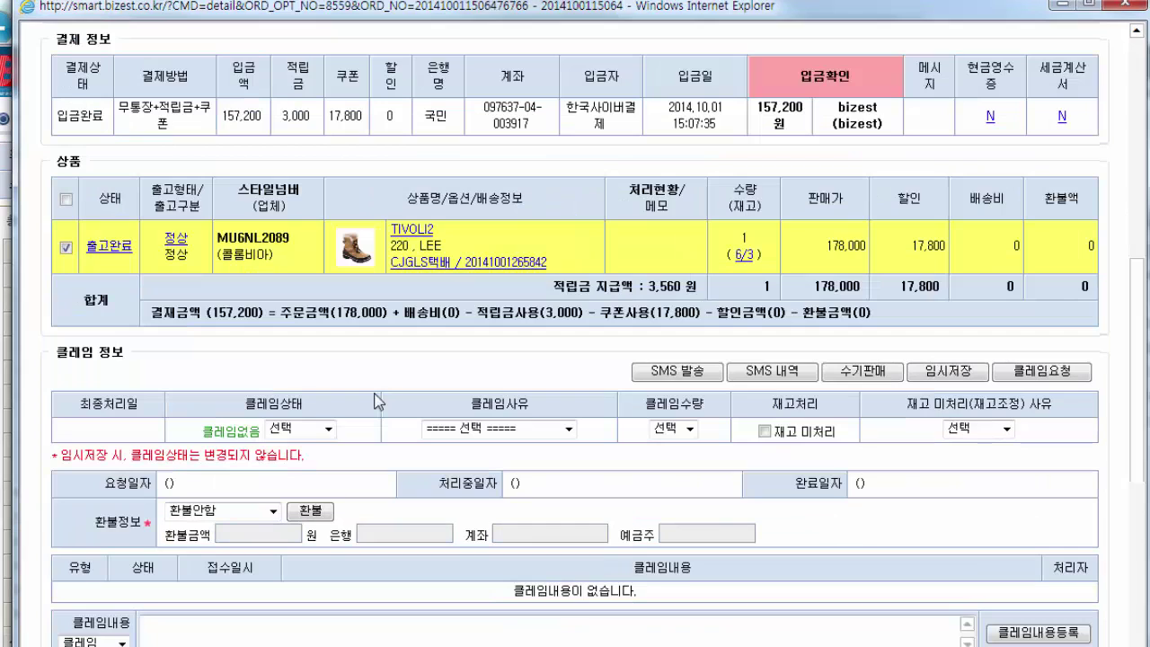
pyautogui.click(329, 429)
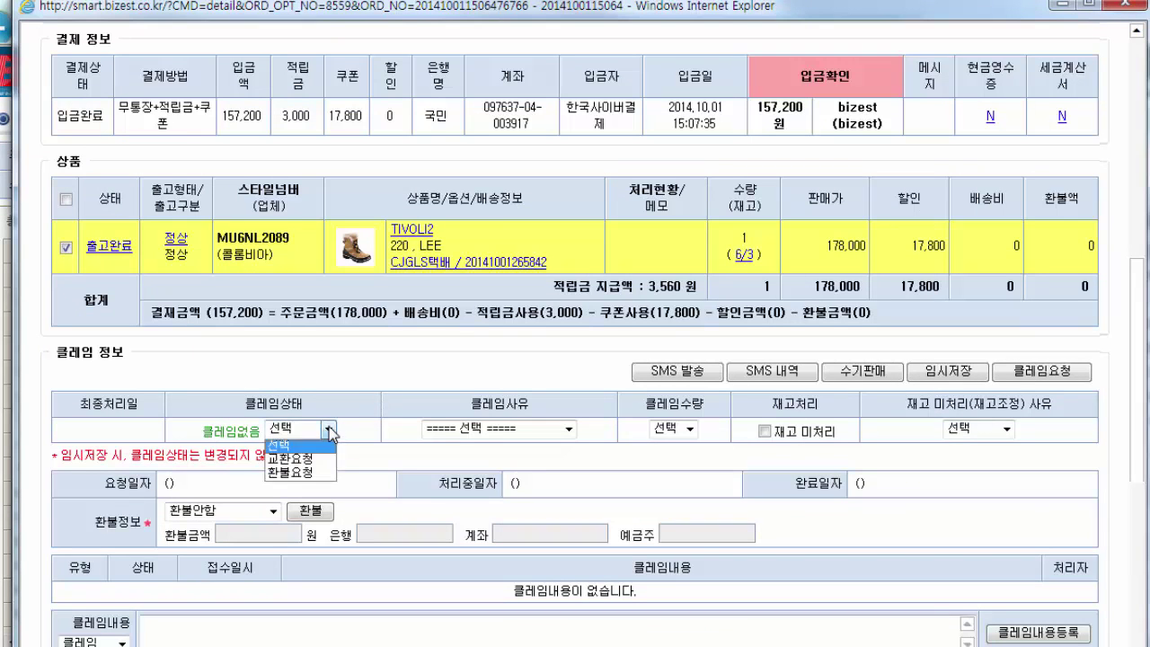
pyautogui.click(324, 472)
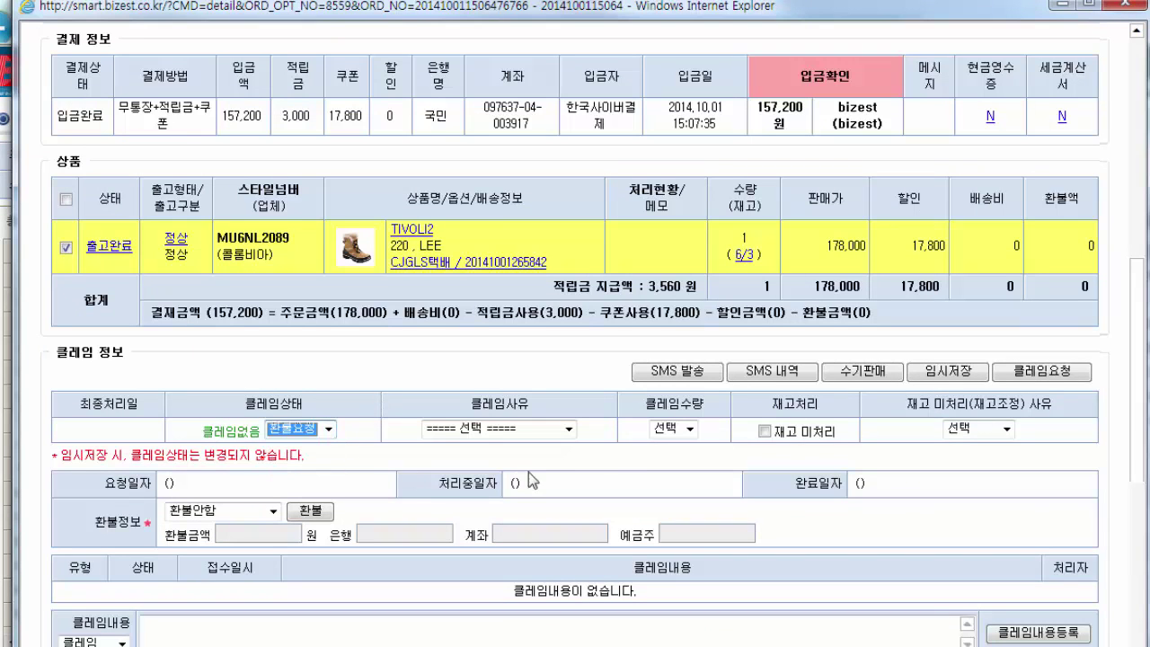
pyautogui.click(569, 429)
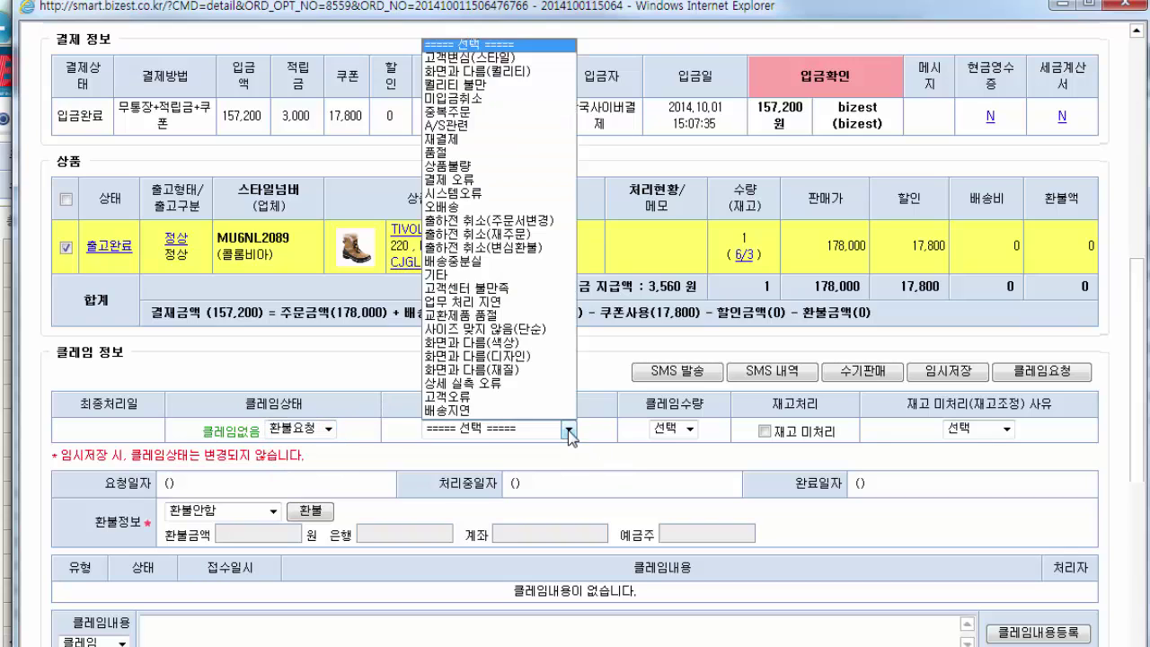
pyautogui.click(542, 56)
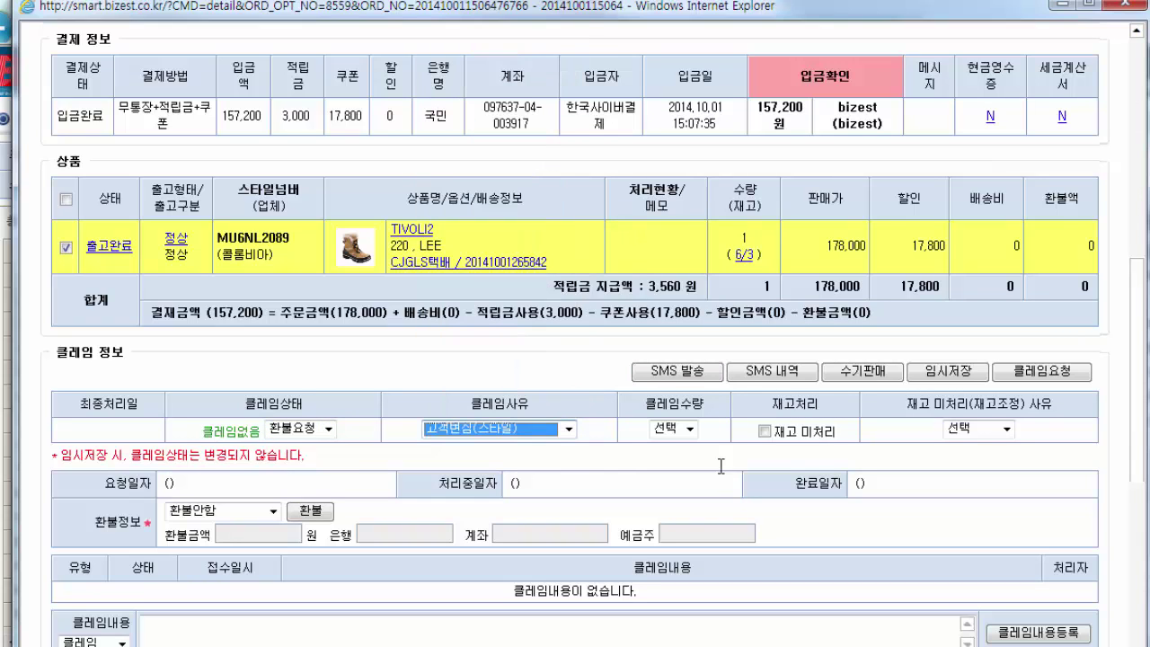
pyautogui.click(689, 431)
pyautogui.click(687, 460)
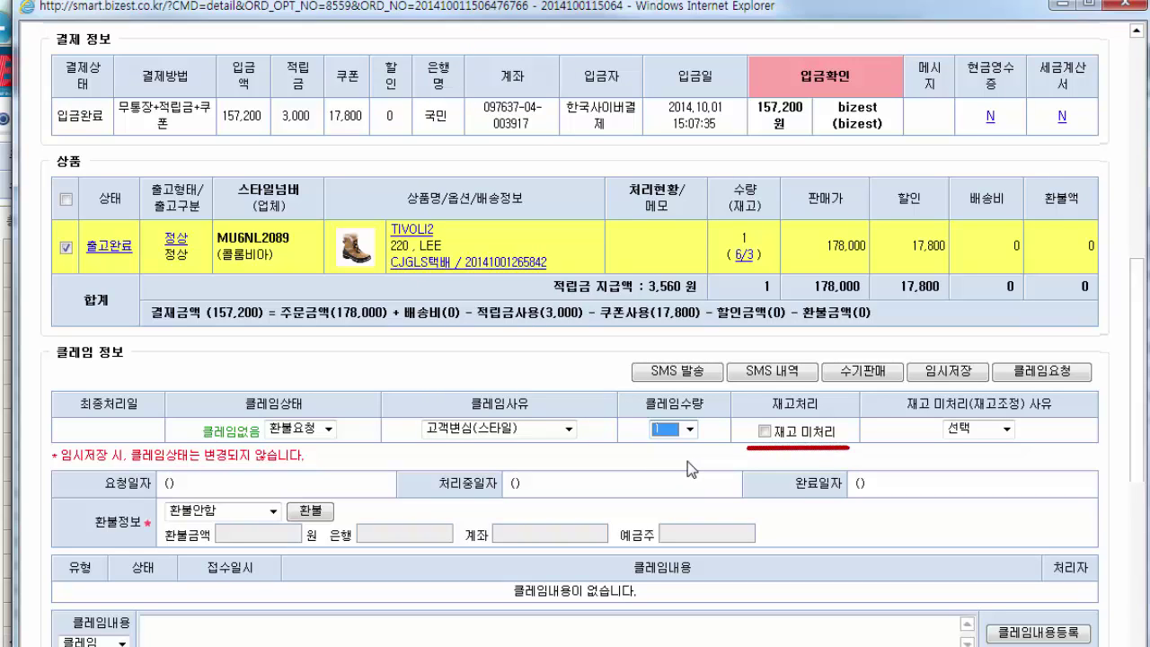
# Leave the stock unprocessed for reason 실사 and submit the refund request claim
pyautogui.click(764, 432)
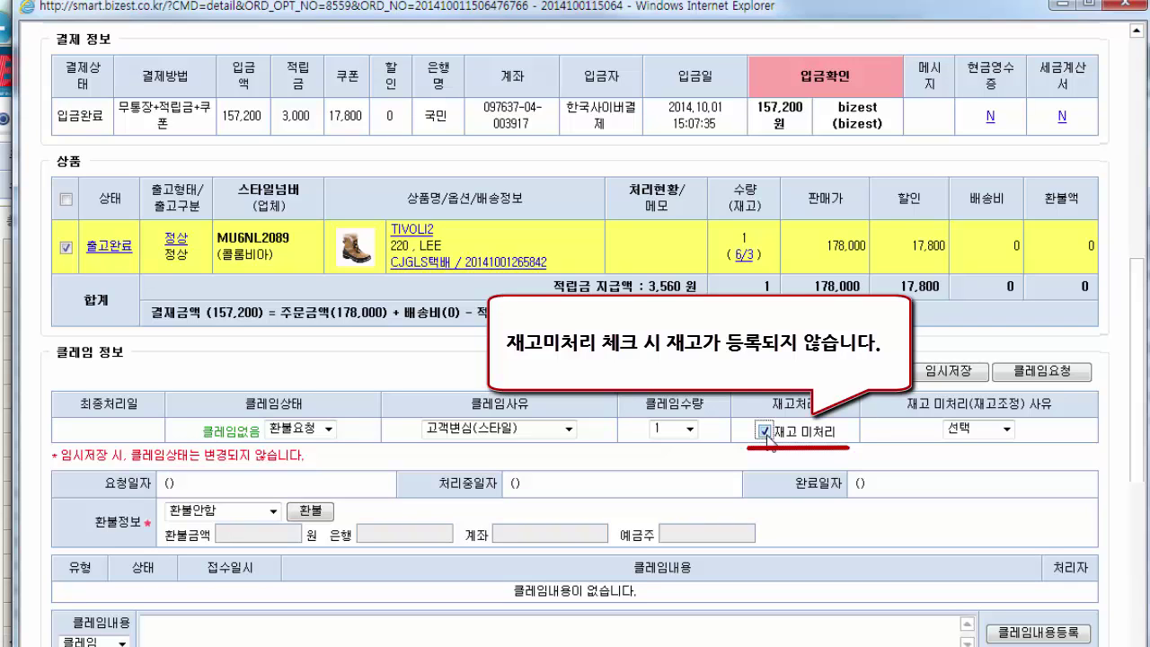
pyautogui.click(1008, 431)
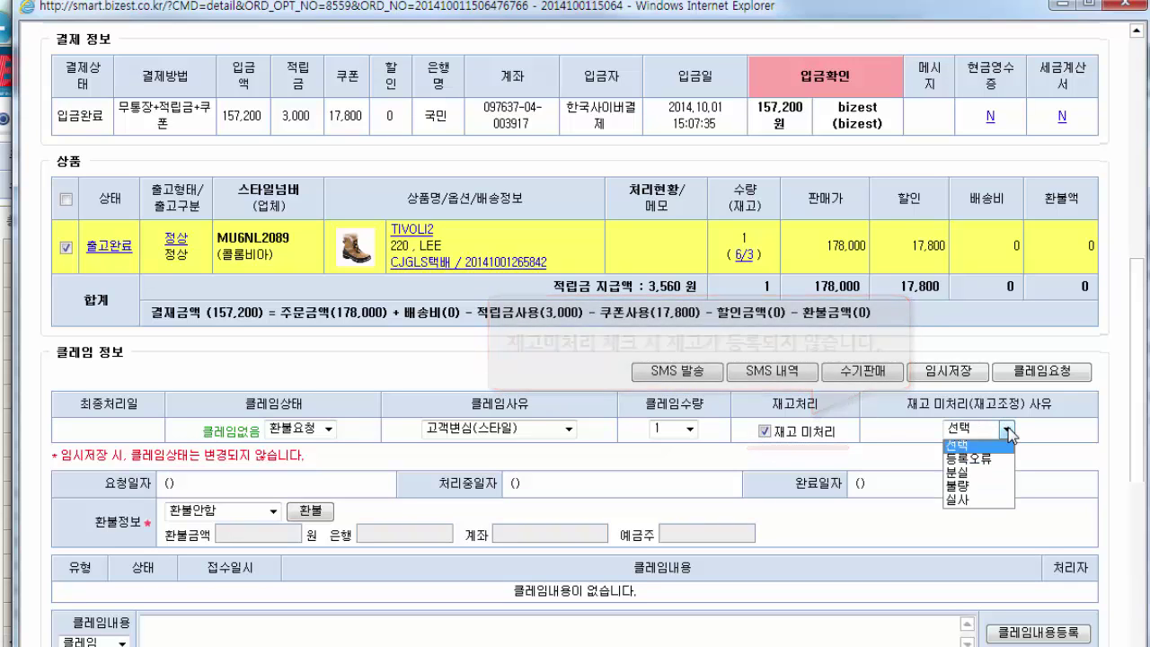
pyautogui.click(992, 498)
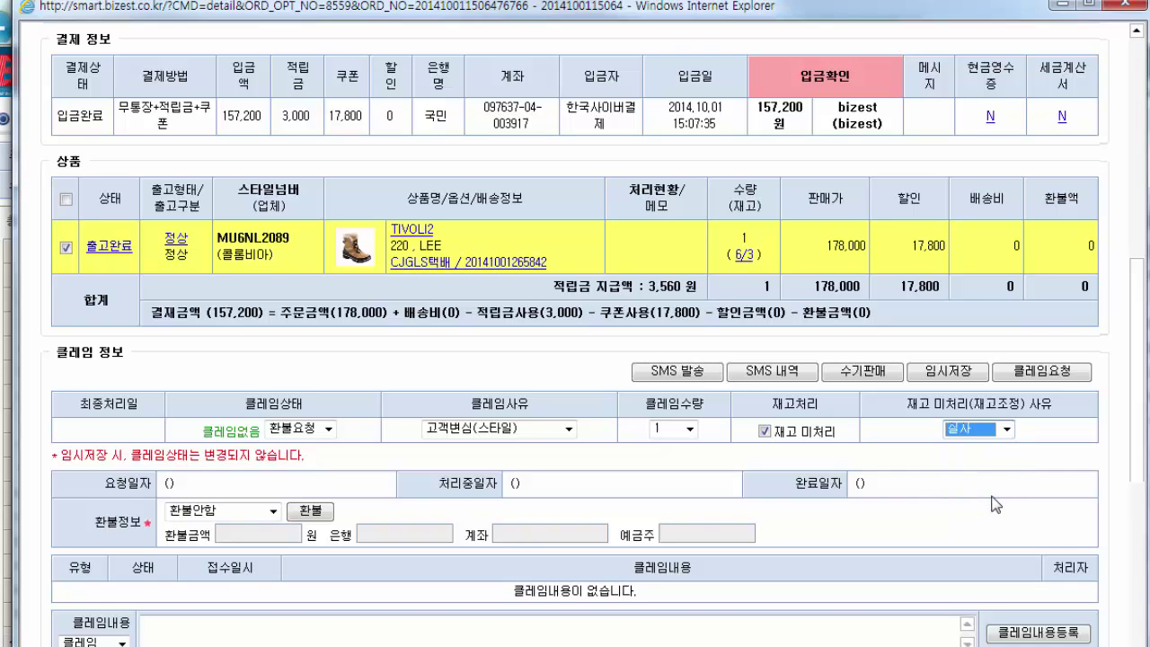
pyautogui.click(1061, 382)
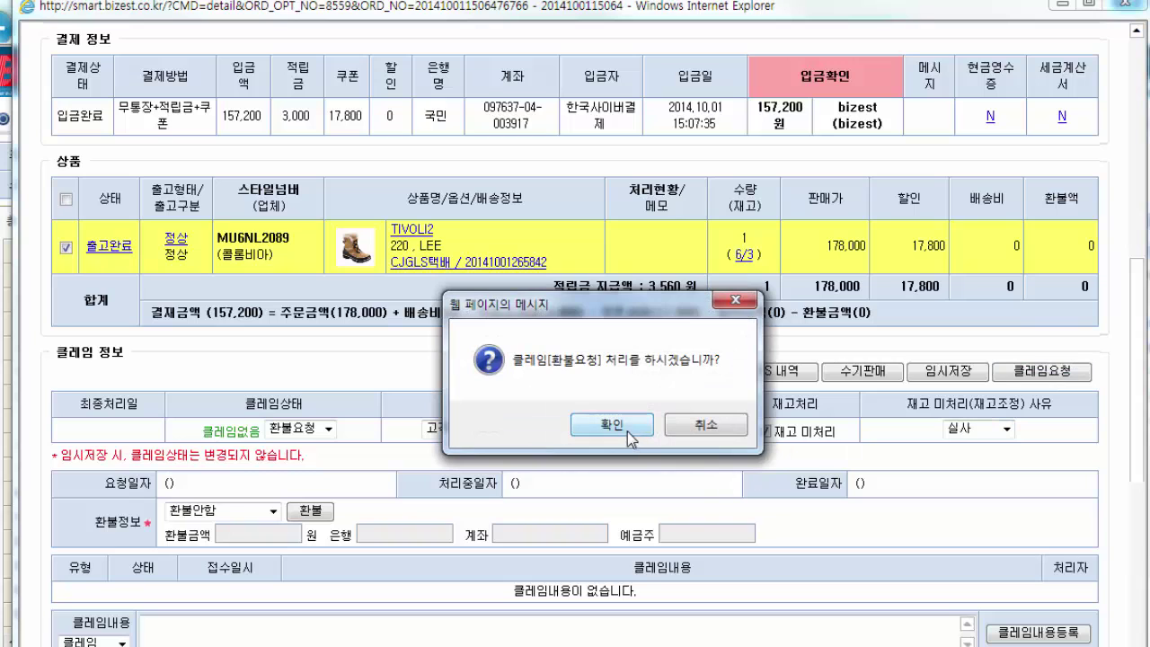
pyautogui.click(629, 428)
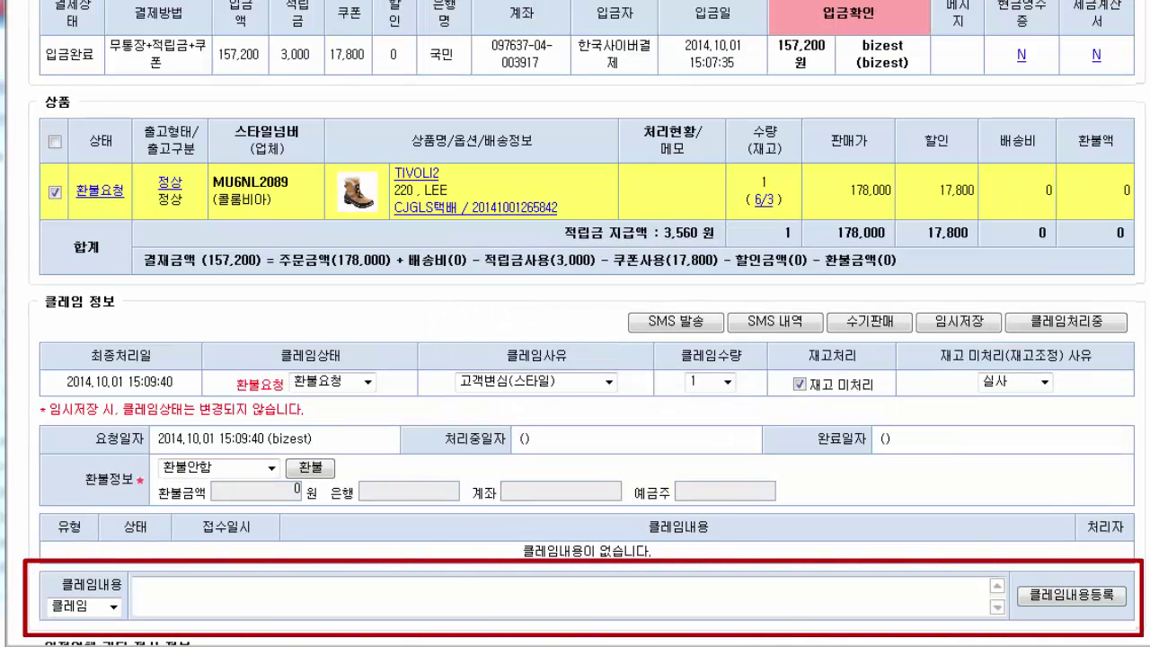
# Paste the change-of-mind refund memo and register it in the claim history
pyautogui.click(362, 586)
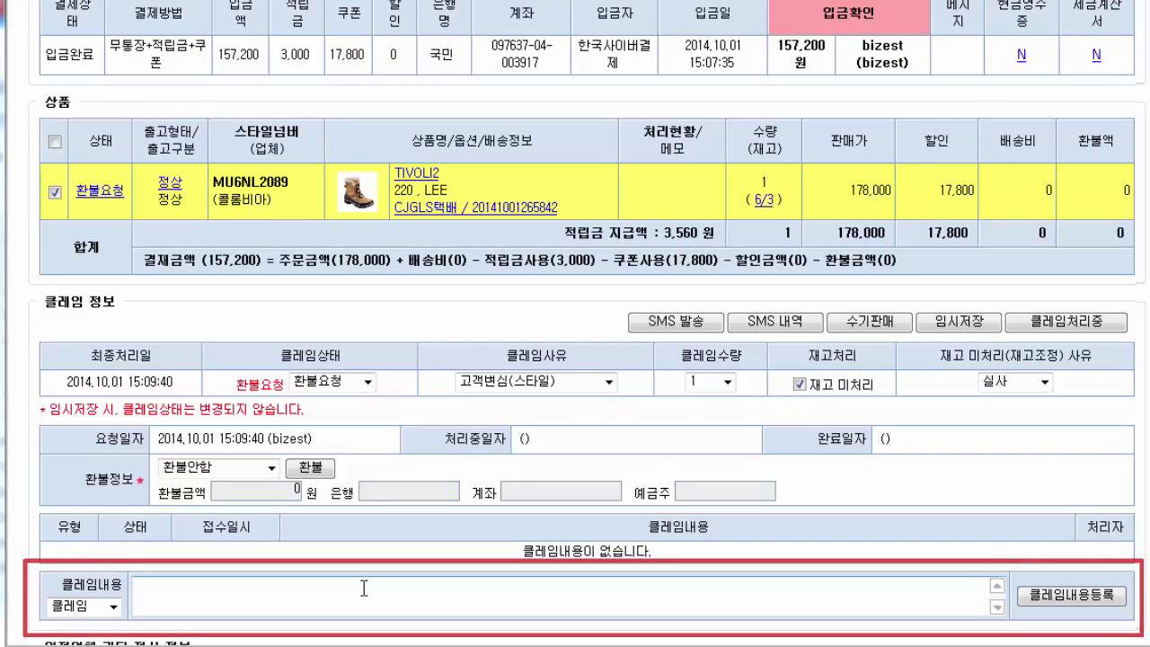
pyautogui.write('고객변심으로 인한 환불요청/배송비 결제금액에서 차감/상품이상 있음-재고 미처리/택배 속 동봉금액 3,000원 확인')
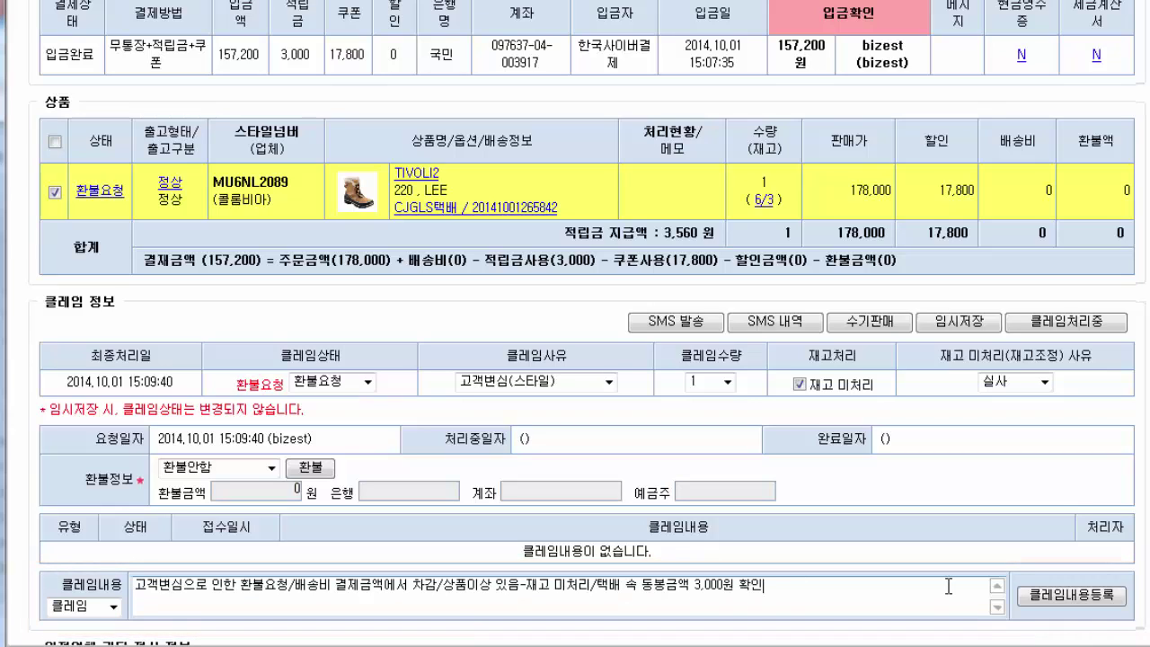
pyautogui.click(1087, 595)
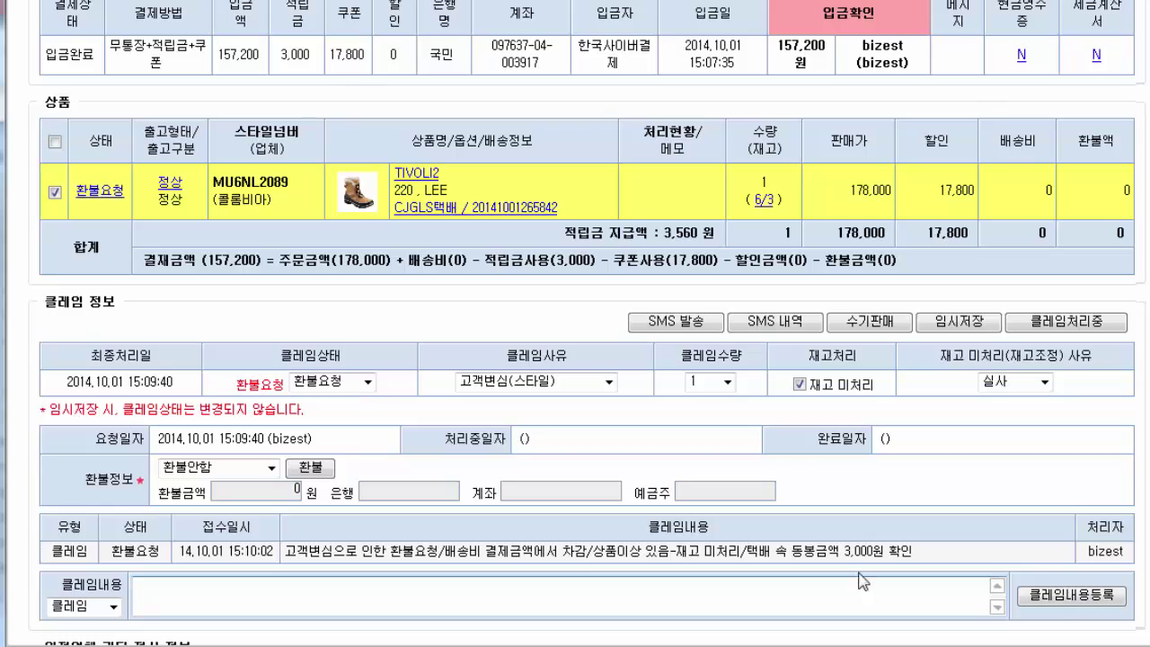
# Advance the claim status to 환불처리중 and confirm it
pyautogui.click(366, 382)
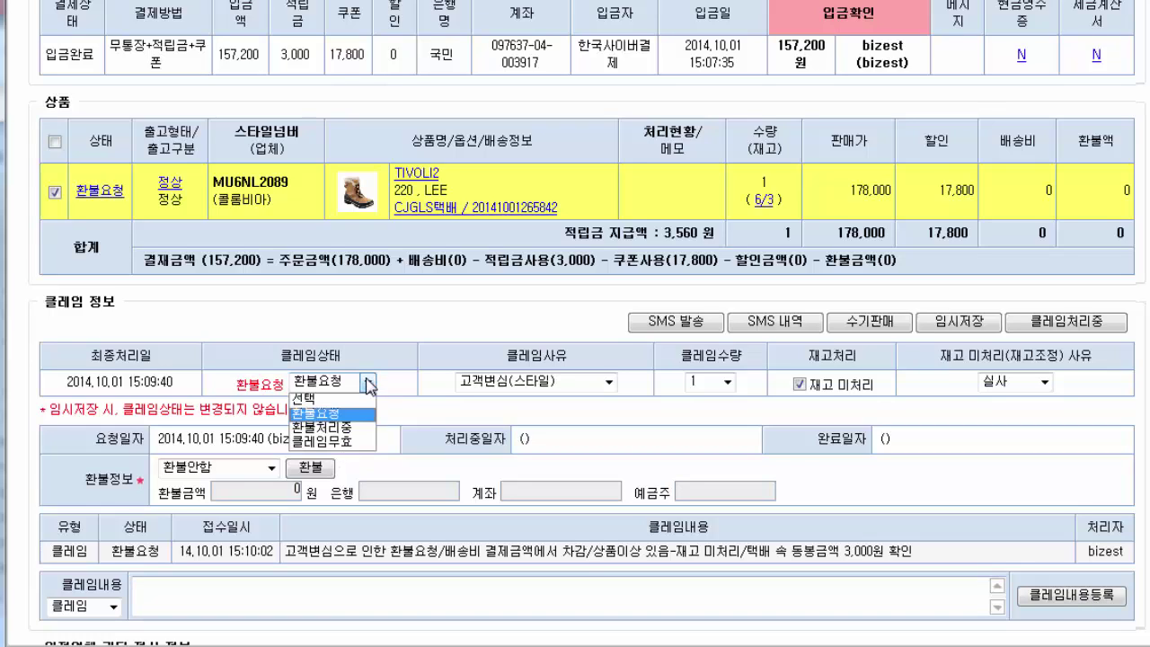
pyautogui.click(358, 435)
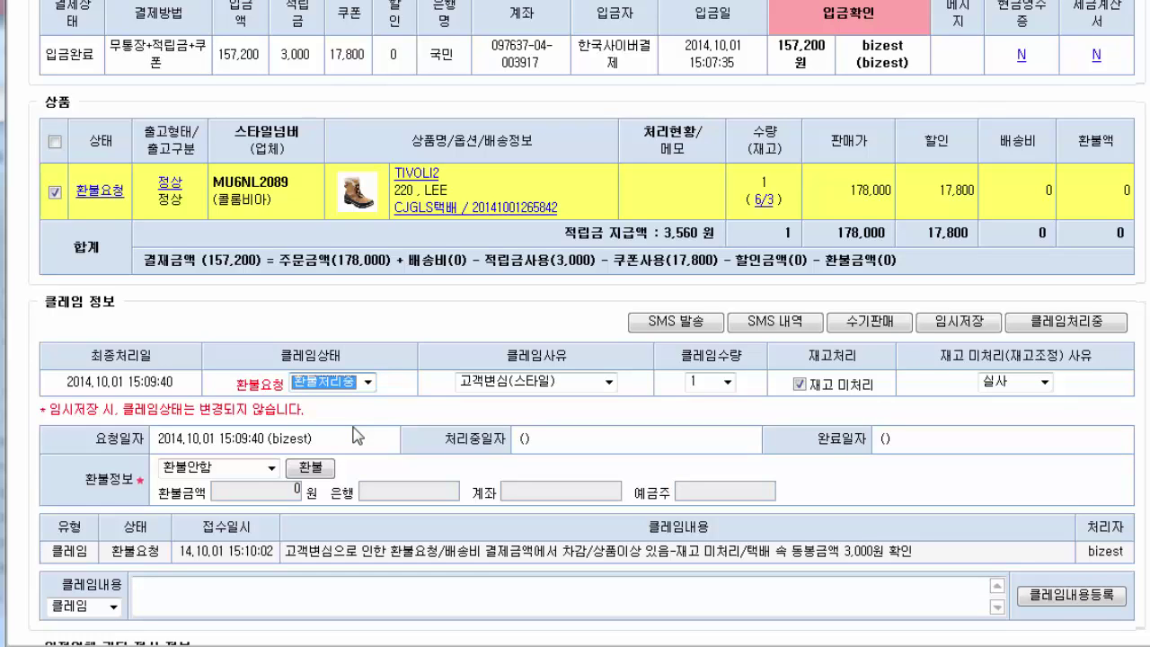
pyautogui.click(1067, 321)
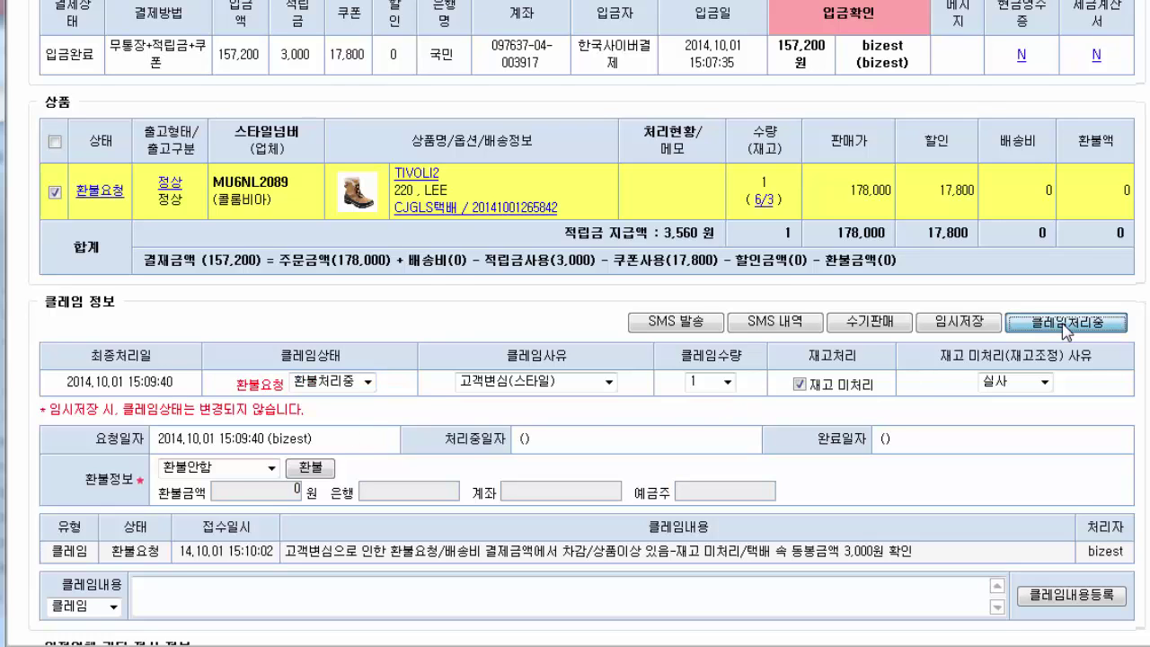
pyautogui.click(597, 370)
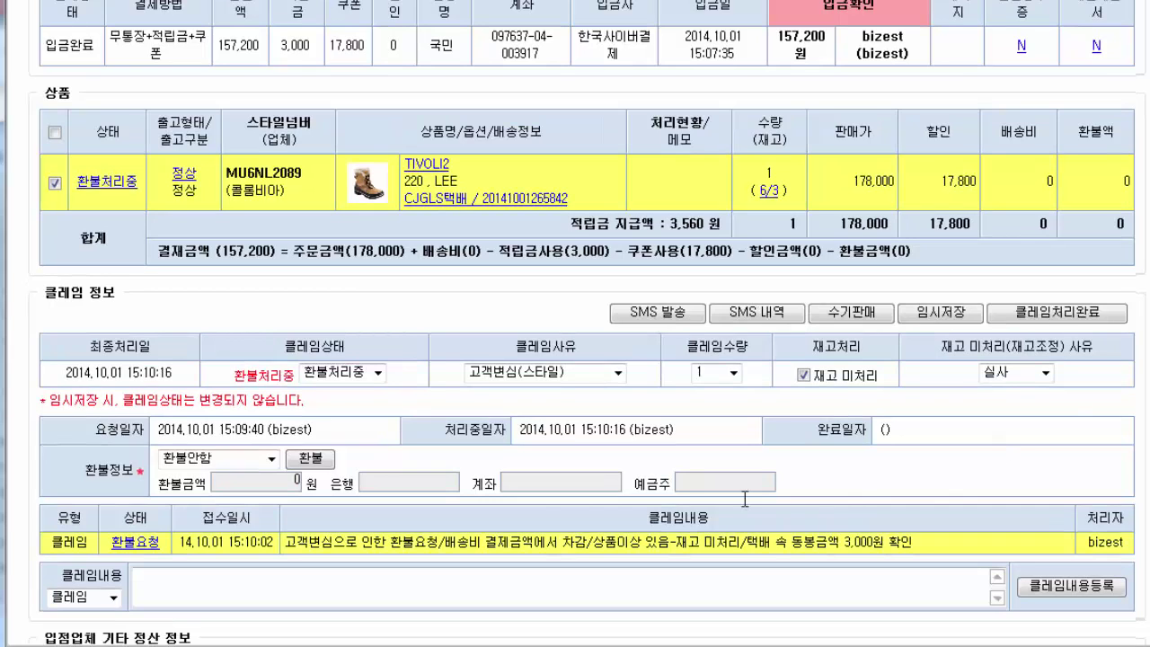
pyautogui.click(271, 459)
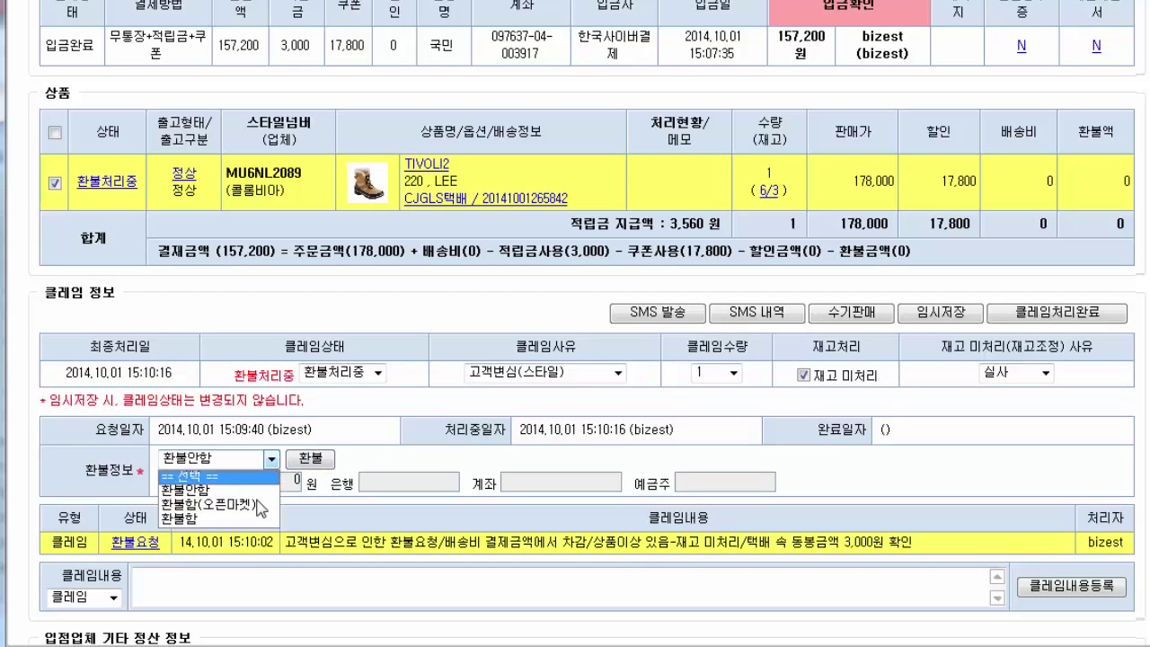
# Choose a refund, include the TIVOLI2 item, and set return shipping to 선불
pyautogui.click(216, 490)
pyautogui.click(311, 458)
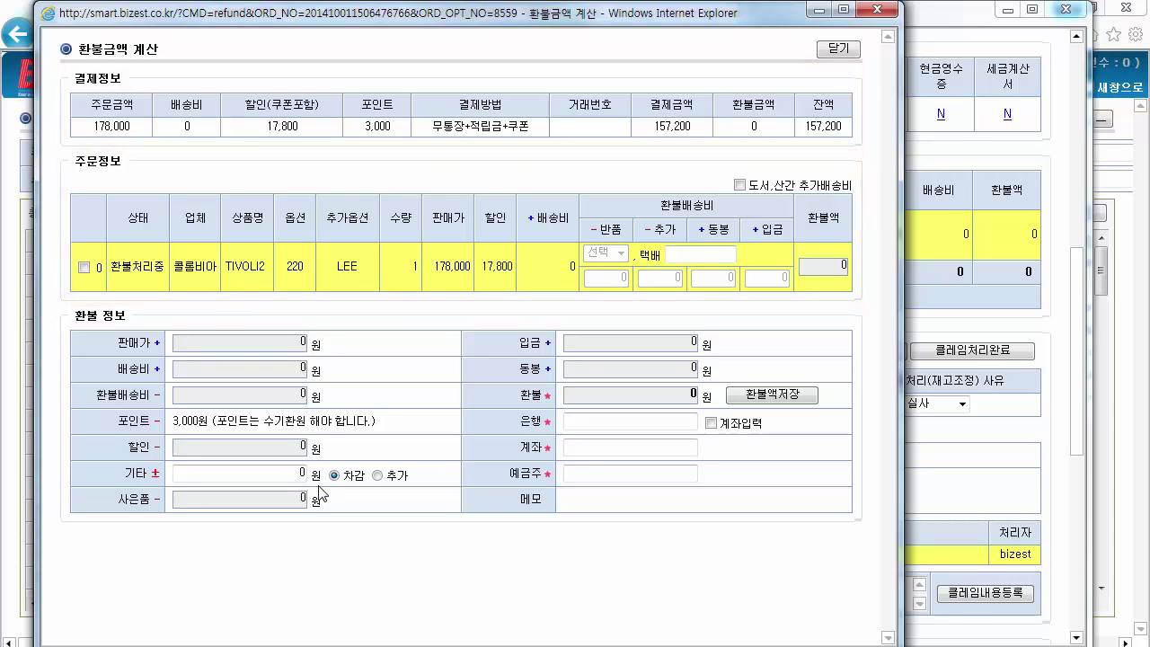
pyautogui.click(83, 266)
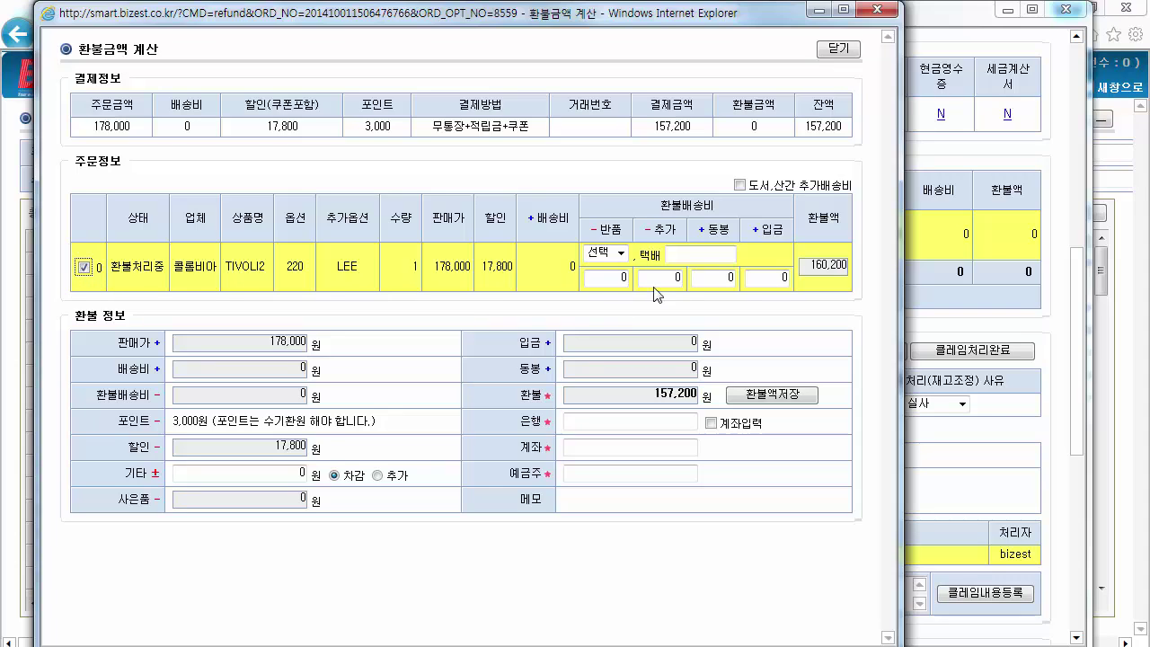
pyautogui.click(621, 255)
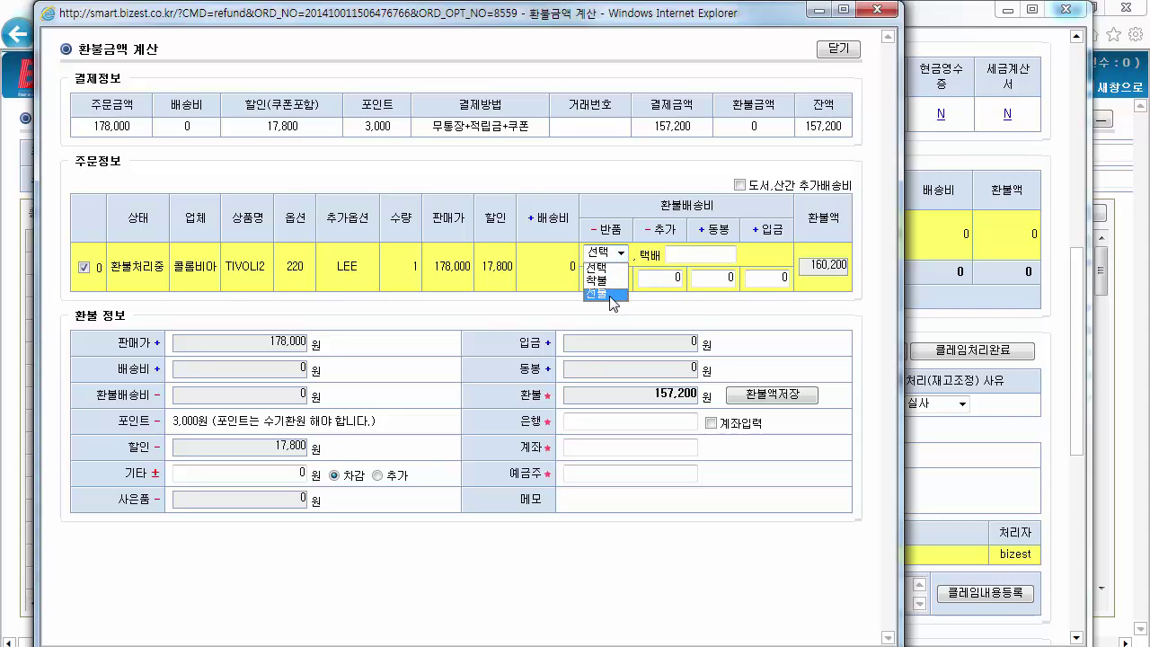
pyautogui.click(597, 293)
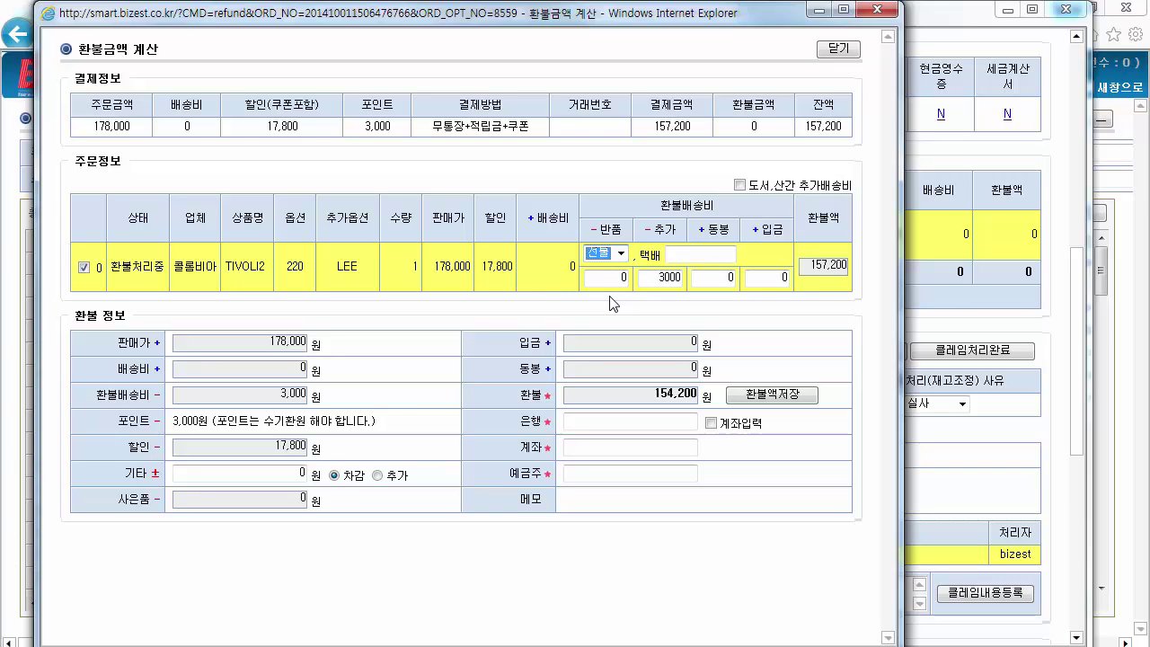
# Enter 3000 as enclosed shipping, add 국민 bank account details, and save the 157,200 refund
pyautogui.click(717, 276)
pyautogui.write('3000')
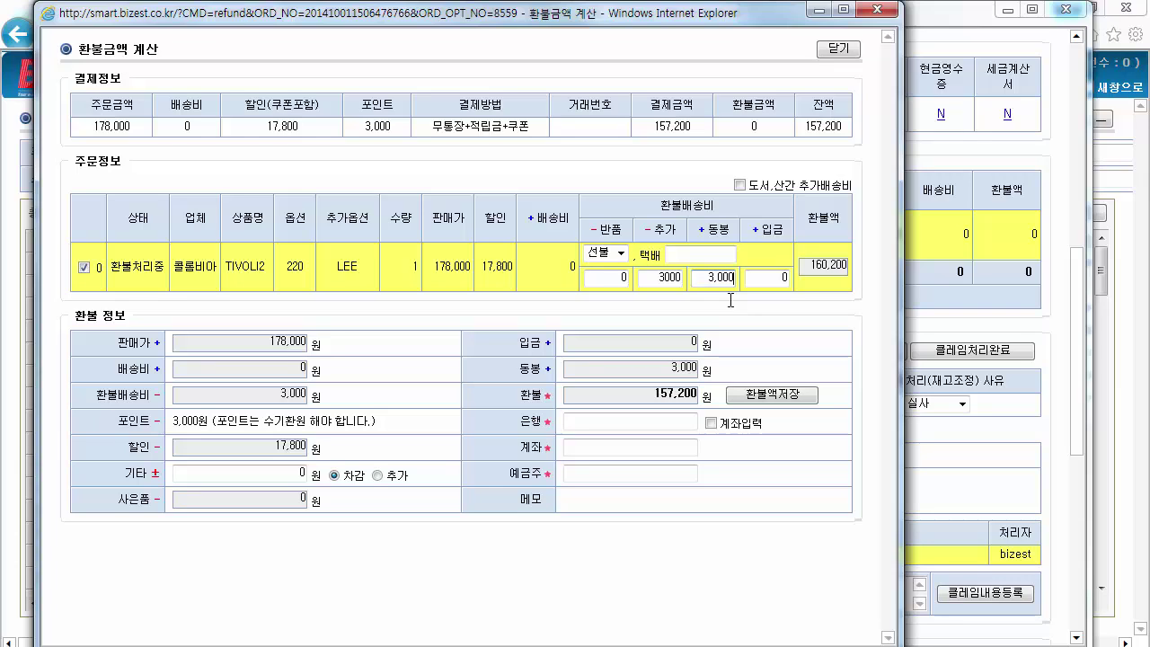
pyautogui.click(710, 426)
pyautogui.click(653, 423)
pyautogui.write('국민은행')
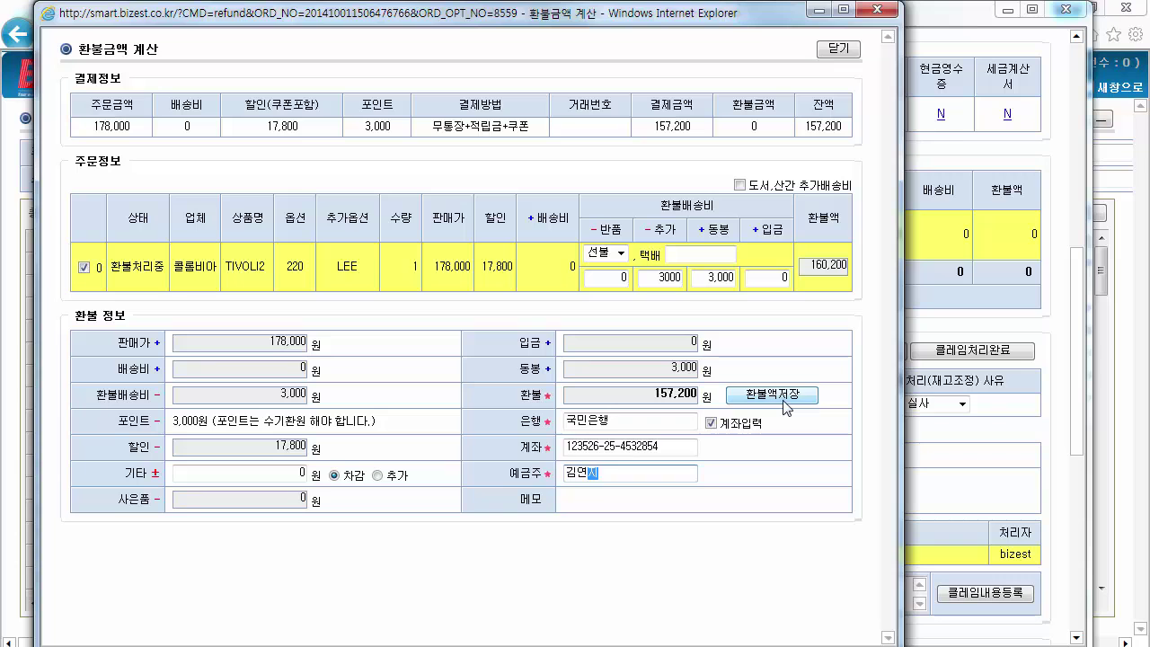
pyautogui.click(782, 400)
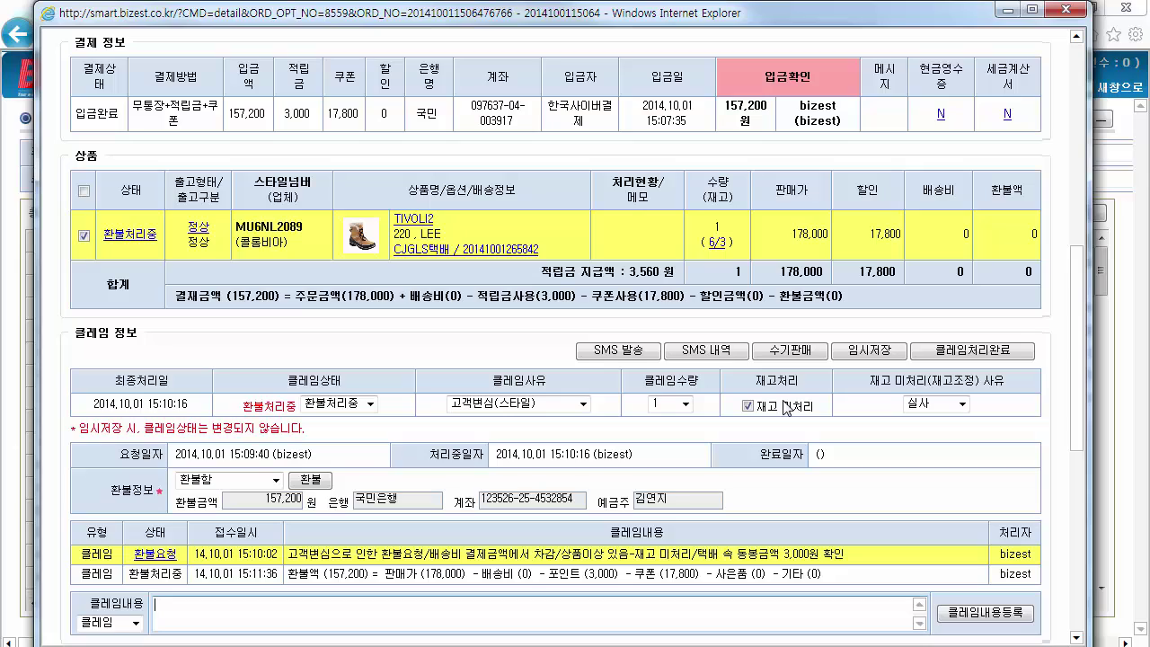
# Close the order detail window and go to 클레임/CS > 환불완료(무통장/가상계좌)
pyautogui.click(1066, 13)
pyautogui.click(531, 87)
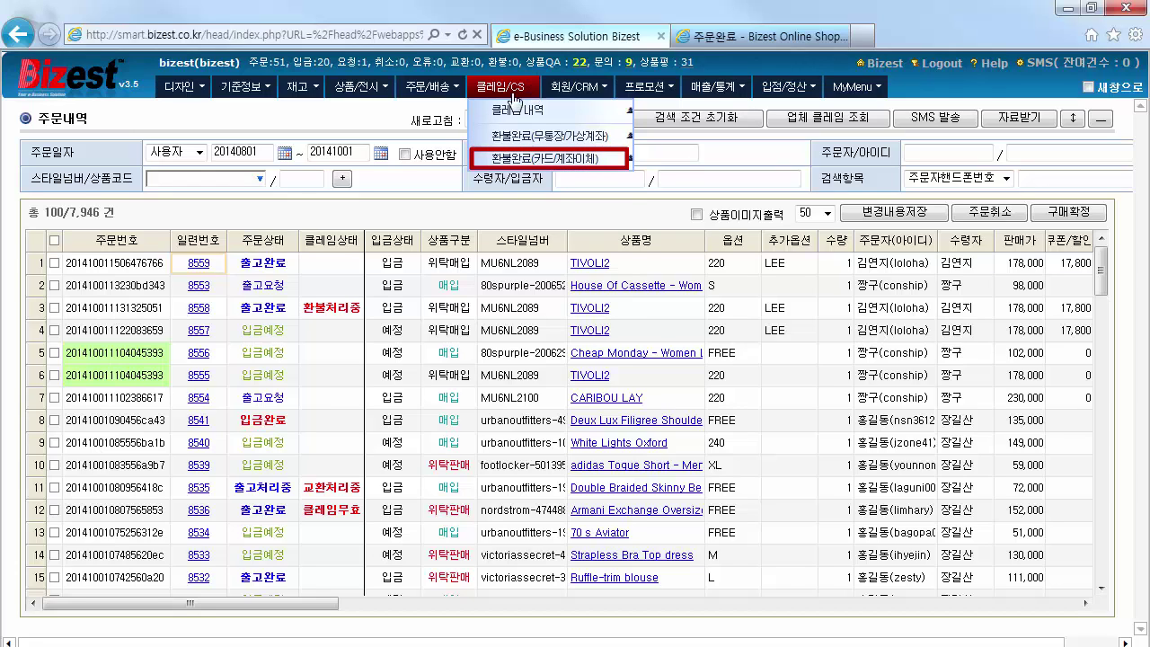
pyautogui.click(608, 143)
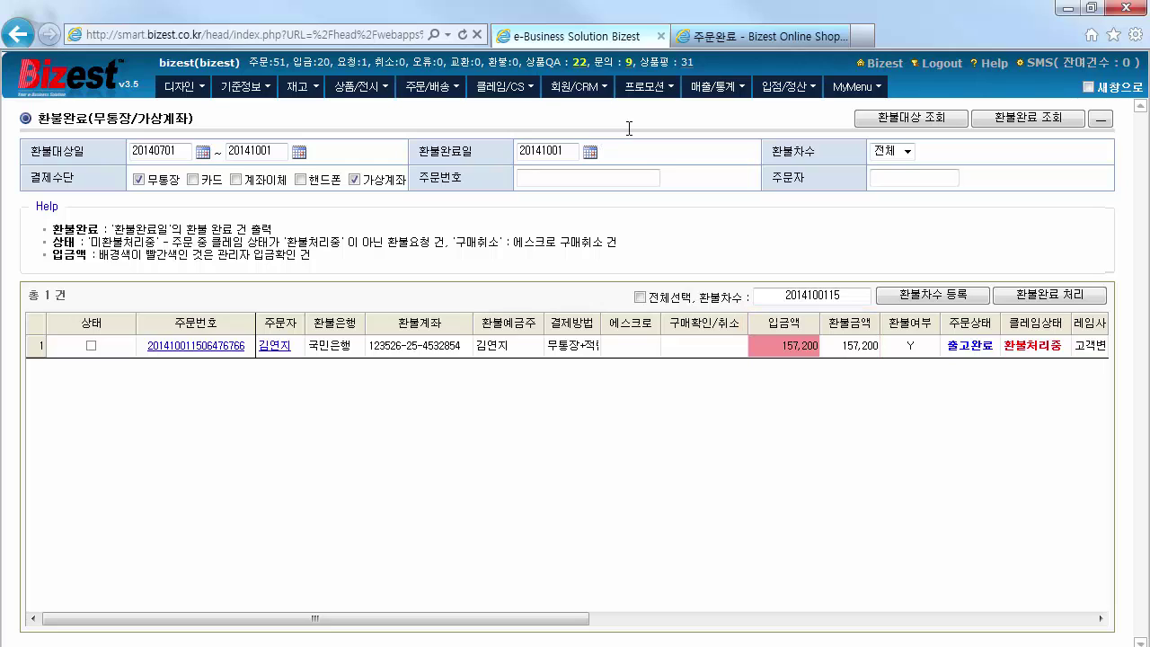
# Complete the checked 157,200 refund and list it under 환불완료 조회
pyautogui.click(92, 346)
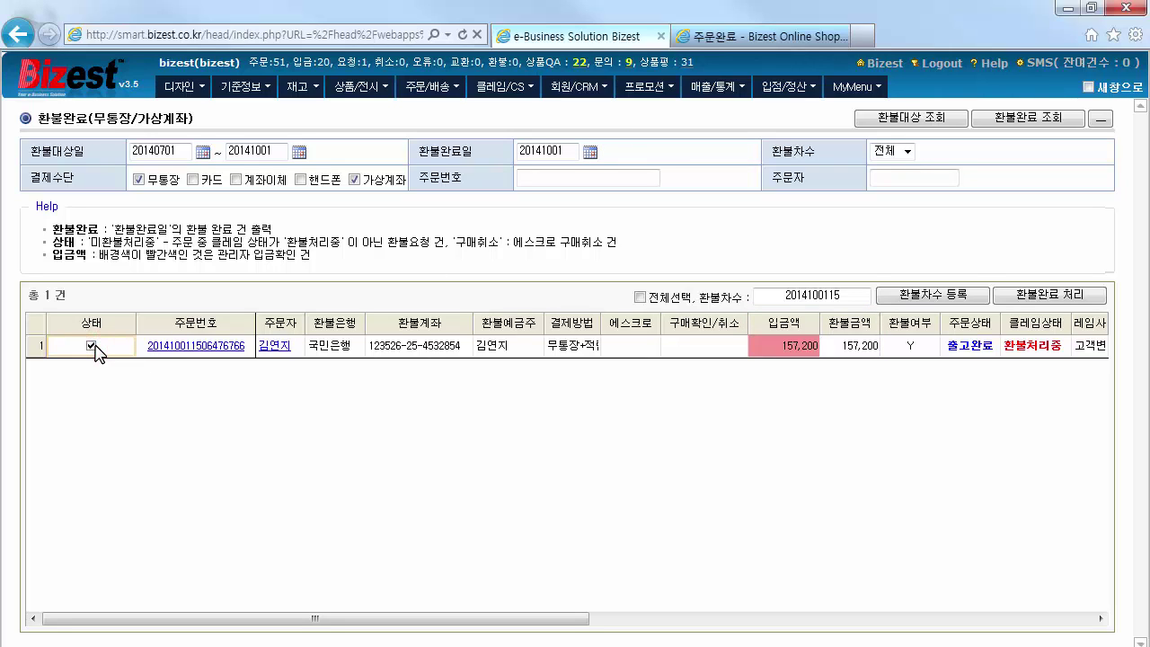
pyautogui.click(1055, 294)
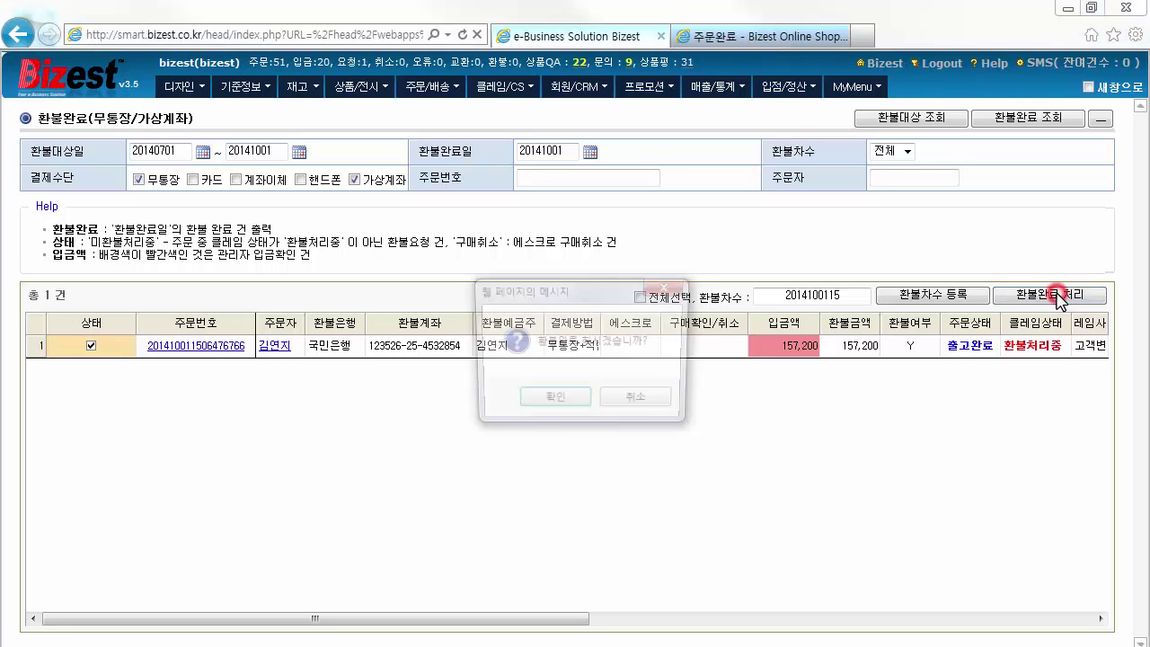
pyautogui.click(564, 404)
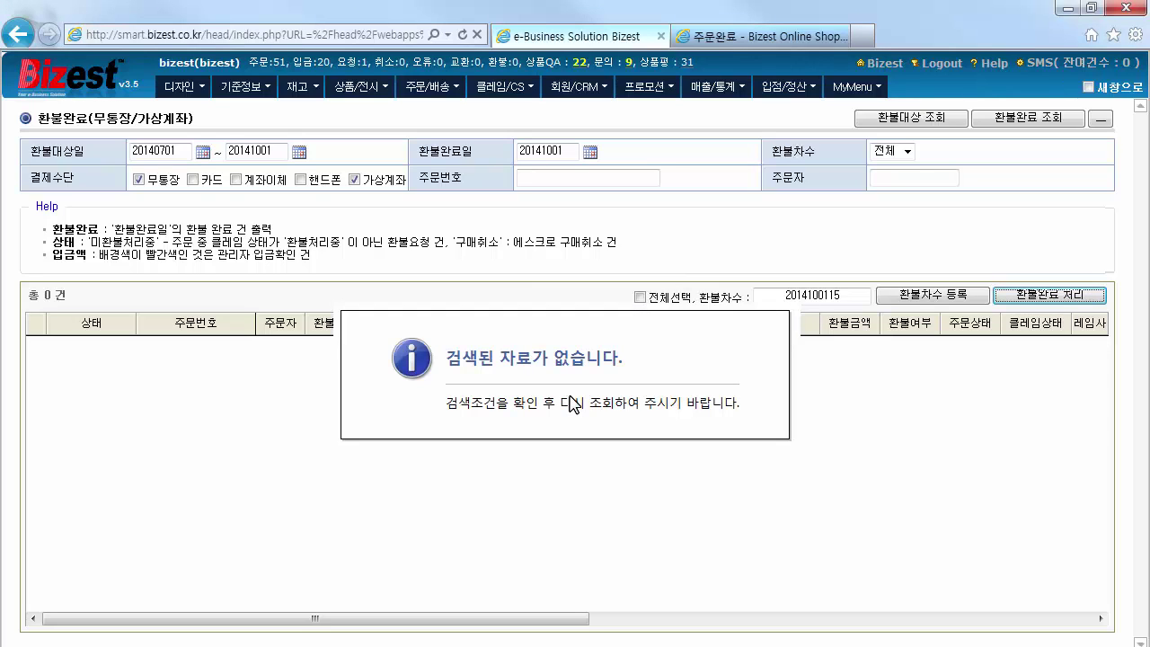
pyautogui.click(1006, 124)
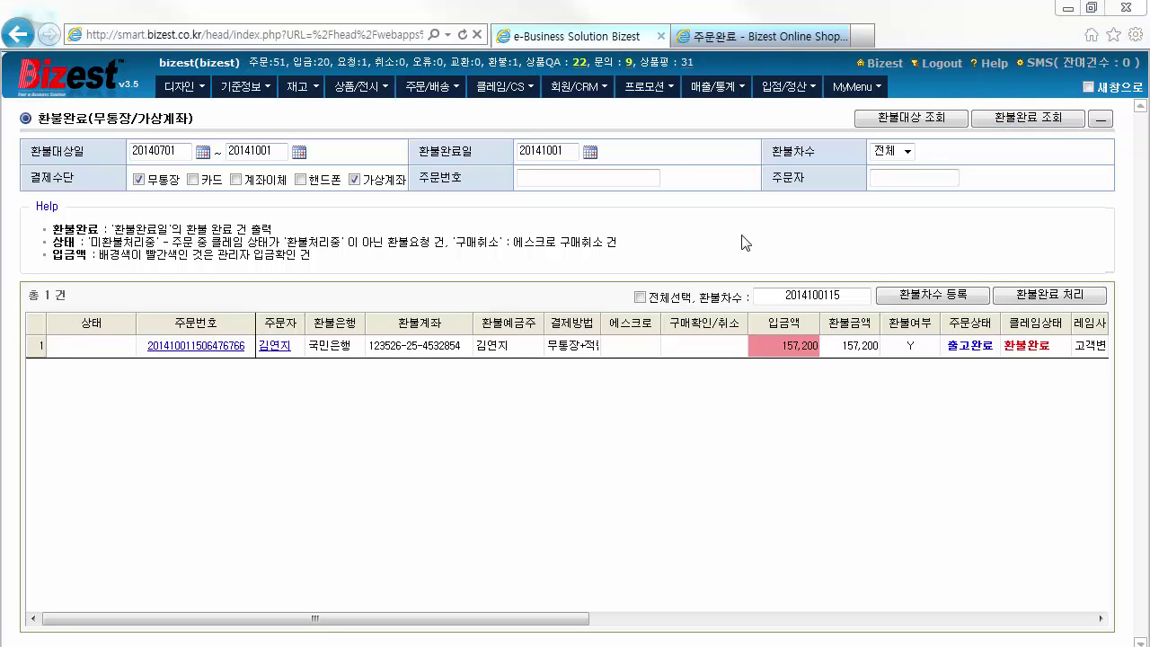
pyautogui.click(463, 94)
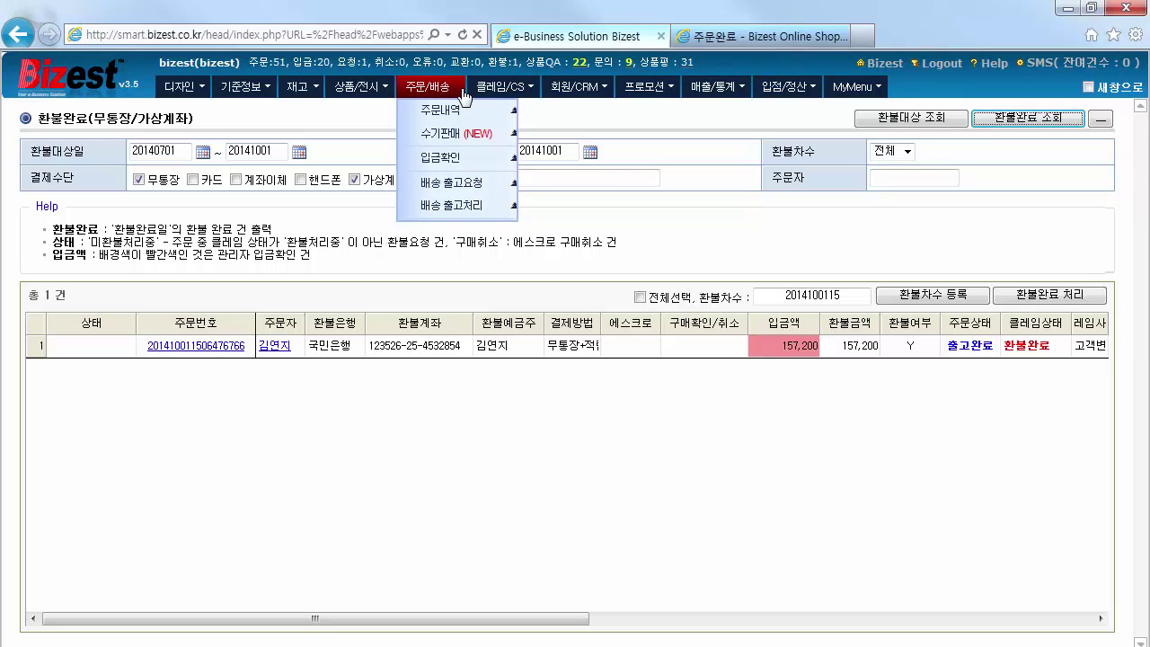
# Search 주문내역 and open the newest TIVOLI2 order 8561 (size 220, 178,000 paid)
pyautogui.click(482, 111)
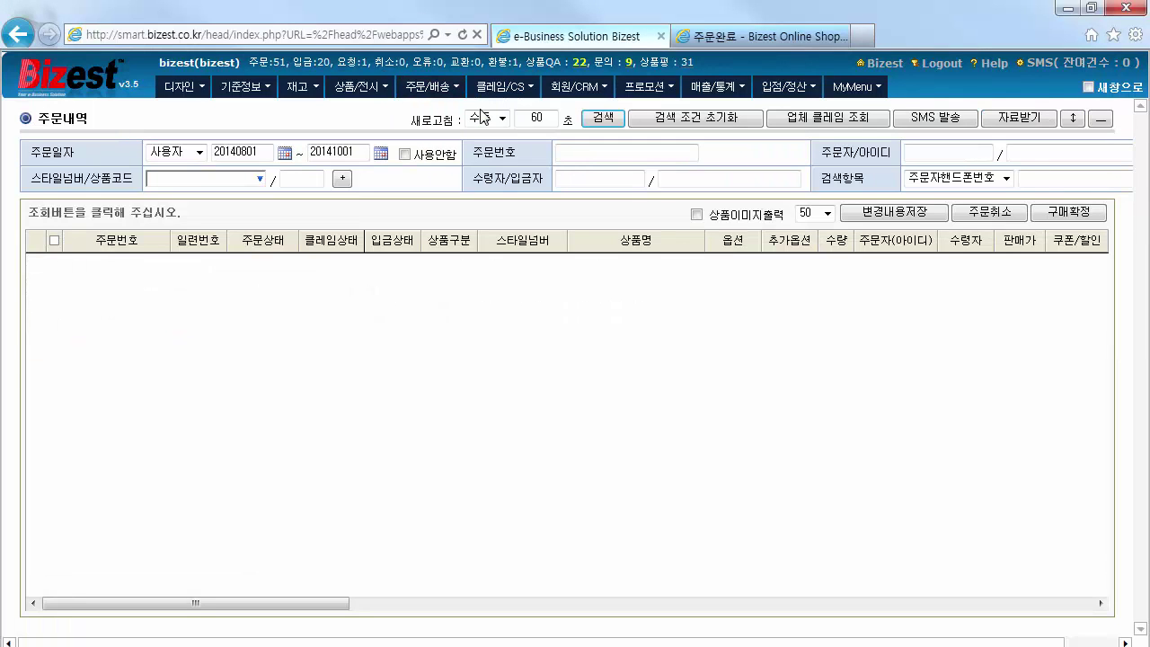
pyautogui.click(617, 122)
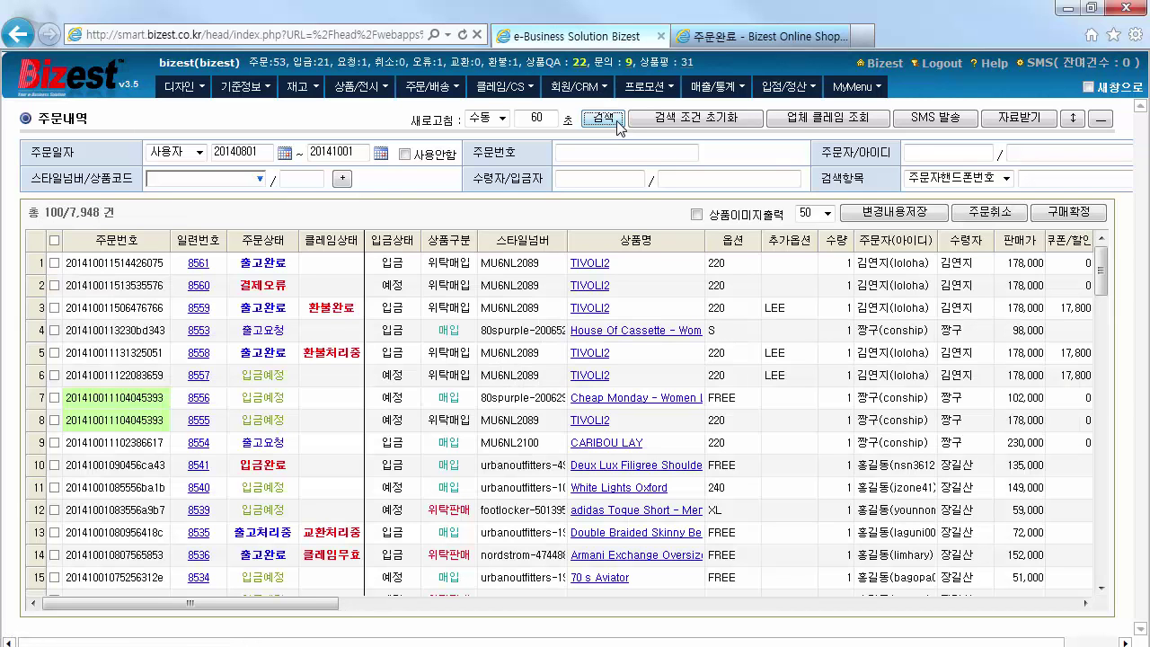
pyautogui.click(206, 263)
pyautogui.moveTo(1080, 364); pyautogui.dragTo(1081, 392)
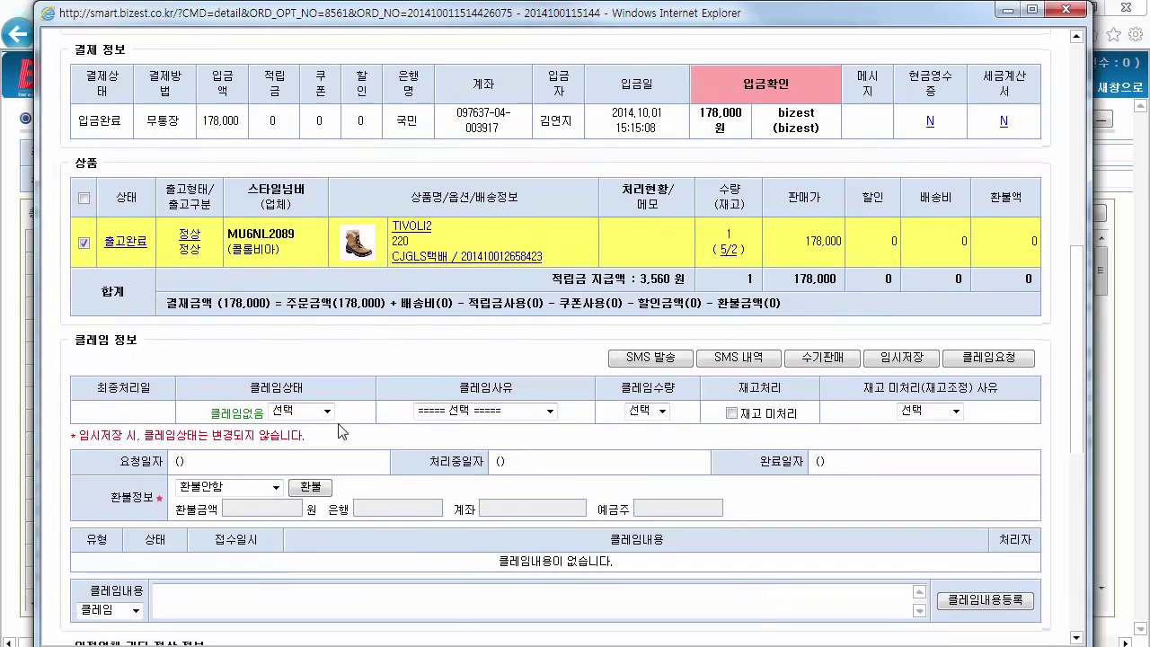
# File a 교환요청 claim: 사이즈 맞지 않음(단순), quantity 1, stock unprocessed for 실사
pyautogui.click(327, 412)
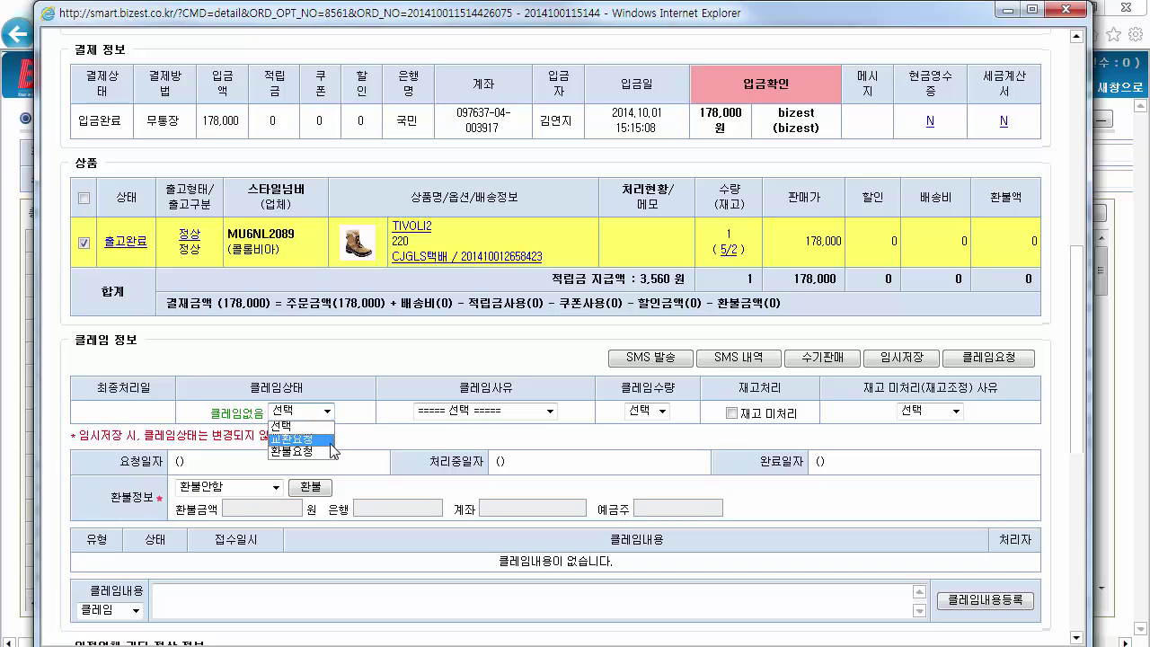
pyautogui.click(302, 439)
pyautogui.click(550, 411)
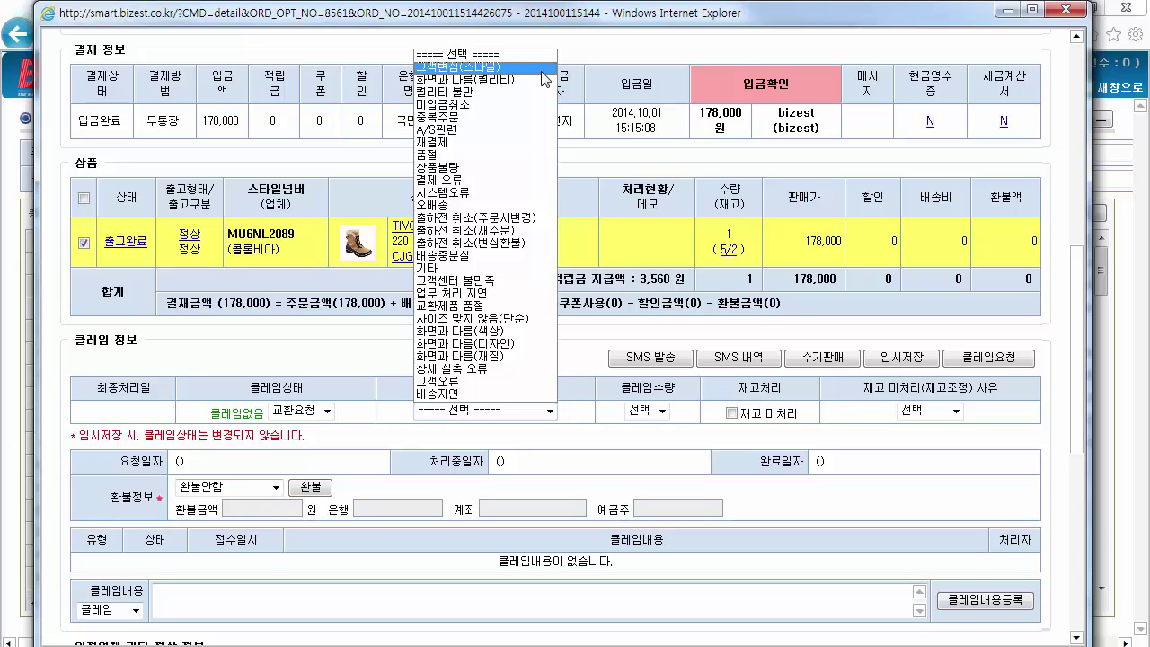
pyautogui.click(517, 318)
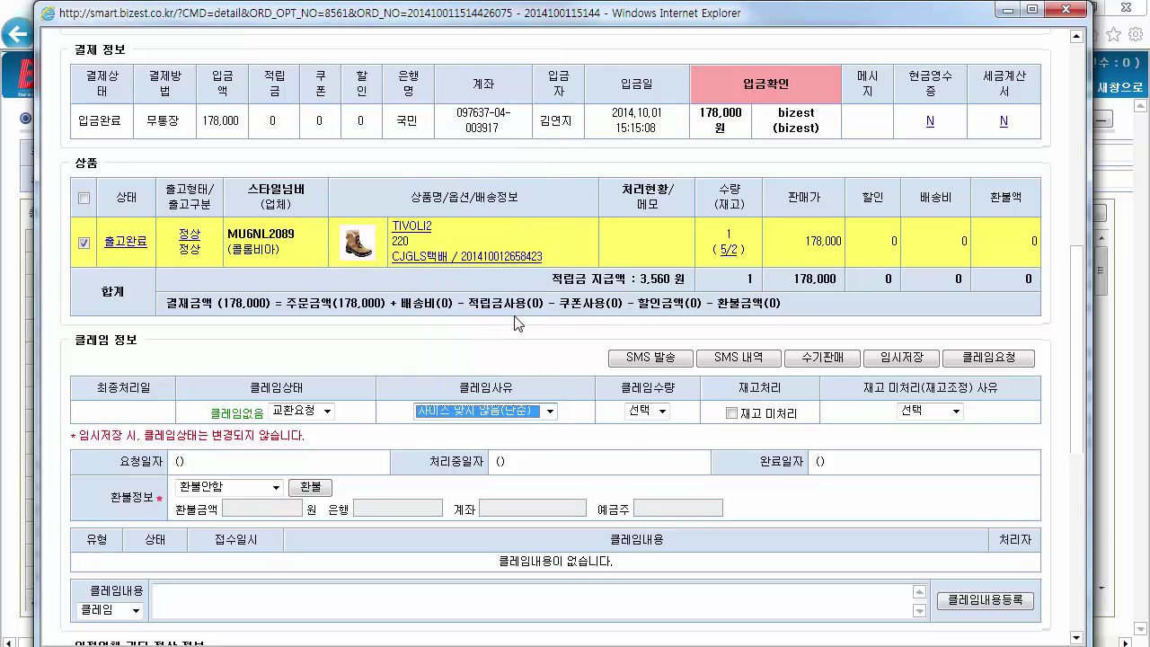
pyautogui.click(662, 411)
pyautogui.click(662, 442)
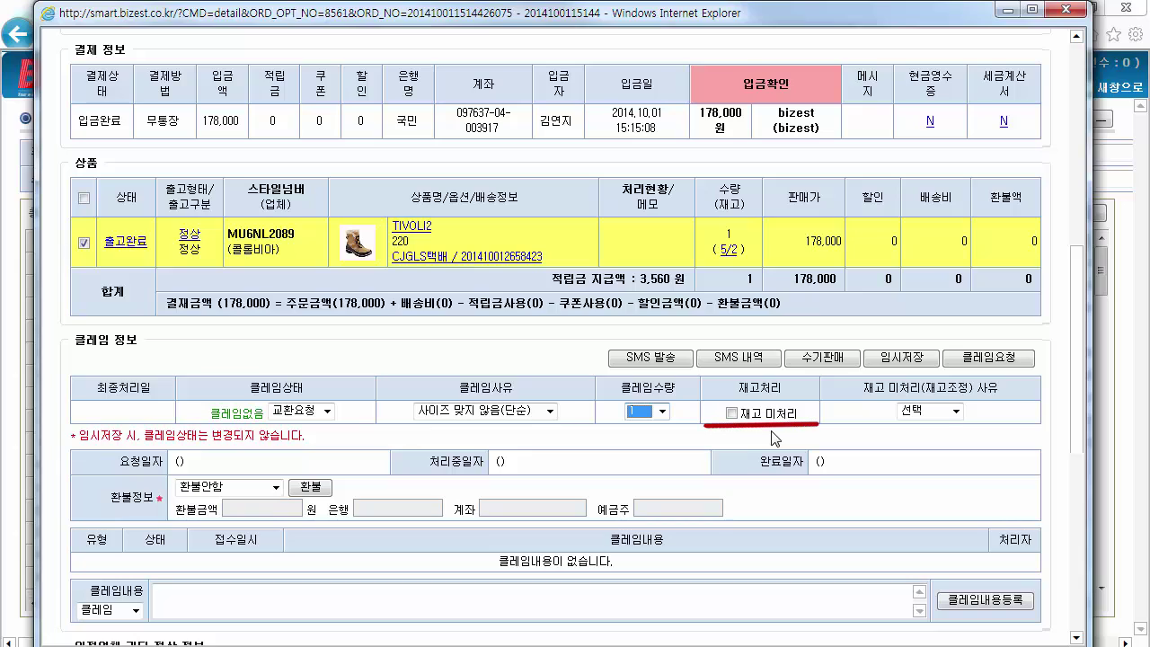
pyautogui.click(731, 415)
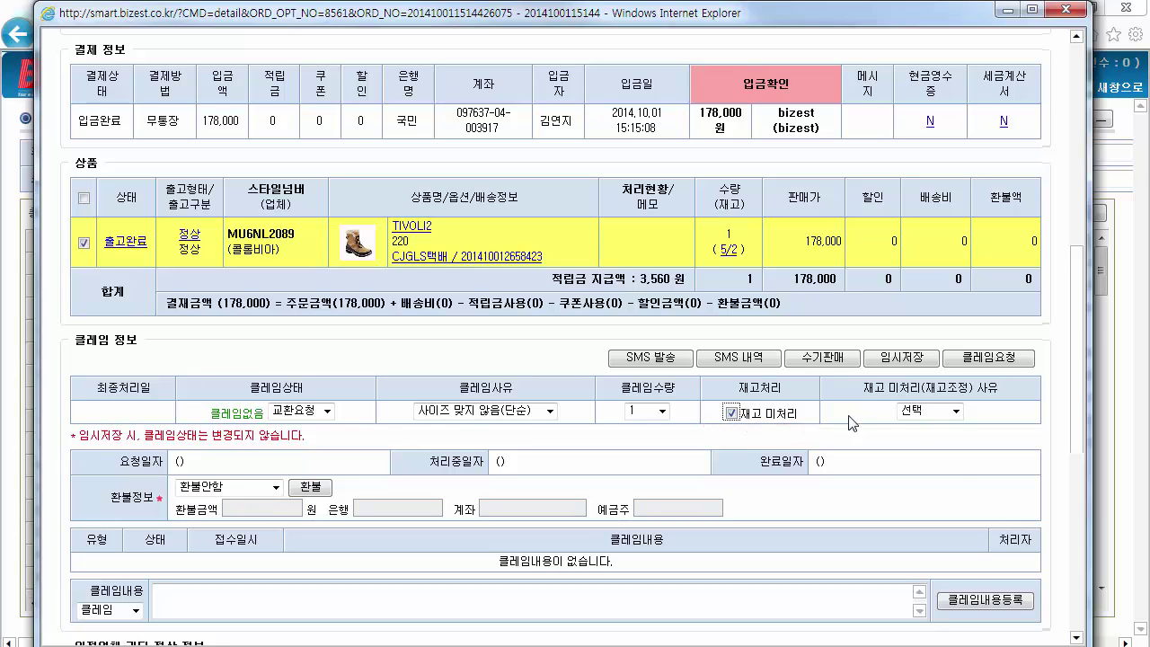
pyautogui.click(952, 411)
pyautogui.click(939, 478)
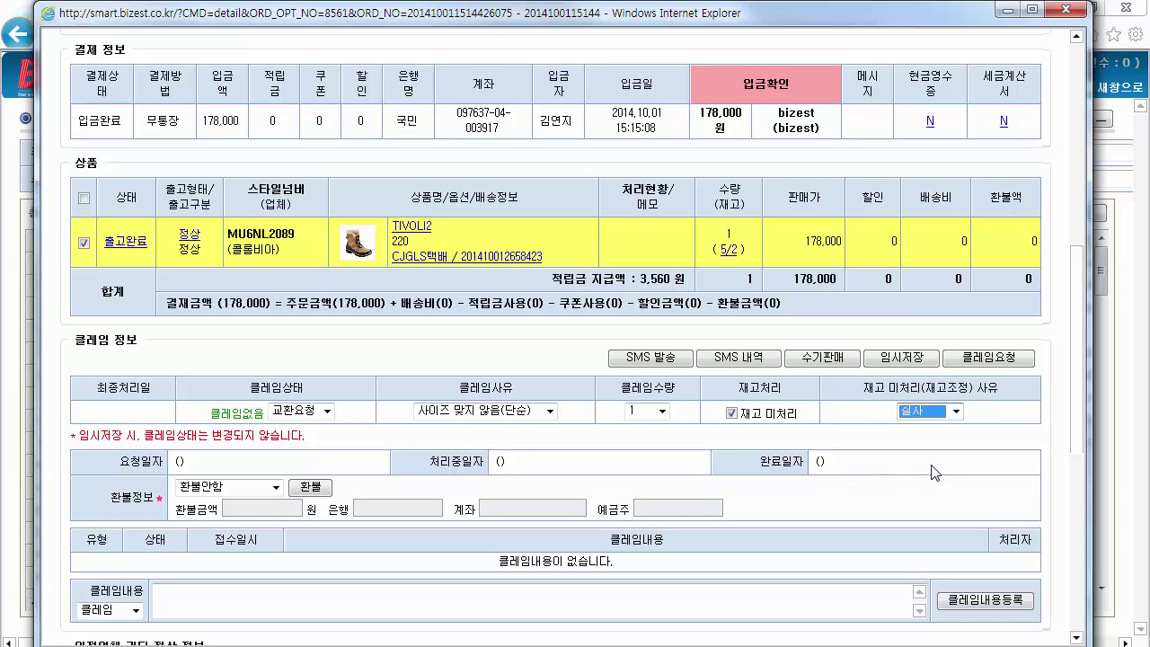
pyautogui.click(988, 357)
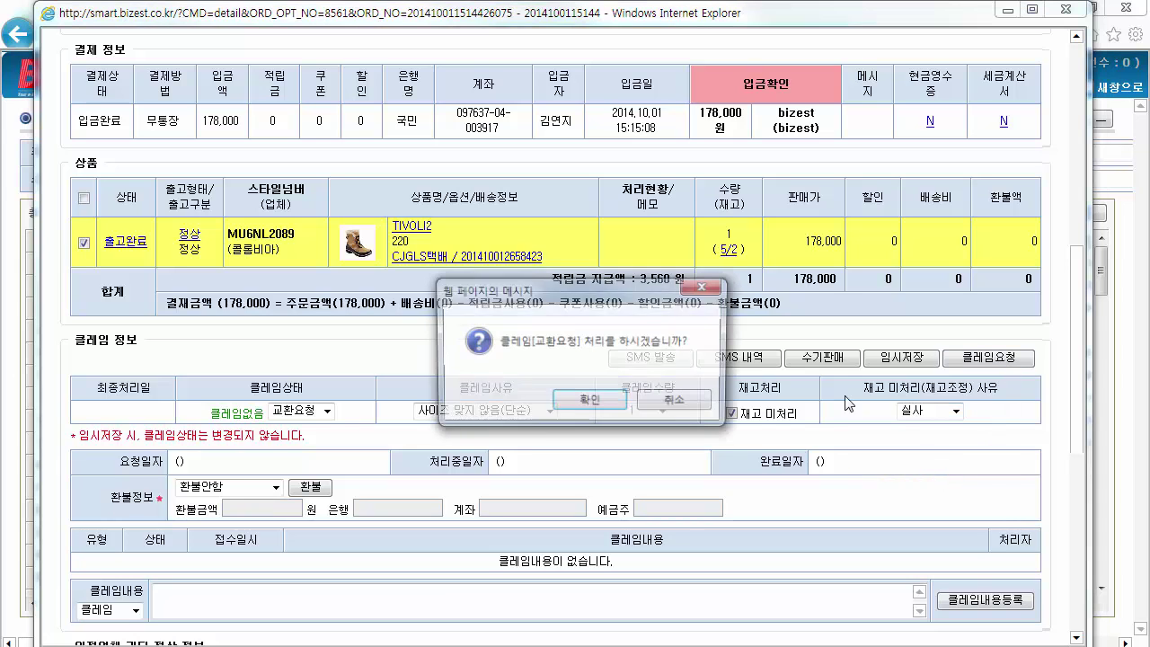
pyautogui.press('Return')
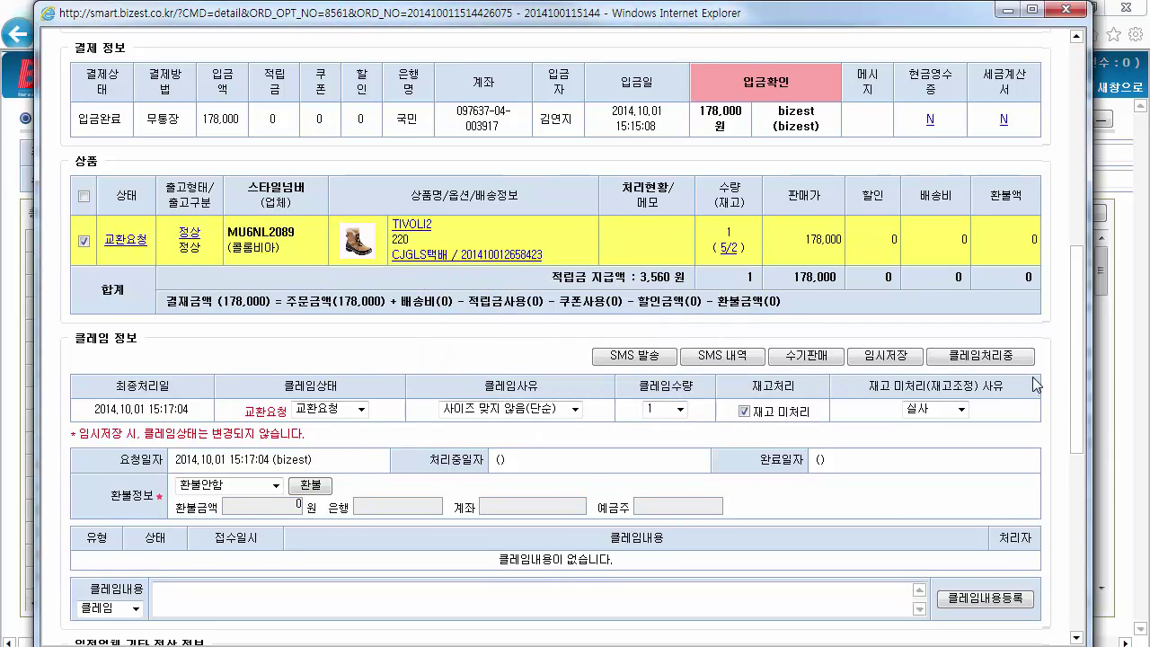
# Register the claim memo '사이즈 220 -> 240으로 변경'
pyautogui.scroll(-4, 1034, 385)
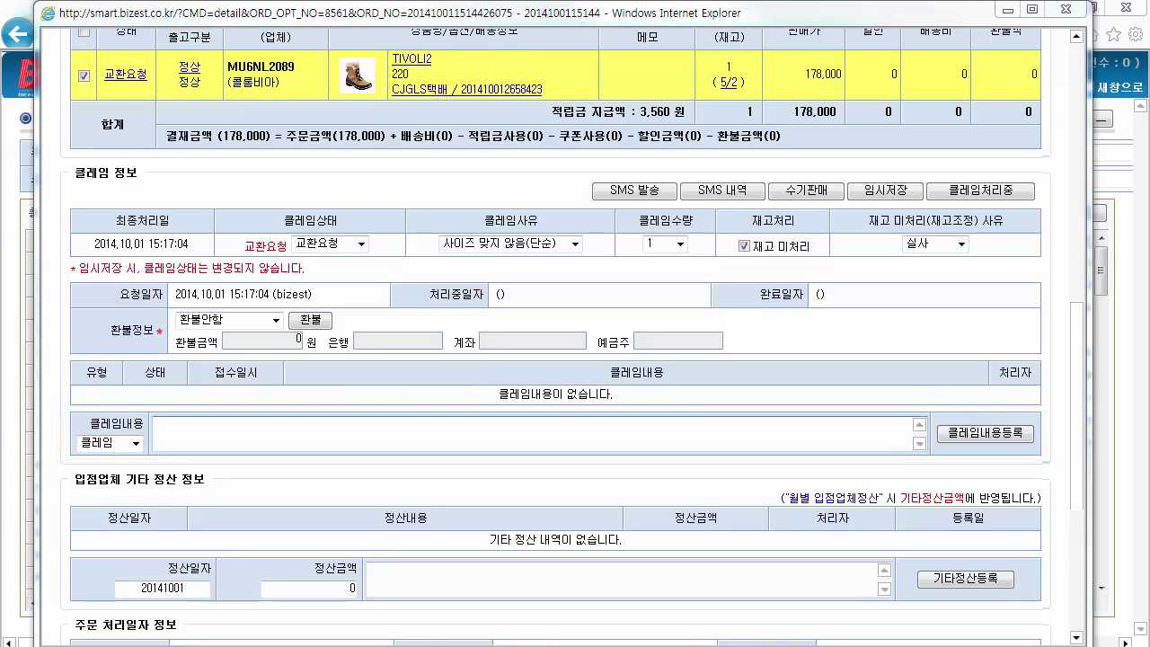
pyautogui.click(492, 429)
pyautogui.write('사이즈 교환 요청/상품이상 있음-재고 미처리/사이즈 220 -> 240으로 변경')
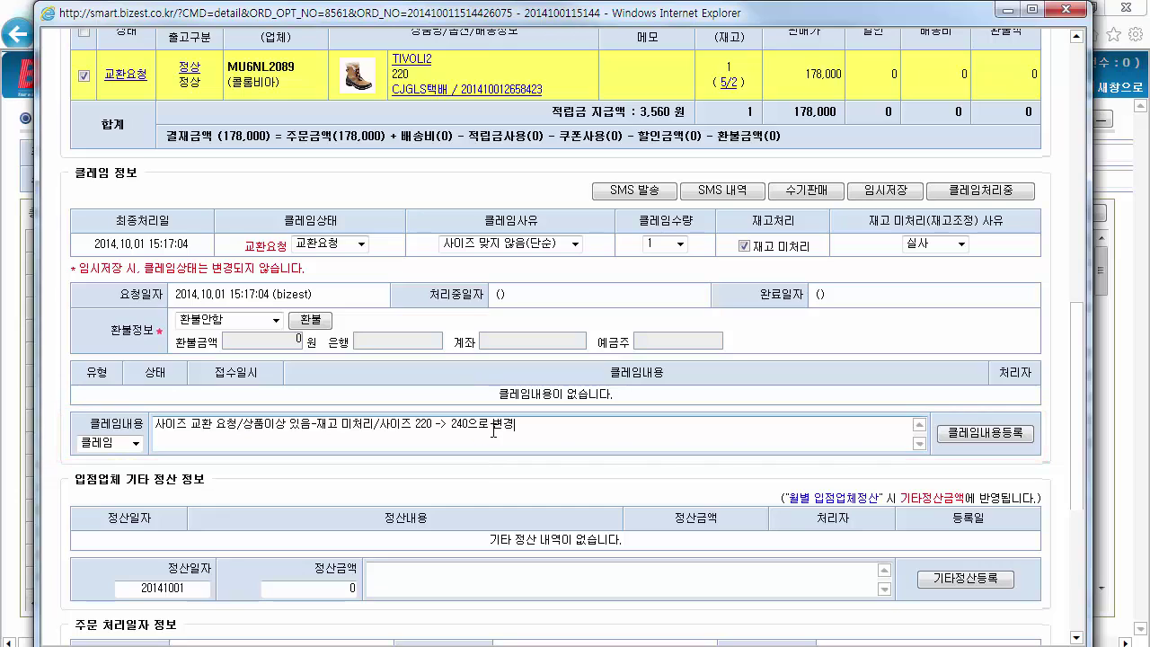
pyautogui.click(998, 440)
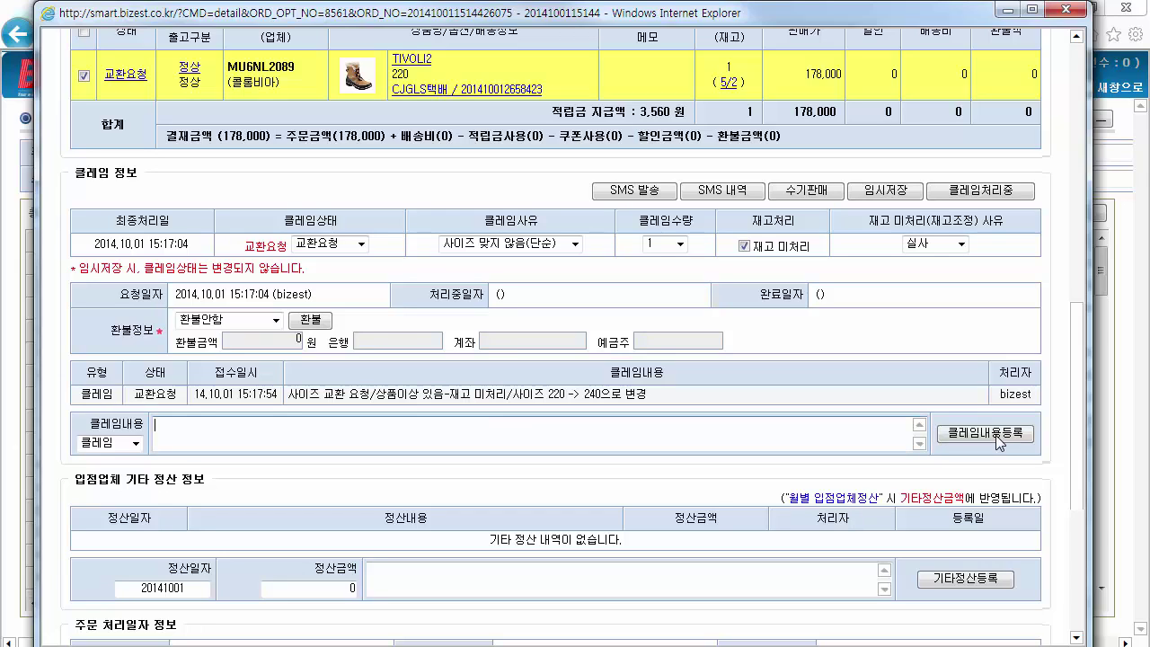
# Advance the claim status to 교환처리중 and confirm it
pyautogui.click(361, 244)
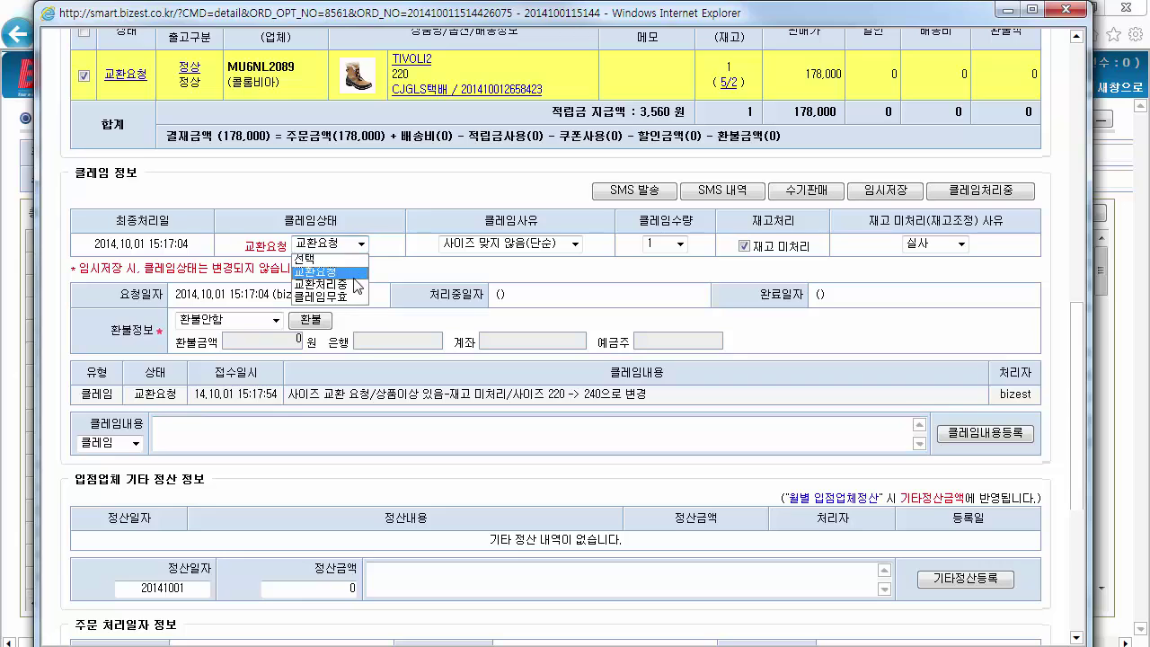
pyautogui.click(353, 281)
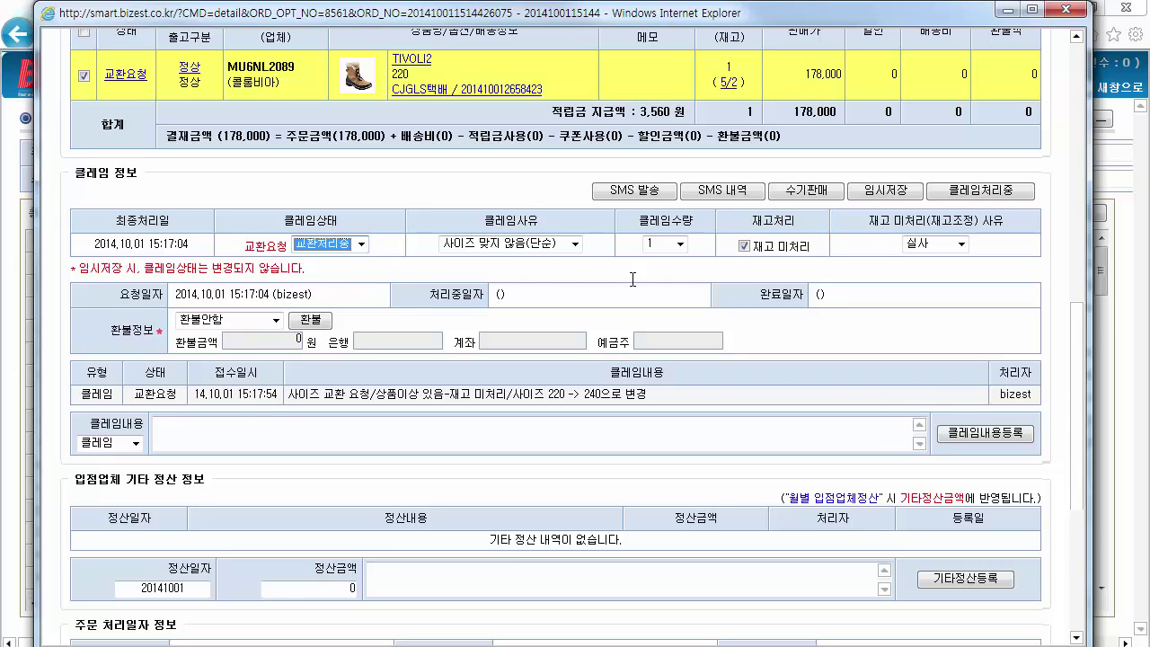
pyautogui.click(968, 192)
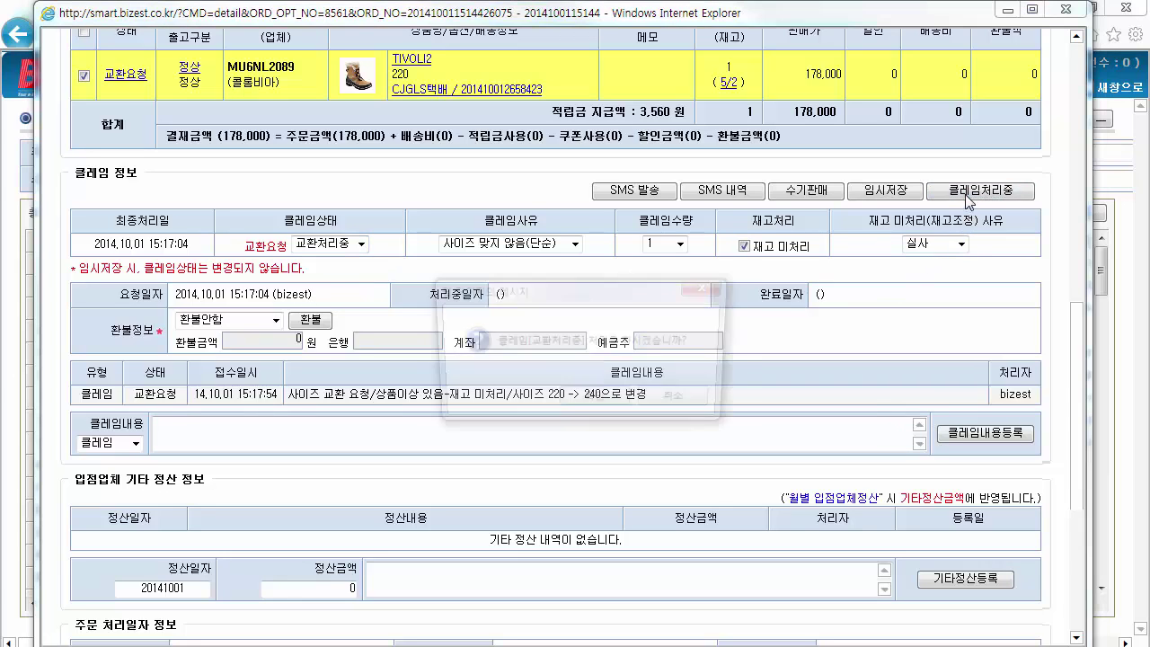
pyautogui.click(595, 401)
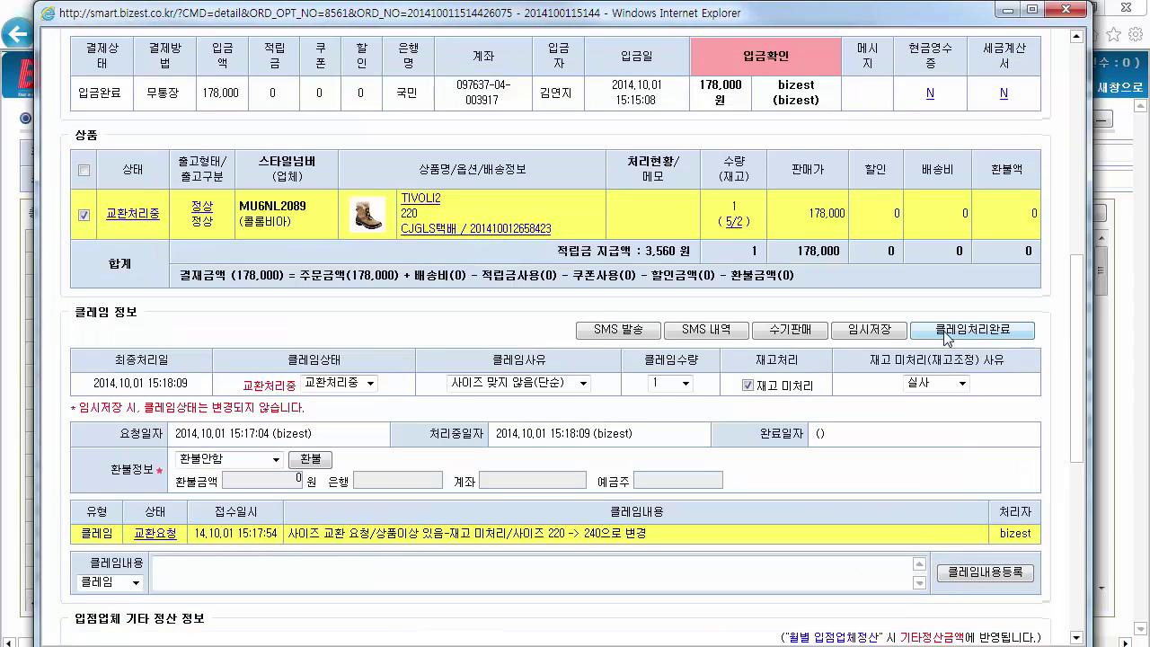
# Start a 수기판매 order with TIVOLI2 in size 240 and a 2,000 discount
pyautogui.click(789, 329)
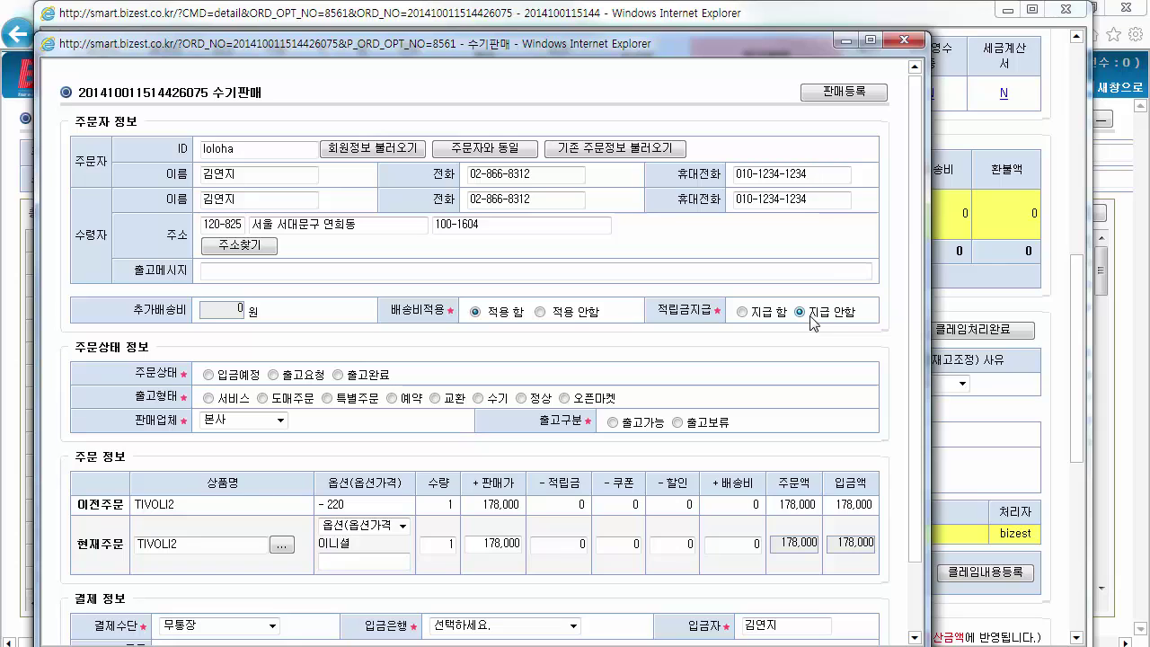
pyautogui.scroll(-1, 901, 283)
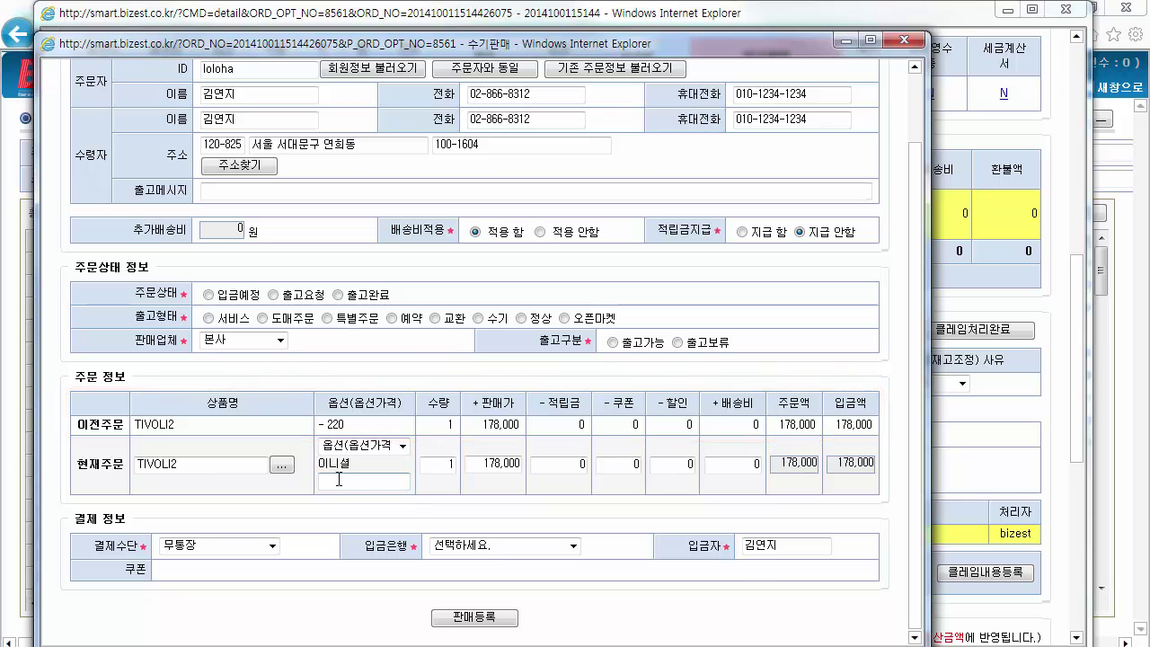
pyautogui.click(404, 451)
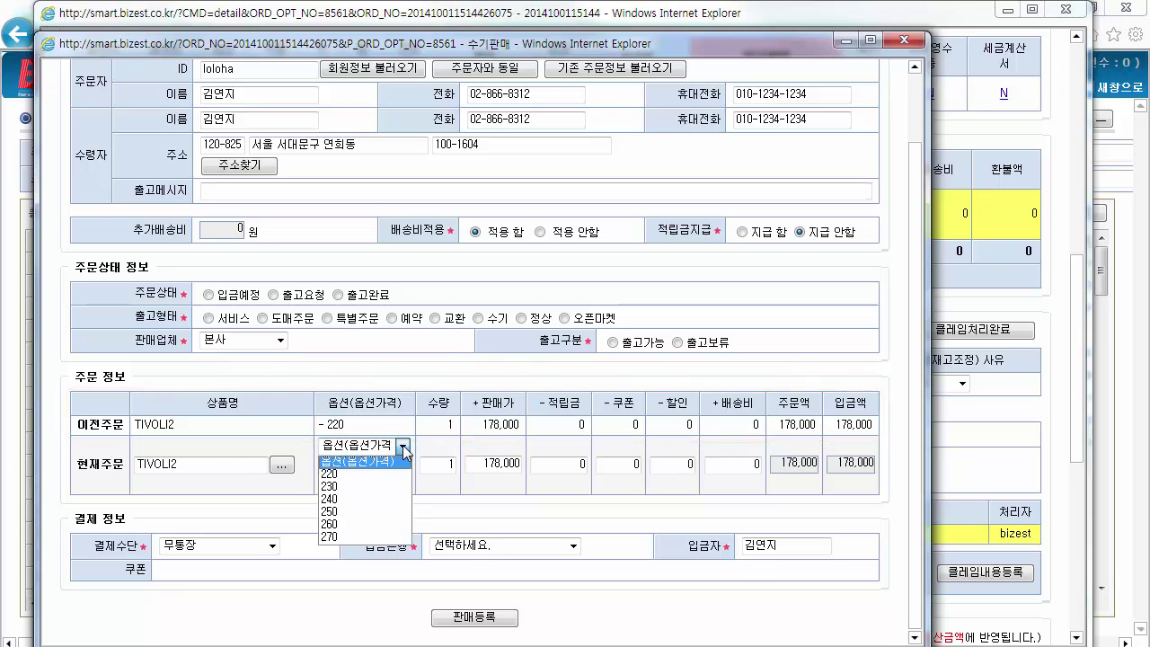
pyautogui.click(374, 500)
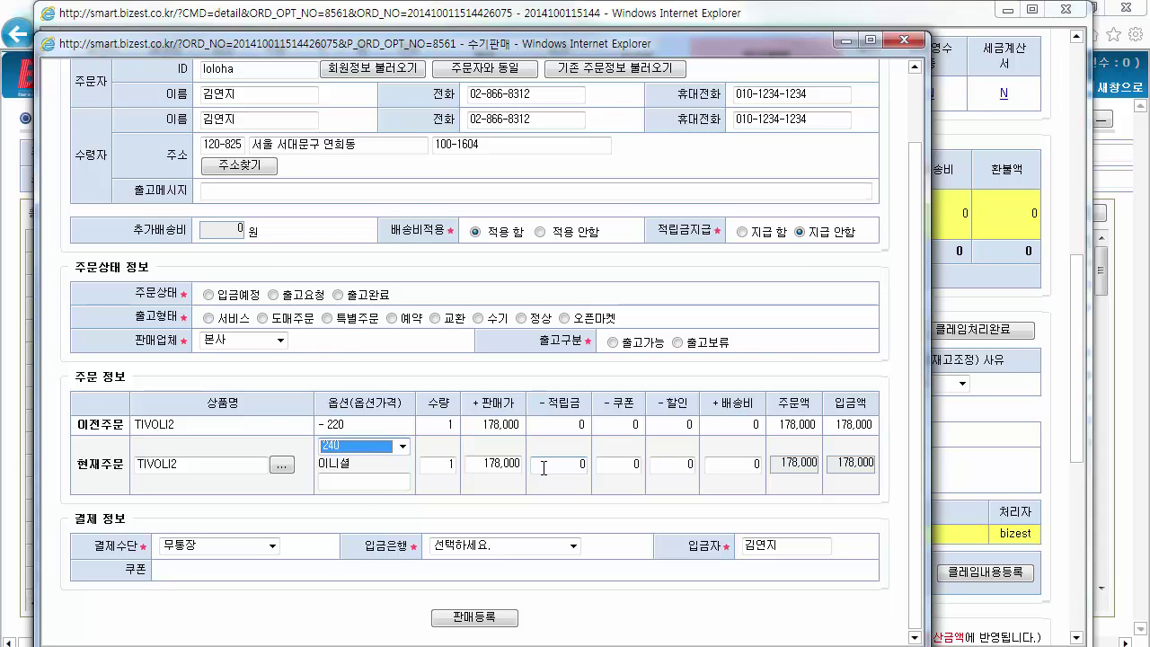
pyautogui.click(671, 464)
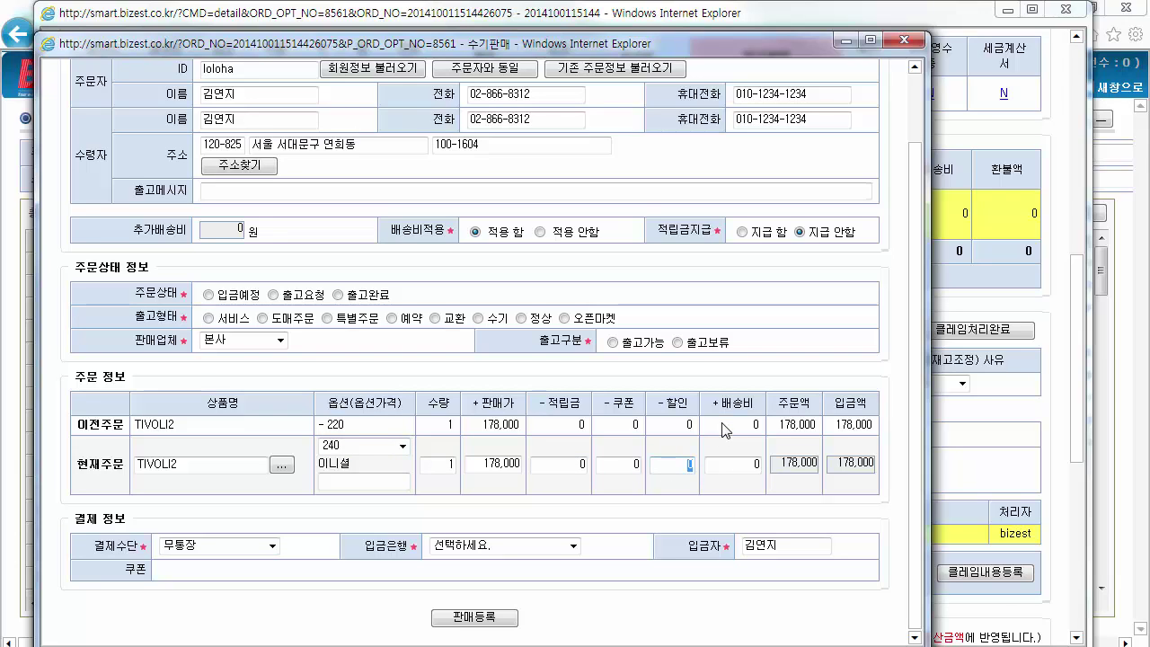
pyautogui.write('2000')
# Set order status 출고요청, shipping type 교환, and 출고구분 출고가능
pyautogui.click(212, 295)
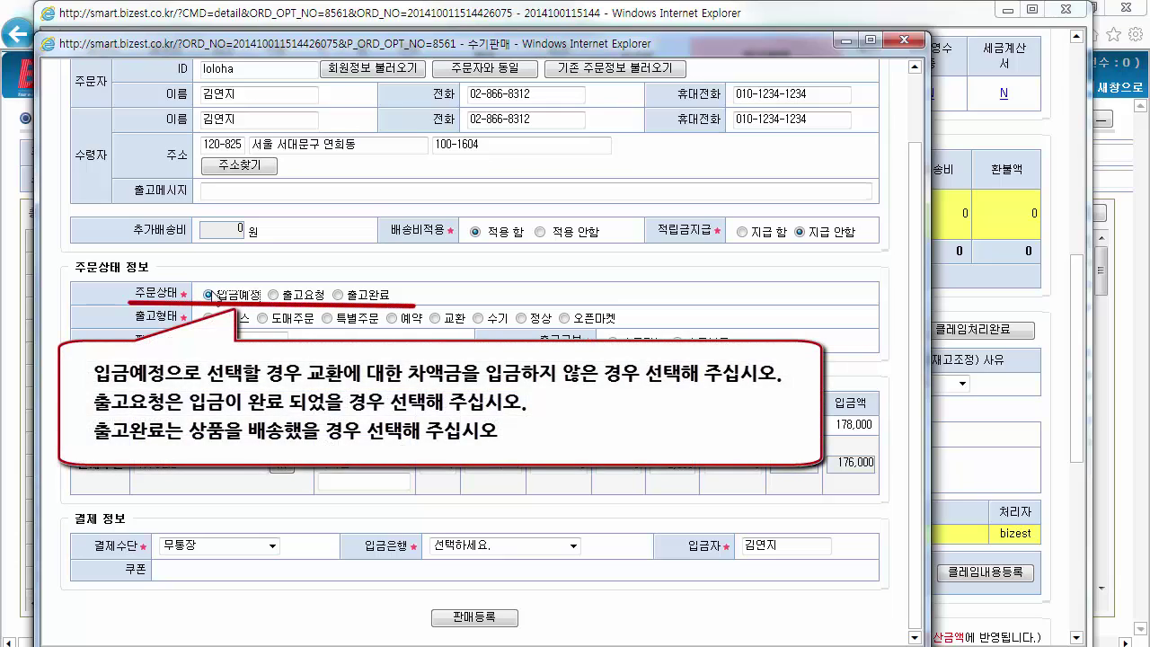
pyautogui.click(279, 300)
pyautogui.click(338, 295)
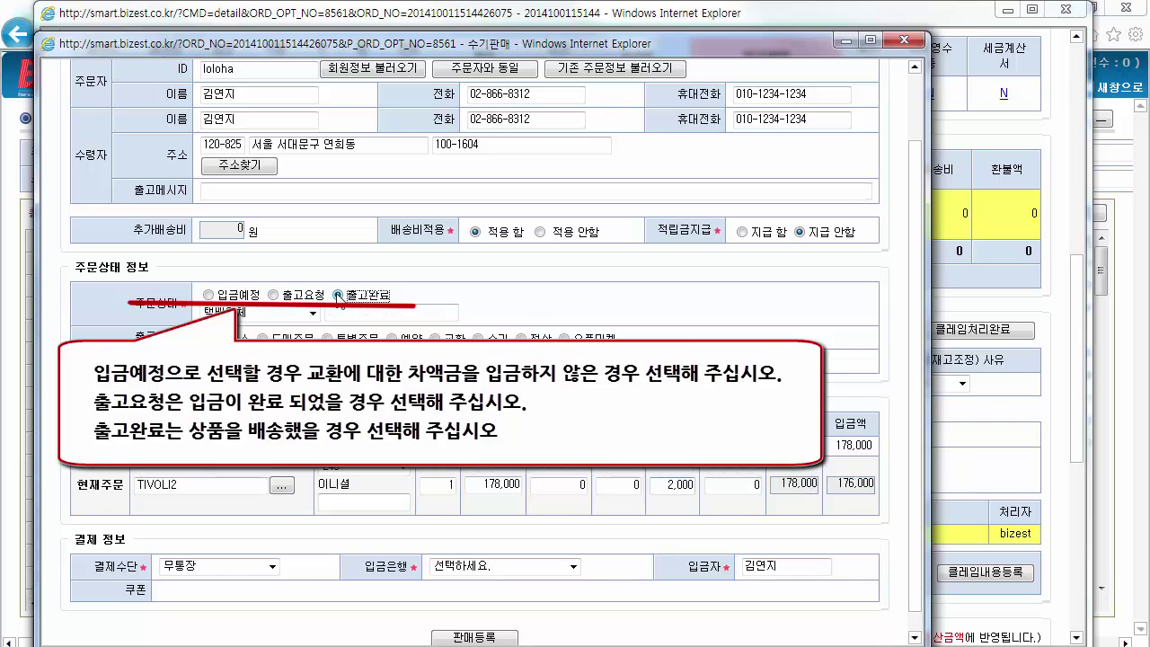
pyautogui.click(278, 296)
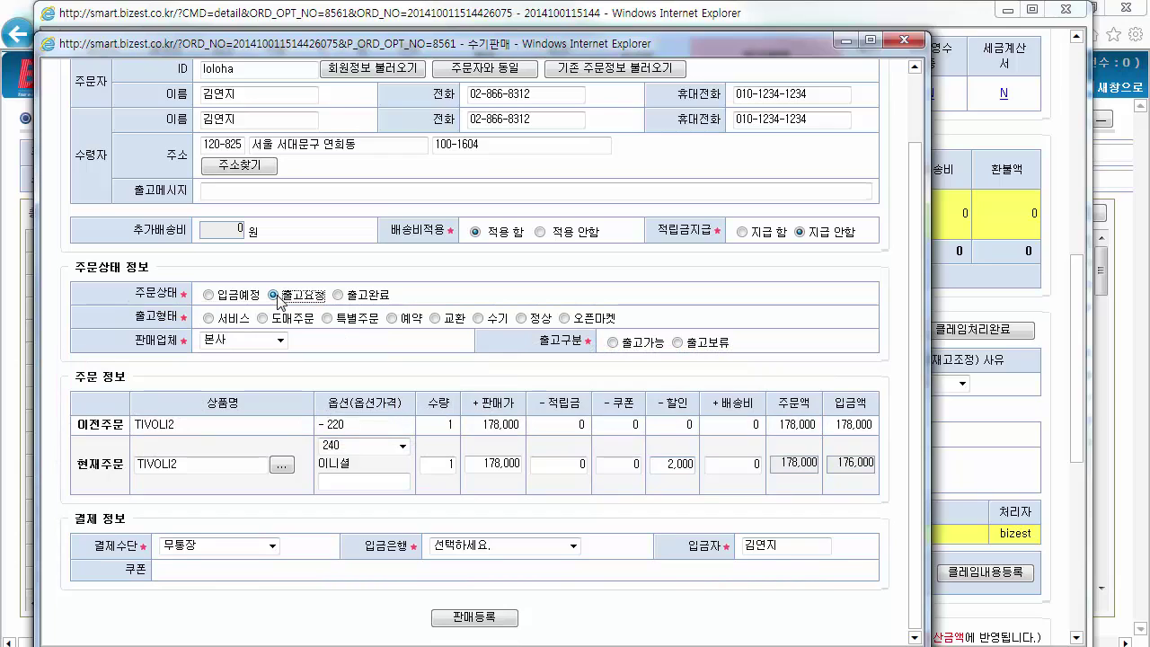
pyautogui.click(435, 319)
pyautogui.click(613, 343)
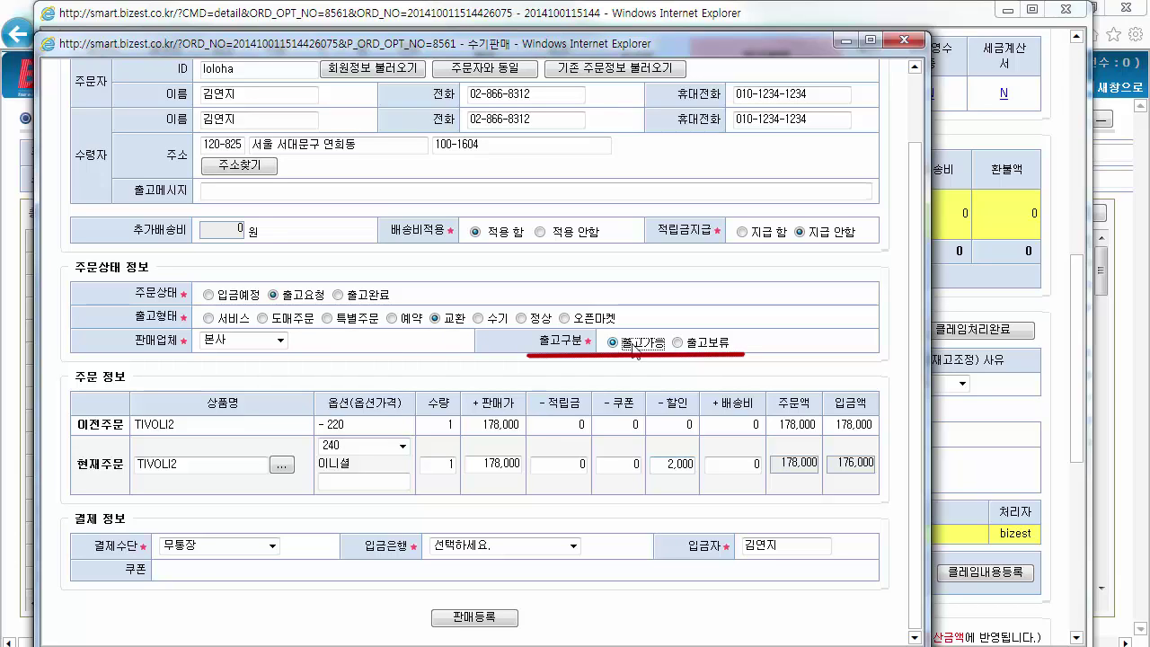
pyautogui.click(678, 344)
pyautogui.click(613, 344)
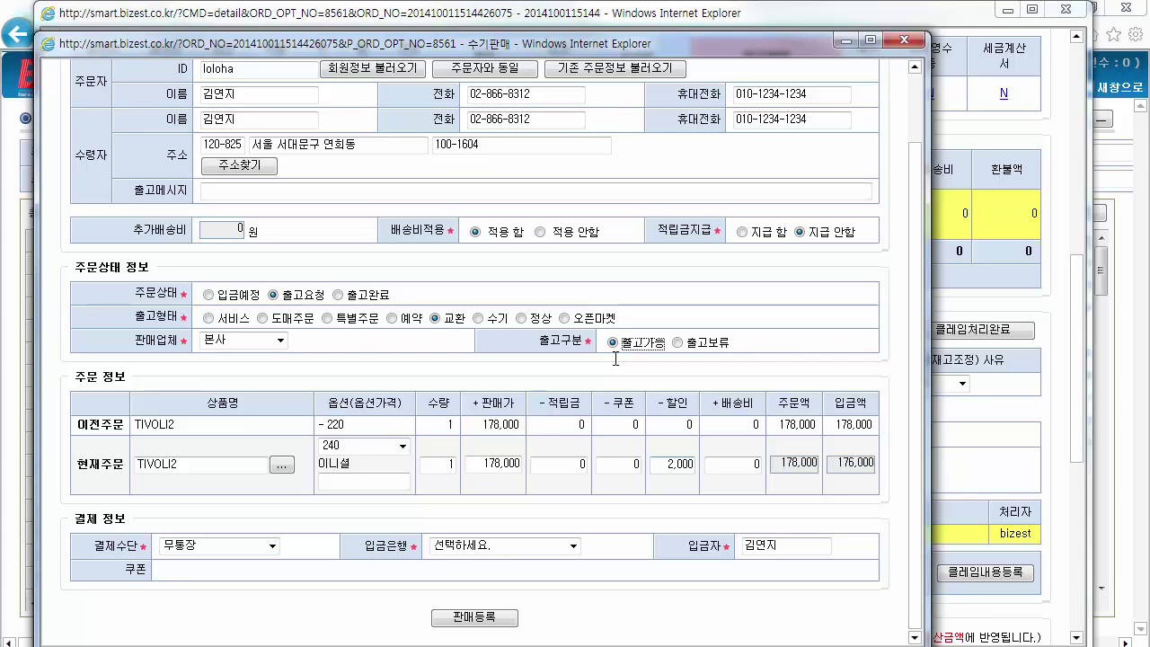
# Choose 국민은행 as deposit bank and register the manual sale
pyautogui.click(490, 547)
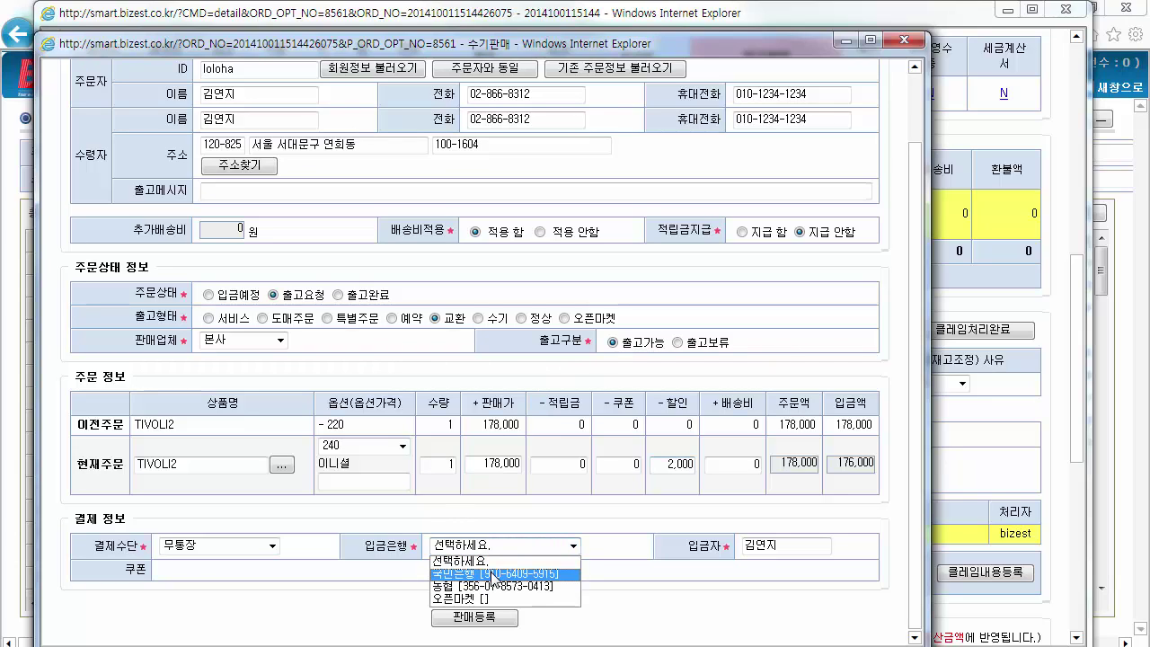
pyautogui.click(493, 574)
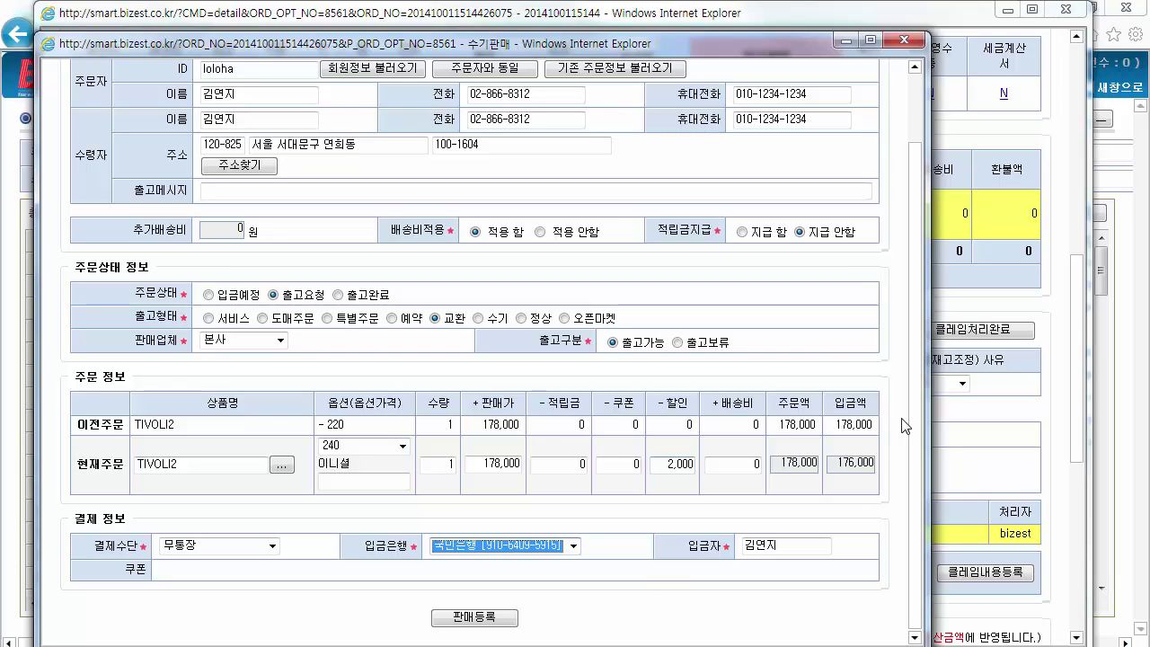
pyautogui.click(495, 620)
pyautogui.click(659, 403)
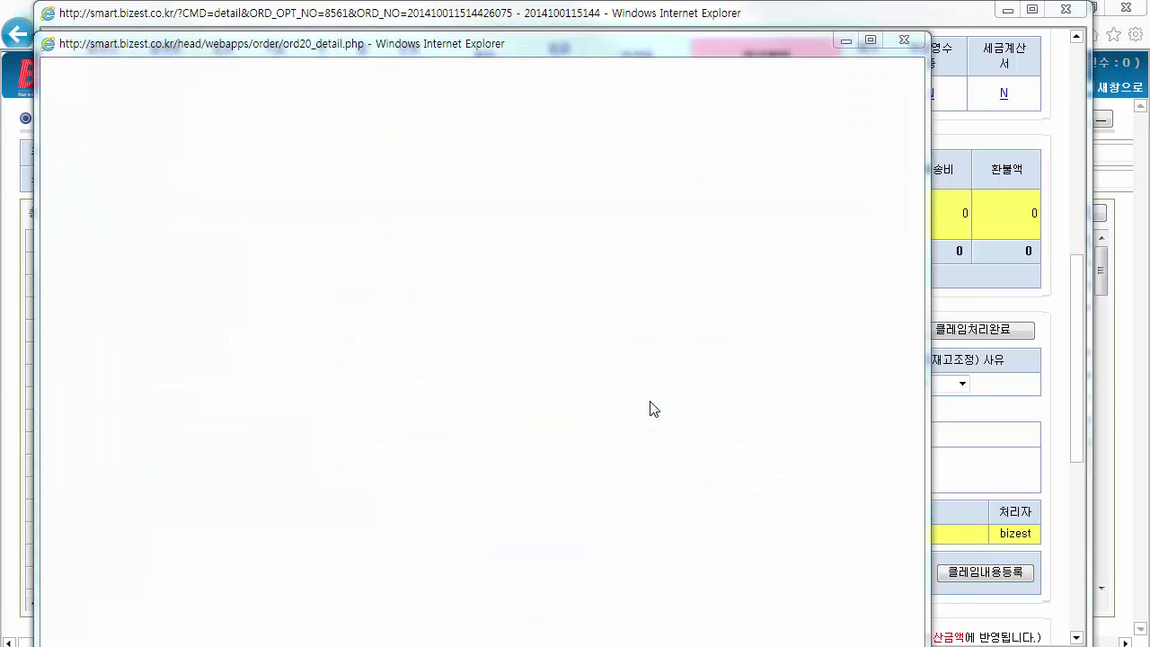
pyautogui.click(644, 403)
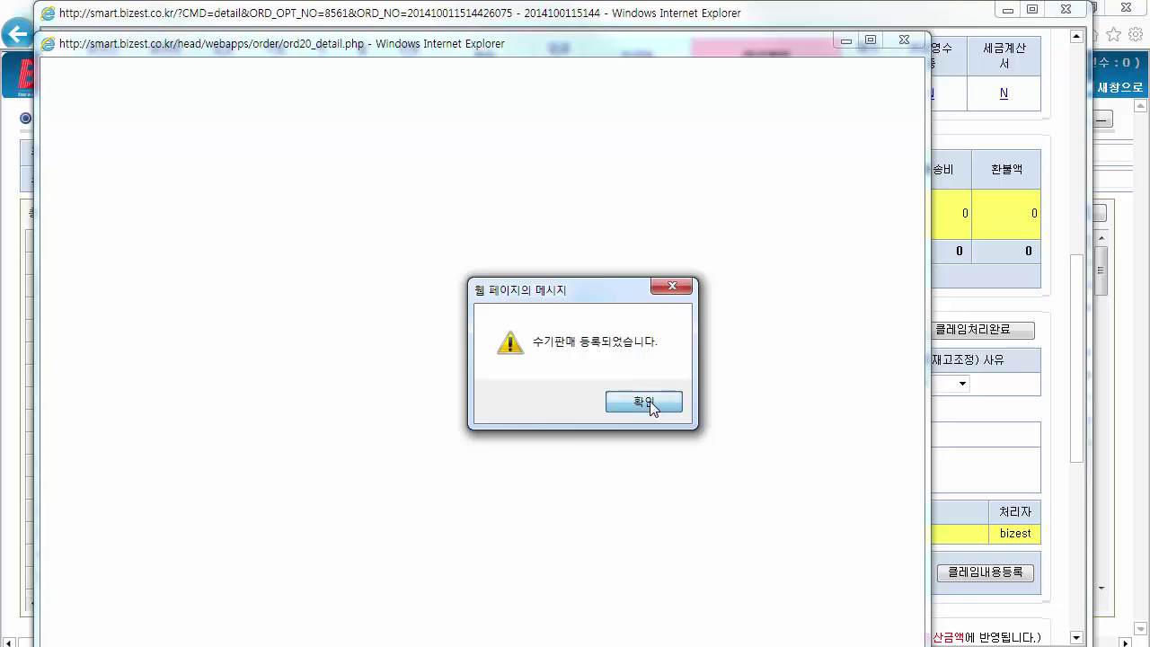
pyautogui.scroll(-3, 1060, 456)
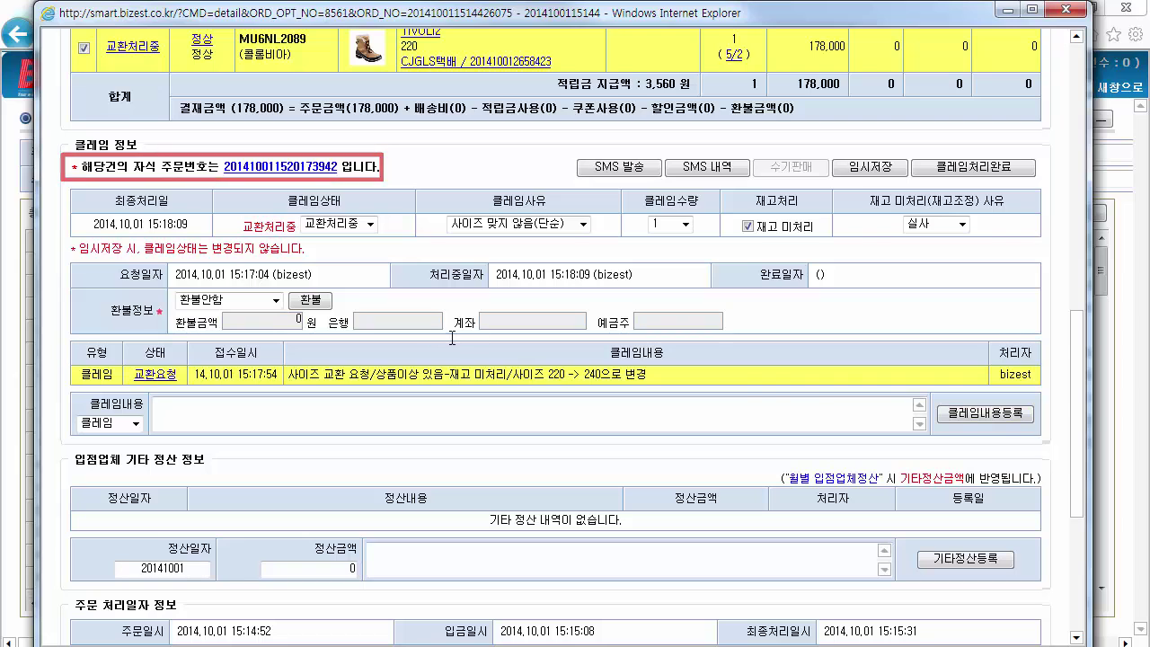
# Check the linked child order, then set the claim status to 교환완료 and complete the claim
pyautogui.click(289, 173)
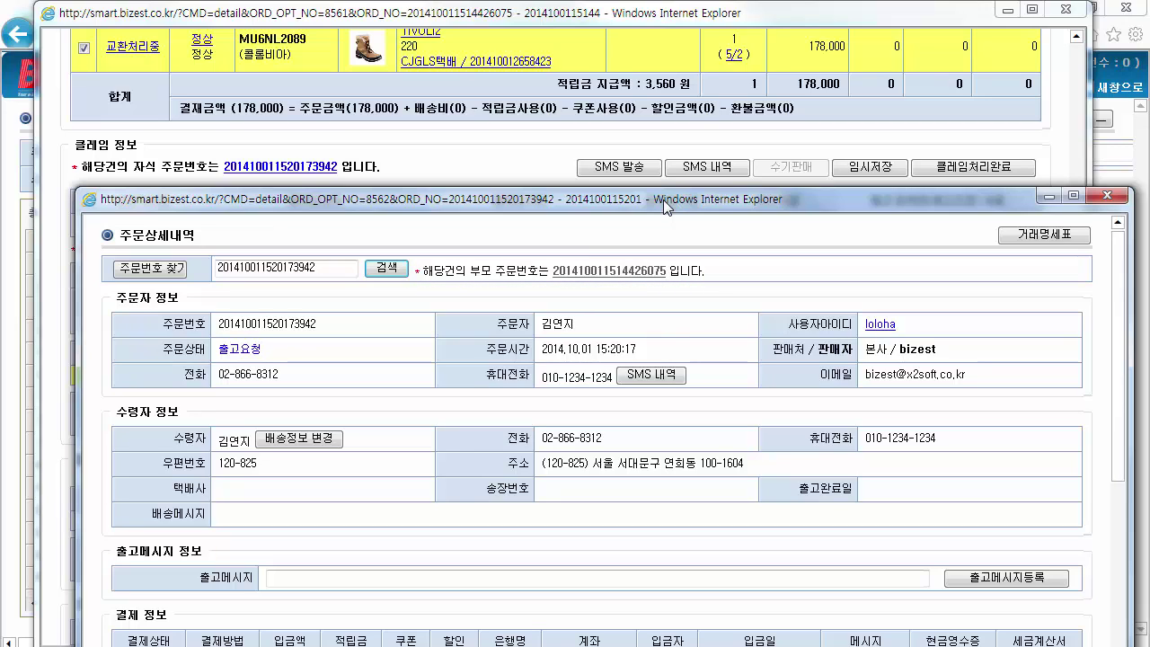
pyautogui.click(1106, 195)
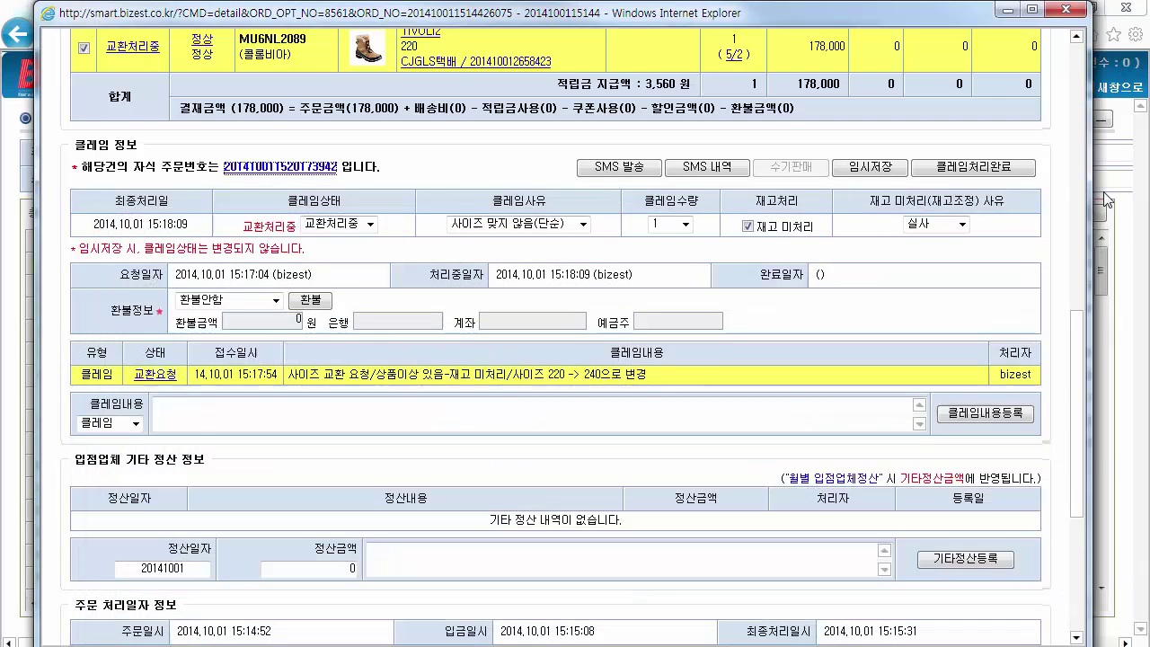
pyautogui.click(370, 224)
pyautogui.click(360, 266)
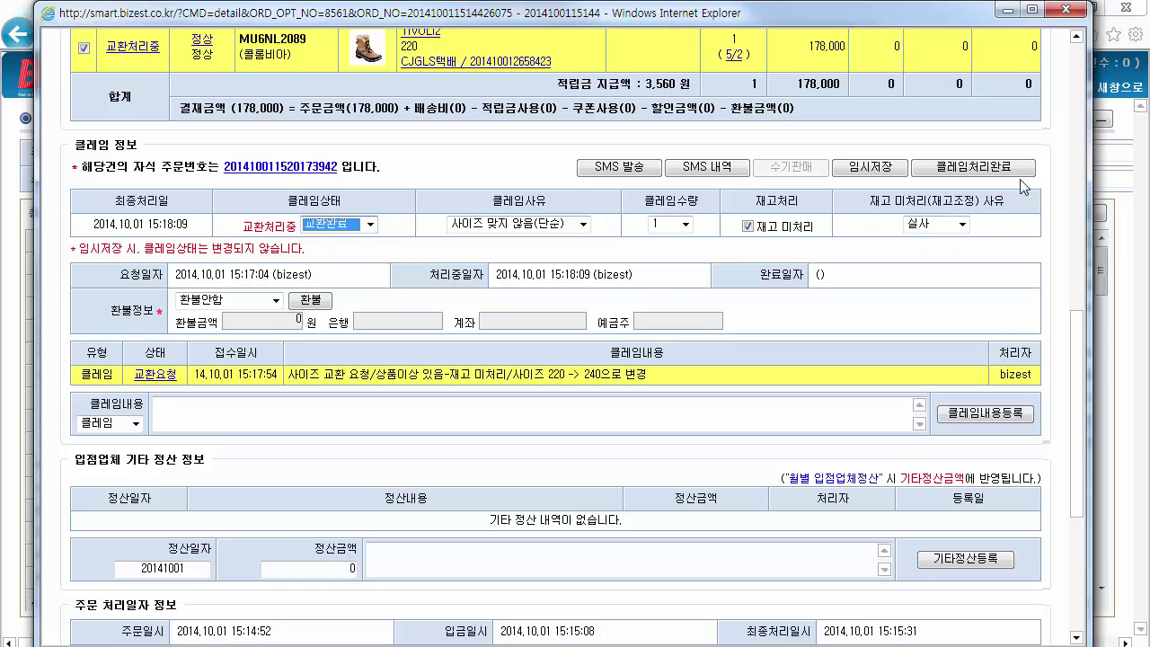
pyautogui.click(1007, 172)
pyautogui.click(617, 405)
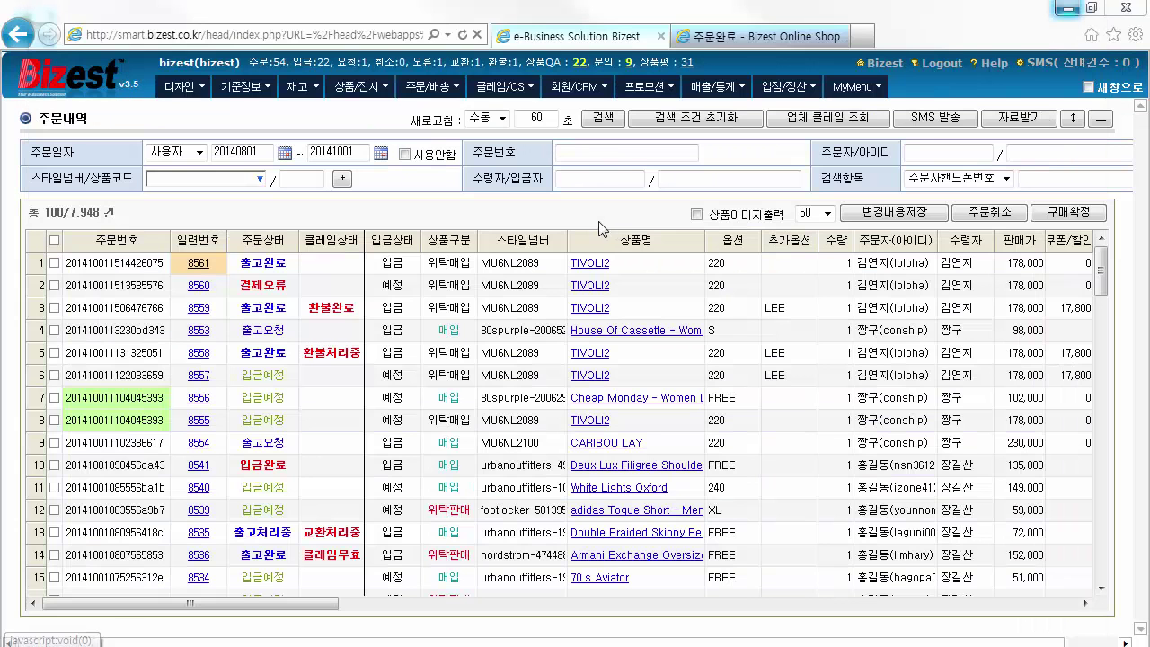
# Refresh the 주문내역 list so new exchange order 8562 appears above 8561
pyautogui.click(611, 120)
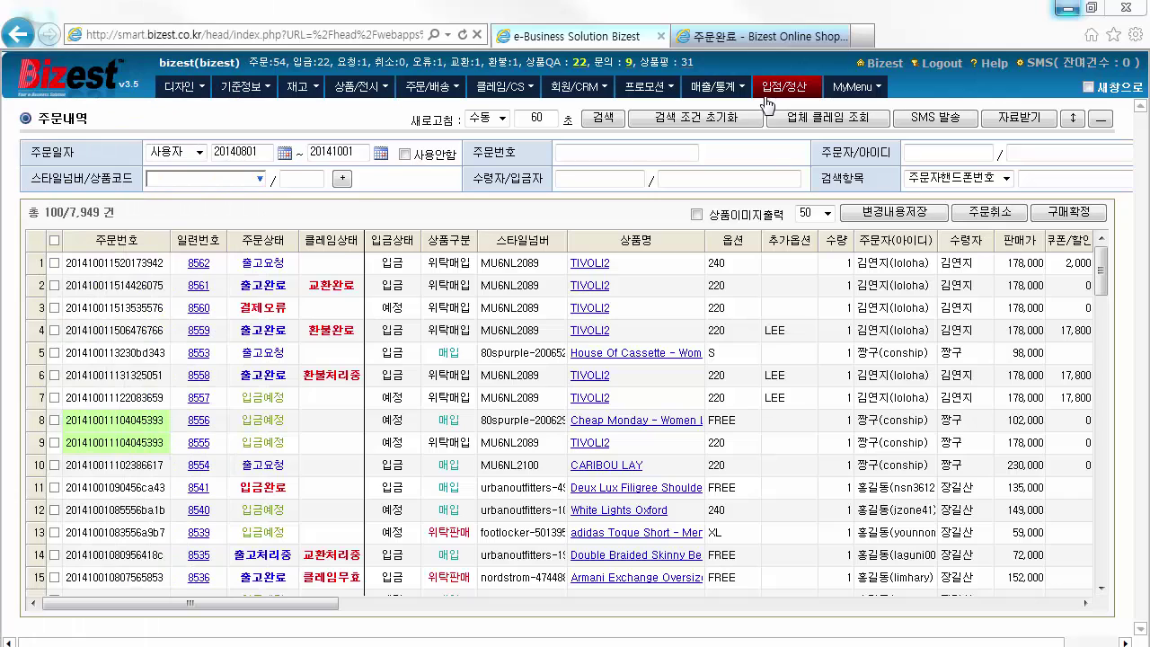
# Run the 일별 주문 report for 20140901–20141001 and scroll down to its daily table
pyautogui.click(740, 87)
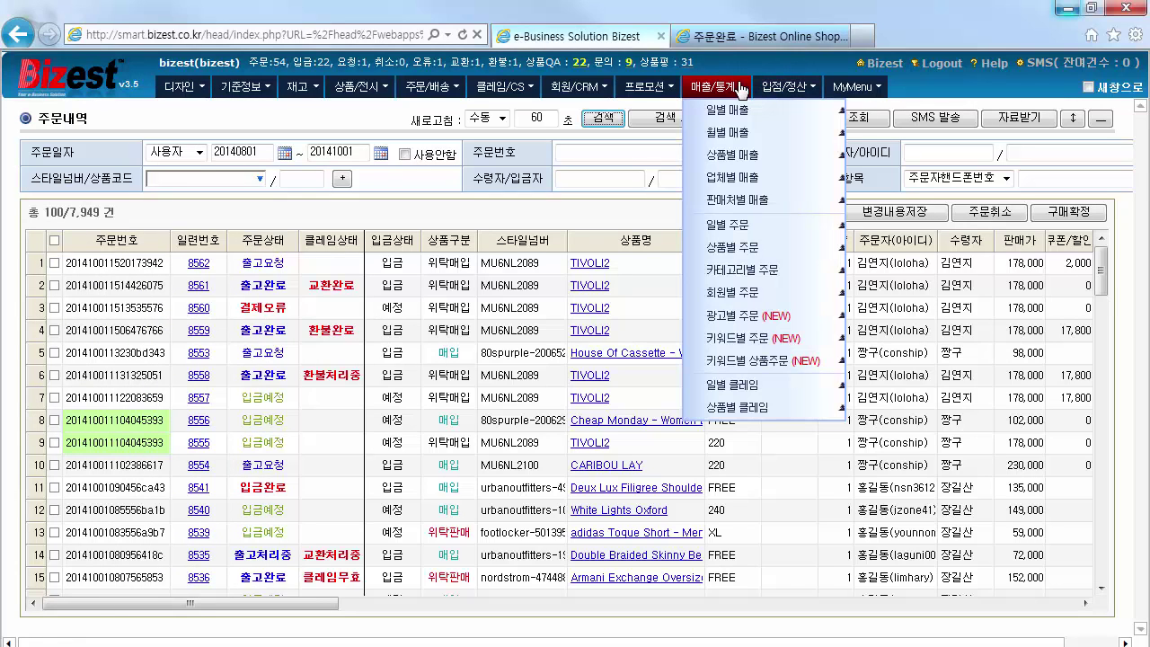
pyautogui.click(781, 230)
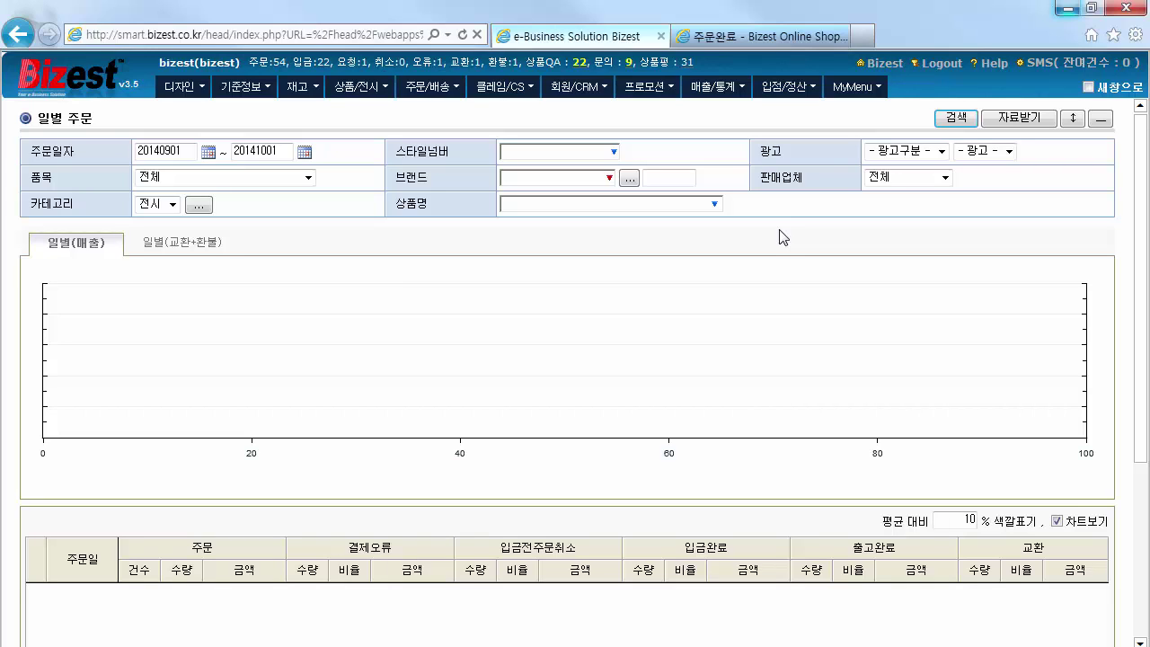
pyautogui.click(965, 120)
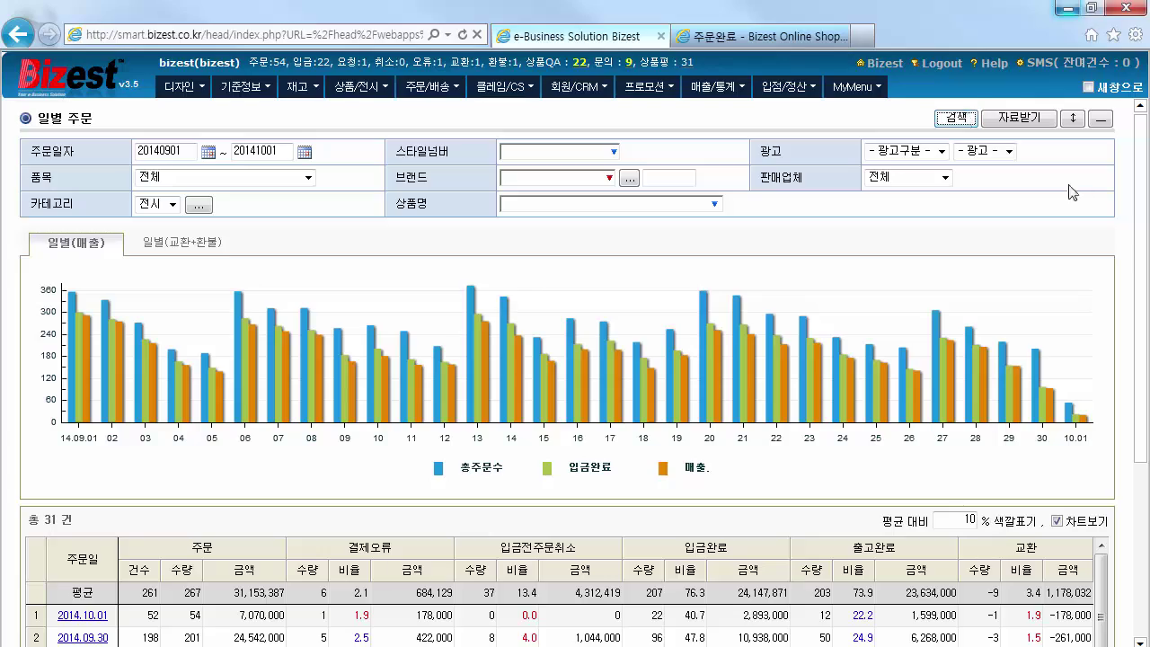
pyautogui.moveTo(1140, 230); pyautogui.dragTo(1143, 348)
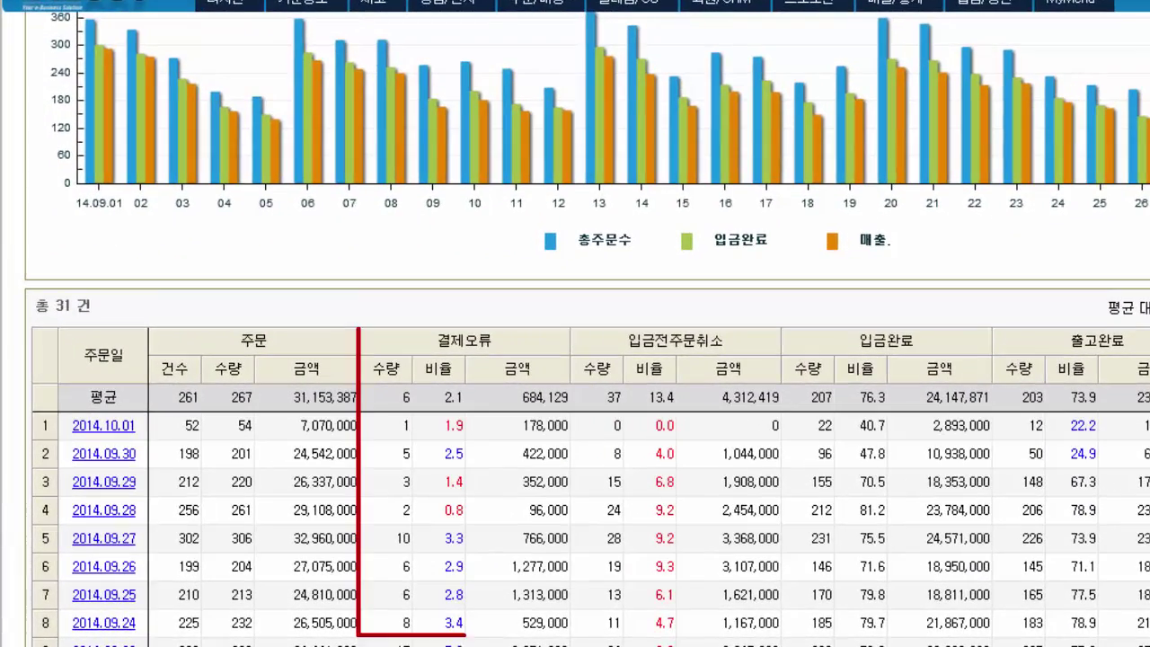